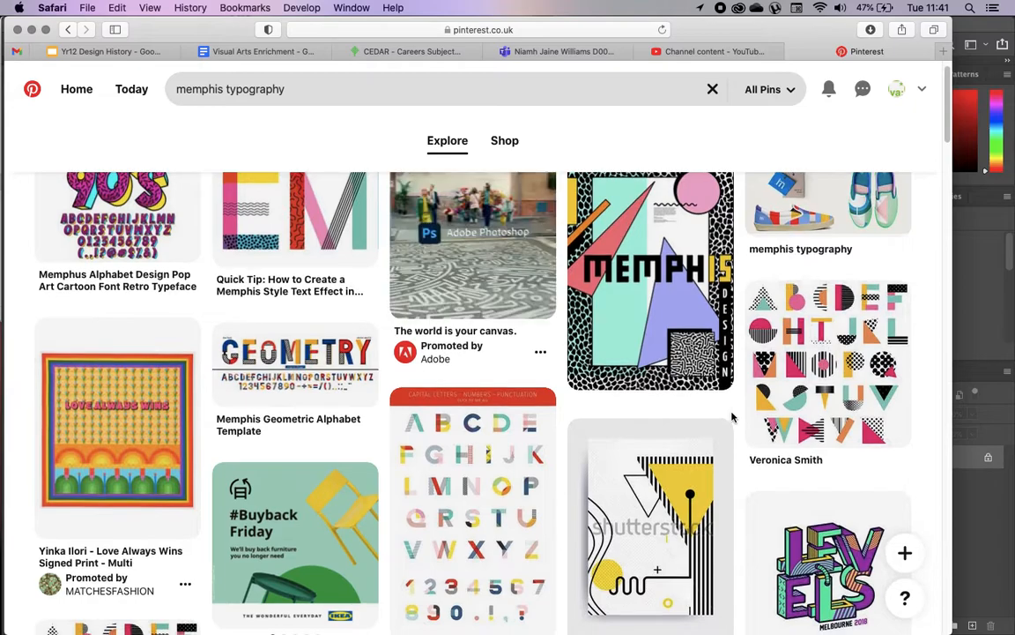
# Browse the "memphis typography" pins for examples of Memphis-style lettering, patterns and geometric shapes
pyautogui.scroll(1, 728, 420)
pyautogui.scroll(-1, 650, 375)
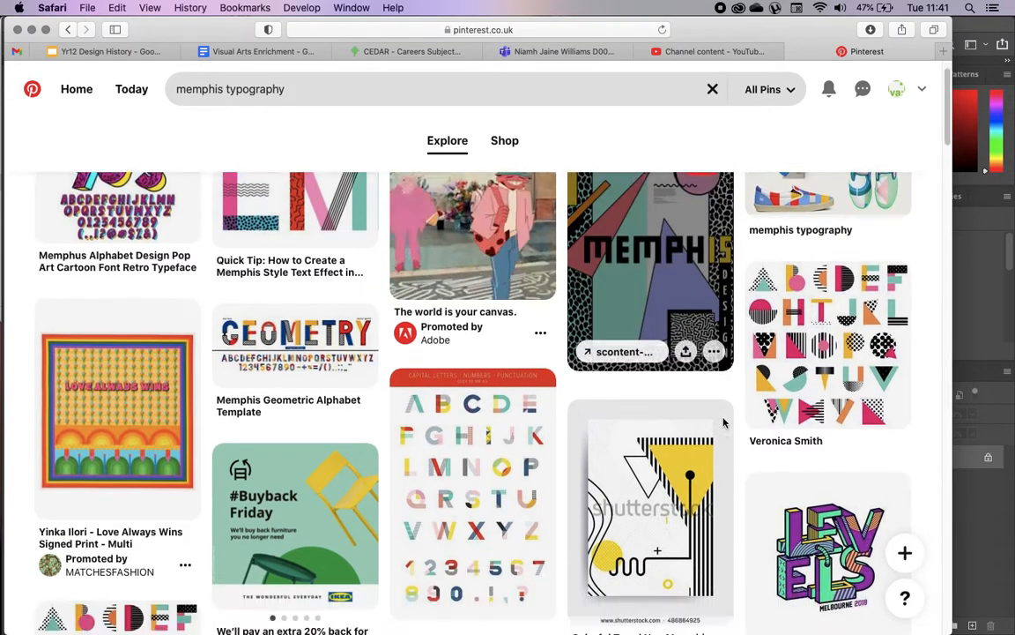
pyautogui.scroll(1, 63, 219)
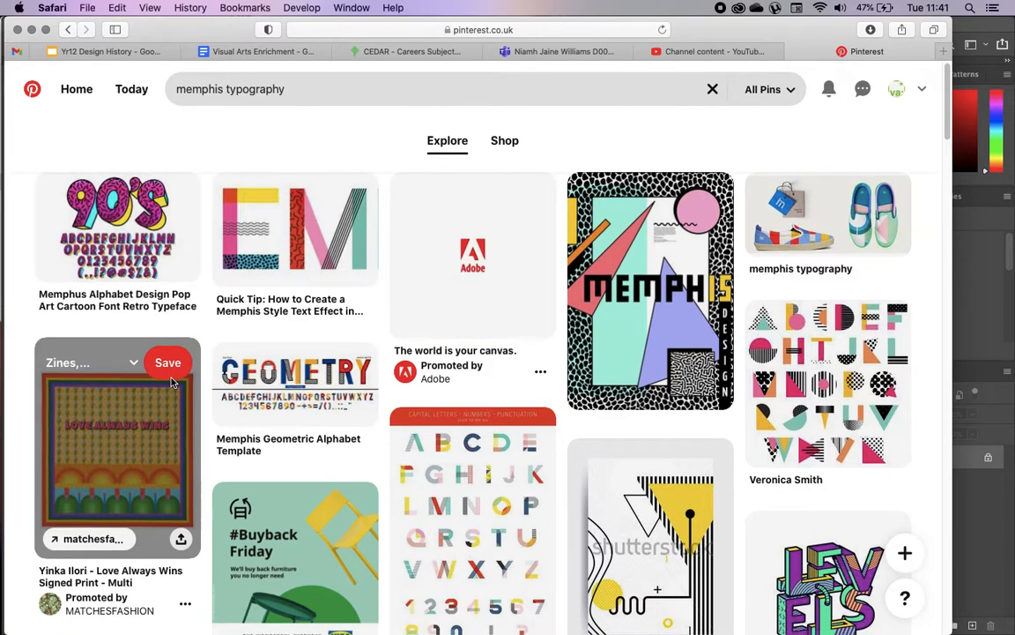
pyautogui.scroll(-2, 154, 339)
pyautogui.scroll(-2, 449, 351)
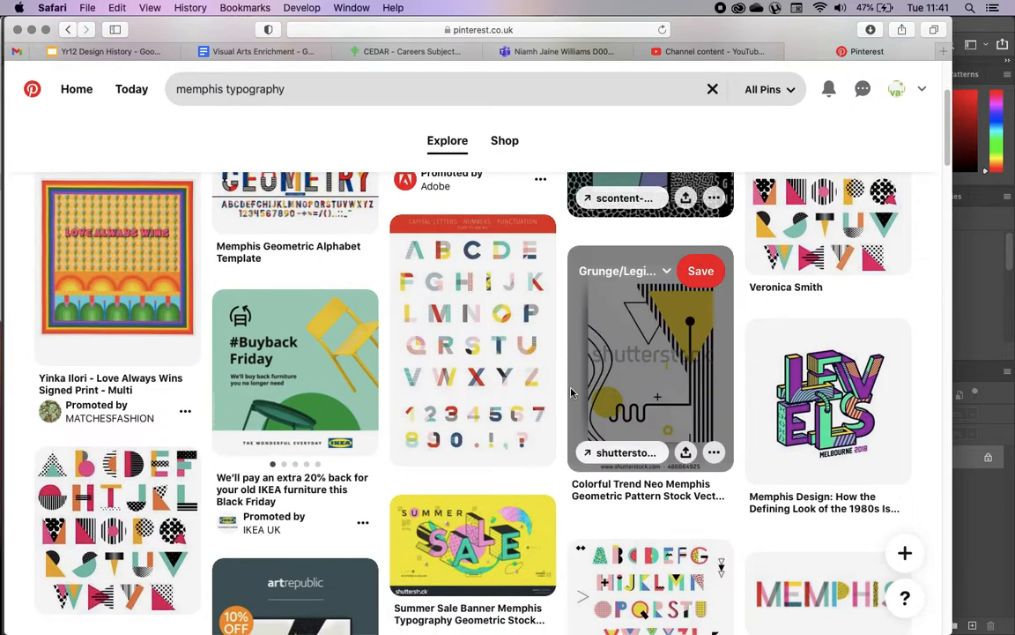
pyautogui.scroll(-1, 573, 387)
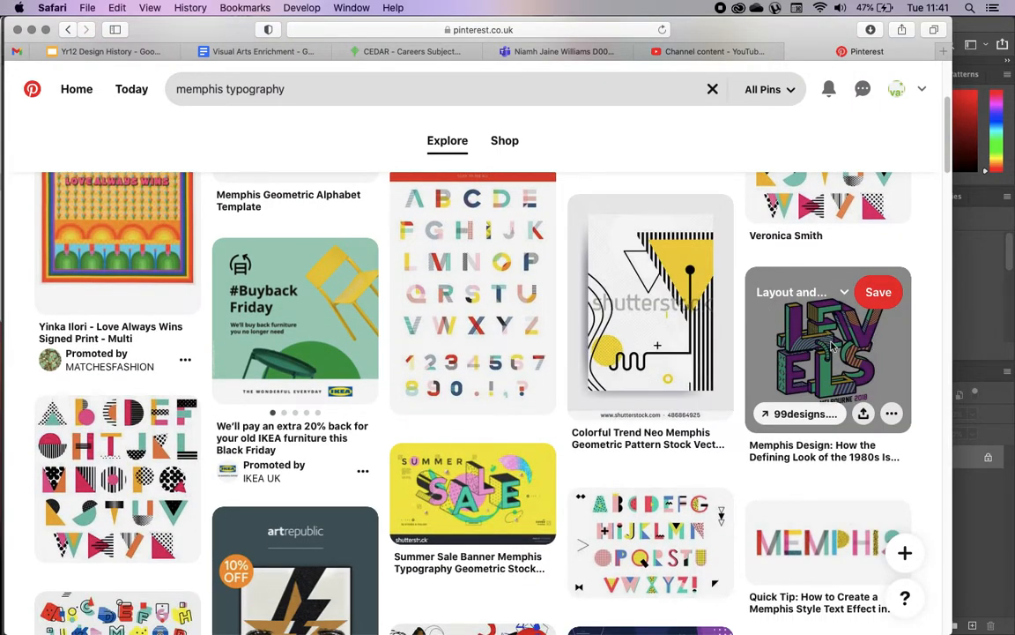
pyautogui.scroll(-1, 492, 370)
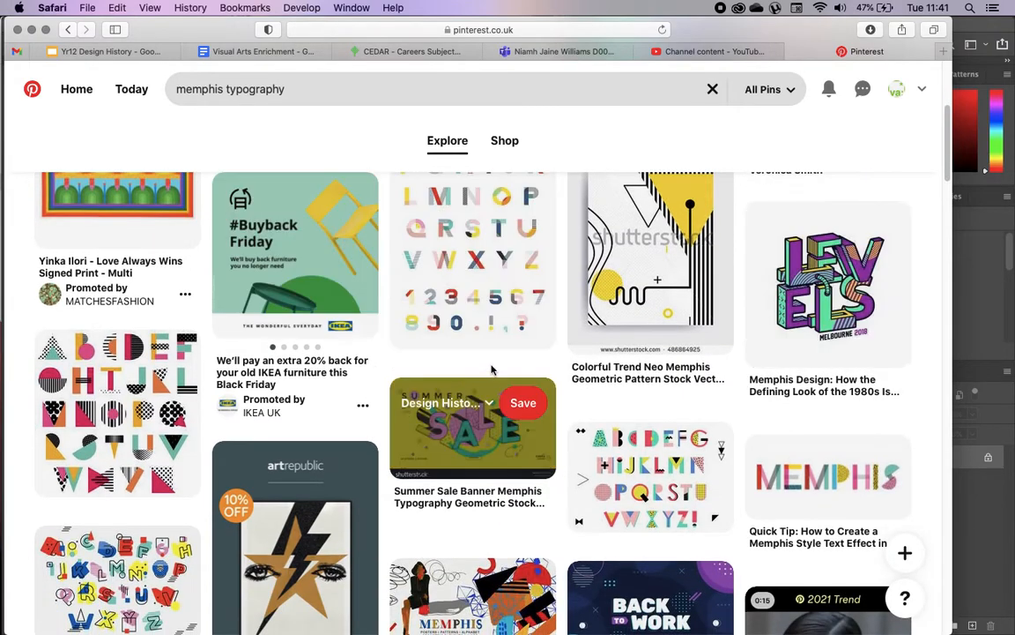
pyautogui.scroll(-2, 455, 468)
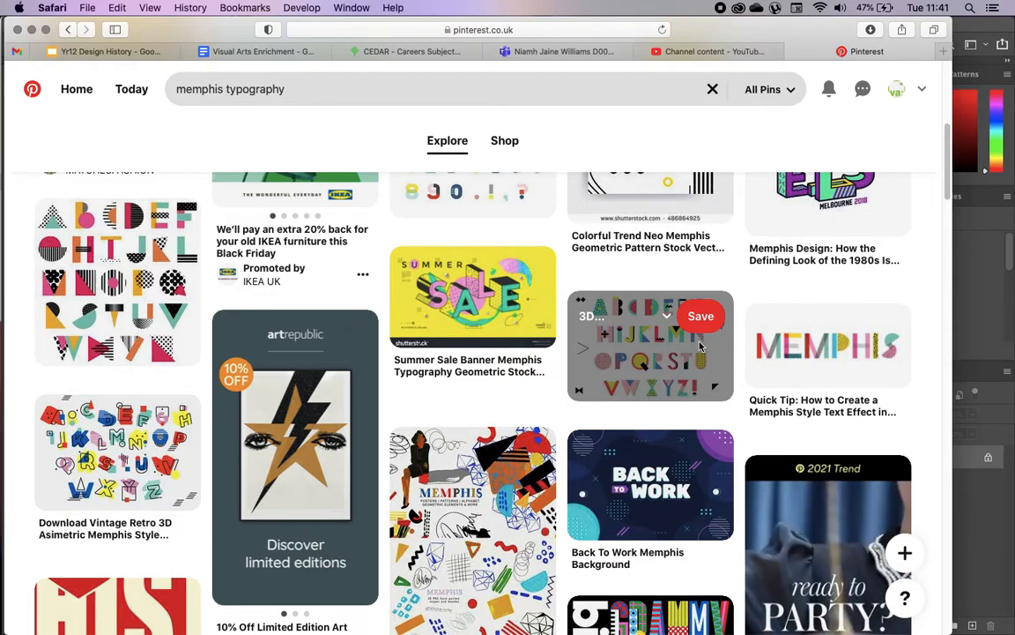
pyautogui.scroll(-4, 621, 305)
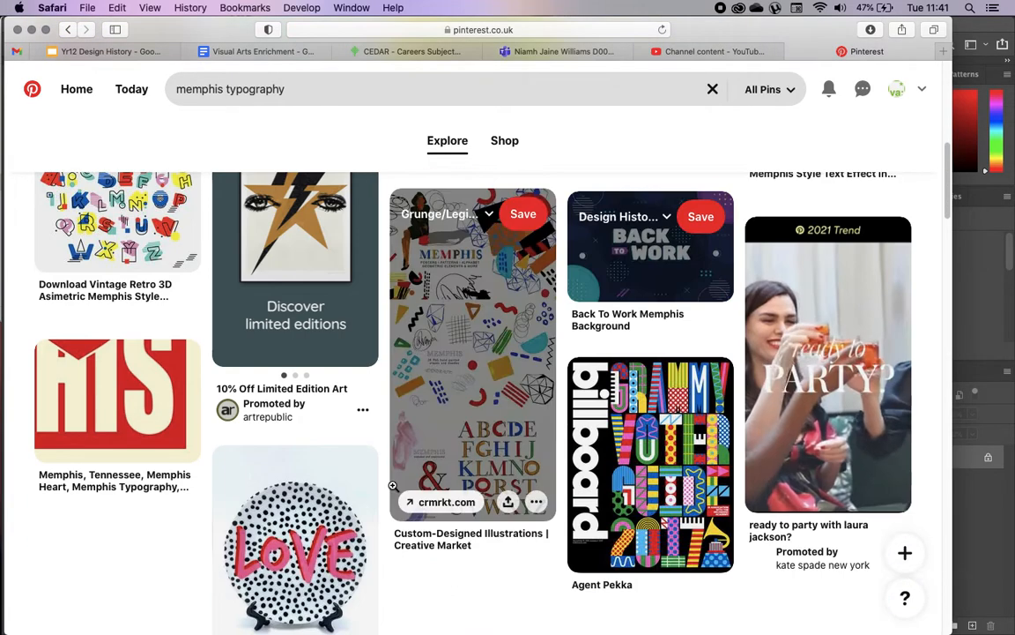
pyautogui.scroll(-6, 393, 487)
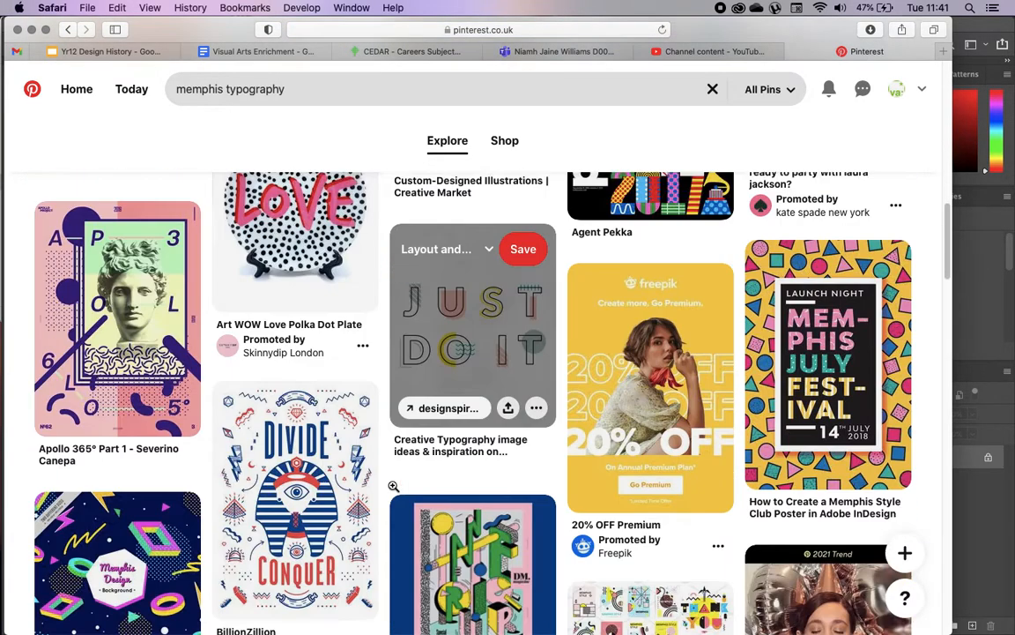
pyautogui.scroll(-2, 393, 490)
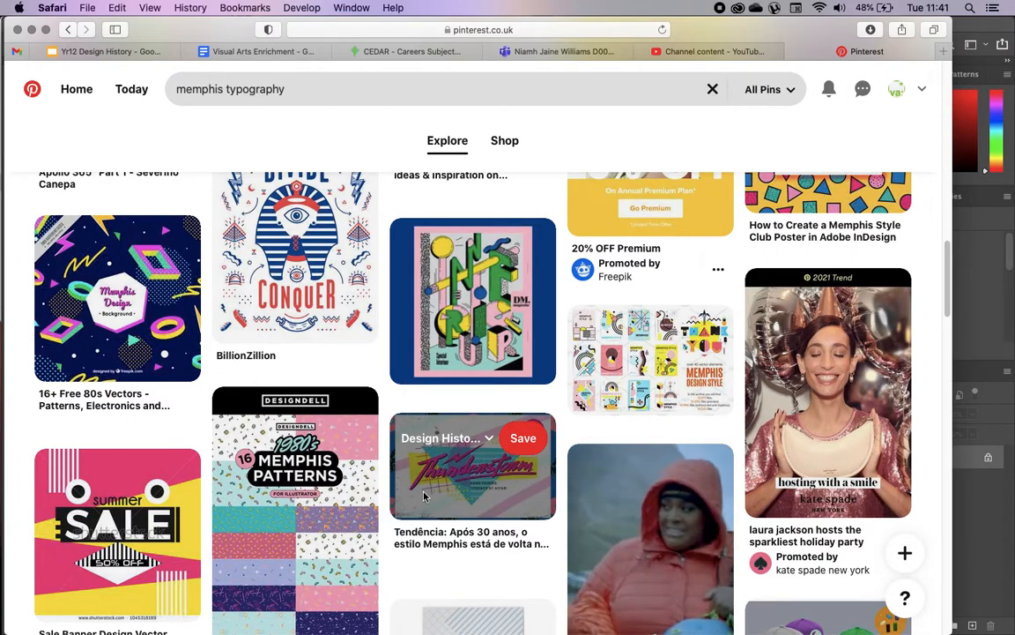
pyautogui.scroll(-5, 423, 496)
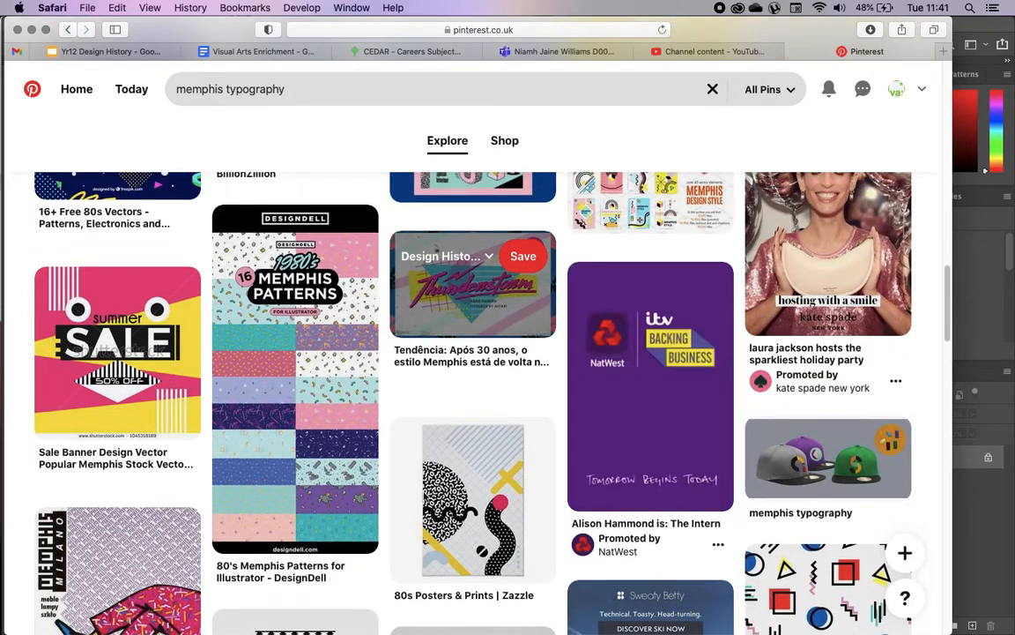
pyautogui.scroll(-15, 424, 496)
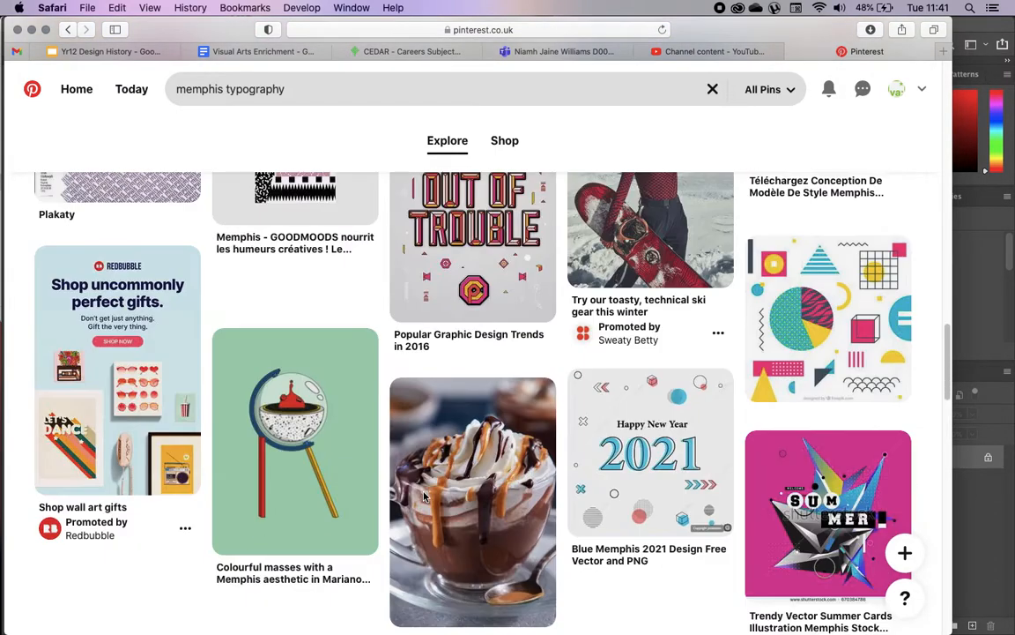
pyautogui.scroll(-4, 424, 496)
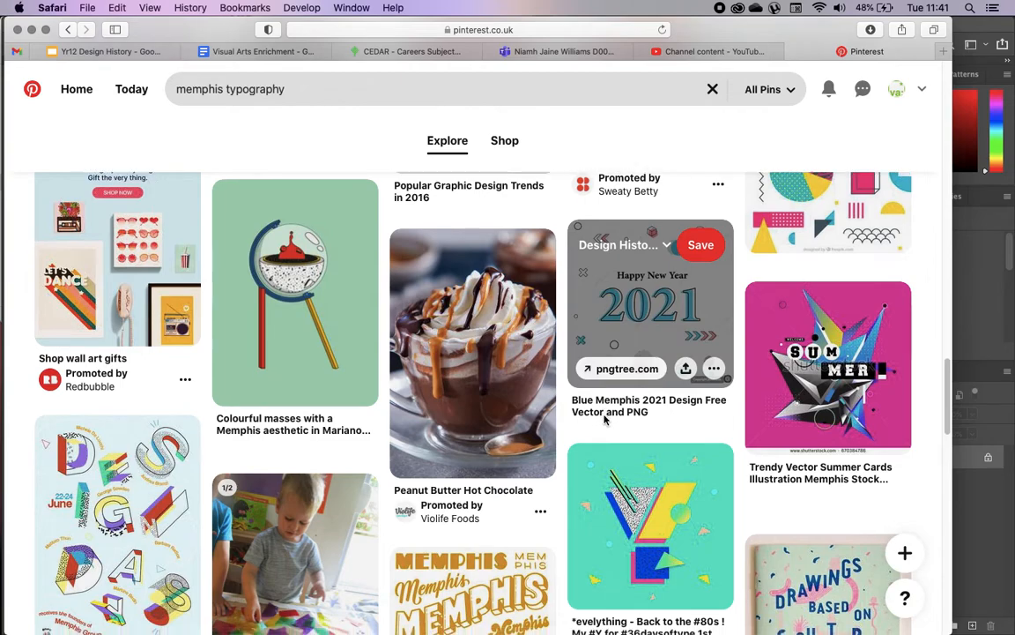
pyautogui.scroll(-4, 605, 419)
pyautogui.scroll(-1, 573, 449)
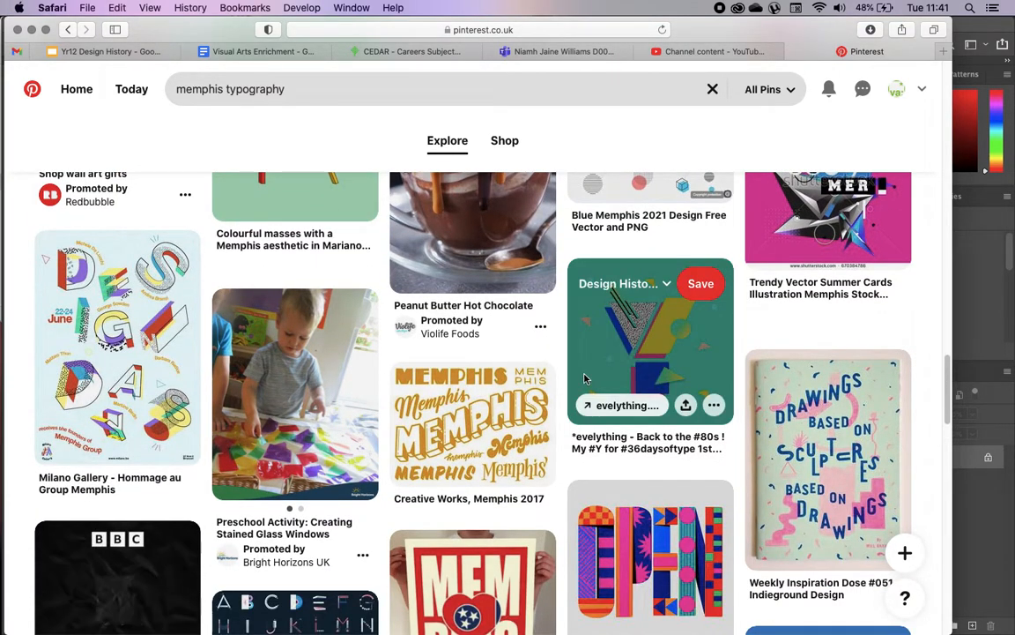
pyautogui.scroll(-6, 584, 378)
# Switch to Photoshop, review the finished Retro designs in Memphis type.psd and return to the blank Untitled-1 document
pyautogui.click(993, 276)
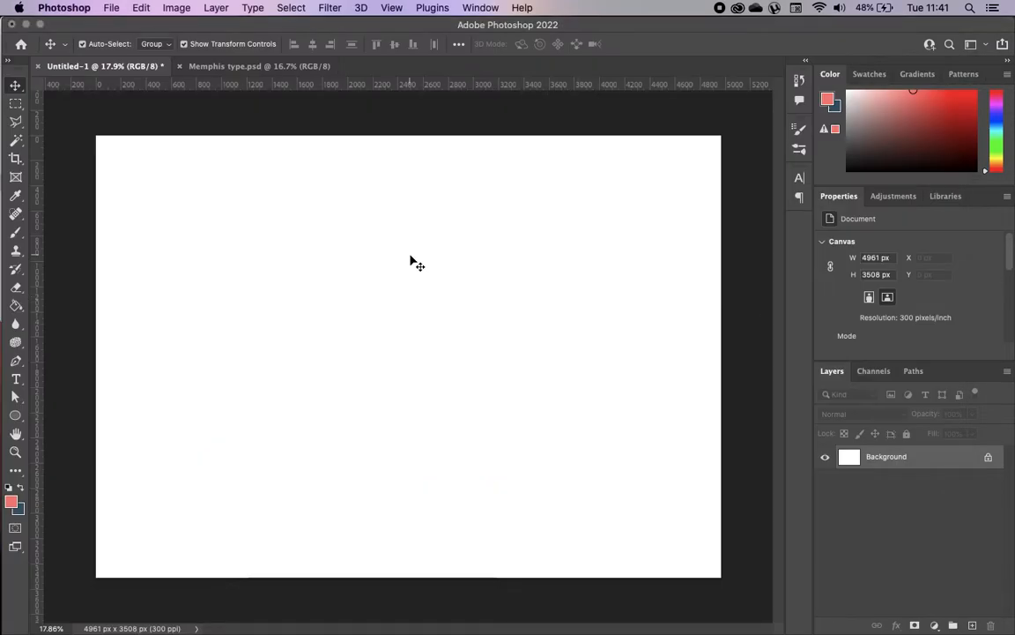
pyautogui.click(221, 67)
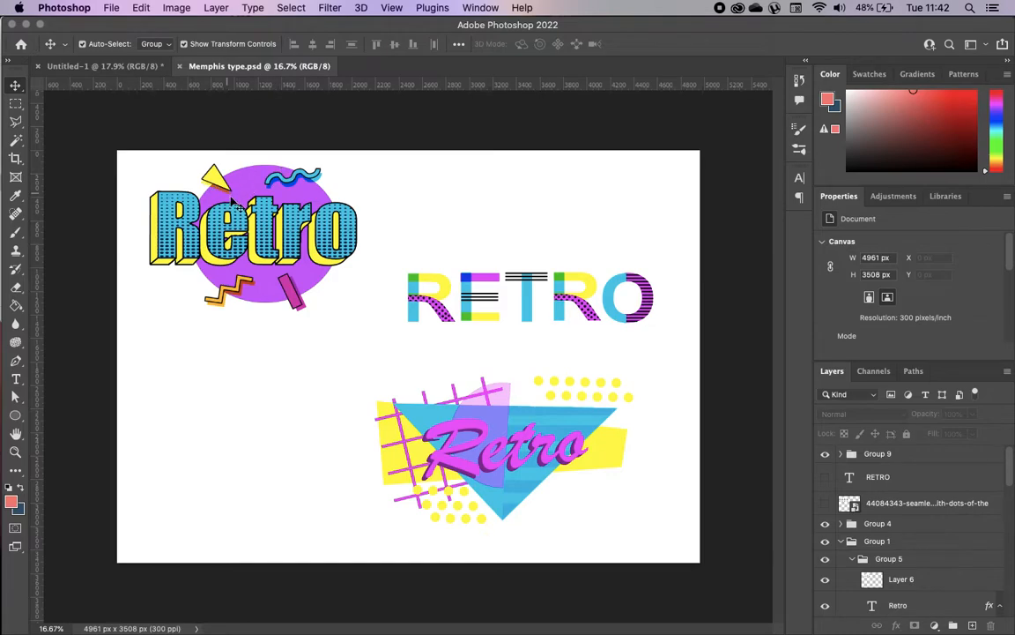
pyautogui.click(116, 66)
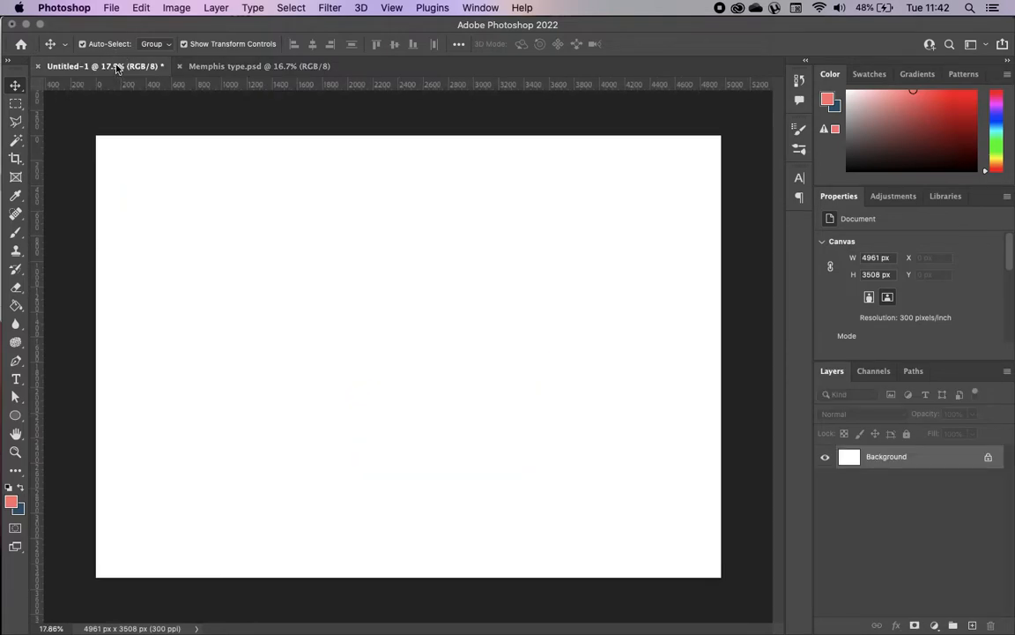
# Add a text box about 1785 by 1031 px in the canvas's upper-left area containing the word "Retro"
pyautogui.press('t')
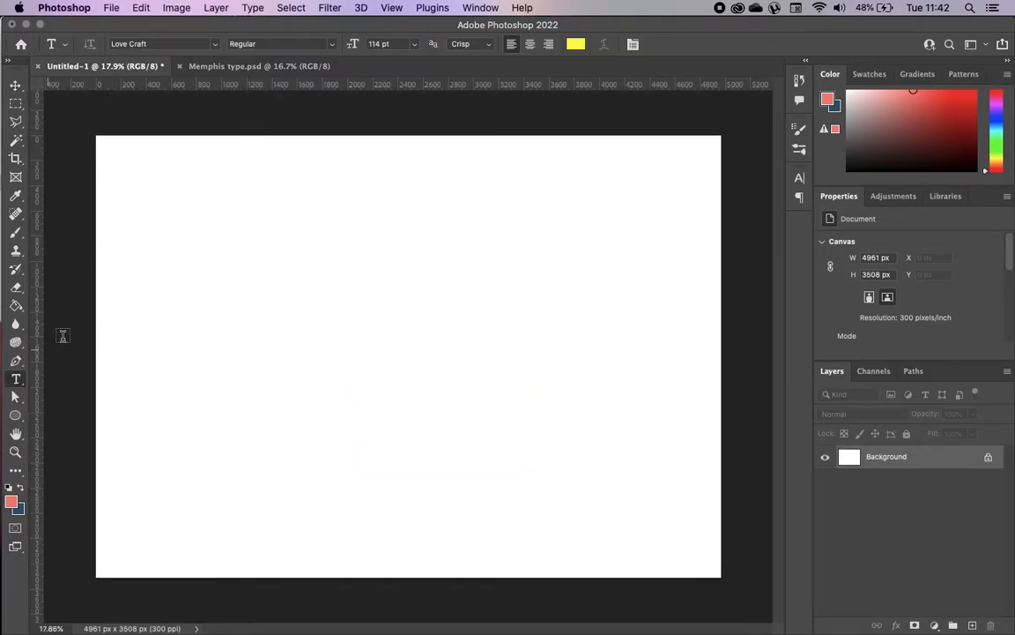
pyautogui.moveTo(160, 194); pyautogui.dragTo(393, 336)
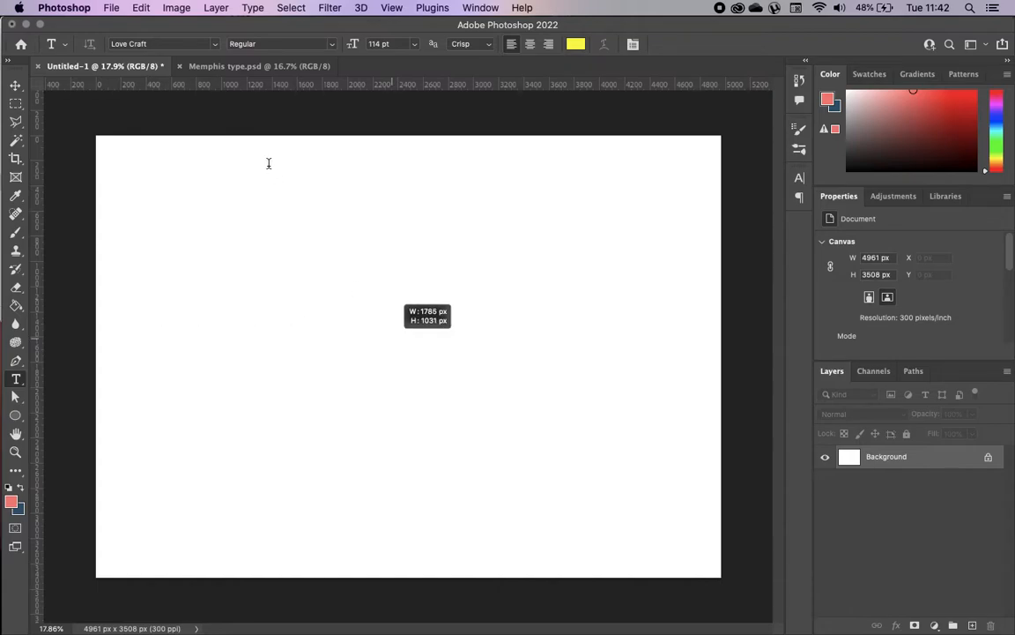
pyautogui.write('RETR')
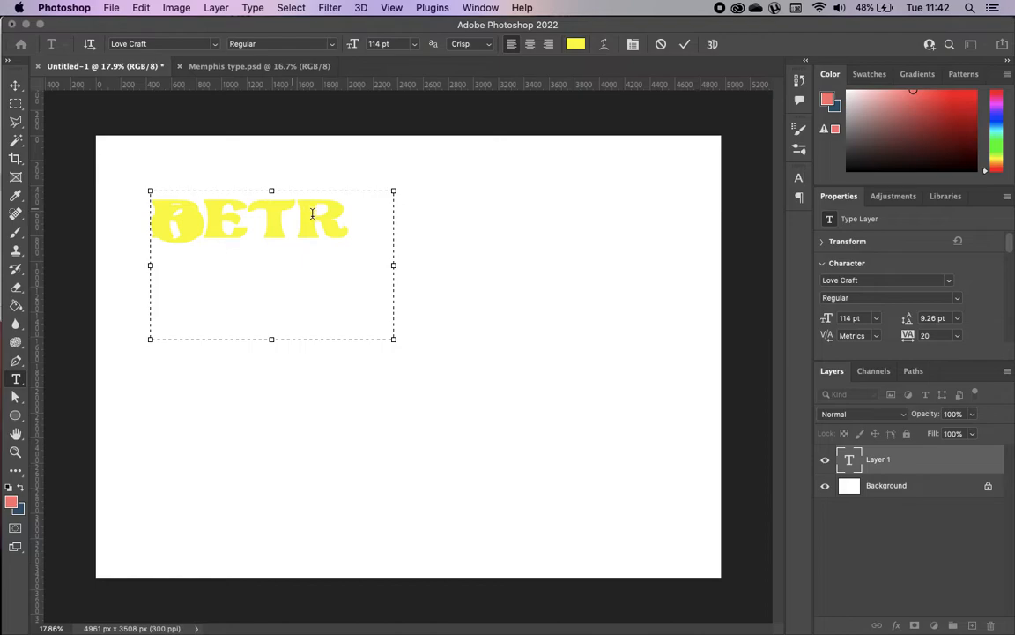
pyautogui.moveTo(233, 249); pyautogui.dragTo(133, 204)
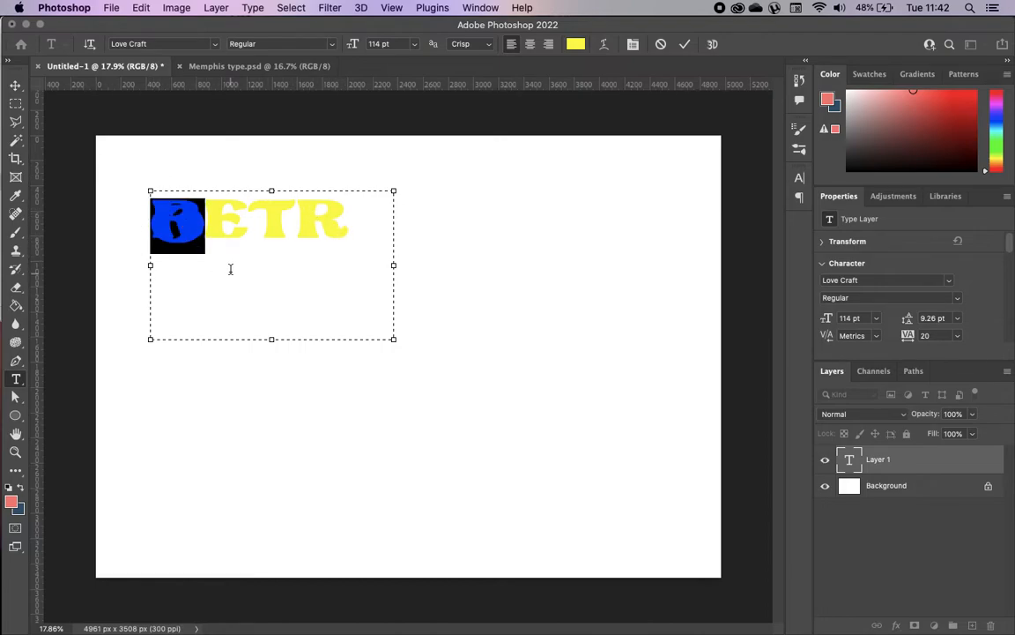
pyautogui.doubleClick(151, 211)
# Set the Retro text to the Impact font at 185 pt and compare it with the Memphis type.psd example
pyautogui.click(212, 49)
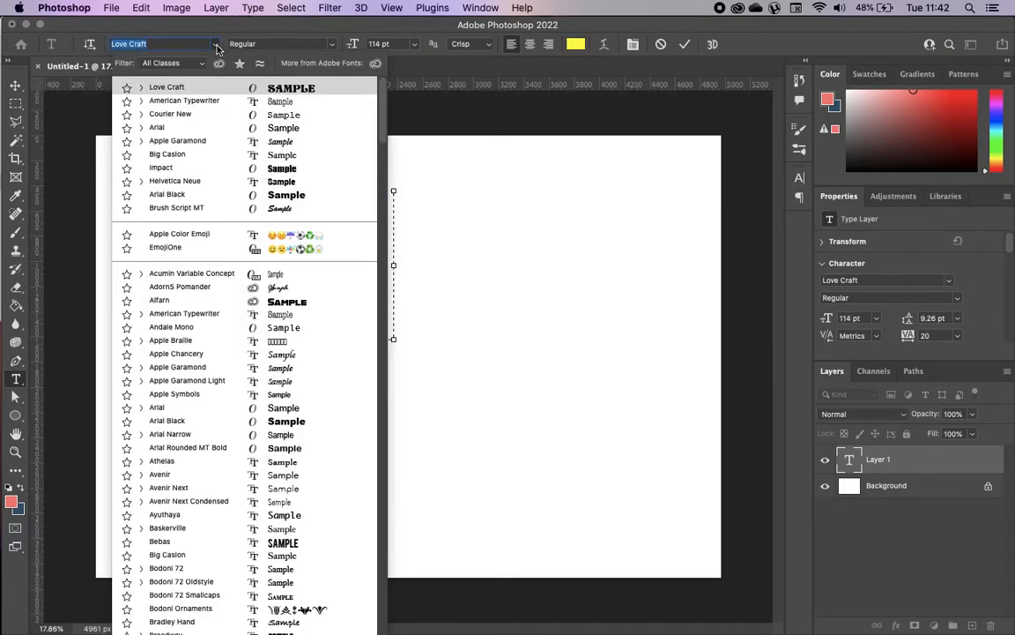
pyautogui.click(192, 171)
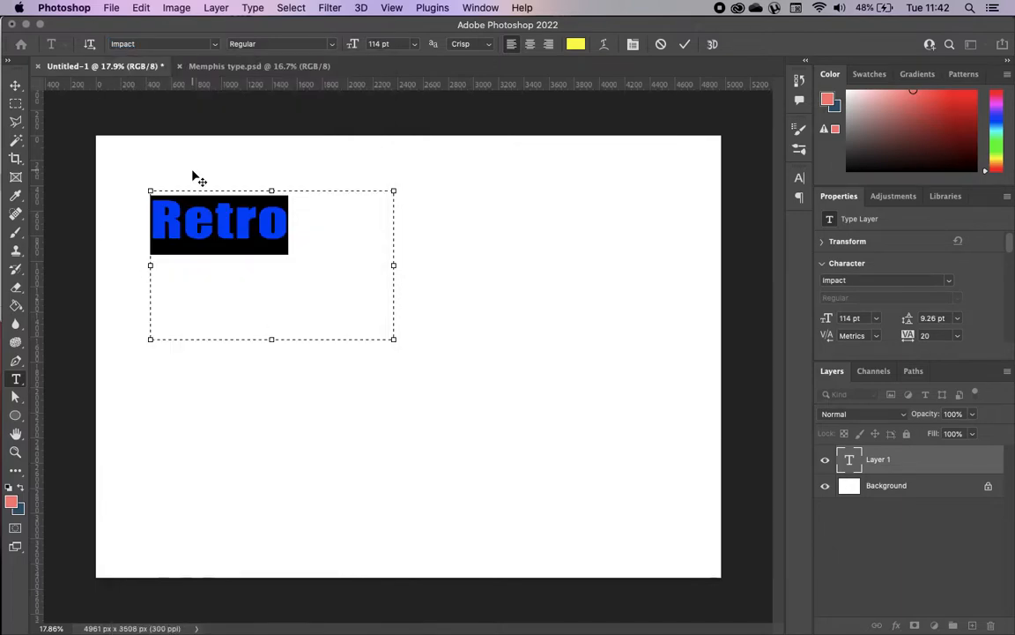
pyautogui.moveTo(358, 44); pyautogui.dragTo(410, 55)
pyautogui.click(238, 66)
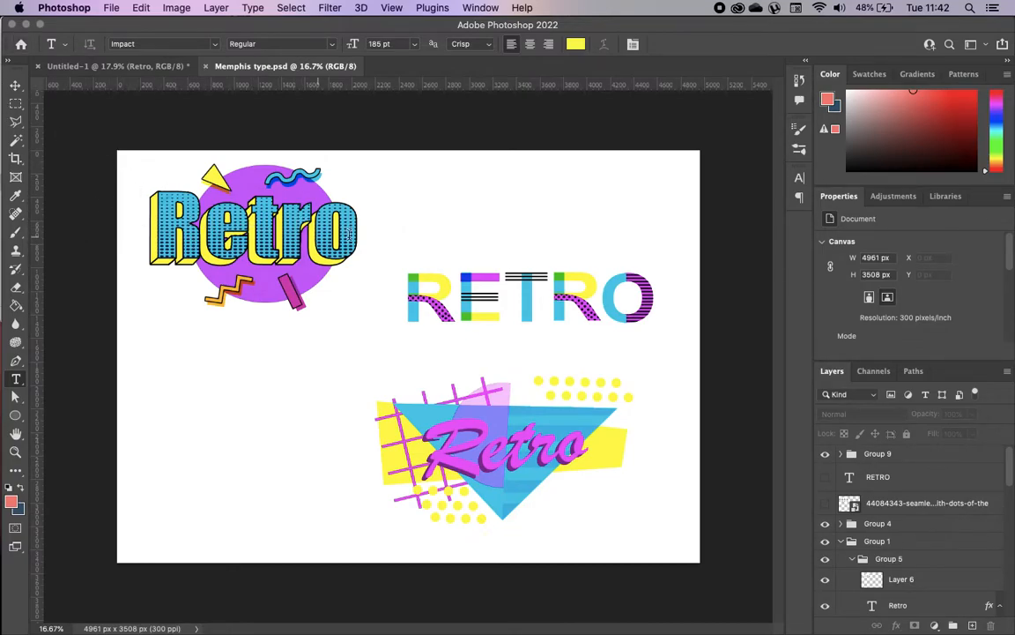
pyautogui.click(130, 65)
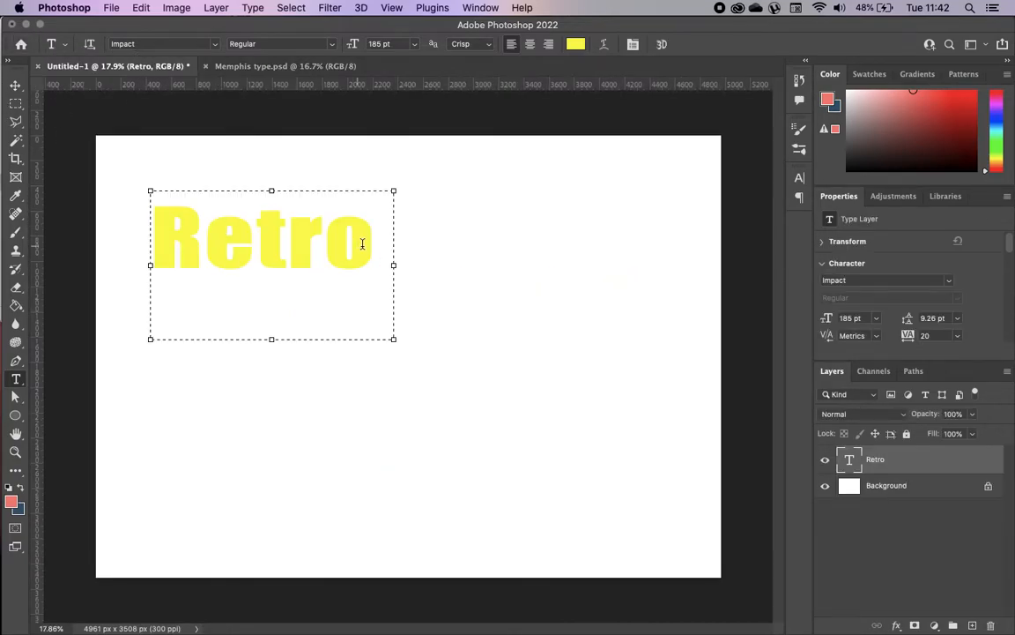
# Change the colour of the whole Retro word to cyan 00e4ff
pyautogui.moveTo(360, 244); pyautogui.dragTo(106, 215)
pyautogui.click(573, 45)
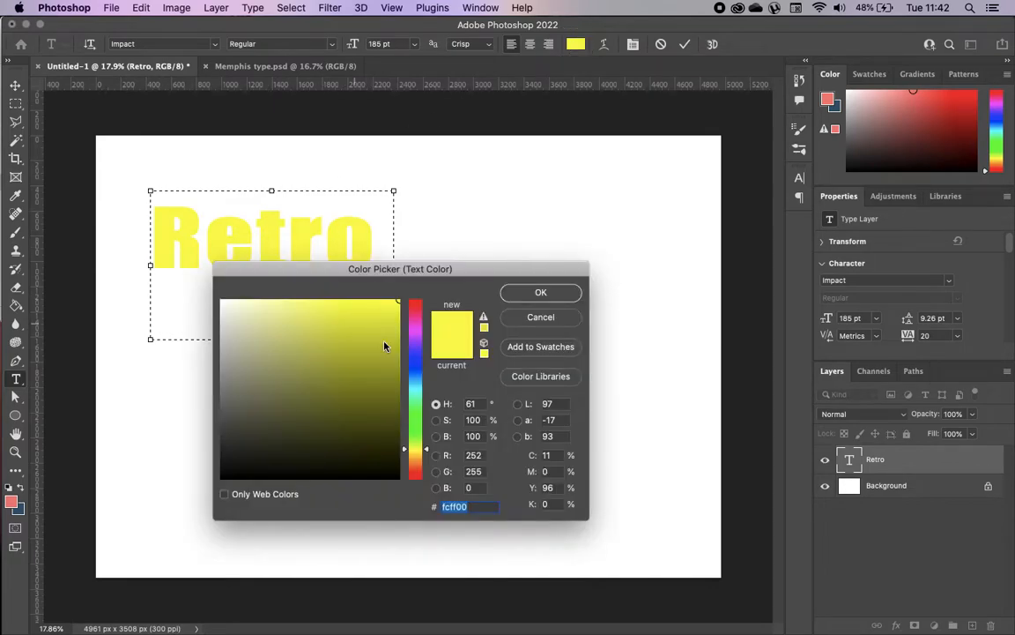
pyautogui.click(415, 385)
pyautogui.click(540, 291)
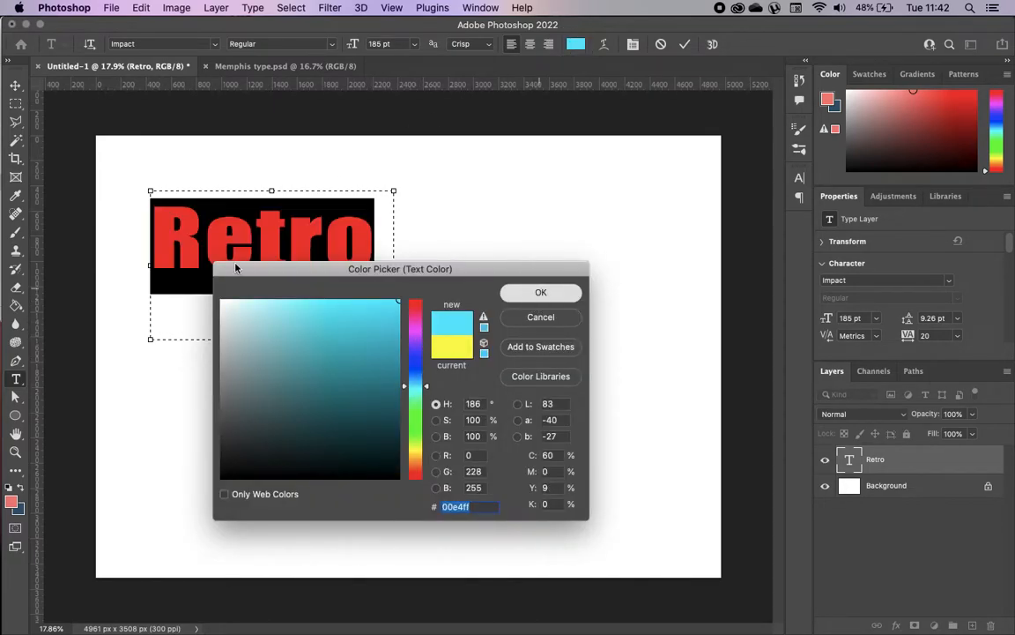
pyautogui.click(16, 85)
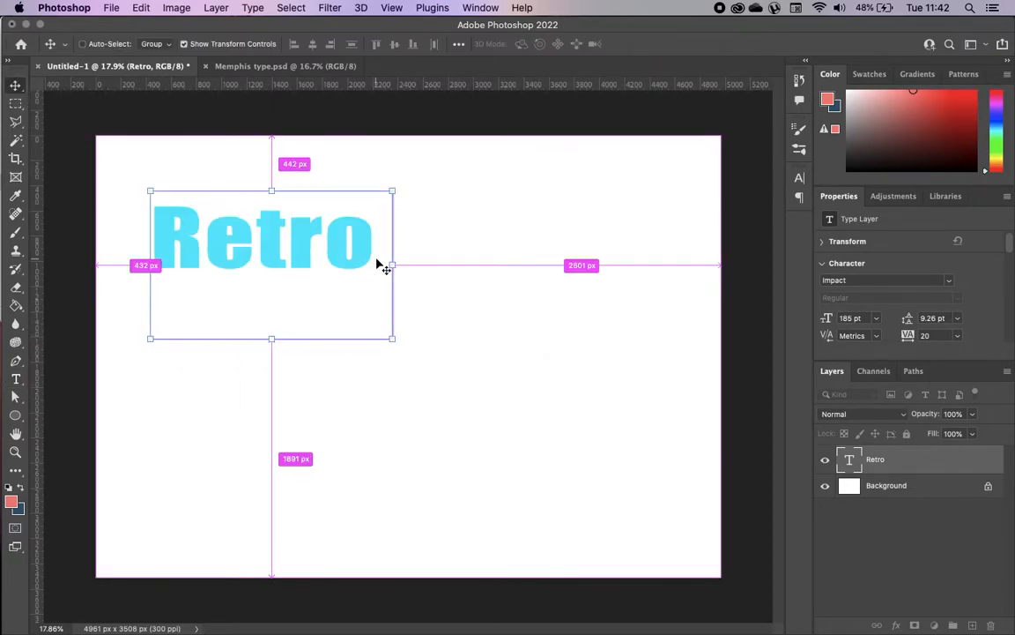
# Duplicate the cyan Retro text layer and place the copy below and to the right of the original
pyautogui.press('super+t')
pyautogui.press('super+v')
pyautogui.moveTo(269, 280); pyautogui.dragTo(416, 399)
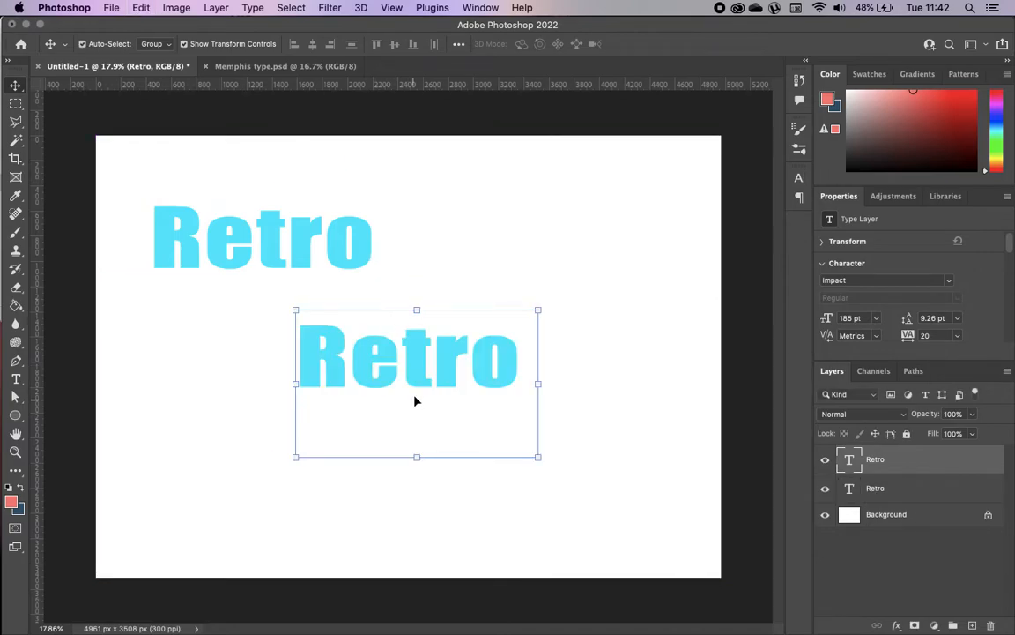
# Change the text colour of the lower Retro copy to yellow f6ff00
pyautogui.doubleClick(424, 374)
pyautogui.click(574, 44)
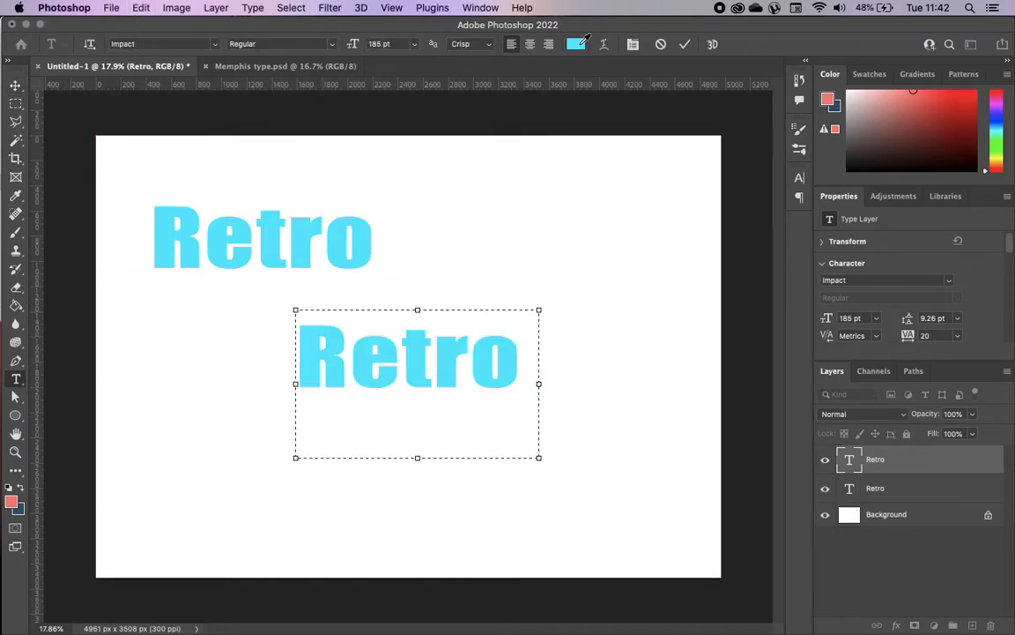
pyautogui.click(413, 450)
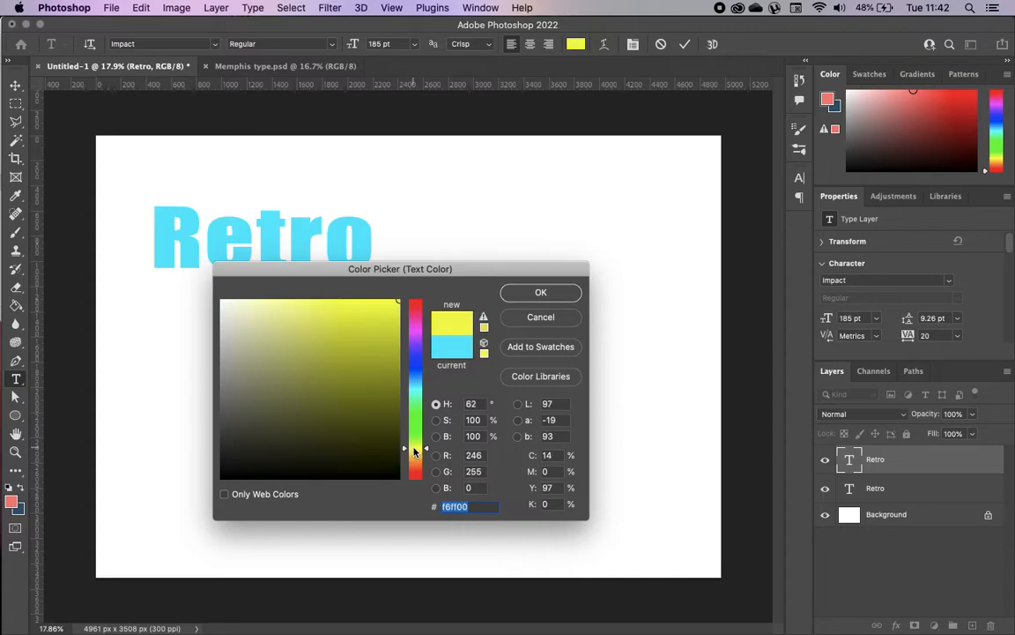
pyautogui.click(543, 292)
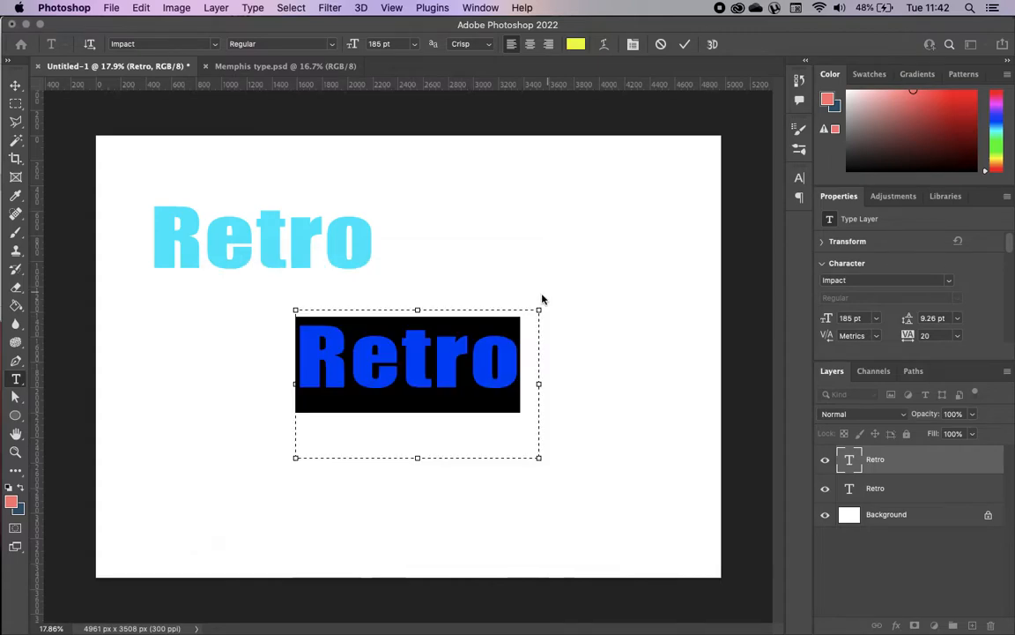
# Align the yellow Retro copy with the cyan word and move its layer beneath the cyan text layer
pyautogui.click(15, 85)
pyautogui.moveTo(452, 360); pyautogui.dragTo(306, 248)
pyautogui.moveTo(861, 453); pyautogui.dragTo(877, 499)
# Nudge the yellow Retro layer diagonally down and left so it forms an offset shadow behind the cyan word
pyautogui.hotkey('shift', 'Left')
pyautogui.hotkey('shift', 'Left')
pyautogui.hotkey('shift', 'Left')
pyautogui.hotkey('shift', 'Left')
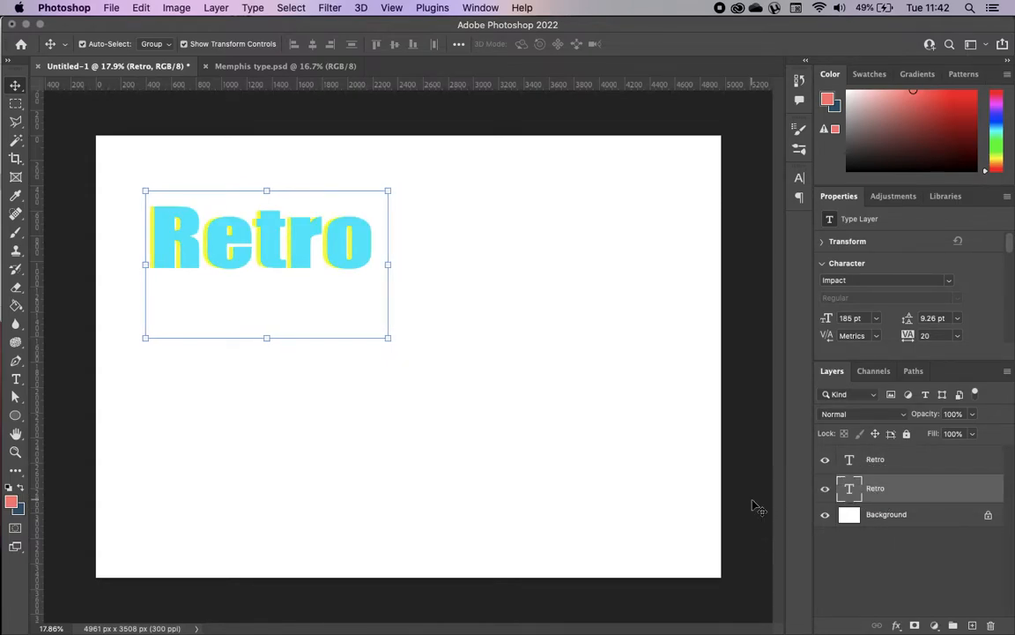
pyautogui.hotkey('shift', 'Down')
pyautogui.hotkey('shift', 'Down')
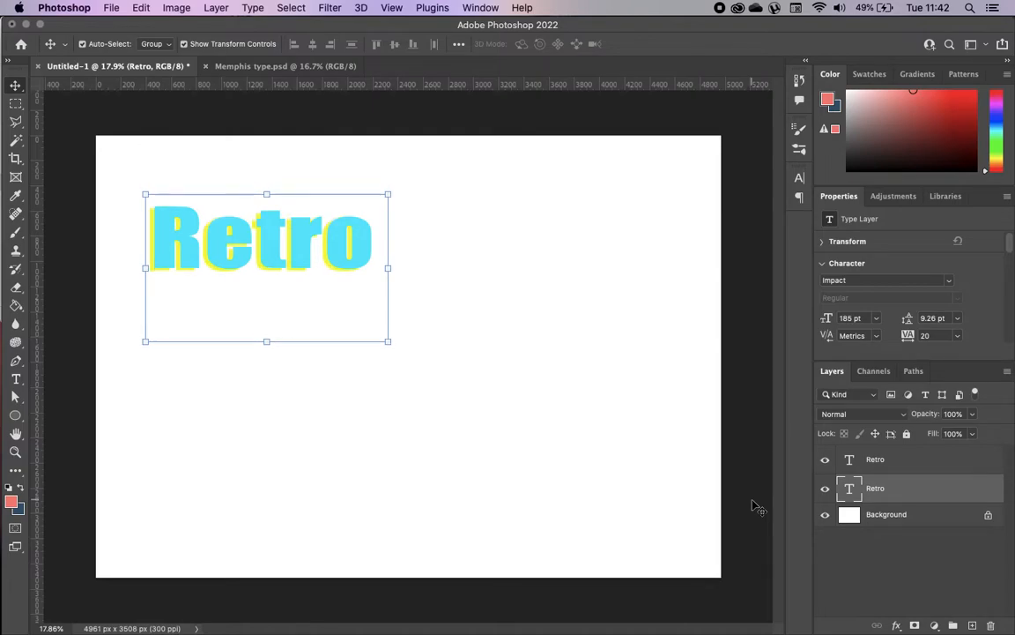
pyautogui.hotkey('shift', 'Left')
pyautogui.hotkey('shift', 'Left')
pyautogui.hotkey('shift', 'Left')
pyautogui.hotkey('shift', 'Down')
pyautogui.hotkey('shift', 'Down')
pyautogui.hotkey('shift', 'Down')
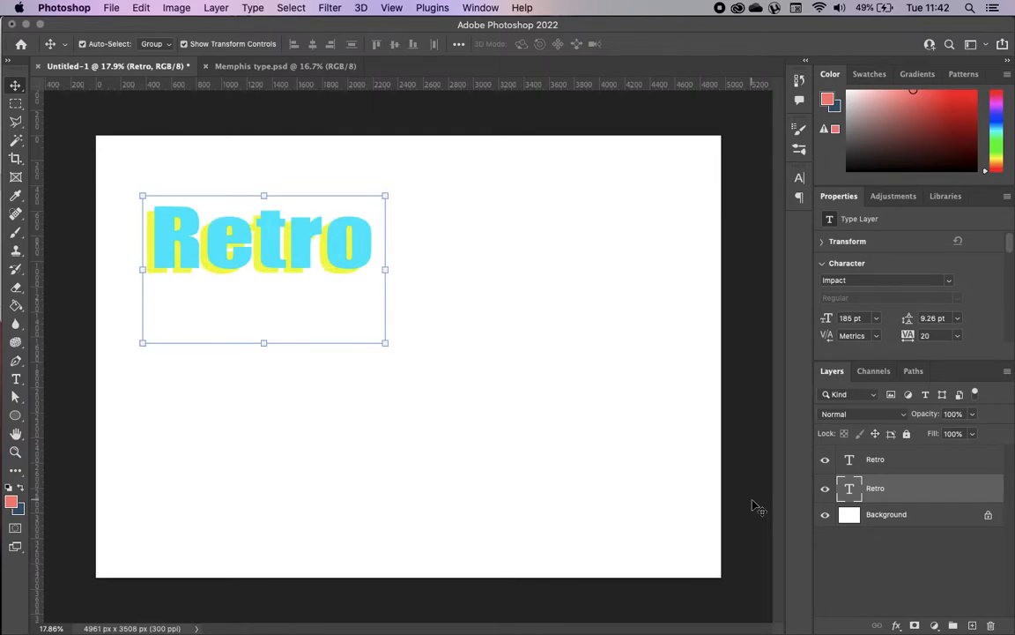
pyautogui.hotkey('shift', 'Left')
pyautogui.hotkey('shift', 'Left')
pyautogui.hotkey('shift', 'Down')
pyautogui.hotkey('shift', 'Down')
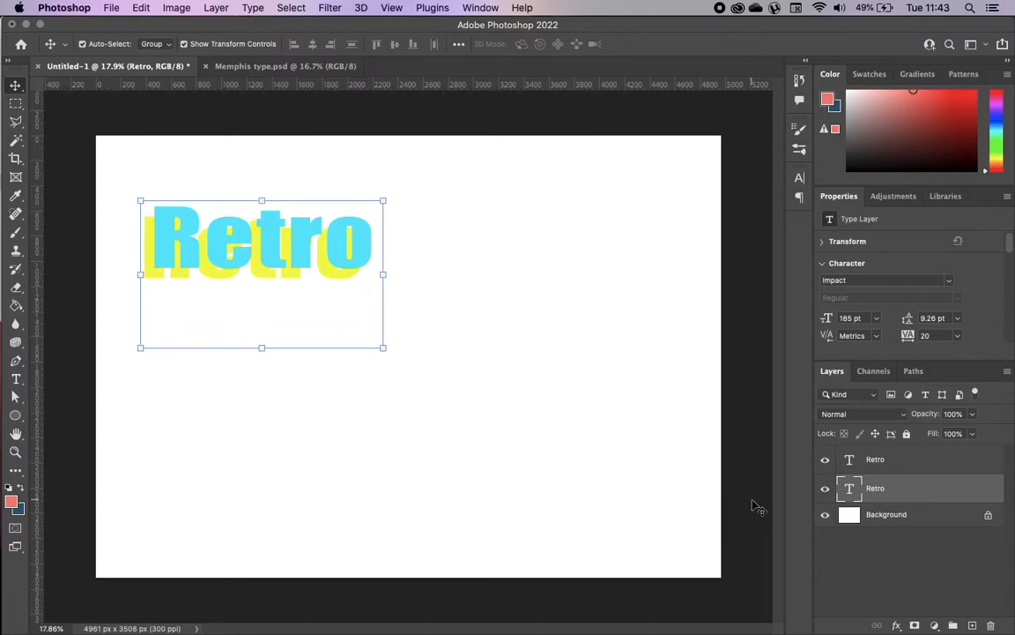
# Fine-tune the offset of the yellow Retro shadow so it sits slightly below and to the left of the cyan word
pyautogui.hotkey('shift', 'Up')
pyautogui.hotkey('shift', 'Right')
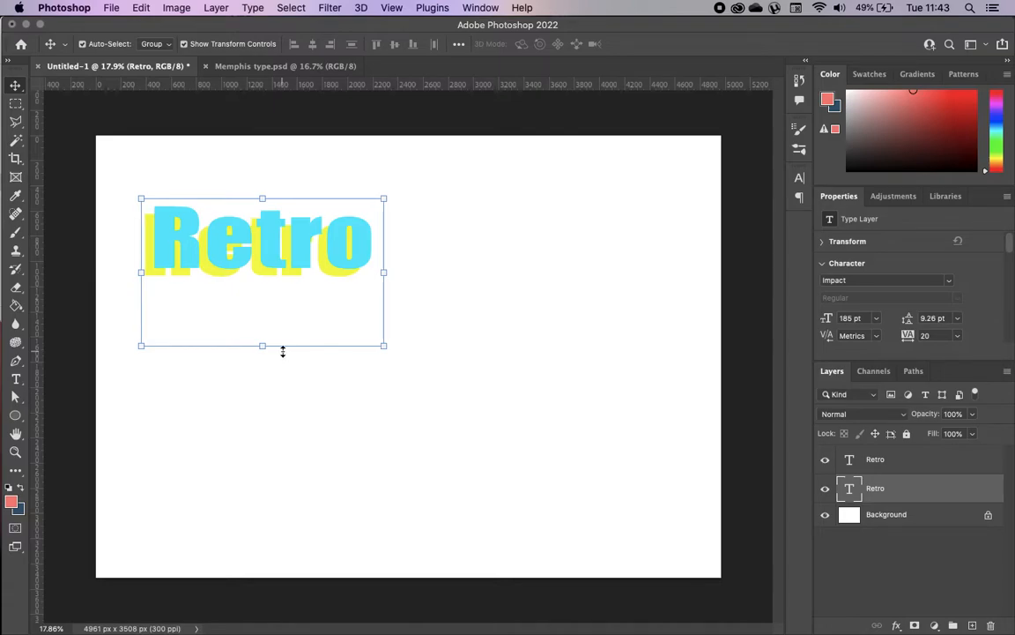
pyautogui.hotkey('shift', 'Right')
pyautogui.hotkey('shift', 'Right')
pyautogui.hotkey('shift', 'Up')
pyautogui.hotkey('shift', 'Up')
pyautogui.hotkey('shift', 'Up')
pyautogui.hotkey('shift', 'Down')
pyautogui.hotkey('shift', 'Down')
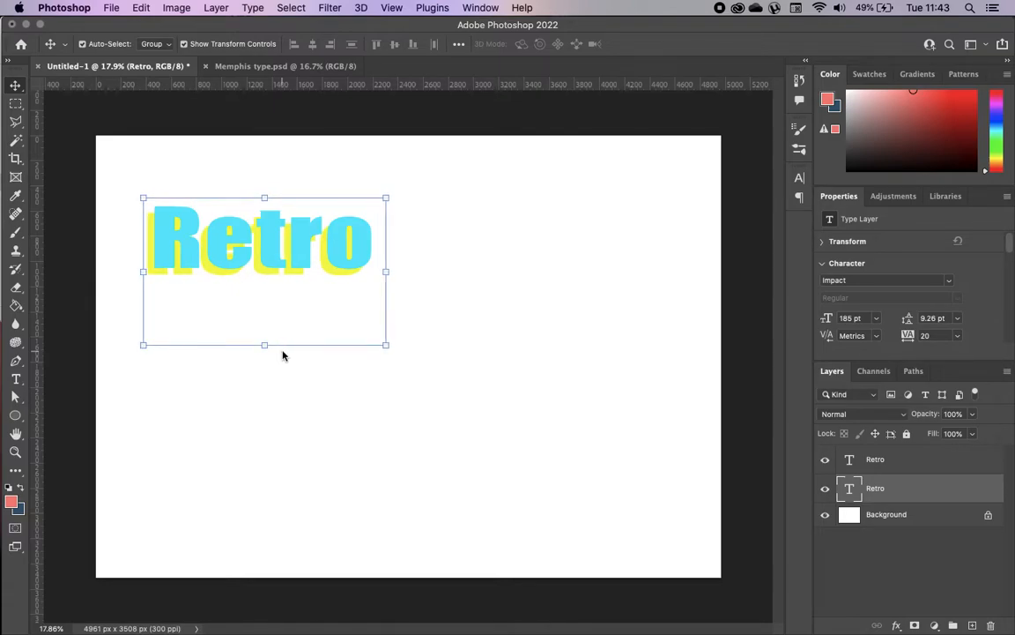
pyautogui.hotkey('shift', 'Left')
pyautogui.hotkey('shift', 'Left')
pyautogui.hotkey('shift', 'Left')
pyautogui.hotkey('shift', 'Down')
pyautogui.hotkey('shift', 'Down')
pyautogui.hotkey('shift', 'Down')
pyautogui.hotkey('shift', 'Down')
pyautogui.hotkey('shift', 'Up')
pyautogui.hotkey('shift', 'Right')
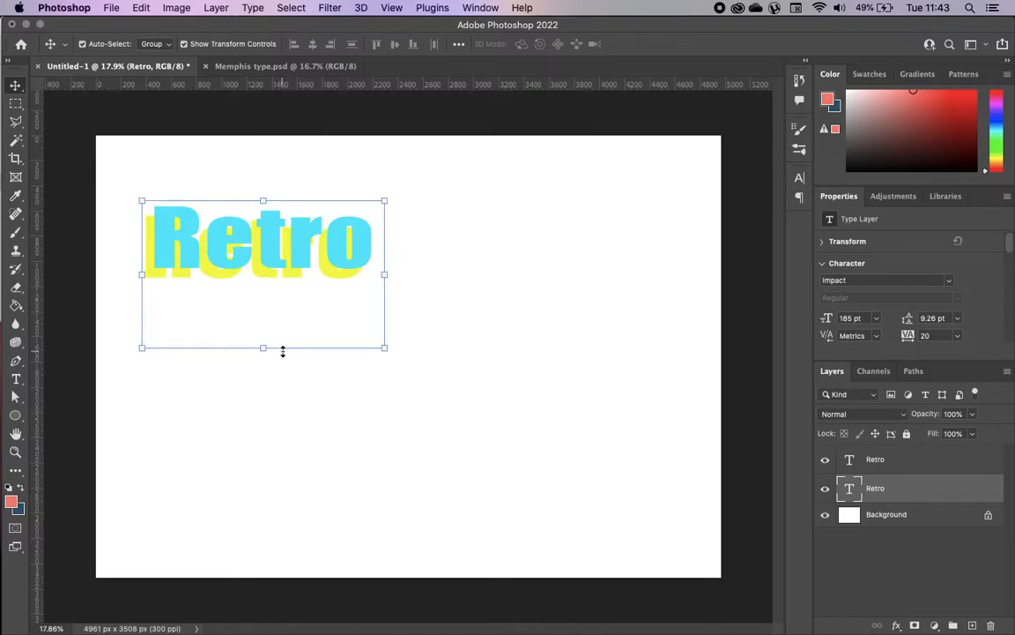
pyautogui.hotkey('shift', 'Up')
pyautogui.hotkey('shift', 'Right')
pyautogui.hotkey('shift', 'Up')
pyautogui.hotkey('shift', 'Left')
pyautogui.hotkey('shift', 'Up')
pyautogui.hotkey('shift', 'Right')
pyautogui.hotkey('shift', 'Down')
pyautogui.scroll(5, 283, 350)
pyautogui.hscroll(-10, 283, 350)
pyautogui.hscroll(10, 283, 350)
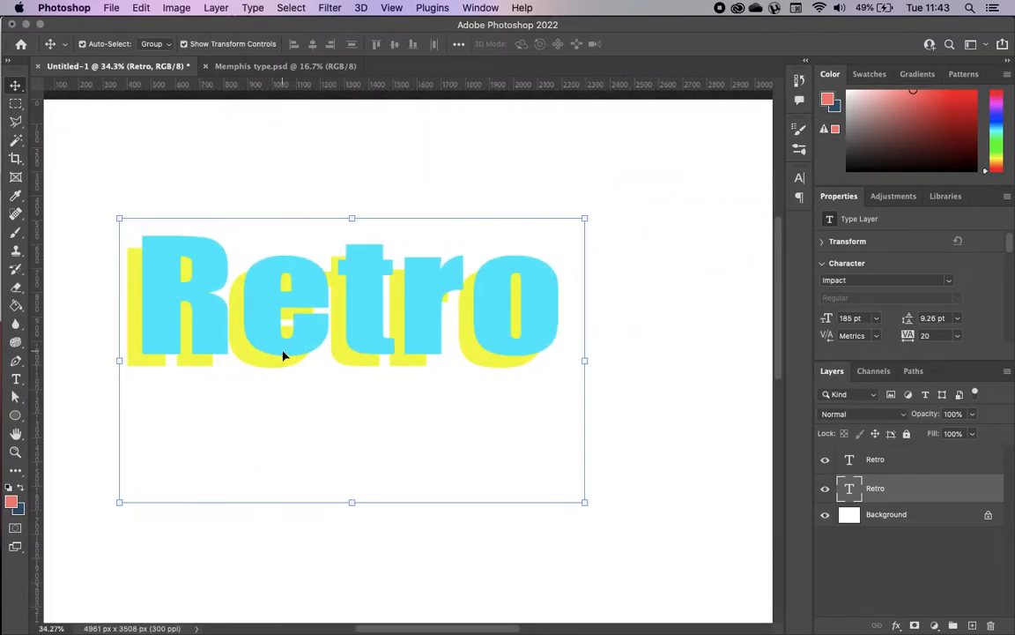
pyautogui.click(93, 381)
pyautogui.scroll(-3, 96, 384)
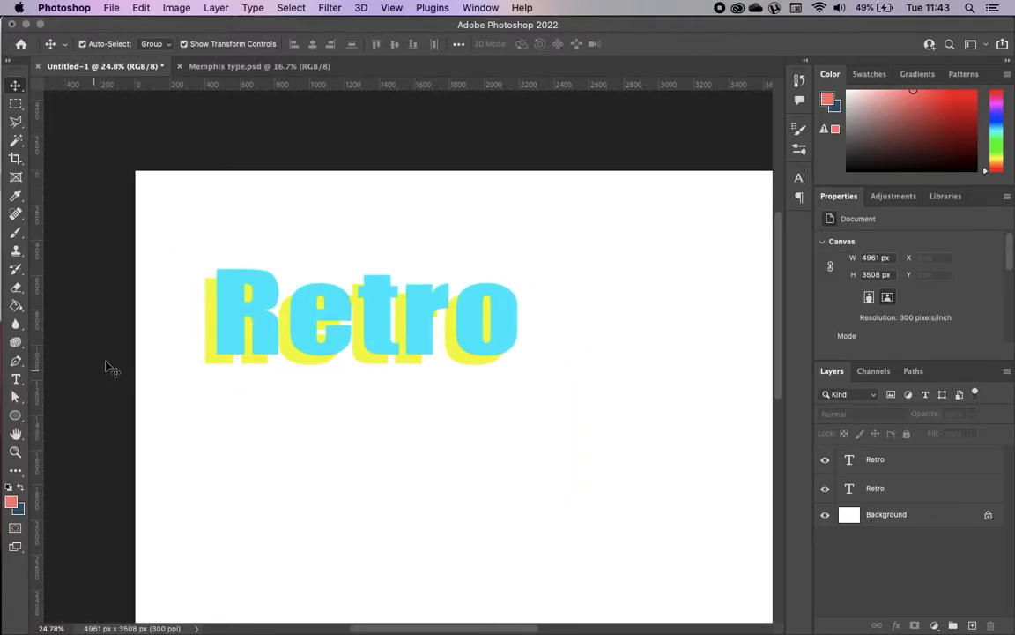
# Duplicate the cyan and yellow Retro pair below the original, and delete the yellow copy so only the cyan word is kept
pyautogui.moveTo(187, 247); pyautogui.dragTo(555, 404)
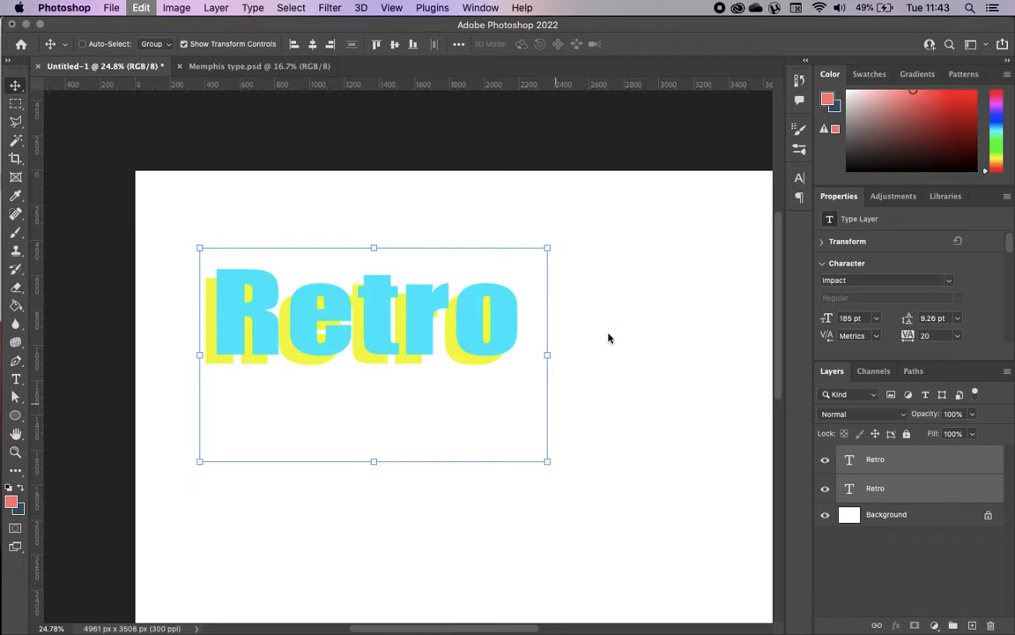
pyautogui.press('super+v')
pyautogui.scroll(-5, 608, 335)
pyautogui.moveTo(593, 237); pyautogui.dragTo(548, 342)
pyautogui.click(564, 477)
pyautogui.moveTo(818, 494); pyautogui.dragTo(902, 494)
pyautogui.press('BackSpace')
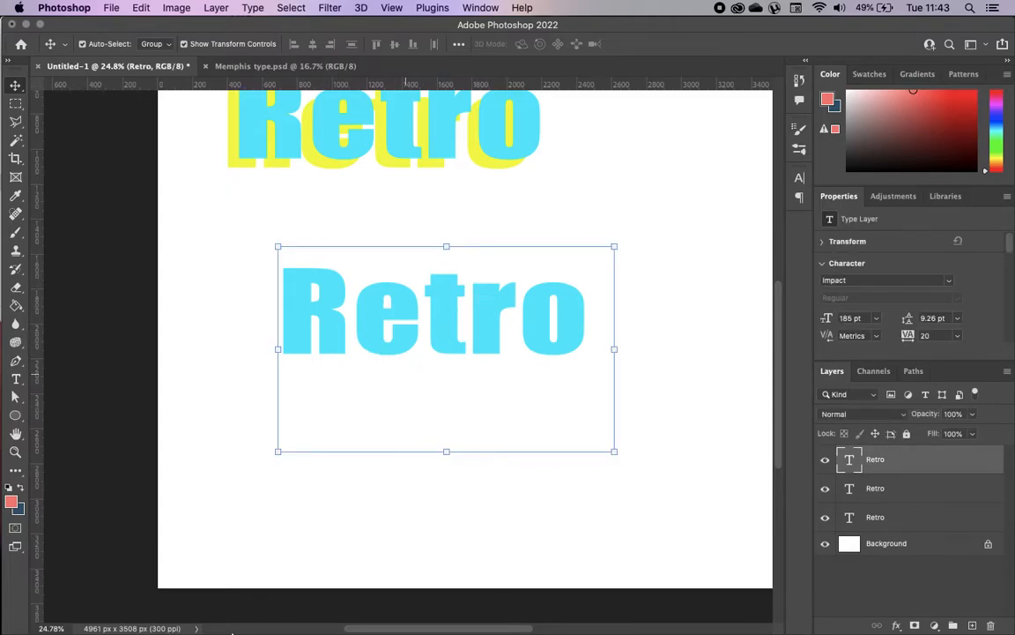
# Switch to Safari to examine the memphis typography examples on Pinterest, and return to the Photoshop document
pyautogui.click(370, 596)
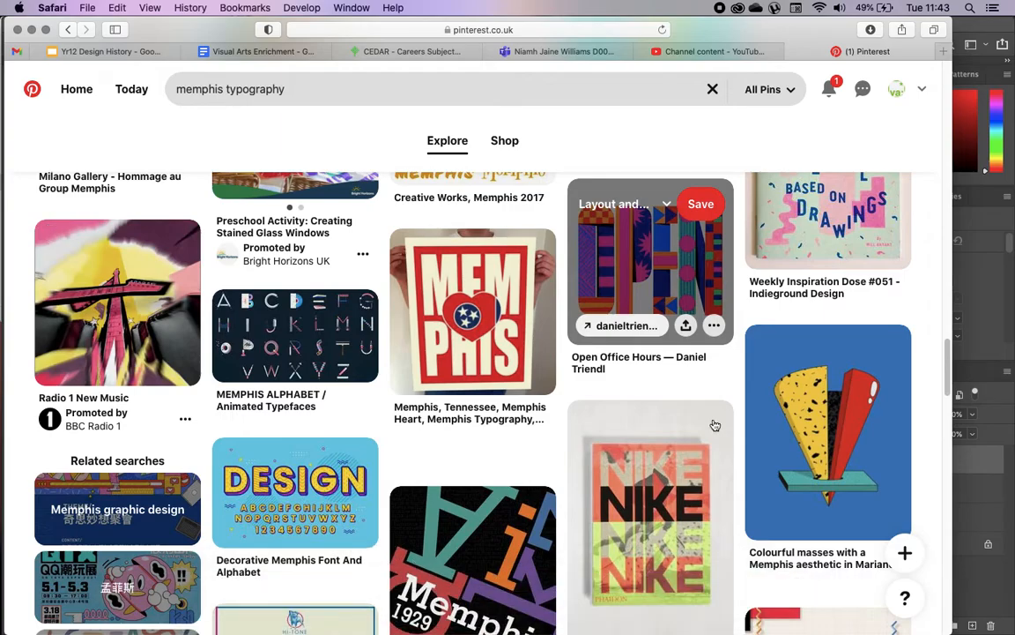
pyautogui.scroll(5, 706, 370)
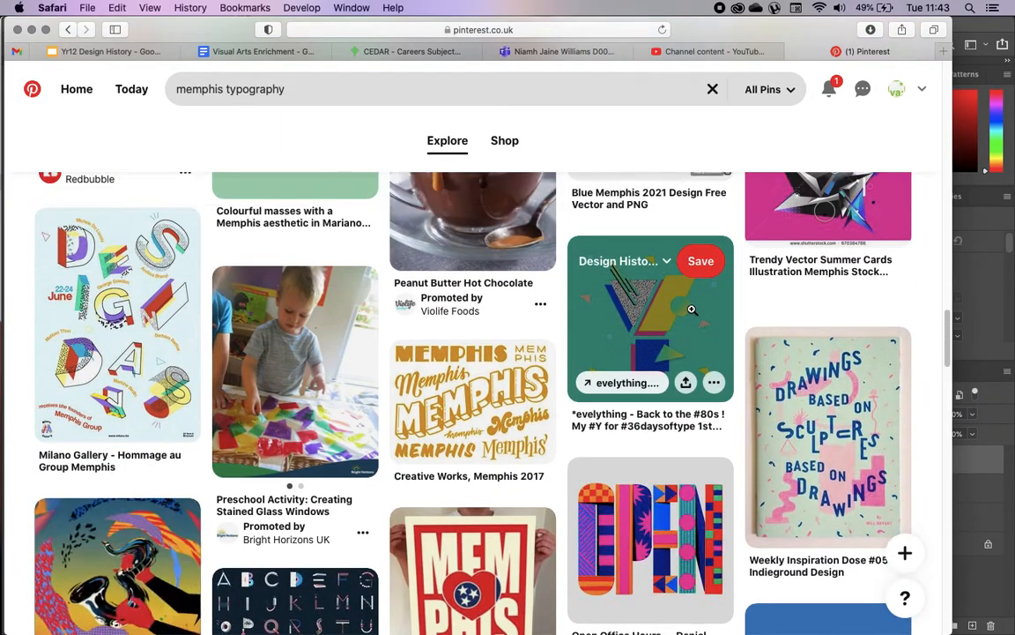
pyautogui.scroll(4, 433, 335)
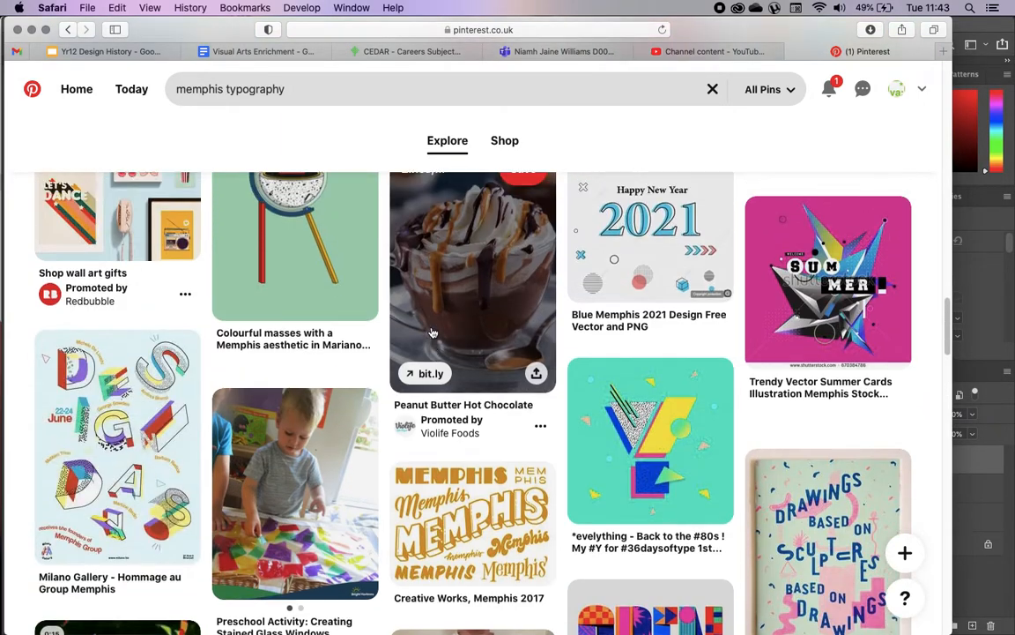
pyautogui.scroll(8, 433, 332)
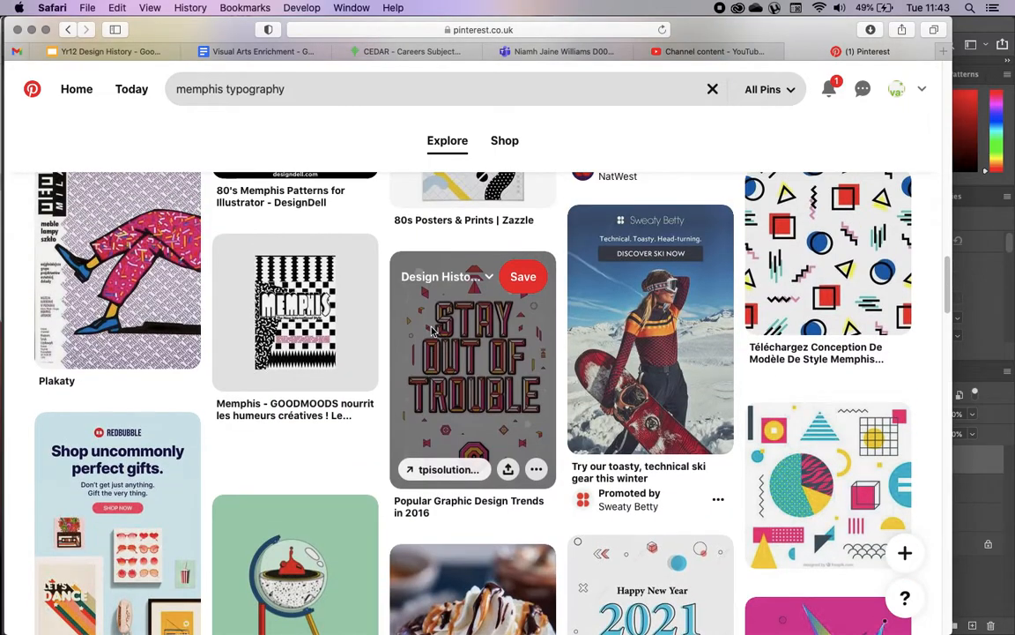
pyautogui.scroll(8, 432, 333)
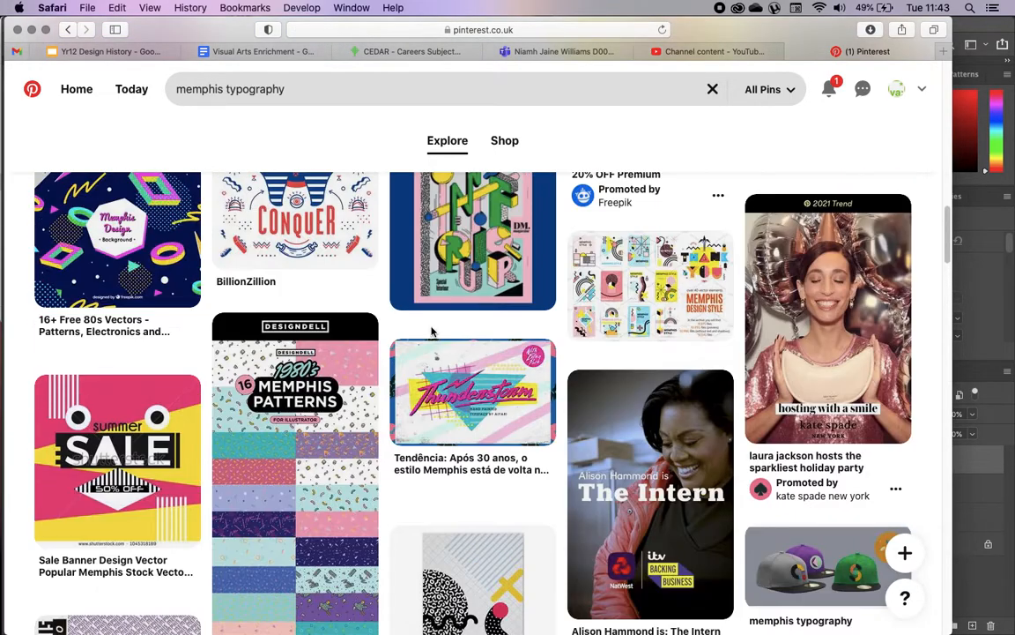
pyautogui.scroll(3, 432, 331)
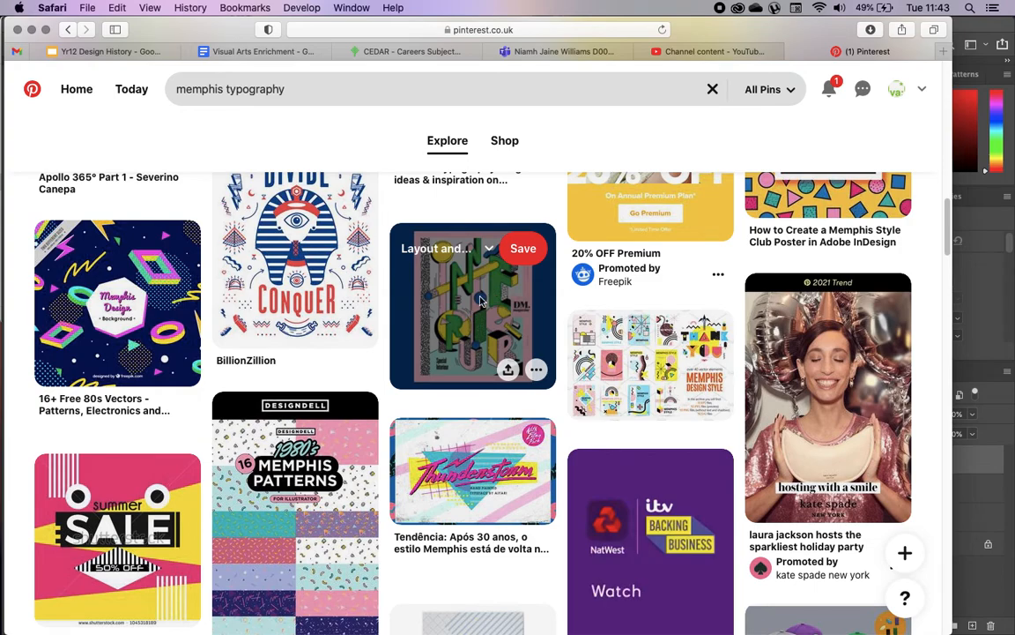
pyautogui.click(1001, 217)
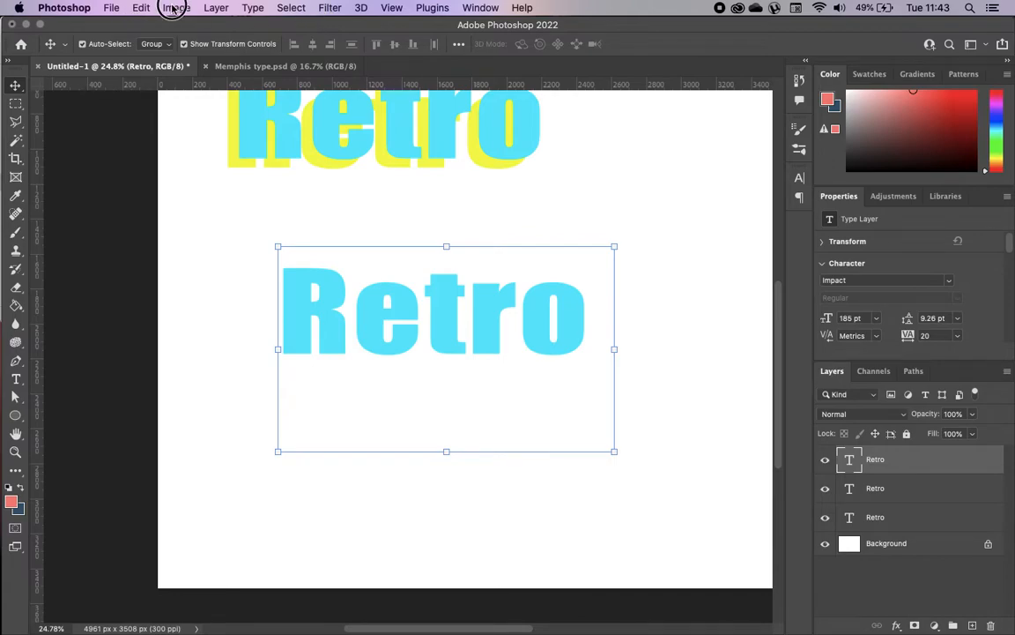
pyautogui.click(139, 7)
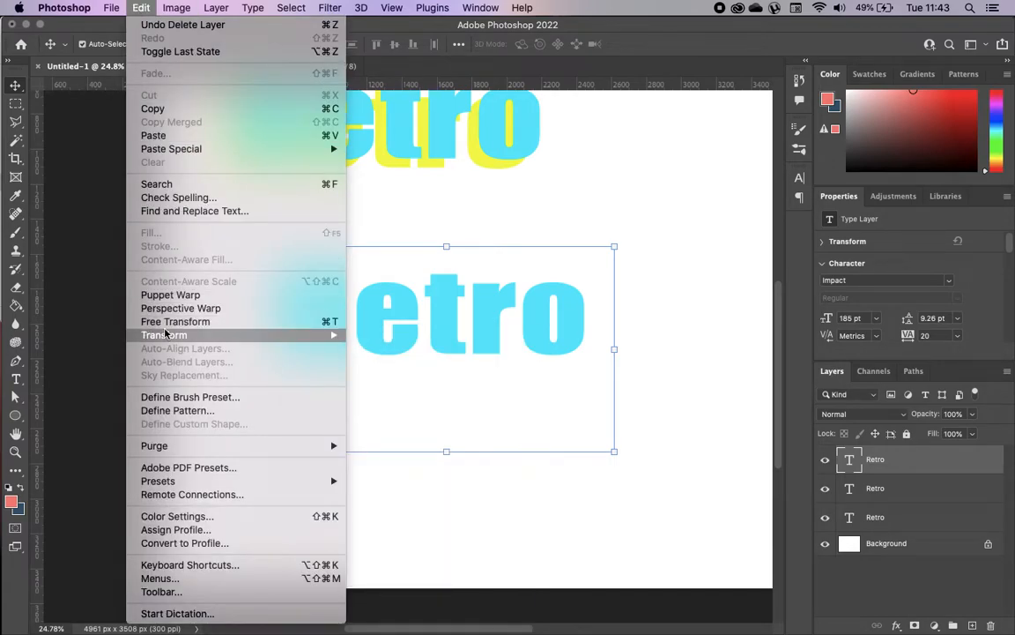
pyautogui.moveTo(164, 333)
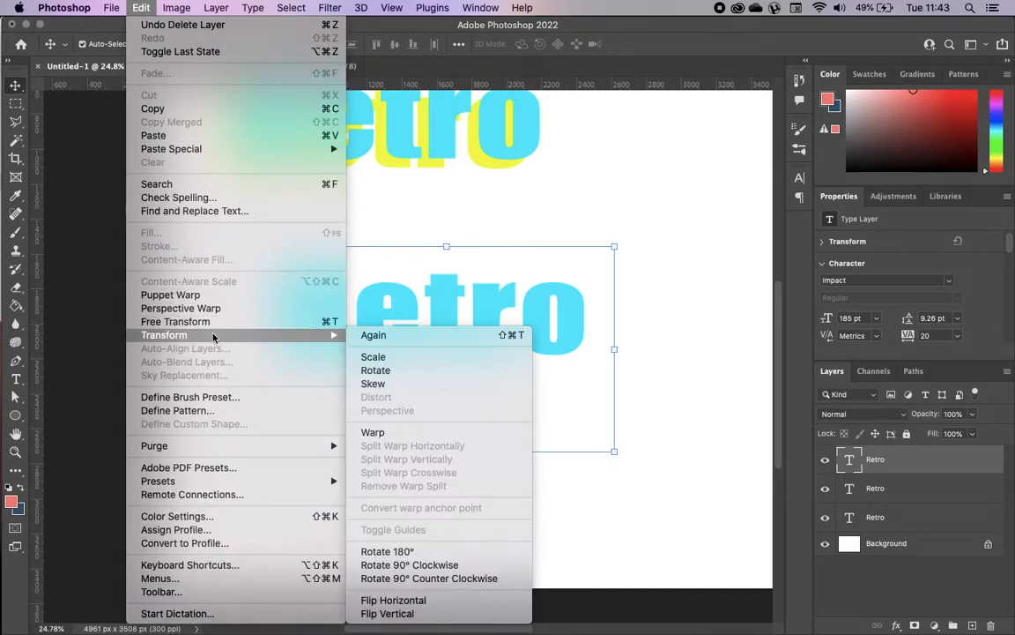
pyautogui.click(553, 328)
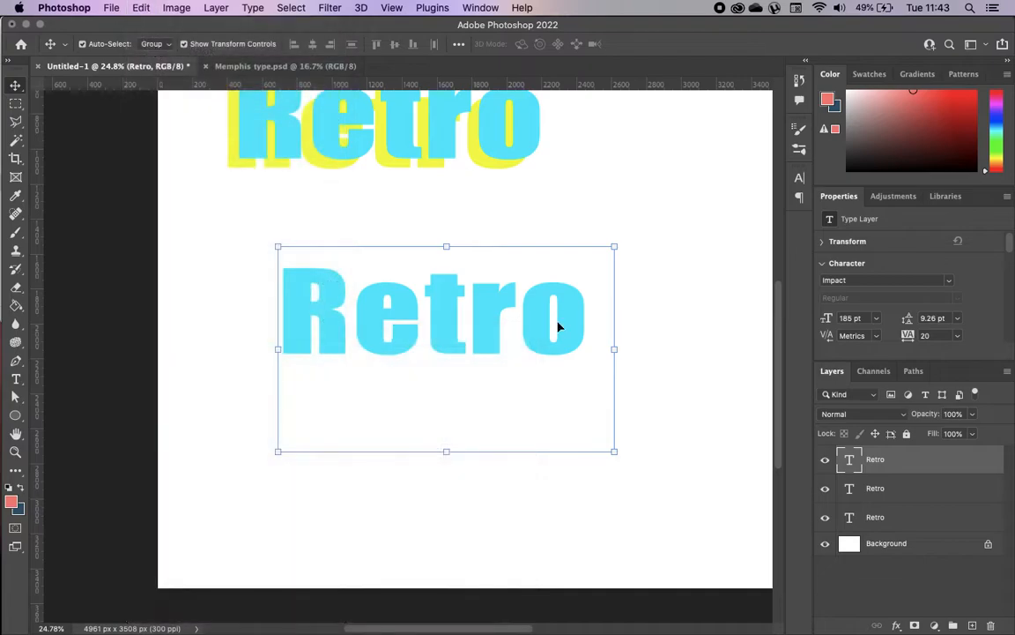
# Rasterize the lower cyan Retro text layer and shift the word slightly up and to the left
pyautogui.rightClick(926, 462)
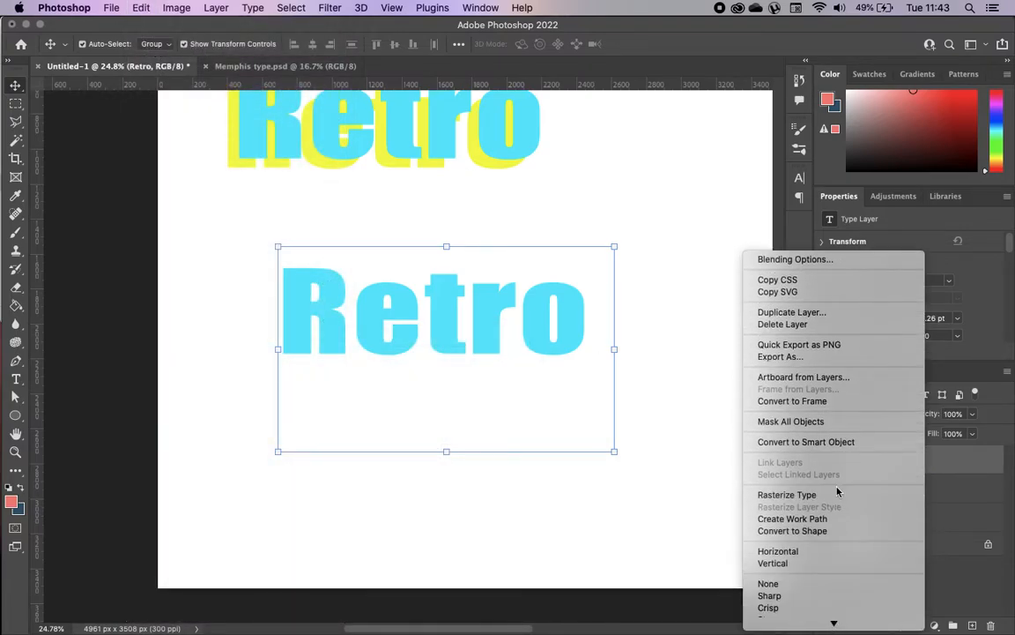
pyautogui.click(835, 491)
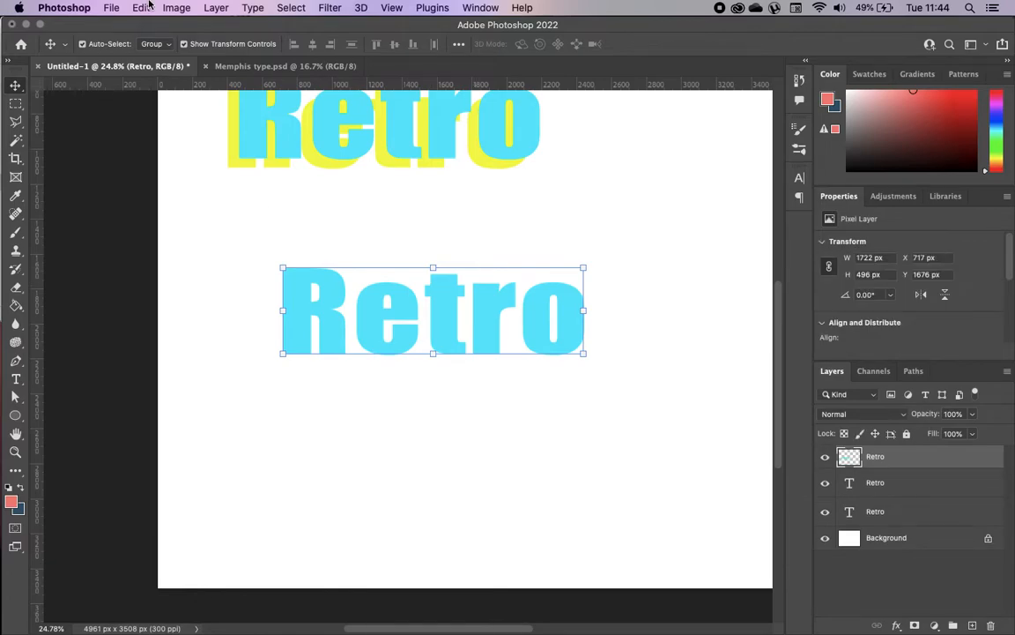
pyautogui.click(146, 8)
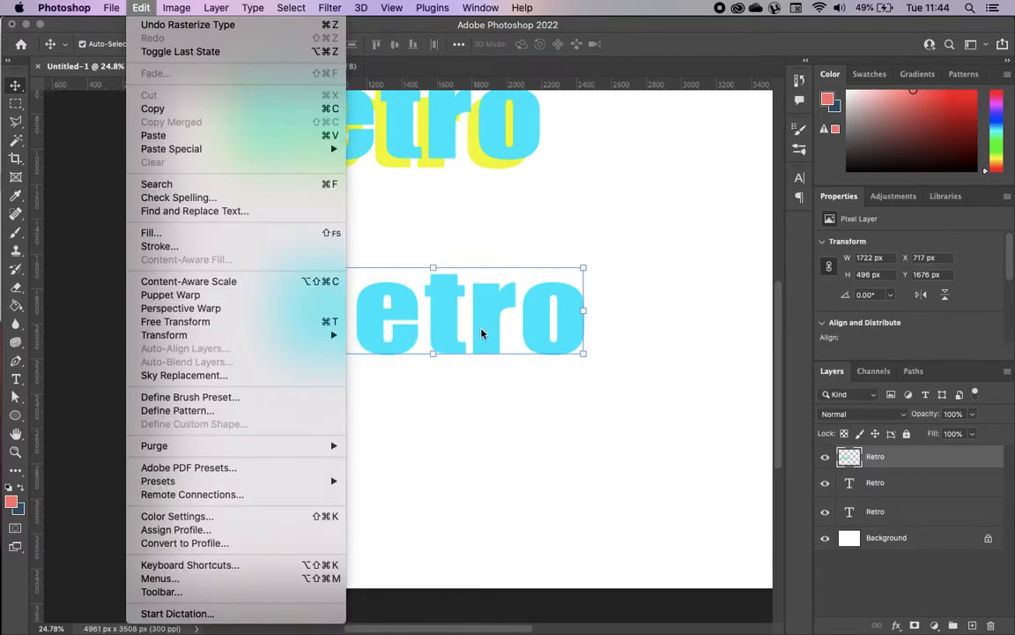
pyautogui.click(481, 333)
pyautogui.moveTo(484, 317)
pyautogui.mouseDown()
pyautogui.moveTo(517, 302)
pyautogui.moveTo(483, 314)
pyautogui.mouseUp()
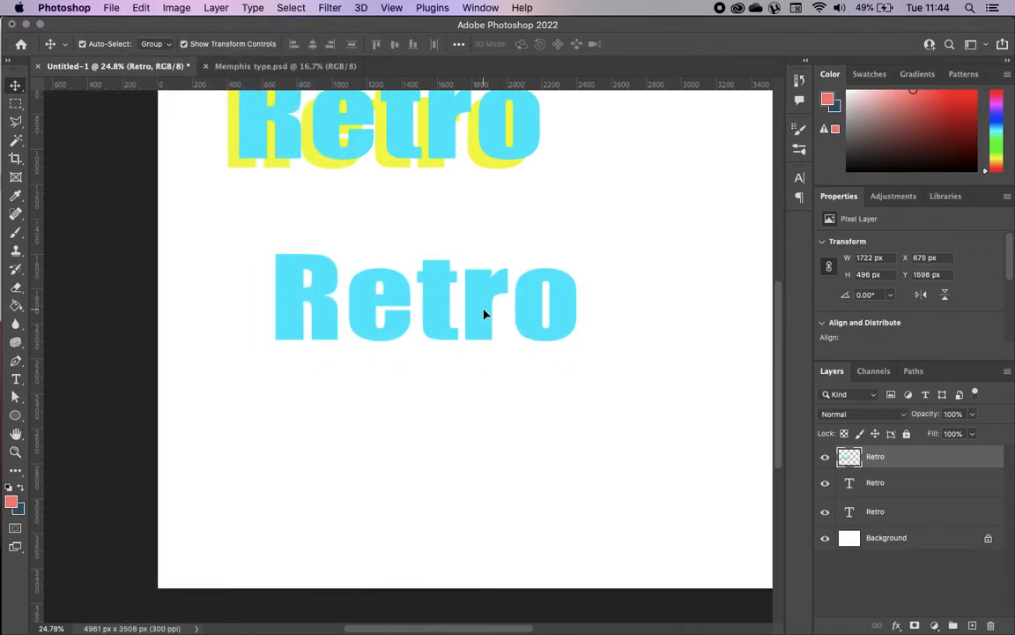
pyautogui.click(336, 283)
pyautogui.click(464, 332)
pyautogui.click(484, 310)
pyautogui.click(483, 313)
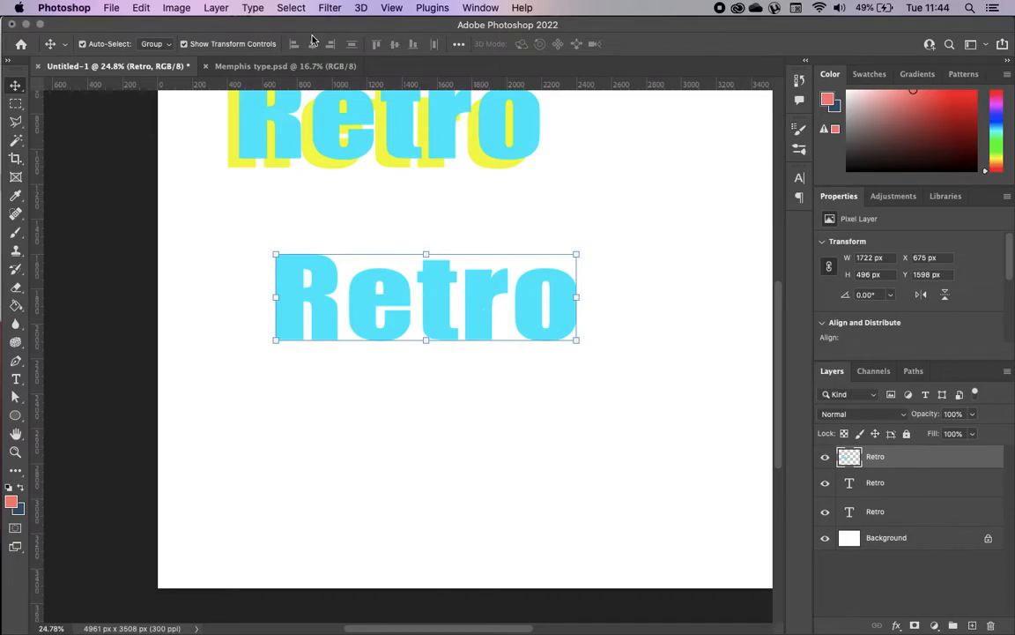
# Apply a Perspective transform to the lower cyan Retro word, slanting it upward to the right with its letters leaning forward
pyautogui.click(141, 8)
pyautogui.moveTo(177, 336)
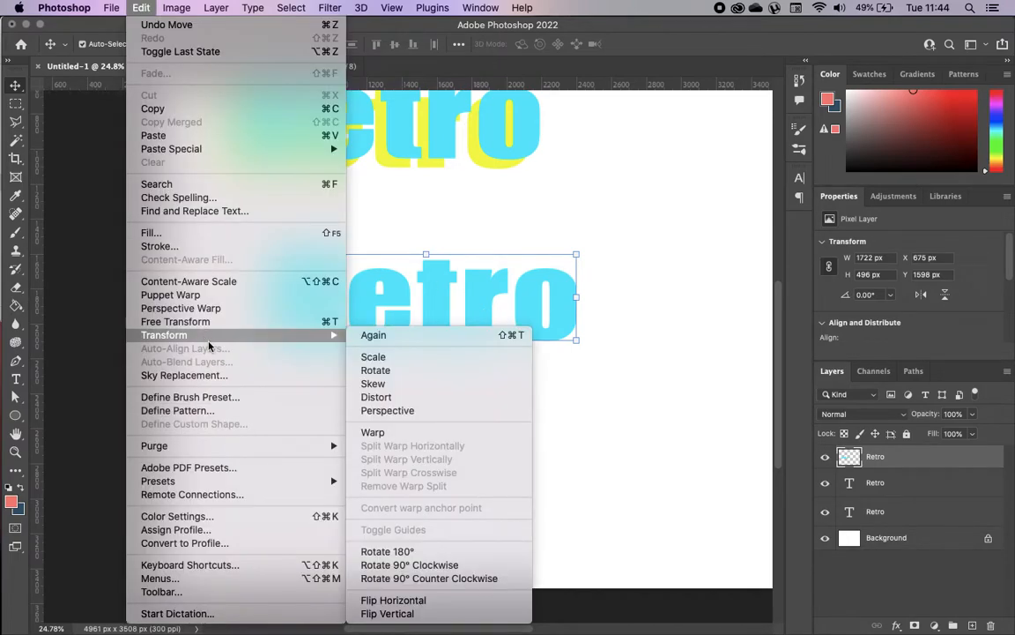
pyautogui.click(387, 410)
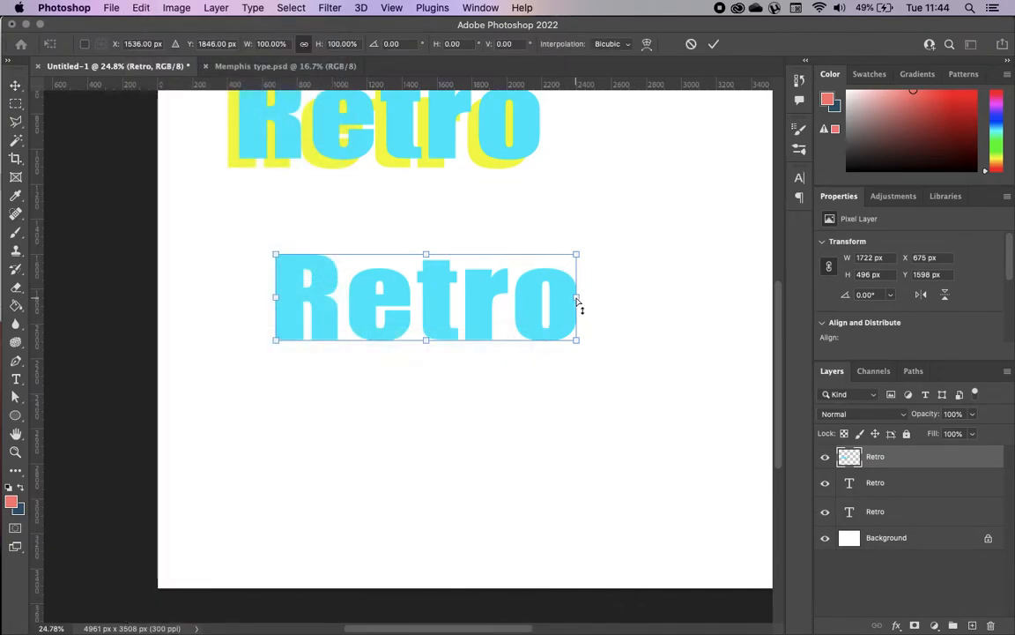
pyautogui.moveTo(426, 255); pyautogui.dragTo(375, 269)
pyautogui.moveTo(420, 339); pyautogui.dragTo(381, 336)
pyautogui.moveTo(243, 268); pyautogui.dragTo(300, 358)
pyautogui.moveTo(550, 301); pyautogui.dragTo(530, 281)
pyautogui.click(405, 271)
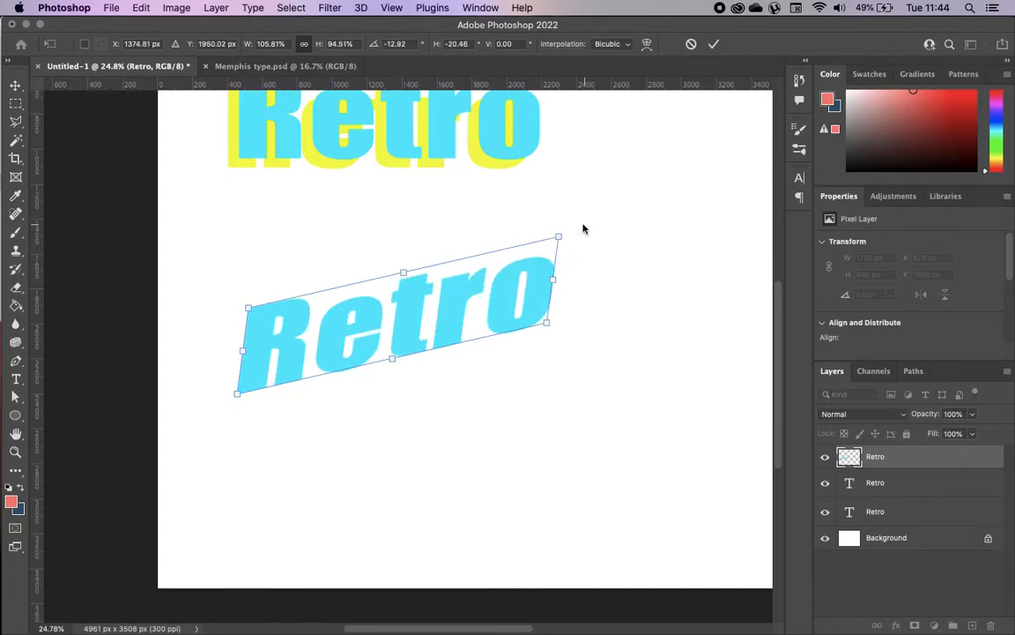
# Taper the slanted Retro word so the lettering shrinks towards its right end, and commit the transform
pyautogui.moveTo(559, 238); pyautogui.dragTo(551, 295)
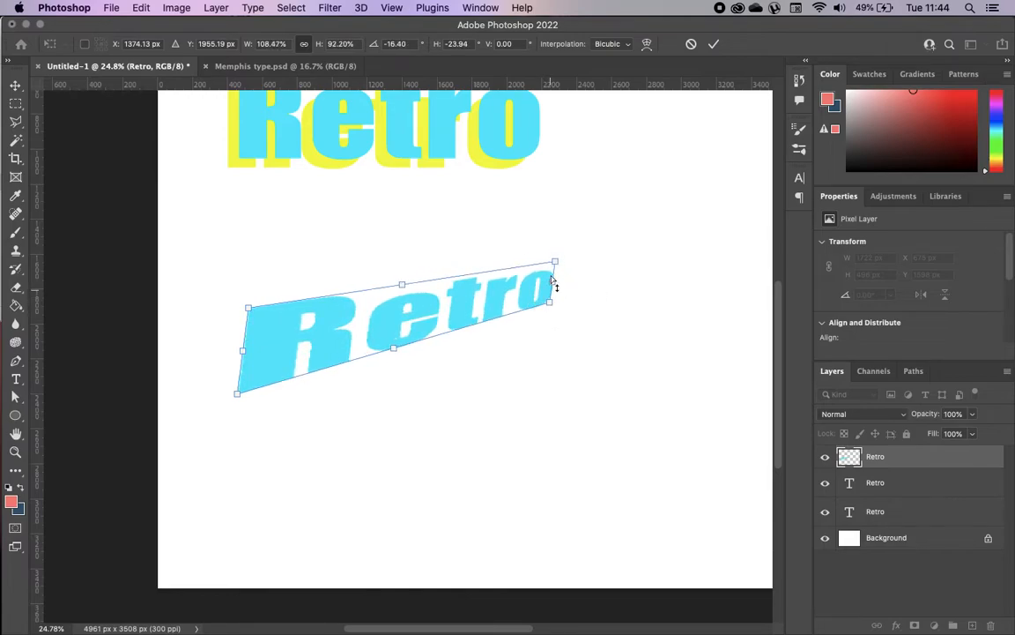
pyautogui.moveTo(404, 289); pyautogui.dragTo(399, 289)
pyautogui.moveTo(393, 353); pyautogui.dragTo(394, 353)
pyautogui.moveTo(548, 281)
pyautogui.mouseDown()
pyautogui.moveTo(545, 313)
pyautogui.moveTo(550, 276)
pyautogui.mouseUp()
pyautogui.click(715, 44)
# Duplicate the slanted cyan Retro layer below the original and fill every letter of the copy with the coral foreground colour
pyautogui.moveTo(474, 304); pyautogui.dragTo(500, 276)
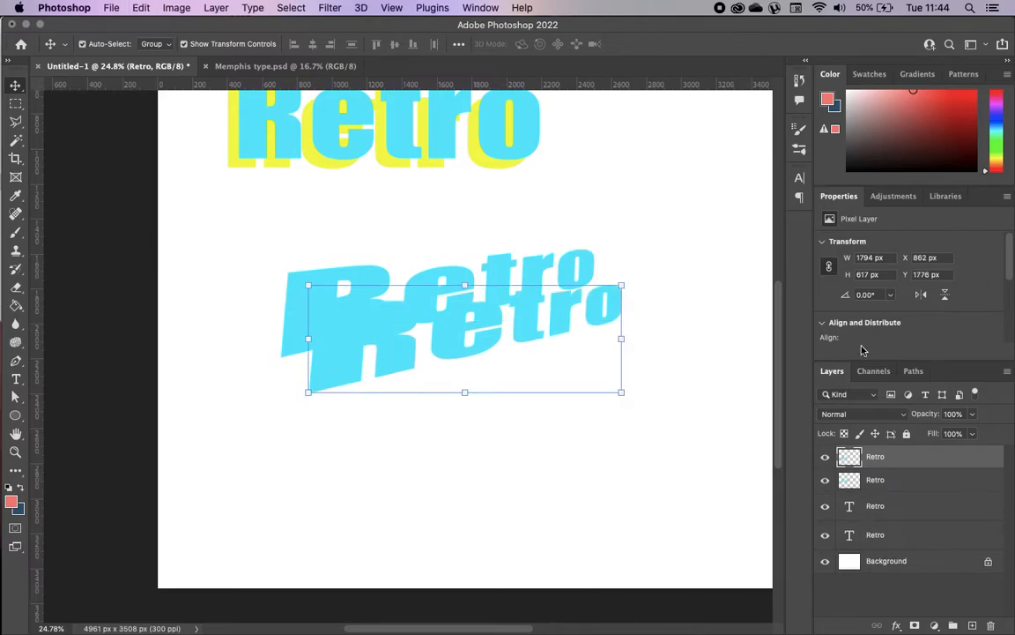
pyautogui.moveTo(359, 344); pyautogui.dragTo(339, 404)
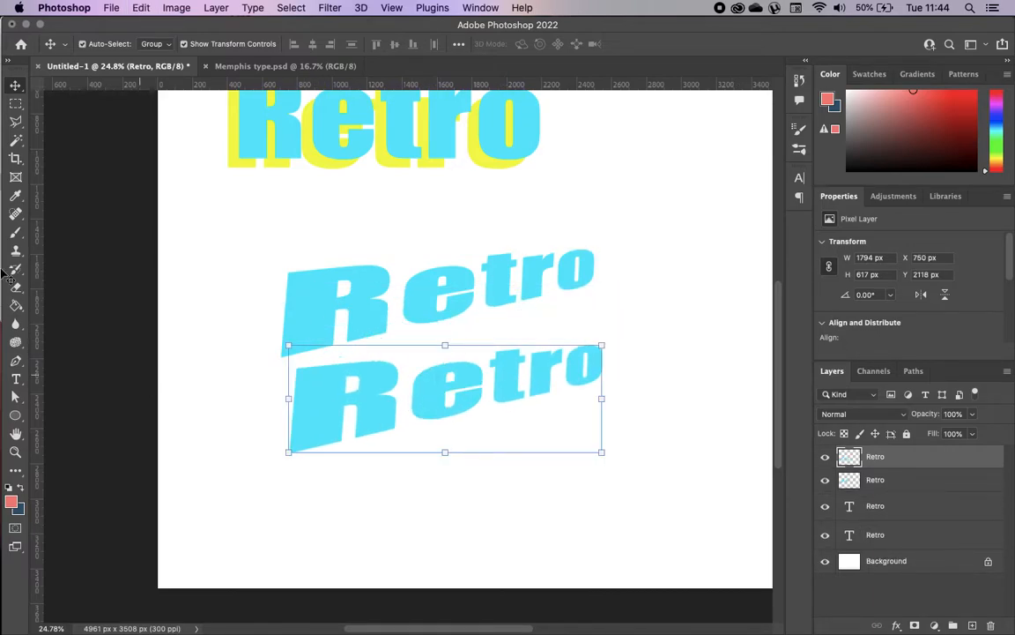
pyautogui.click(16, 305)
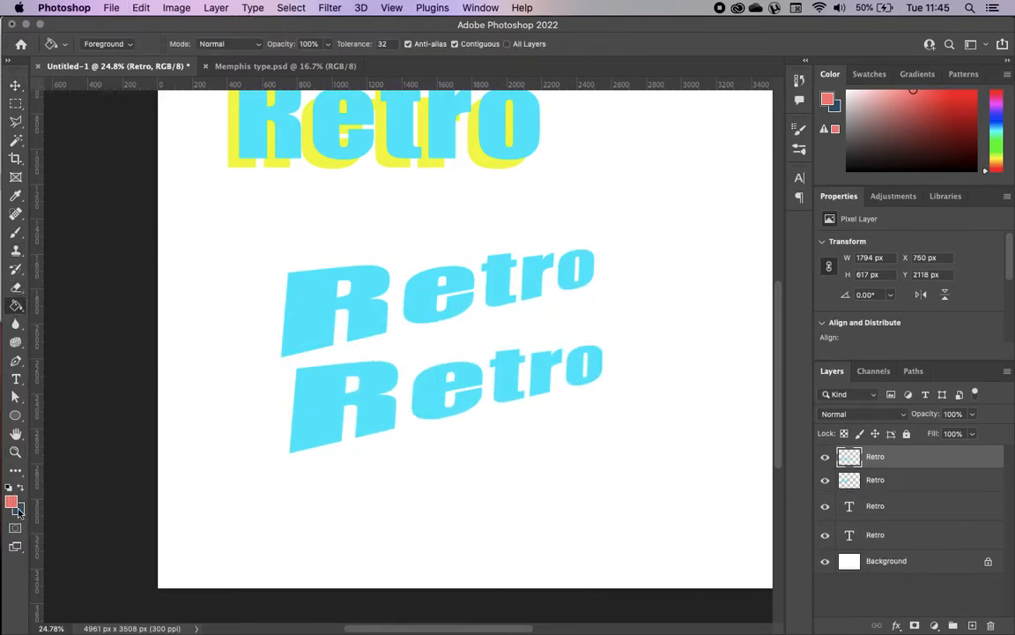
pyautogui.click(317, 419)
pyautogui.click(429, 403)
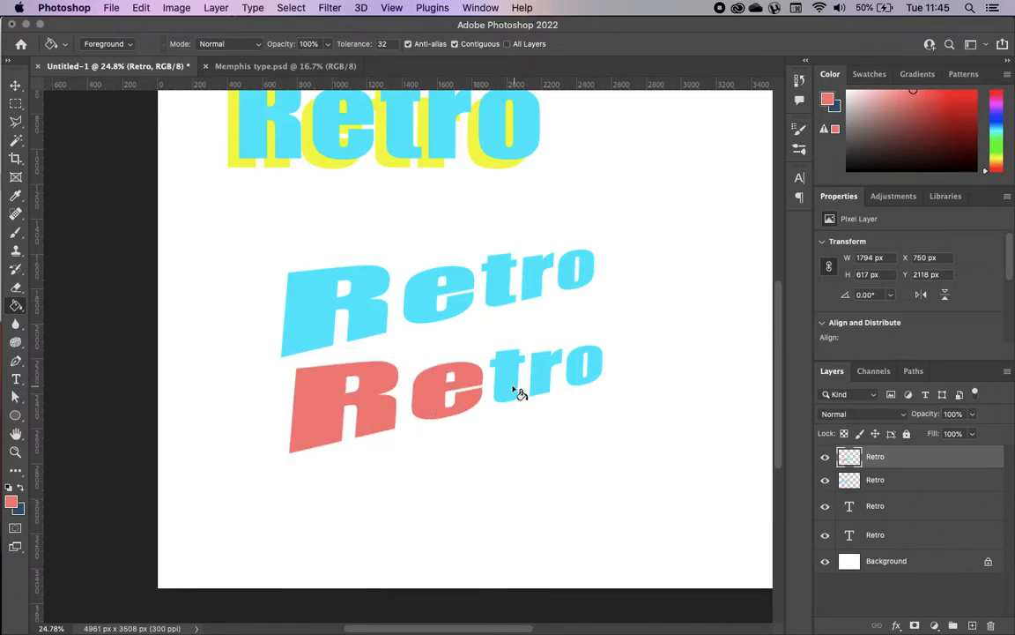
pyautogui.click(551, 385)
pyautogui.click(583, 377)
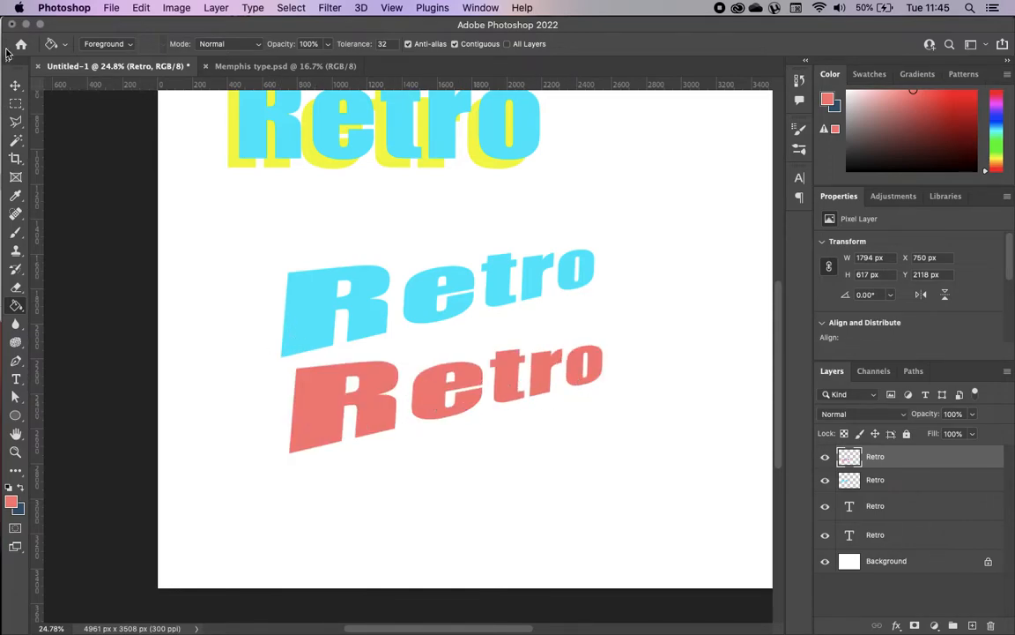
# Move the coral Retro layer beneath the slanted cyan layer and offset it up and left as a shadow
pyautogui.click(14, 82)
pyautogui.moveTo(890, 467); pyautogui.dragTo(890, 490)
pyautogui.moveTo(481, 406); pyautogui.dragTo(458, 343)
pyautogui.click(517, 500)
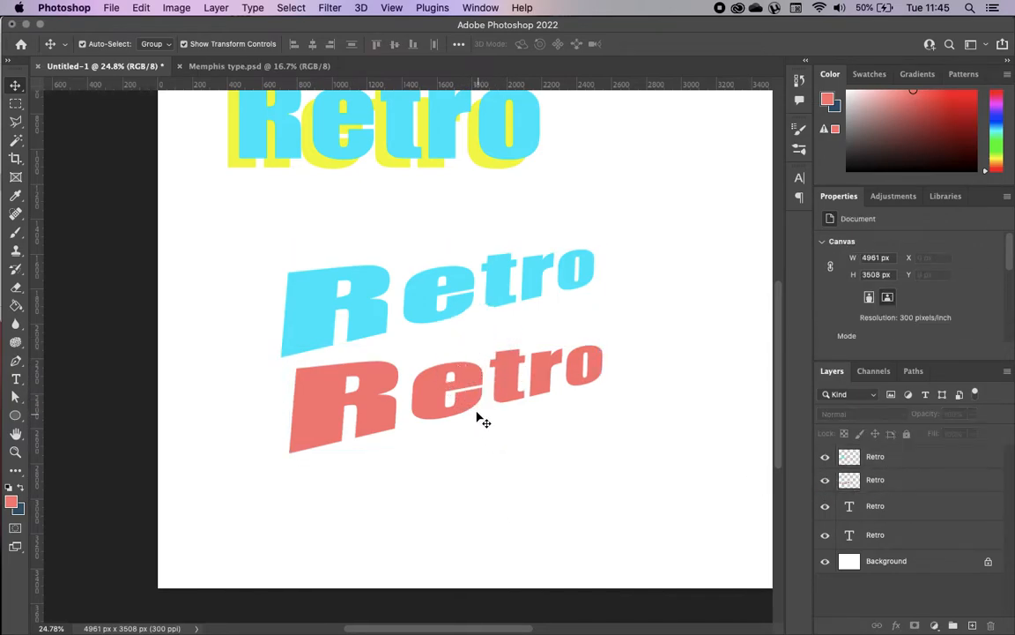
pyautogui.moveTo(476, 420); pyautogui.dragTo(446, 300)
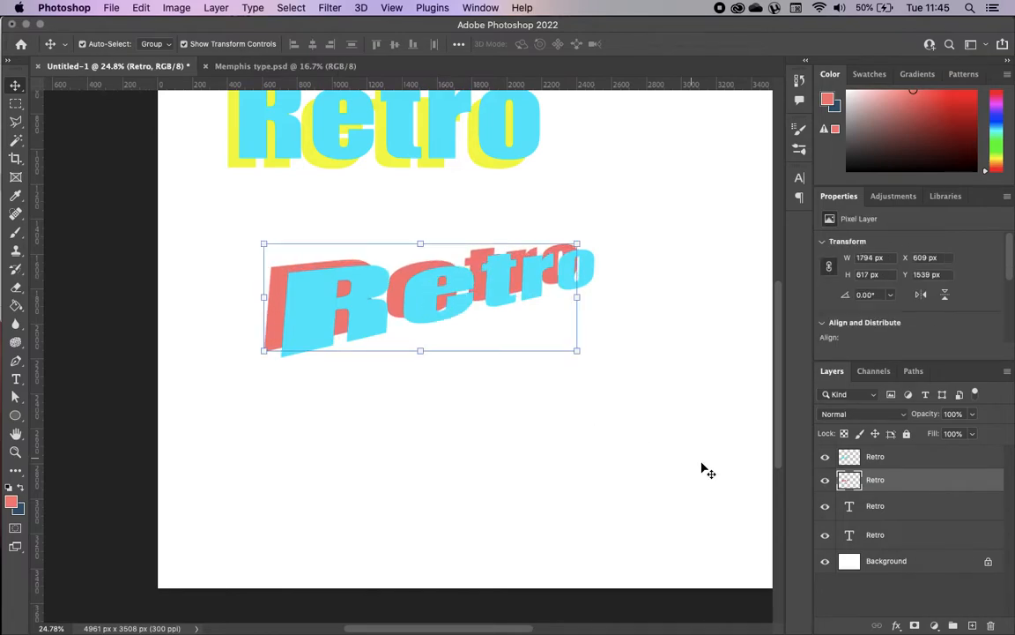
pyautogui.click(700, 468)
# Move the slanted cyan and coral Retro pair left and slightly up, lining it up under the upper word
pyautogui.scroll(5, 677, 422)
pyautogui.moveTo(195, 426); pyautogui.dragTo(489, 500)
pyautogui.click(691, 493)
pyautogui.moveTo(324, 464); pyautogui.dragTo(275, 448)
pyautogui.click(571, 360)
# Create a new layer directly above the yellow Retro text layer behind the upper word
pyautogui.scroll(3, 573, 360)
pyautogui.hscroll(-5, 571, 359)
pyautogui.scroll(1, 571, 360)
pyautogui.hscroll(2, 572, 360)
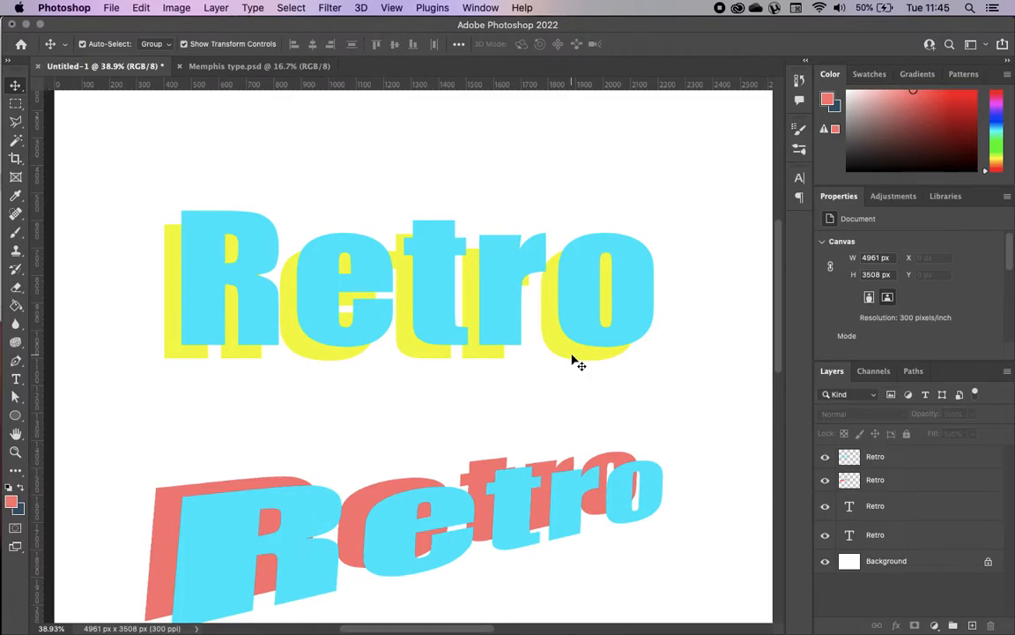
pyautogui.scroll(2, 238, 339)
pyautogui.click(124, 363)
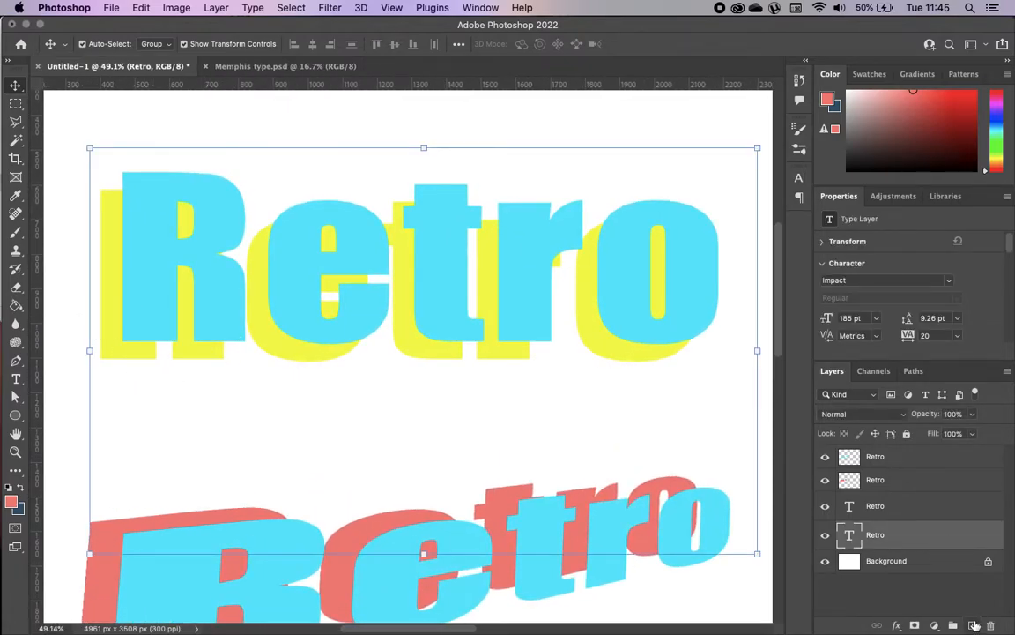
pyautogui.click(973, 625)
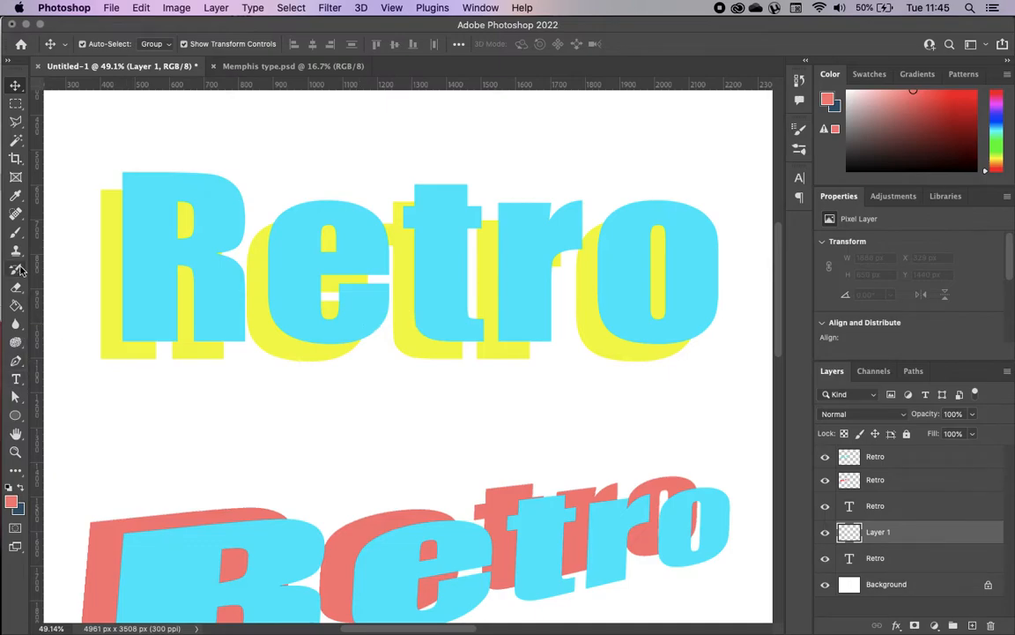
# Set the Brush tool to the Hard Round preset at 14 px
pyautogui.click(15, 233)
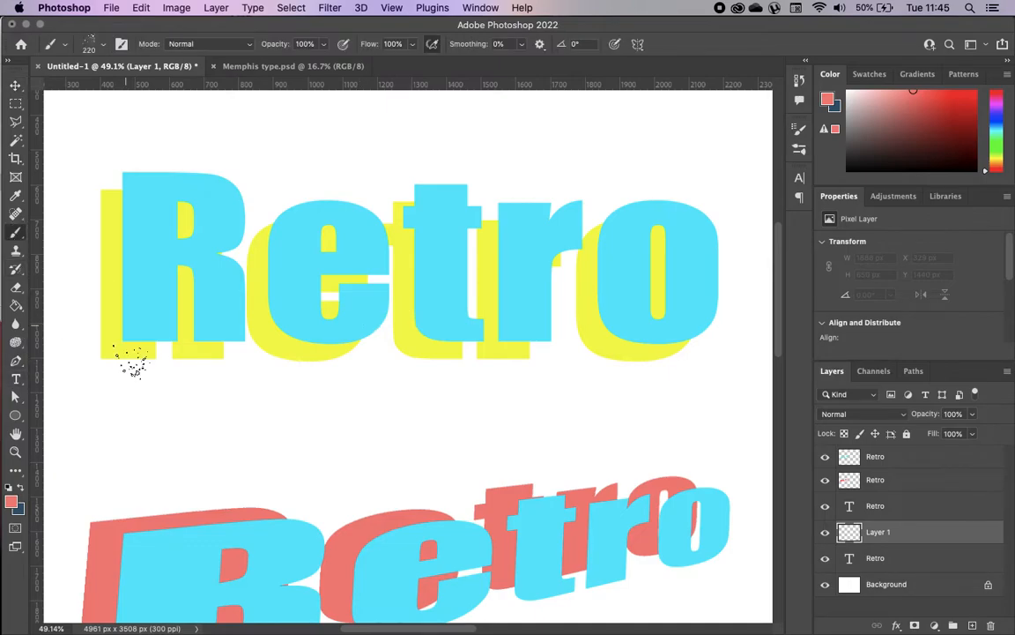
pyautogui.click(102, 48)
pyautogui.scroll(10, 35, 223)
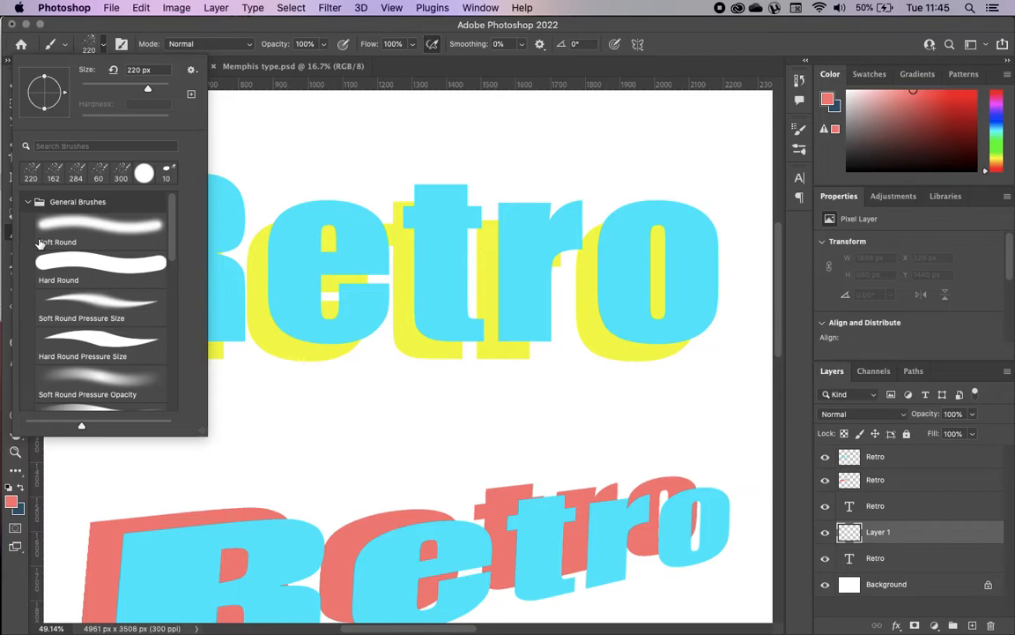
pyautogui.click(77, 268)
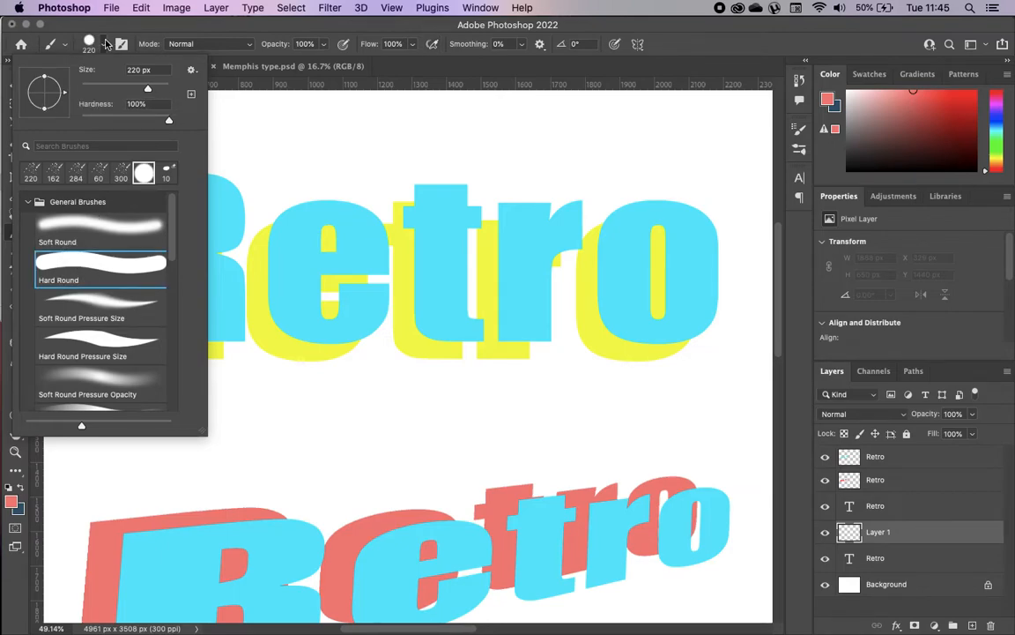
pyautogui.click(107, 88)
pyautogui.click(86, 88)
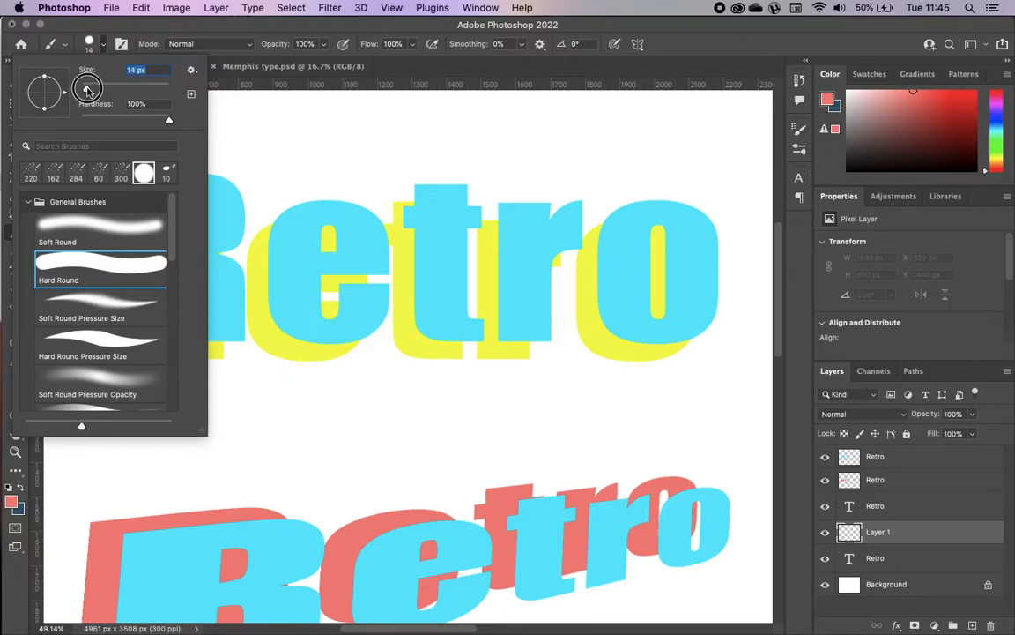
pyautogui.click(89, 44)
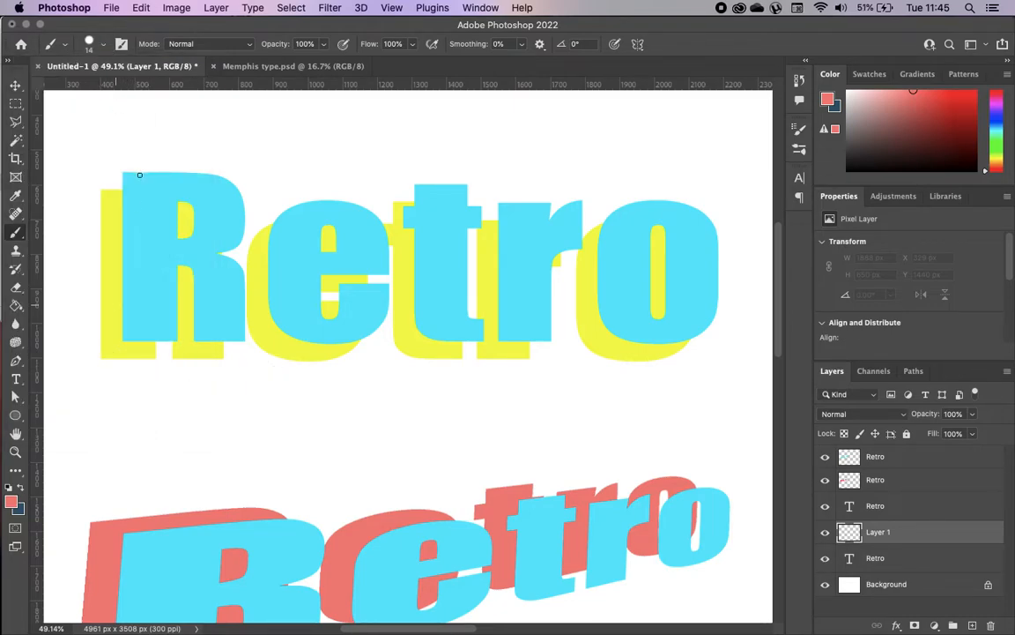
# Trace coral lines along the yellow shadow of the R, e and t, joining its corners to the cyan letters
pyautogui.moveTo(104, 189)
pyautogui.mouseDown()
pyautogui.moveTo(98, 356)
pyautogui.moveTo(153, 355)
pyautogui.moveTo(171, 338)
pyautogui.moveTo(123, 340)
pyautogui.moveTo(97, 358)
pyautogui.mouseUp()
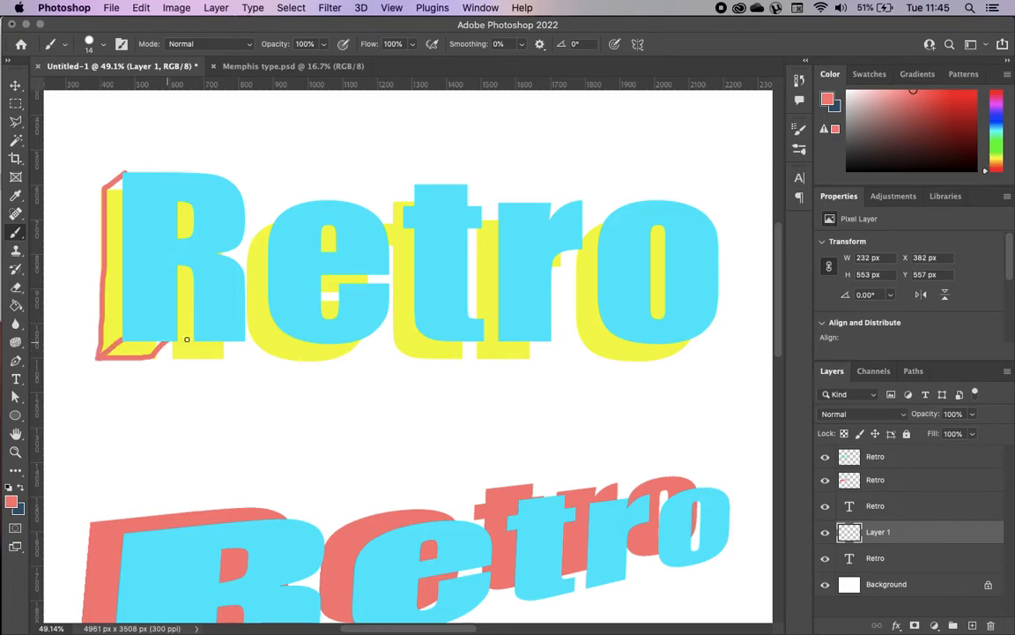
pyautogui.moveTo(173, 360)
pyautogui.mouseDown()
pyautogui.moveTo(197, 336)
pyautogui.moveTo(174, 337)
pyautogui.moveTo(201, 357)
pyautogui.moveTo(236, 346)
pyautogui.mouseUp()
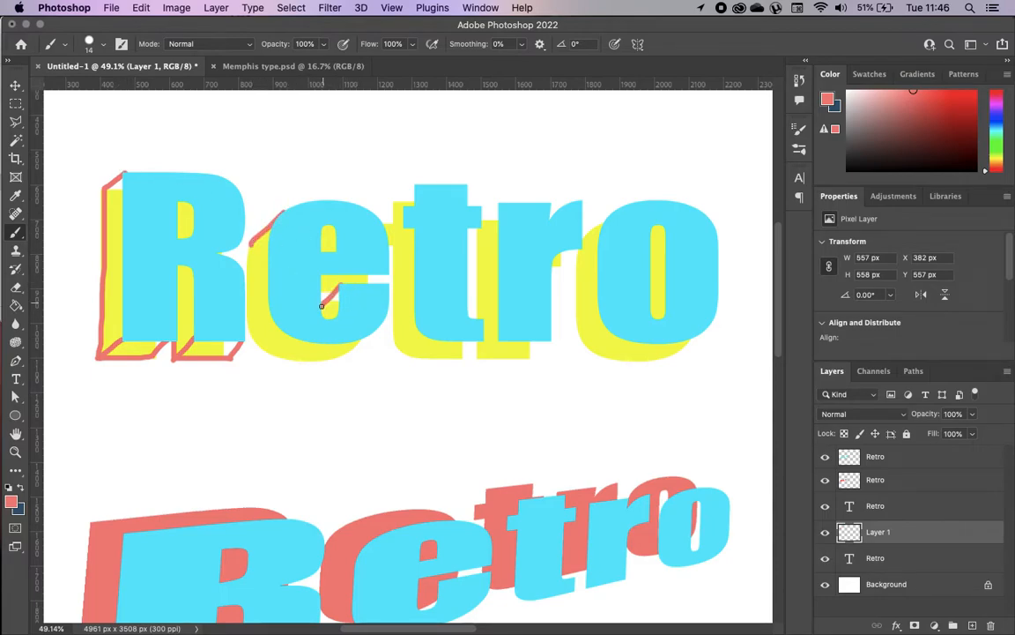
pyautogui.moveTo(359, 350)
pyautogui.mouseDown()
pyautogui.moveTo(281, 354)
pyautogui.moveTo(262, 333)
pyautogui.moveTo(253, 251)
pyautogui.mouseUp()
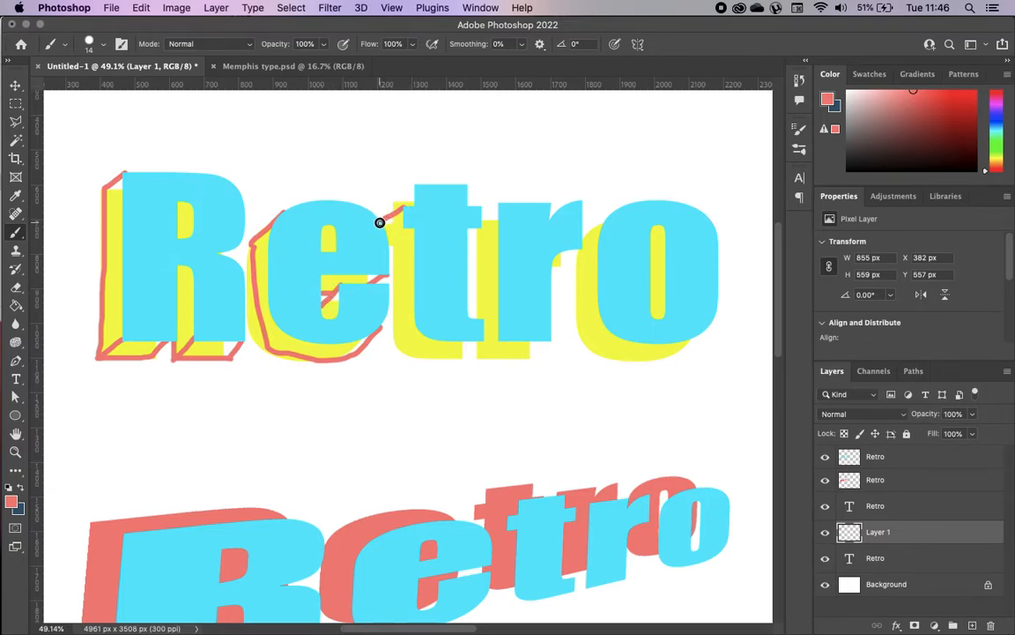
pyautogui.moveTo(401, 209)
pyautogui.mouseDown()
pyautogui.moveTo(383, 251)
pyautogui.moveTo(396, 254)
pyautogui.mouseUp()
pyautogui.moveTo(394, 257)
pyautogui.mouseDown()
pyautogui.moveTo(399, 343)
pyautogui.moveTo(458, 358)
pyautogui.moveTo(473, 342)
pyautogui.mouseUp()
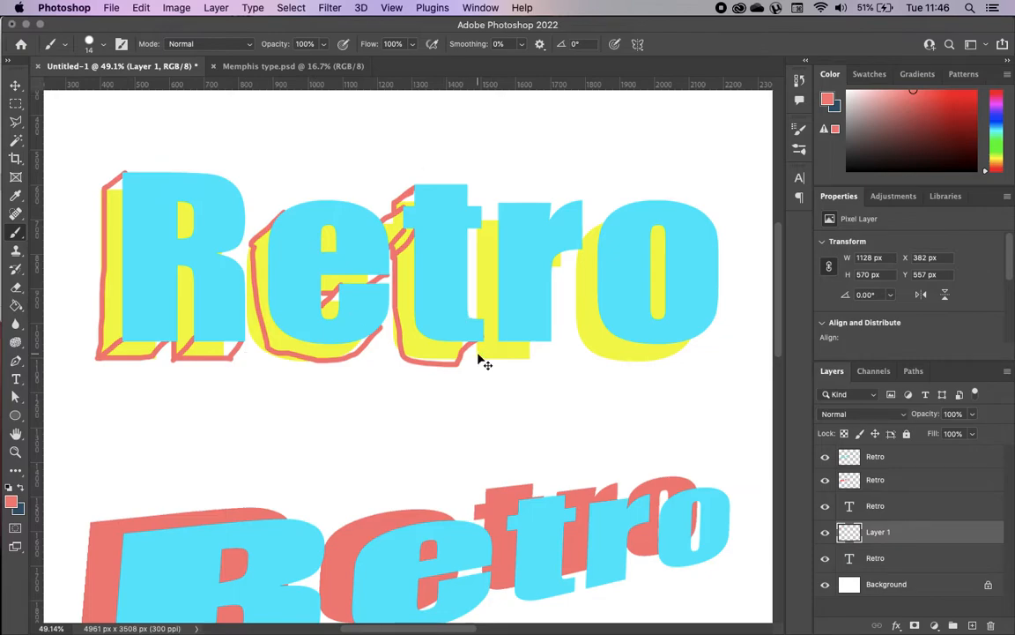
# Undo the last brush stroke and delete the layer holding the coral trace lines
pyautogui.press('super+z')
pyautogui.moveTo(894, 537)
pyautogui.mouseDown()
pyautogui.moveTo(948, 612)
pyautogui.moveTo(990, 625)
pyautogui.mouseUp()
pyautogui.press('v')
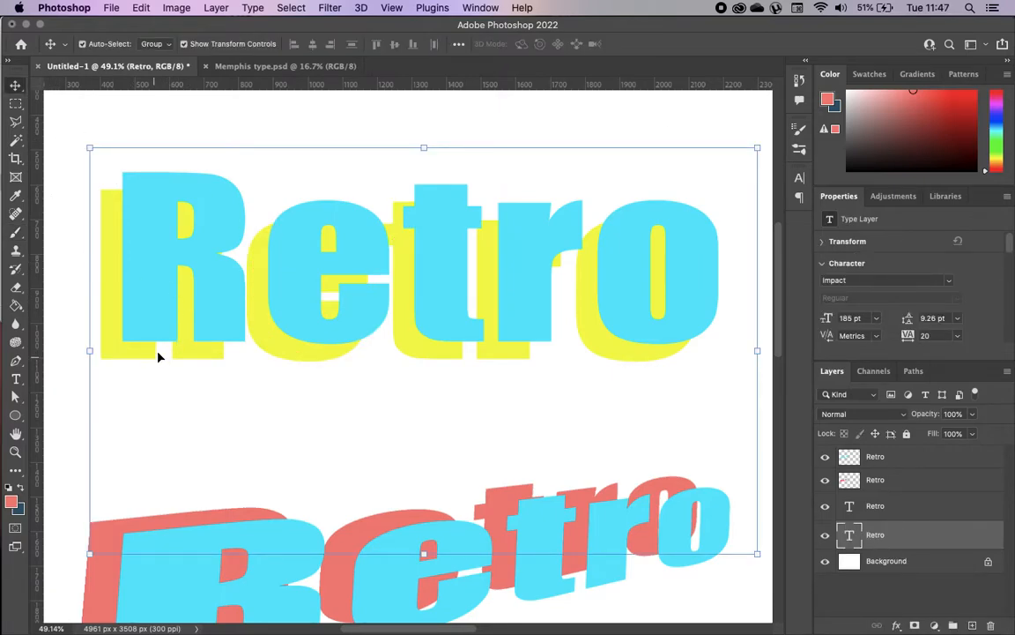
# Choose the Polygonal Lasso and add a new layer directly above the yellow Retro text layer
pyautogui.click(16, 123)
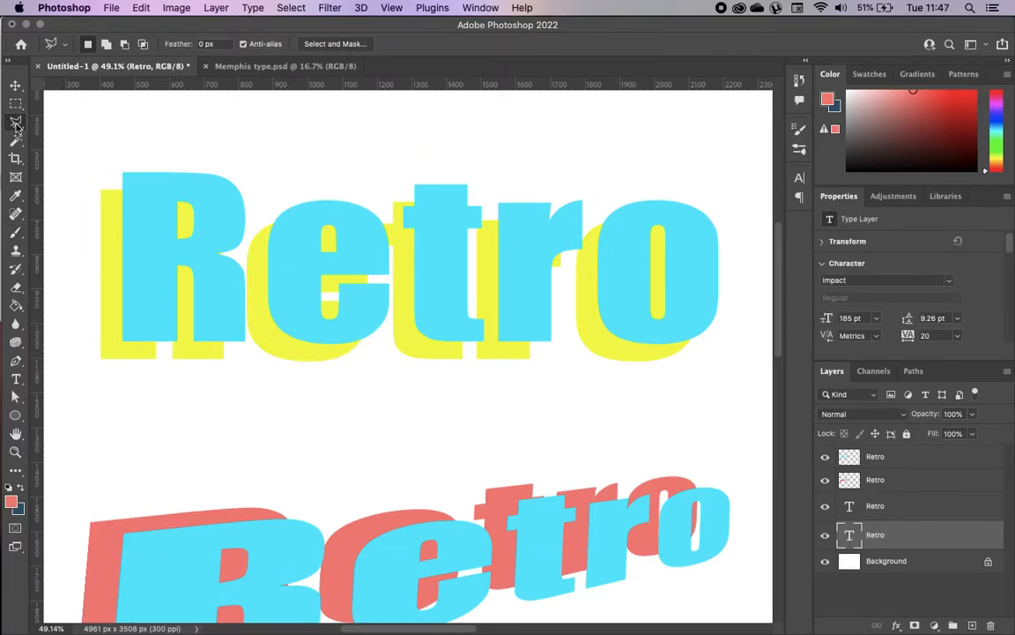
pyautogui.click(15, 123)
pyautogui.click(15, 124)
pyautogui.scroll(2, 174, 378)
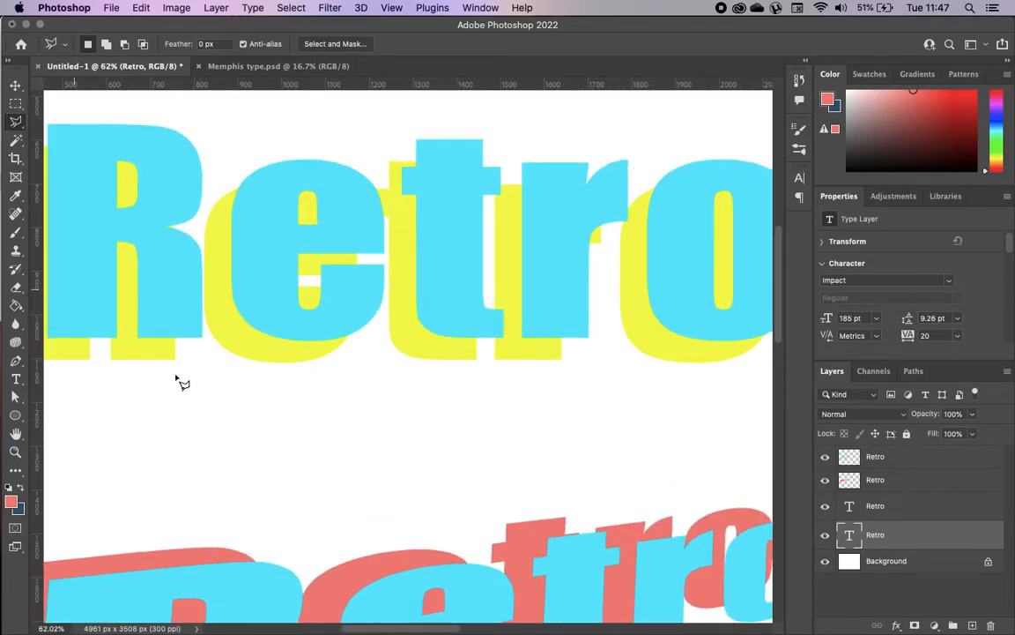
pyautogui.scroll(1, 176, 378)
pyautogui.hscroll(-3, 176, 378)
pyautogui.scroll(3, 176, 378)
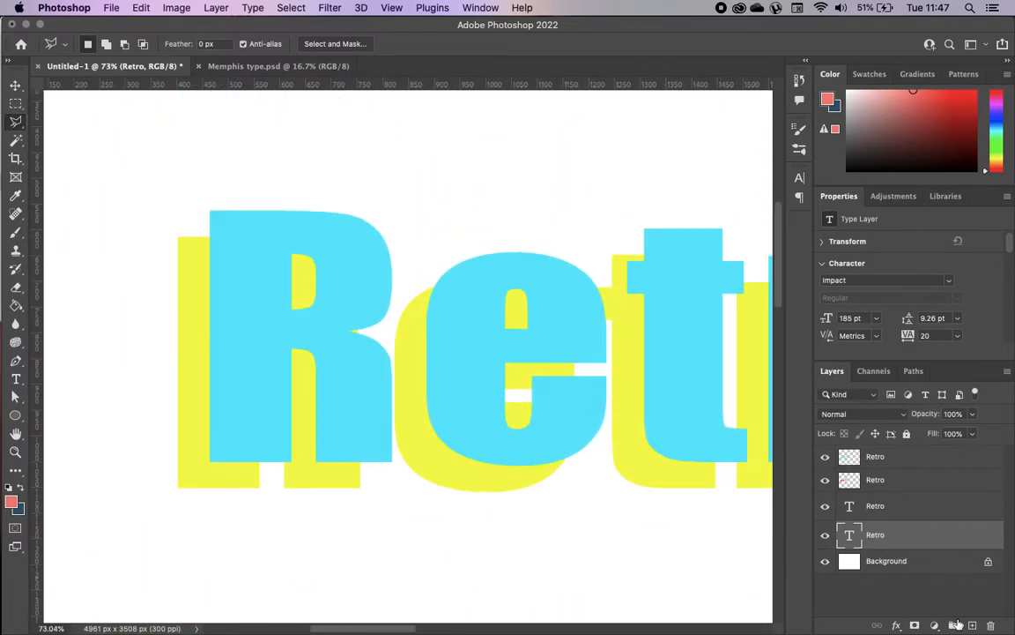
pyautogui.click(972, 625)
pyautogui.scroll(1, 203, 260)
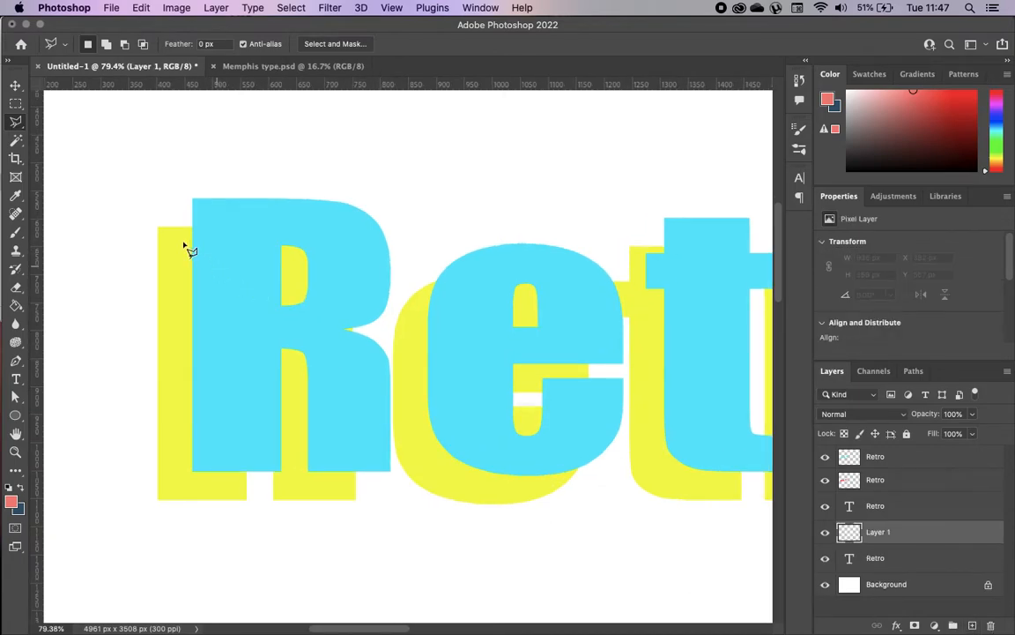
# Outline a polygonal selection joining the upper-left corner of the cyan R to the matching corner of its yellow shadow
pyautogui.click(159, 227)
pyautogui.click(193, 200)
pyautogui.click(210, 230)
pyautogui.click(159, 229)
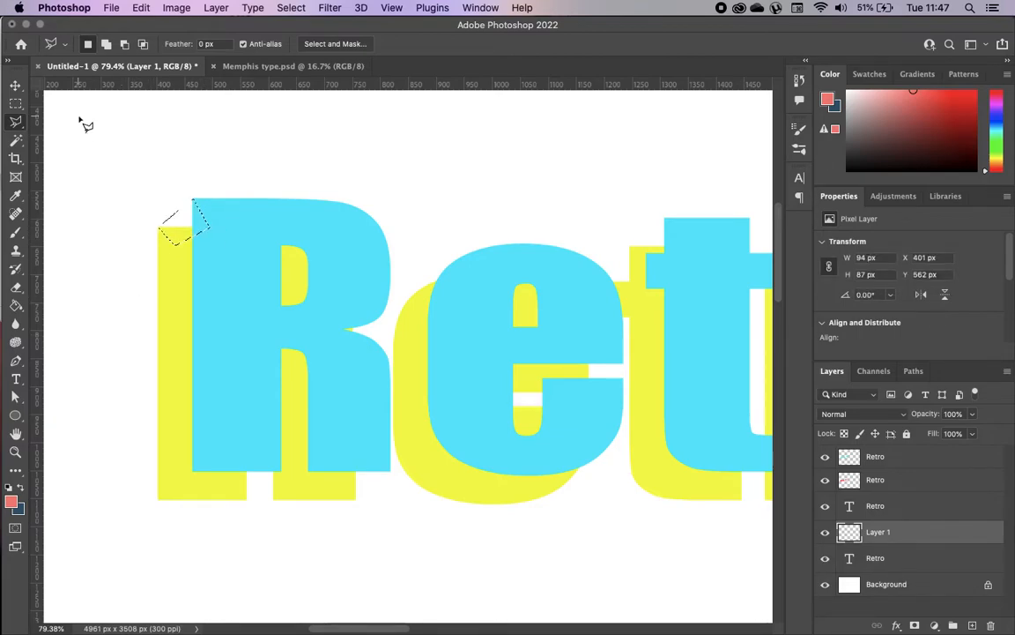
# Sample the shadow's yellow, fill the selection at the R's upper-left corner with it, and deselect
pyautogui.click(15, 305)
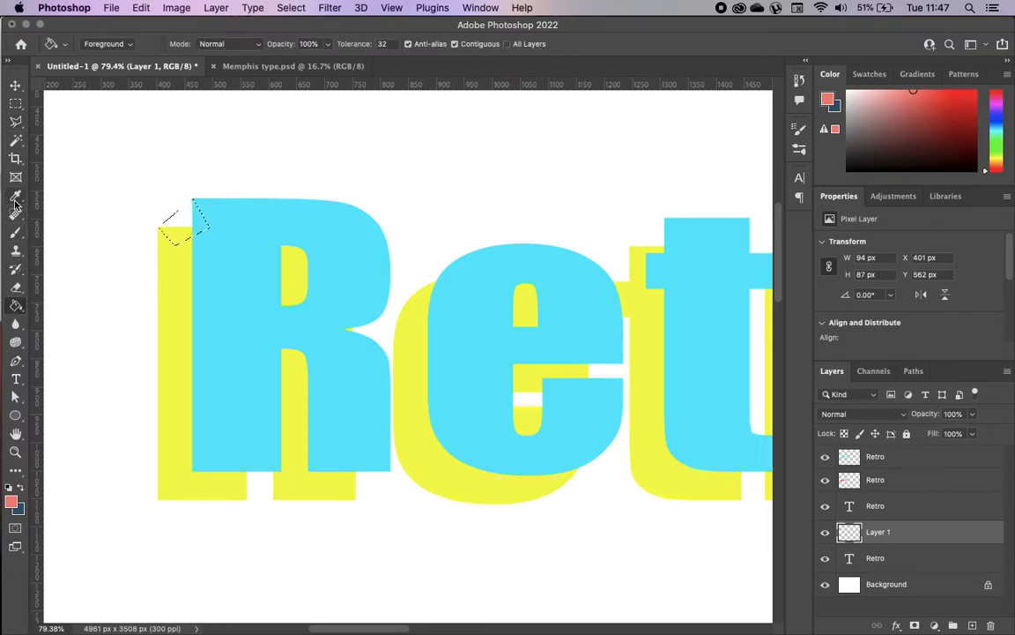
pyautogui.click(15, 195)
pyautogui.click(191, 293)
pyautogui.click(15, 305)
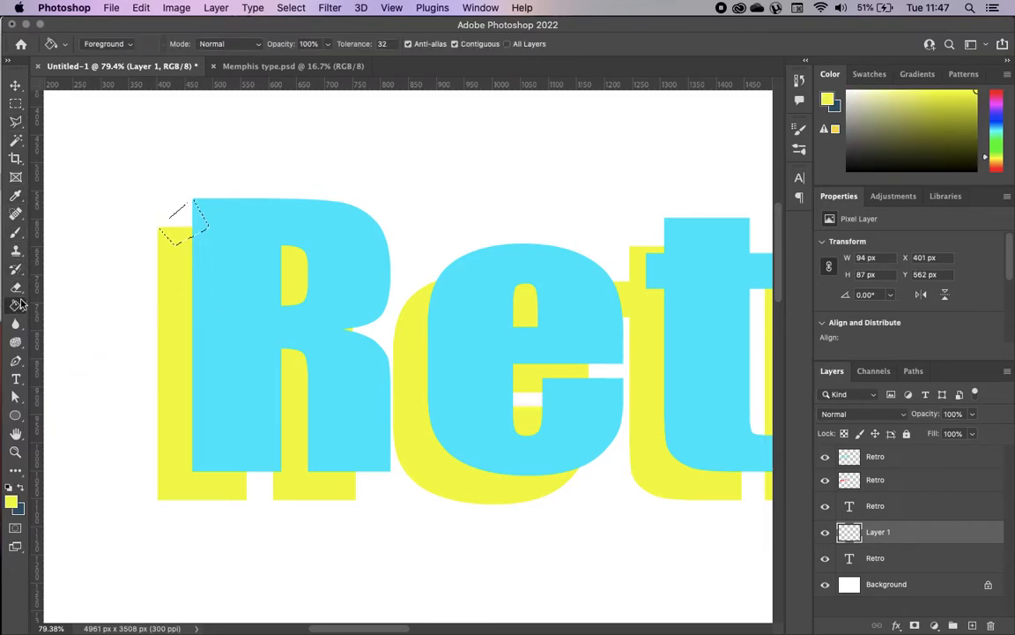
pyautogui.click(181, 217)
pyautogui.press('super+d')
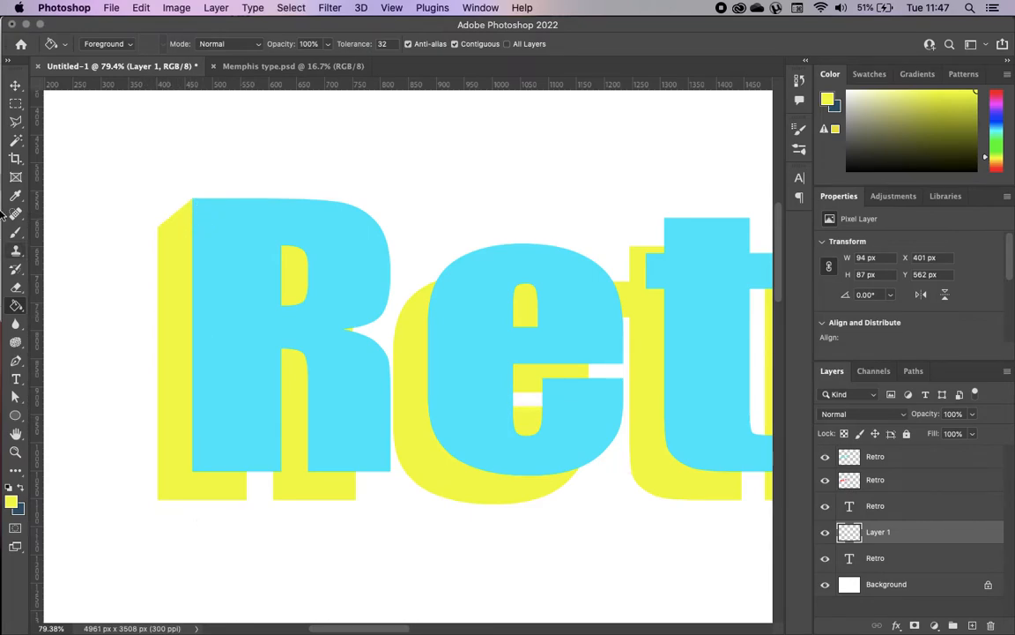
# Select the gap between the R's left leg and its shadow at the lower right corner and fill it with yellow
pyautogui.click(15, 121)
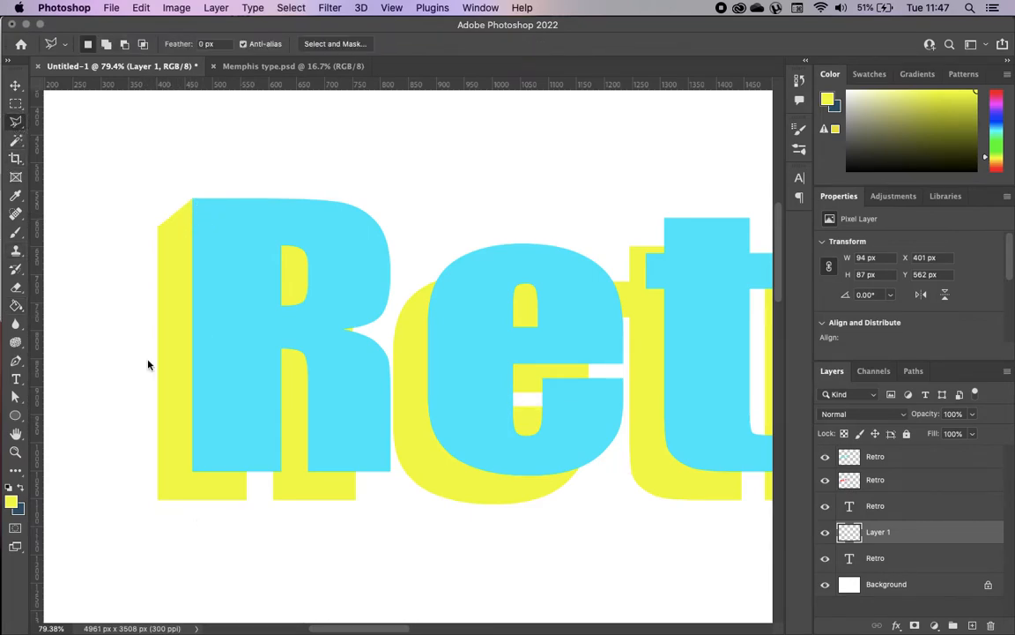
pyautogui.click(280, 472)
pyautogui.click(246, 500)
pyautogui.click(208, 499)
pyautogui.click(220, 455)
pyautogui.click(282, 475)
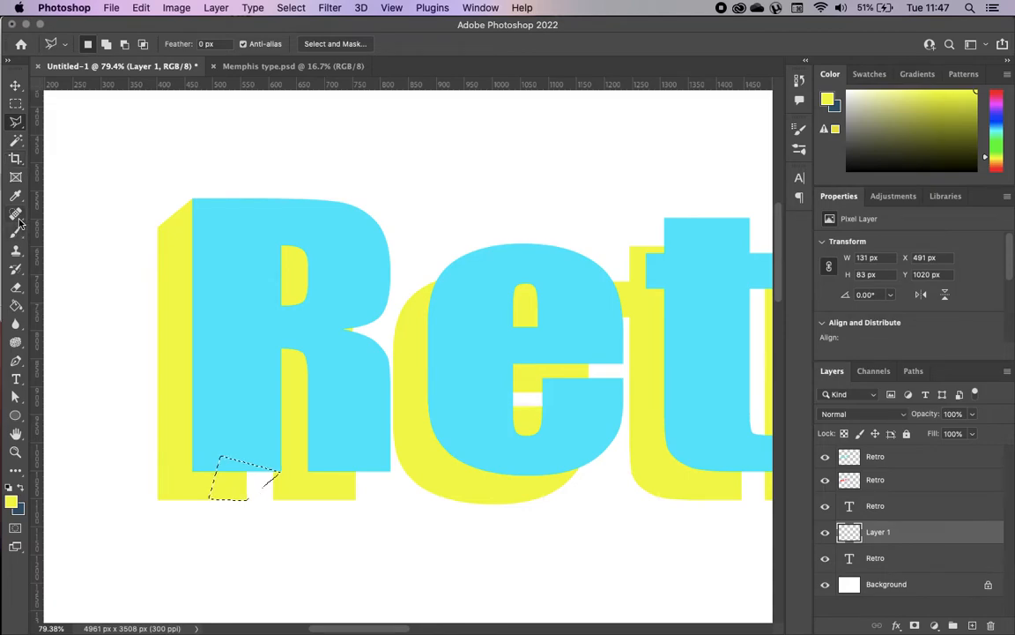
pyautogui.click(17, 306)
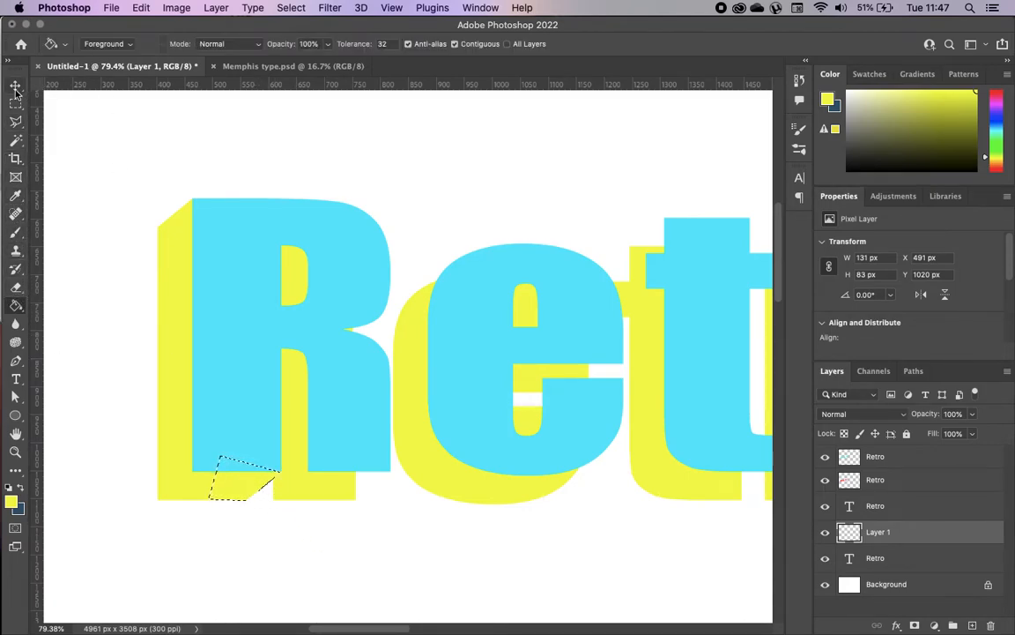
# Select the triangular gap between the R's right leg and its shadow at the lower right corner and fill it with yellow
pyautogui.click(15, 121)
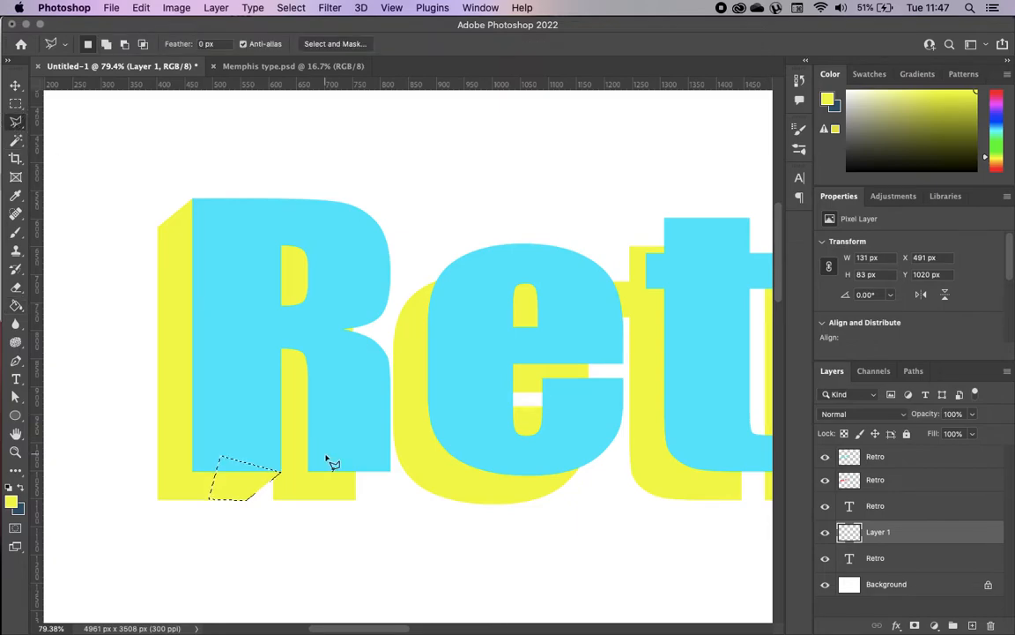
pyautogui.click(356, 499)
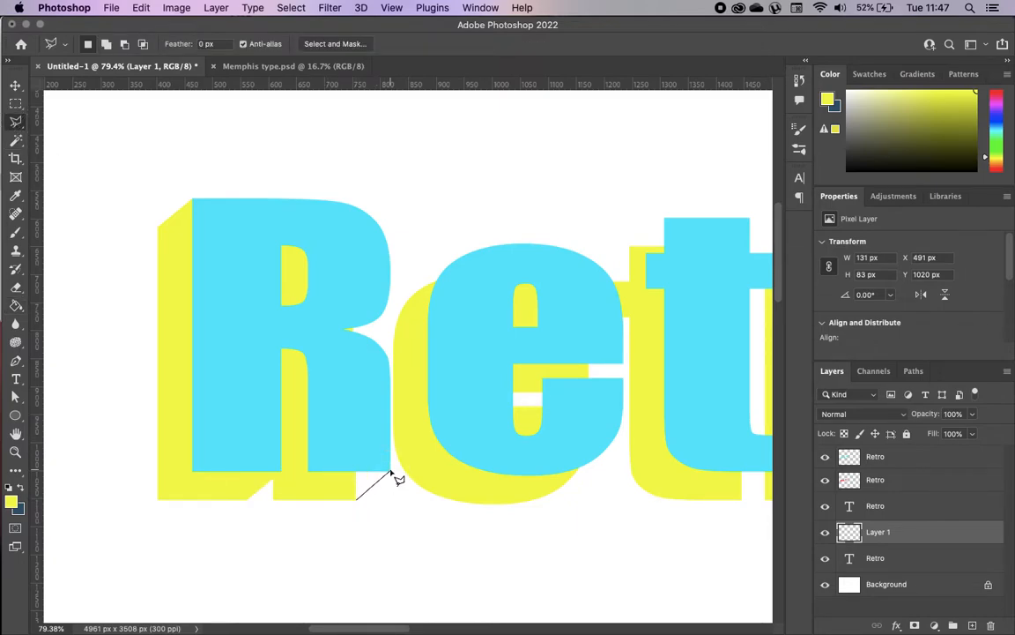
pyautogui.click(390, 471)
pyautogui.click(335, 466)
pyautogui.click(356, 498)
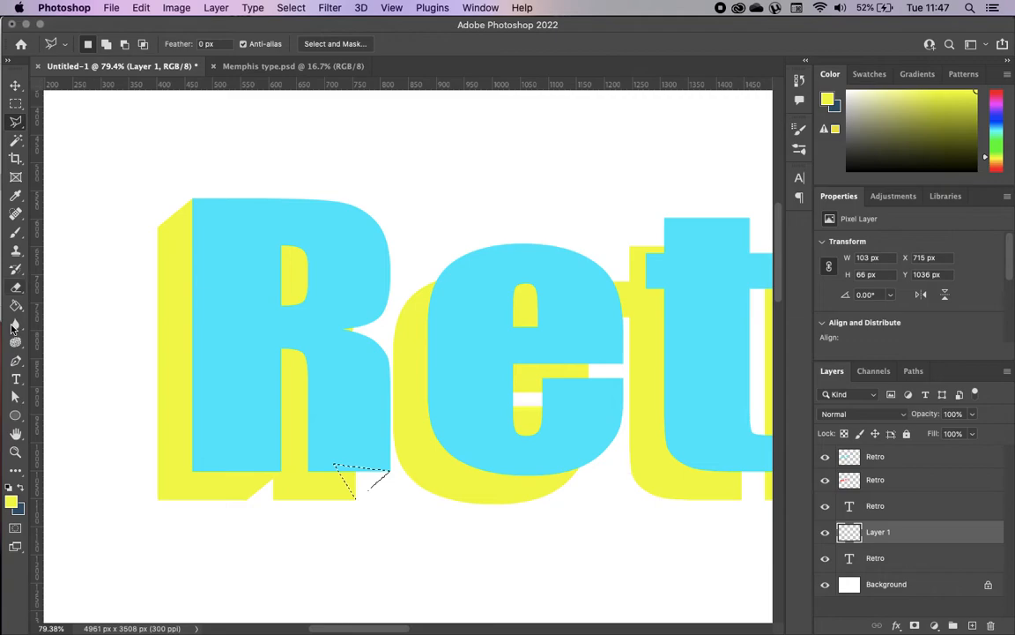
pyautogui.click(16, 305)
pyautogui.click(357, 483)
pyautogui.click(16, 85)
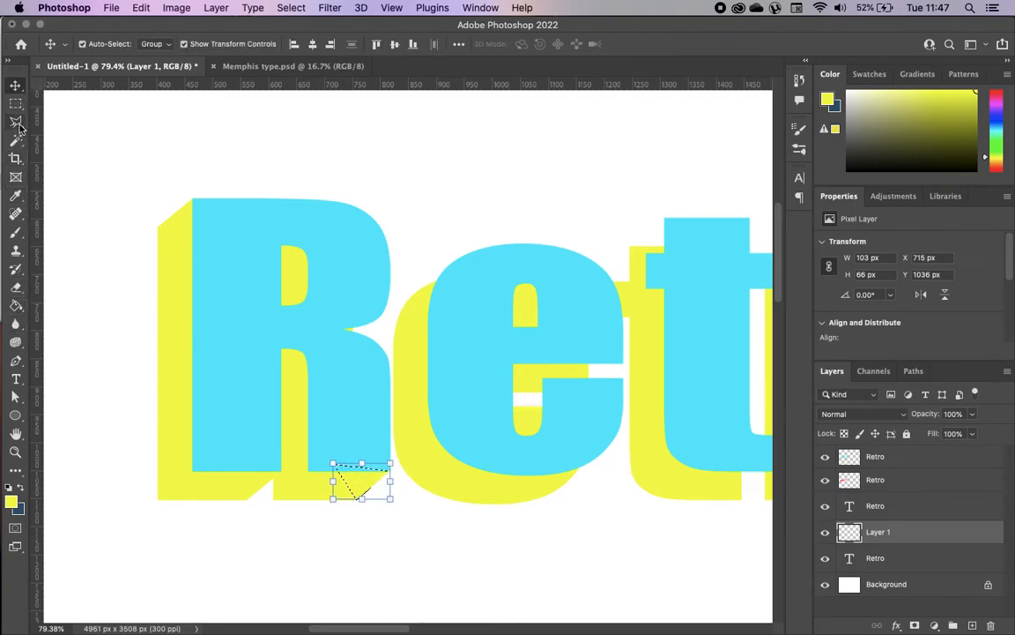
# Fill the shadow gaps on the e and t with yellow to join the corners, and clear the selection
pyautogui.click(16, 121)
pyautogui.hscroll(4, 454, 436)
pyautogui.hscroll(-5, 454, 435)
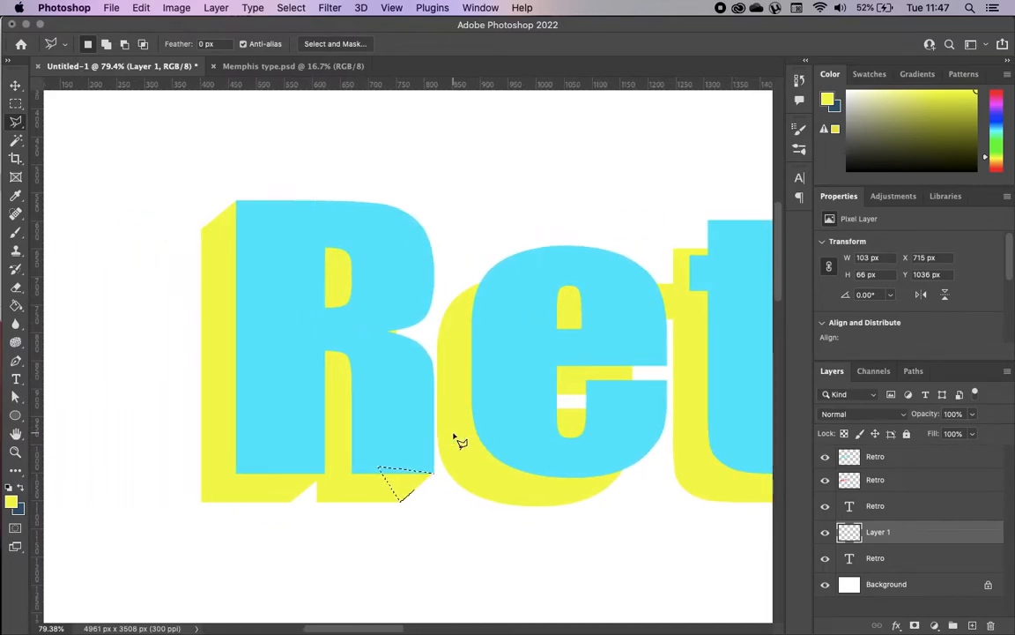
pyautogui.hscroll(2, 454, 436)
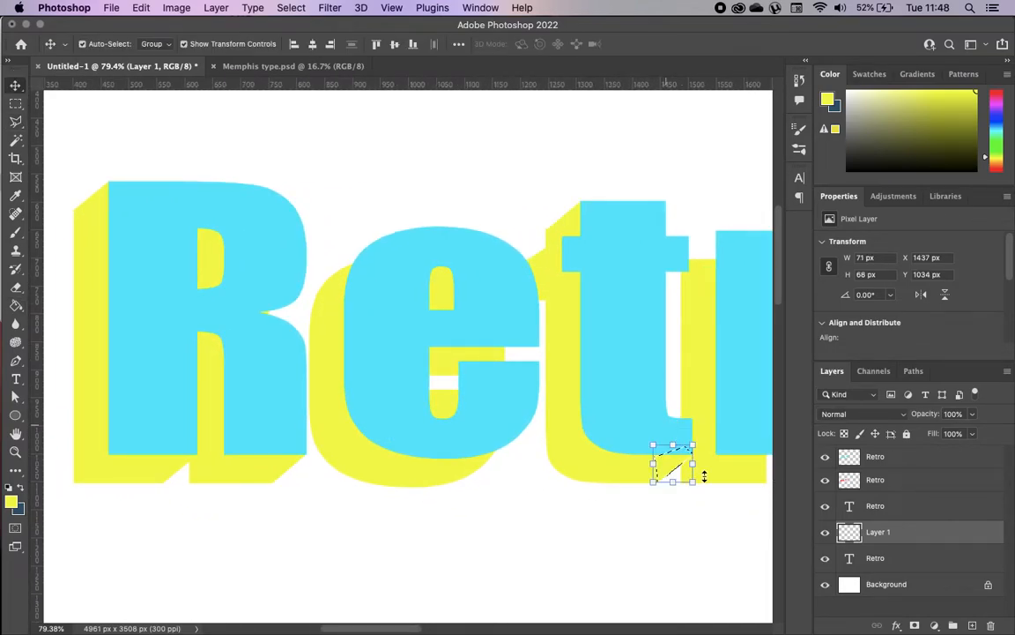
pyautogui.press('super+d')
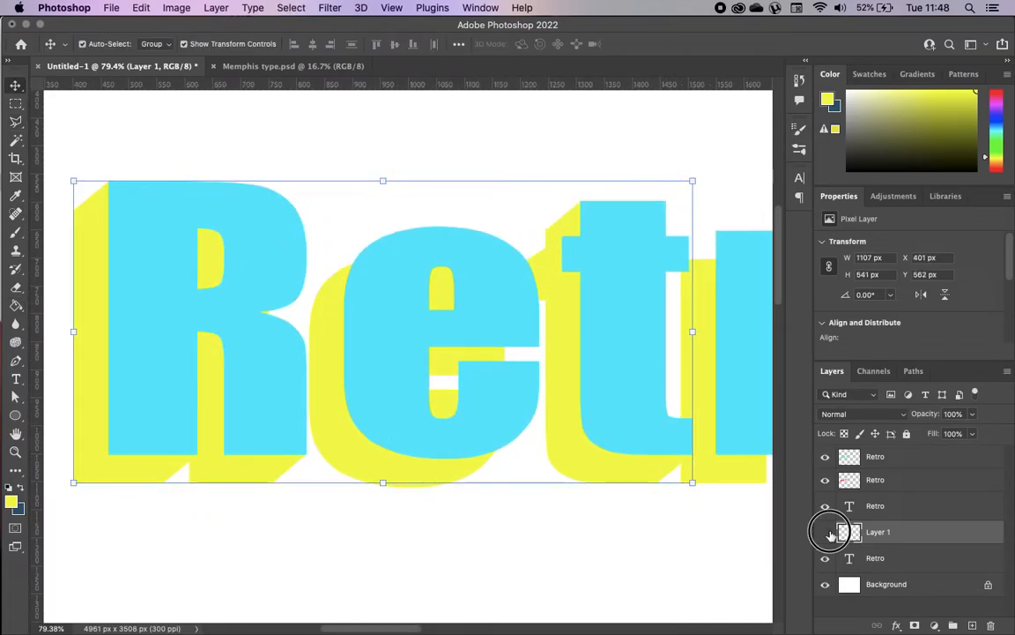
# Toggle the visibility of Layer 1 to compare the shadow with and without its yellow corner fills
pyautogui.click(828, 533)
pyautogui.click(826, 532)
pyautogui.click(825, 532)
pyautogui.click(826, 532)
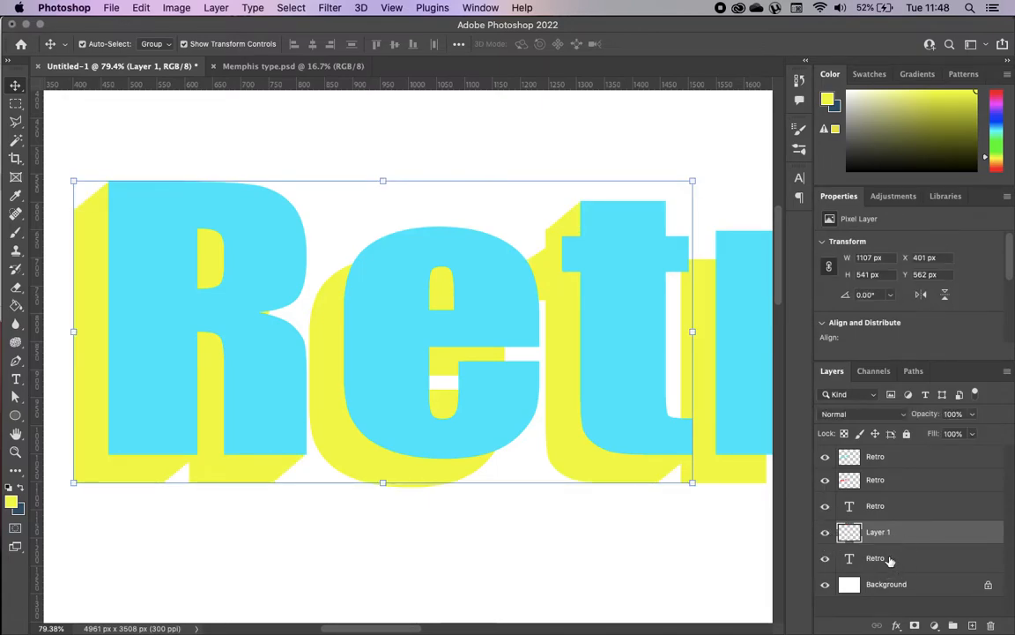
pyautogui.click(895, 560)
pyautogui.doubleClick(897, 563)
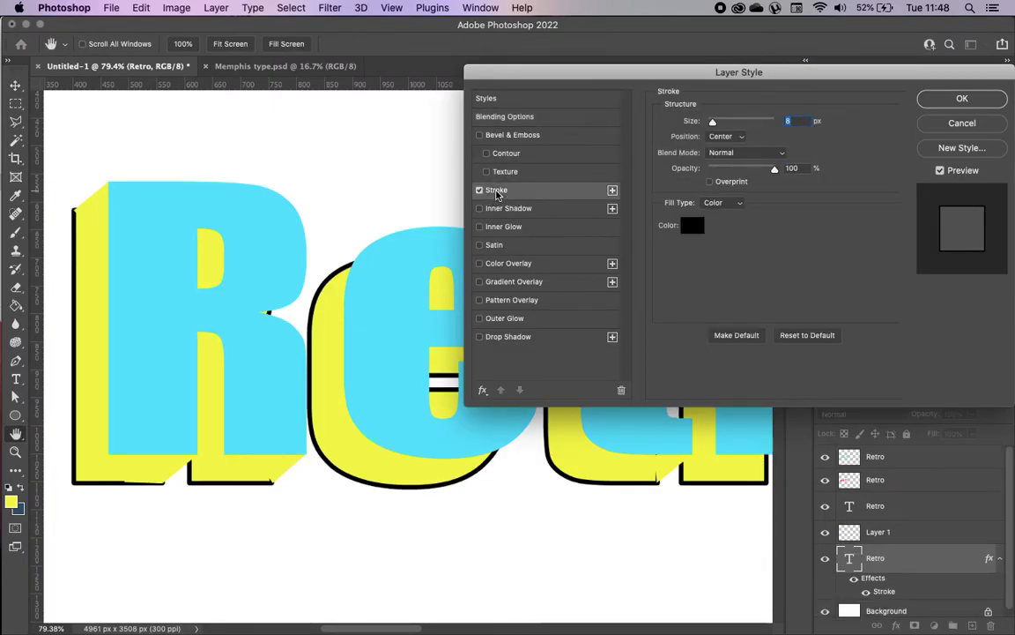
pyautogui.moveTo(768, 72); pyautogui.dragTo(642, 86)
pyautogui.click(838, 137)
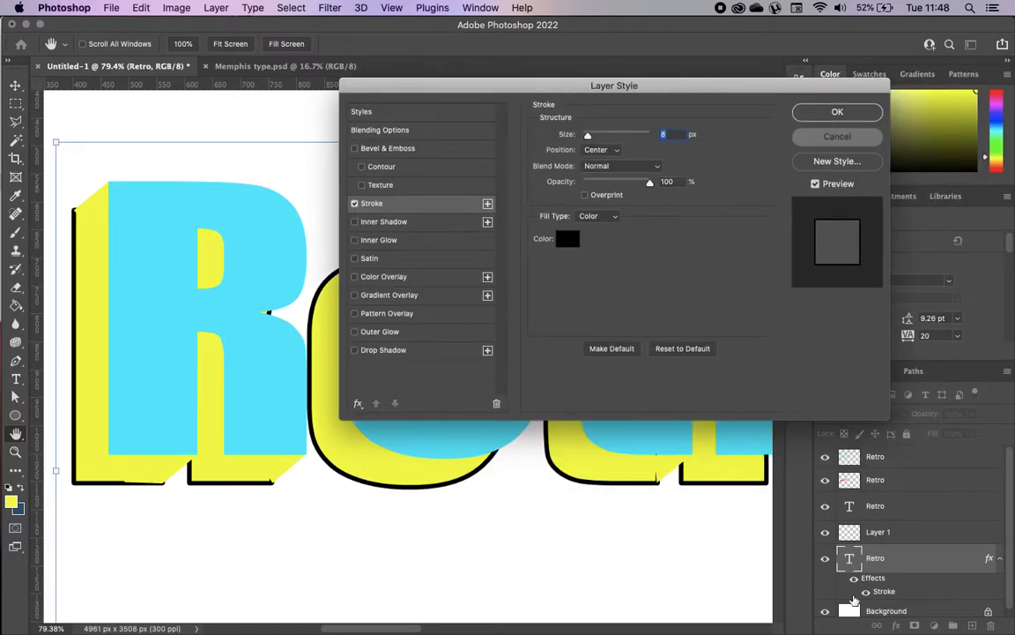
# Rasterize the yellow Retro shadow text, merge it with Layer 1, and toggle the merged layer's visibility to check it
pyautogui.rightClick(903, 557)
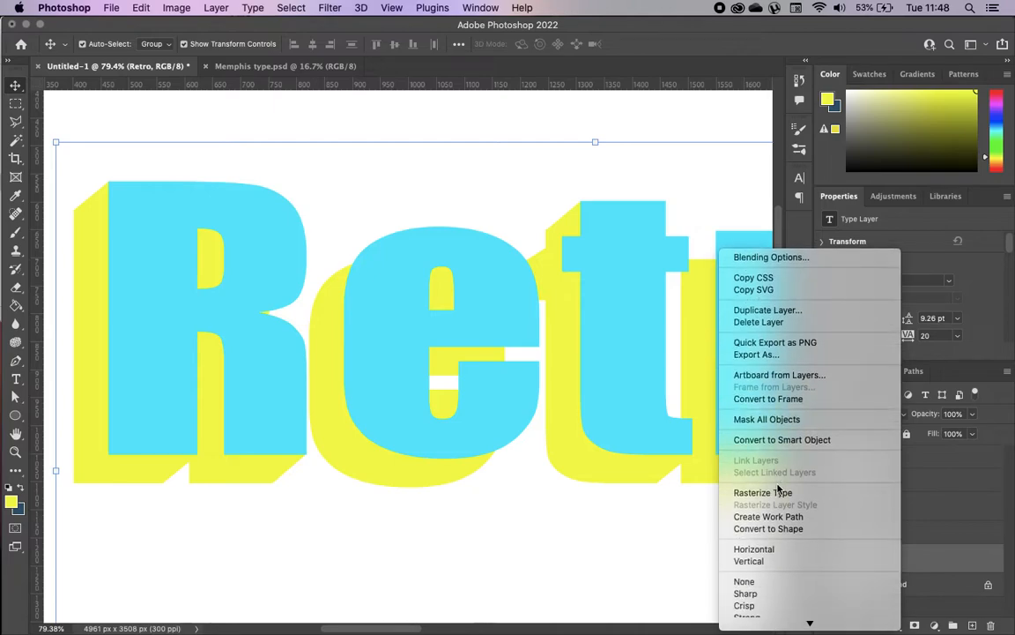
pyautogui.click(778, 487)
pyautogui.keyDown('shift'); pyautogui.click(909, 530); pyautogui.keyUp('shift')
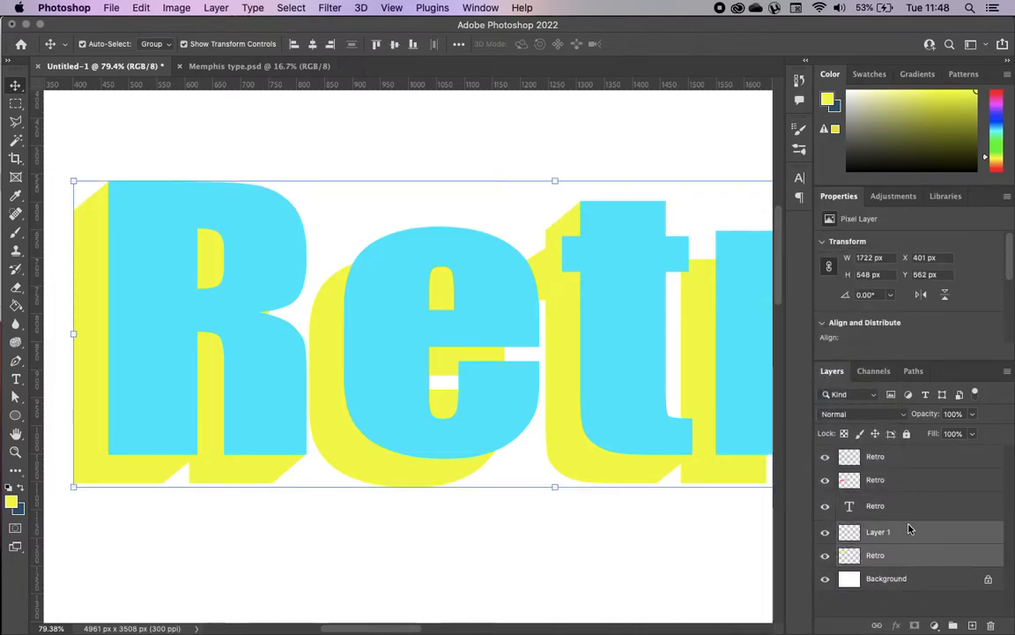
pyautogui.rightClick(911, 544)
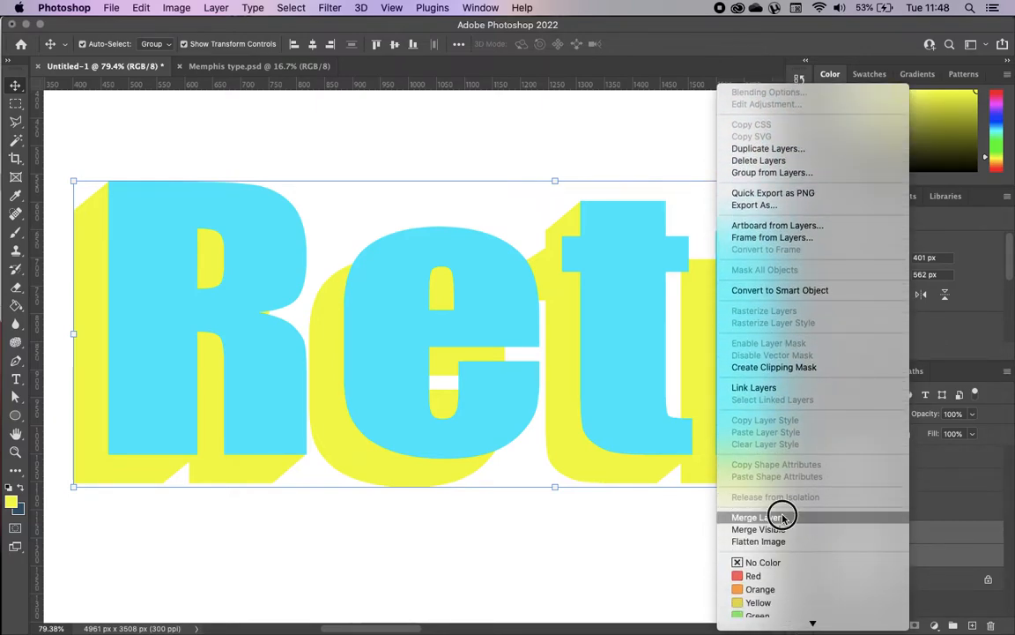
pyautogui.click(782, 518)
pyautogui.click(824, 532)
pyautogui.click(825, 533)
# Add a black 8 px centred stroke to the merged yellow shadow layer
pyautogui.doubleClick(921, 537)
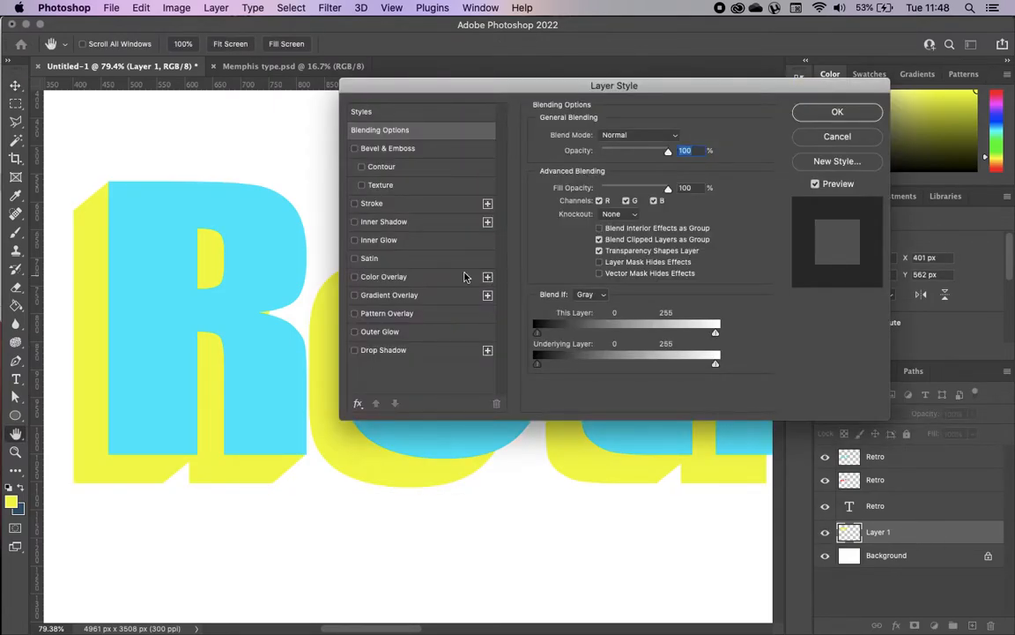
pyautogui.click(372, 206)
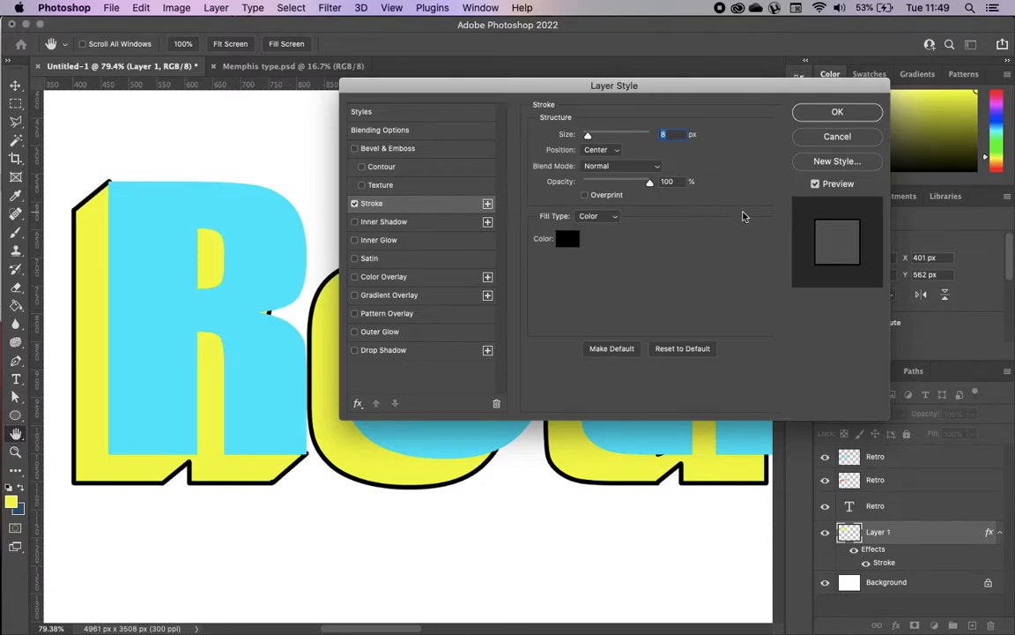
pyautogui.click(837, 112)
pyautogui.press('v')
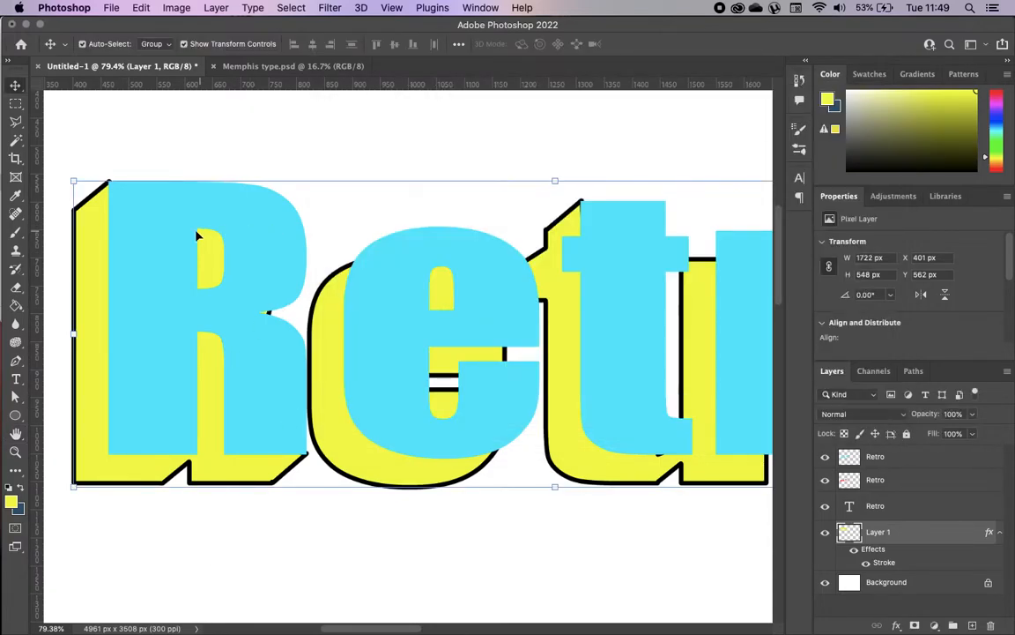
# Add a black 8 px centred stroke to the upper cyan Retro text and deselect it
pyautogui.click(225, 218)
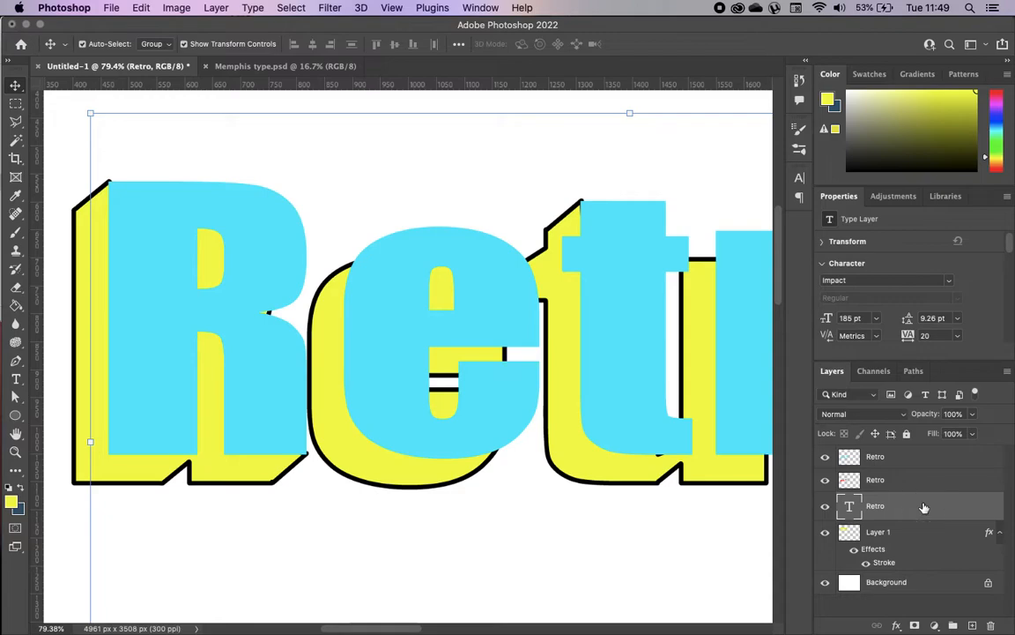
pyautogui.doubleClick(913, 509)
pyautogui.click(414, 204)
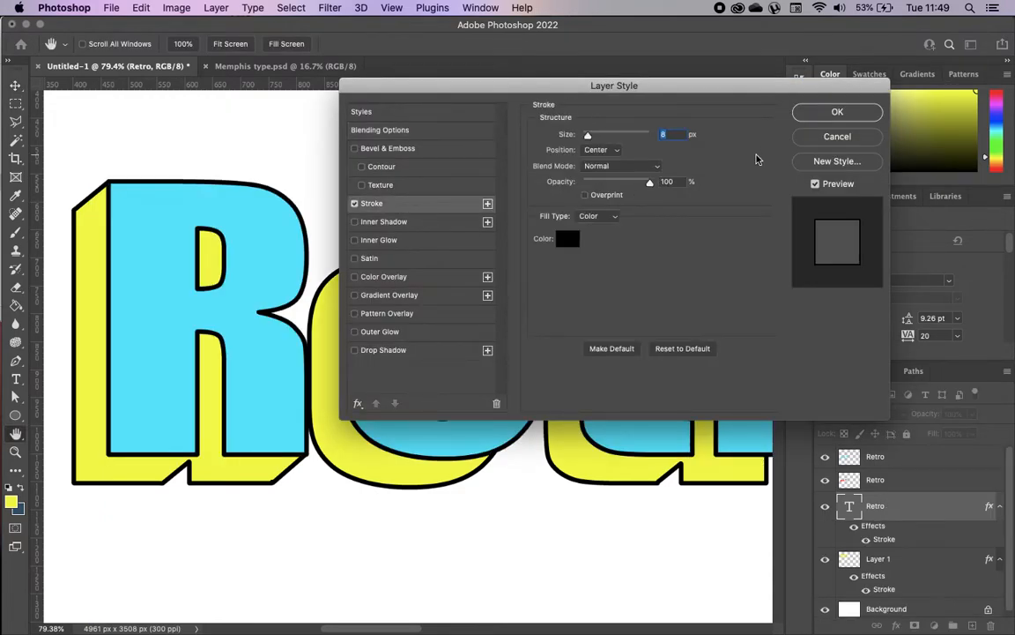
pyautogui.click(839, 112)
pyautogui.click(476, 567)
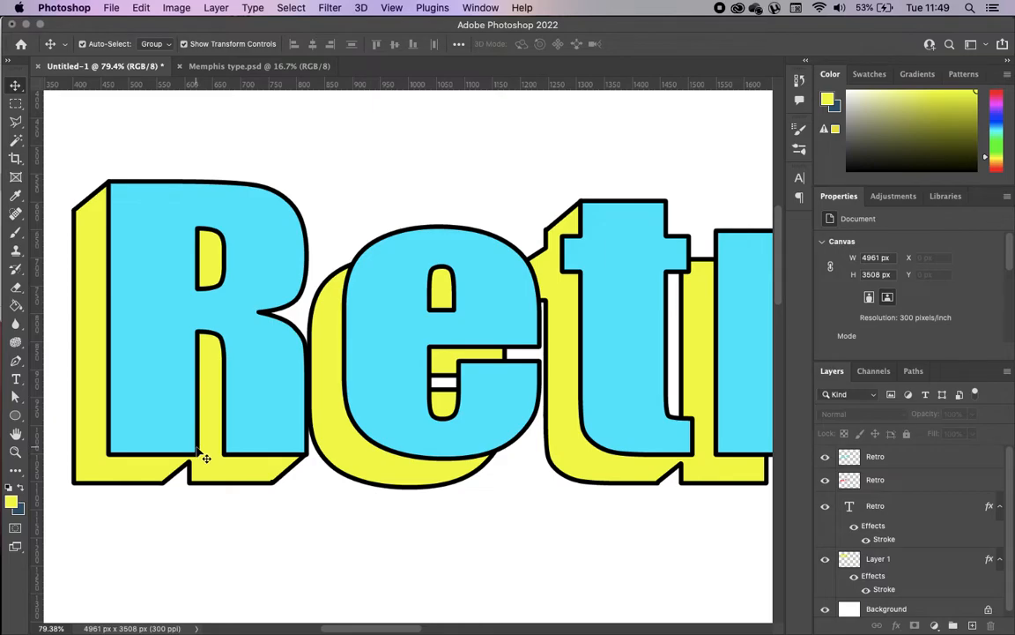
# Create a new layer above the yellow shadow layer and set the hard round brush to 11 px
pyautogui.scroll(-2, 197, 451)
pyautogui.scroll(-3, 197, 451)
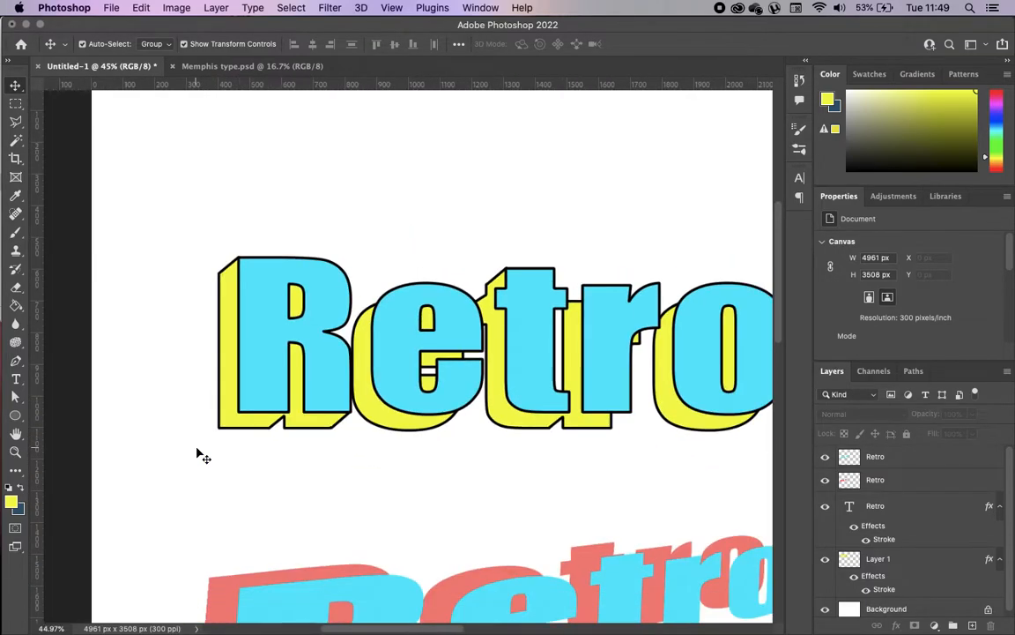
pyautogui.scroll(1, 197, 452)
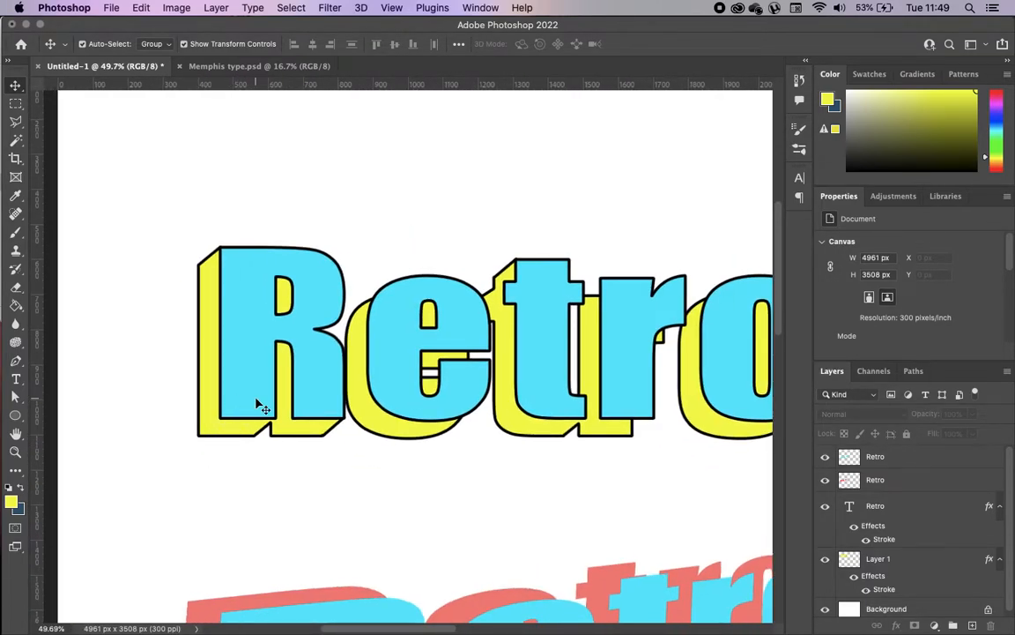
pyautogui.scroll(5, 187, 453)
pyautogui.click(863, 557)
pyautogui.press('super+alt+shift+n')
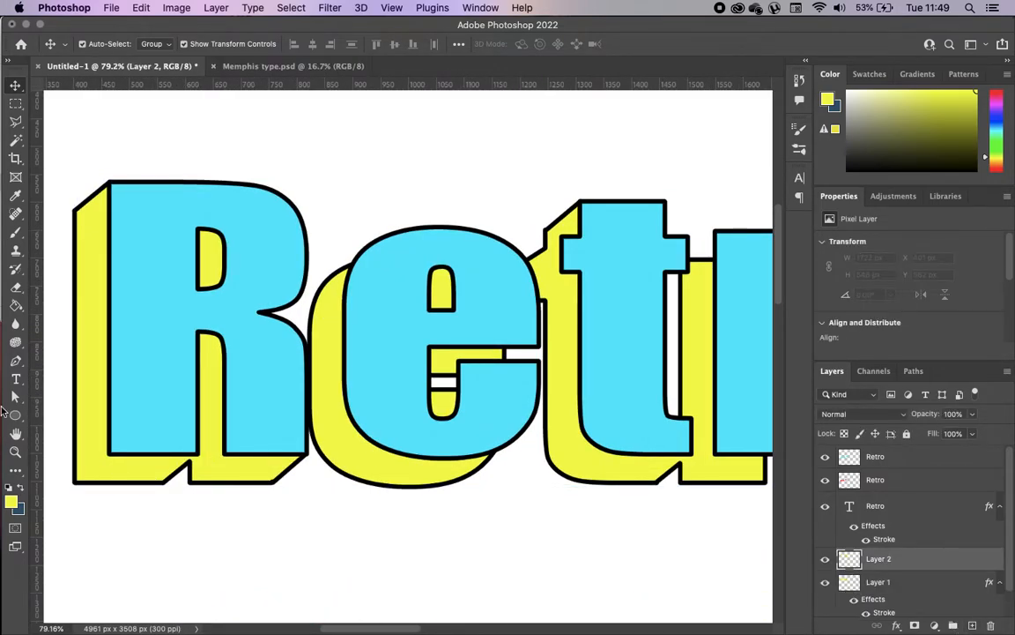
pyautogui.click(15, 231)
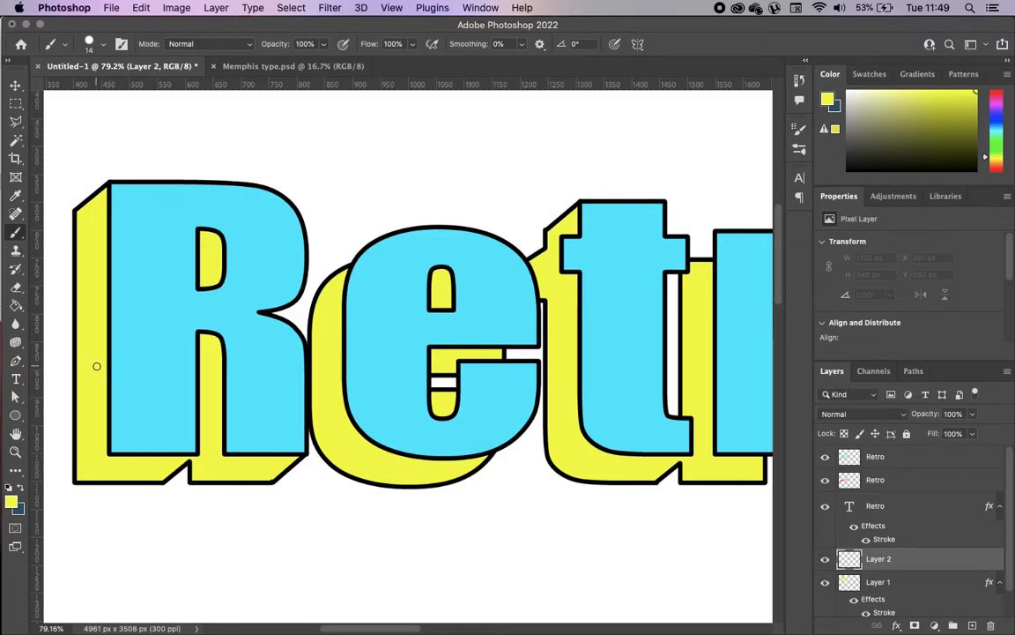
pyautogui.click(91, 44)
pyautogui.moveTo(87, 91); pyautogui.dragTo(84, 89)
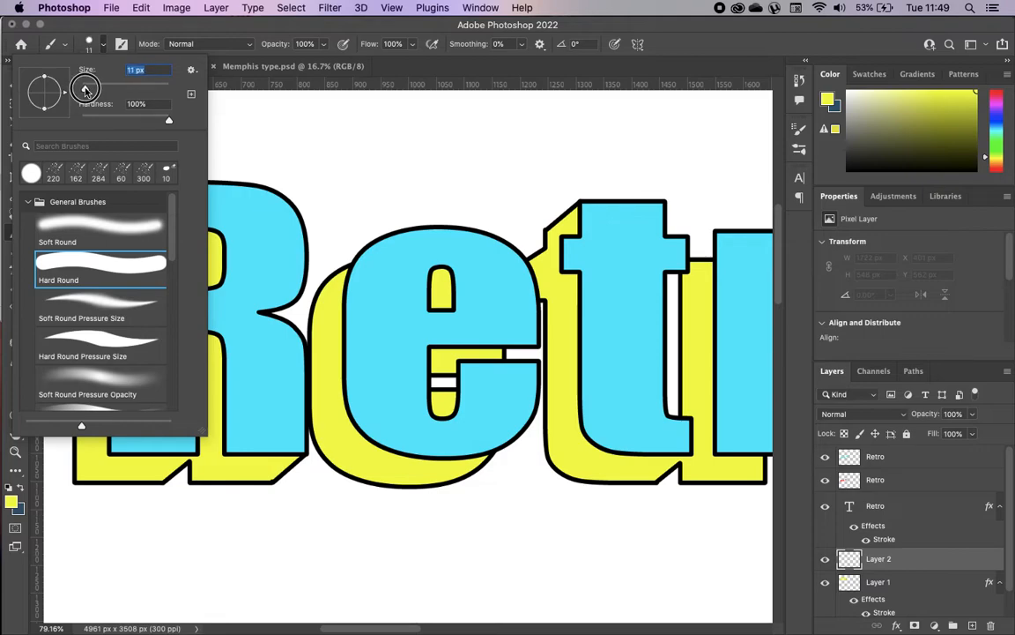
pyautogui.click(100, 40)
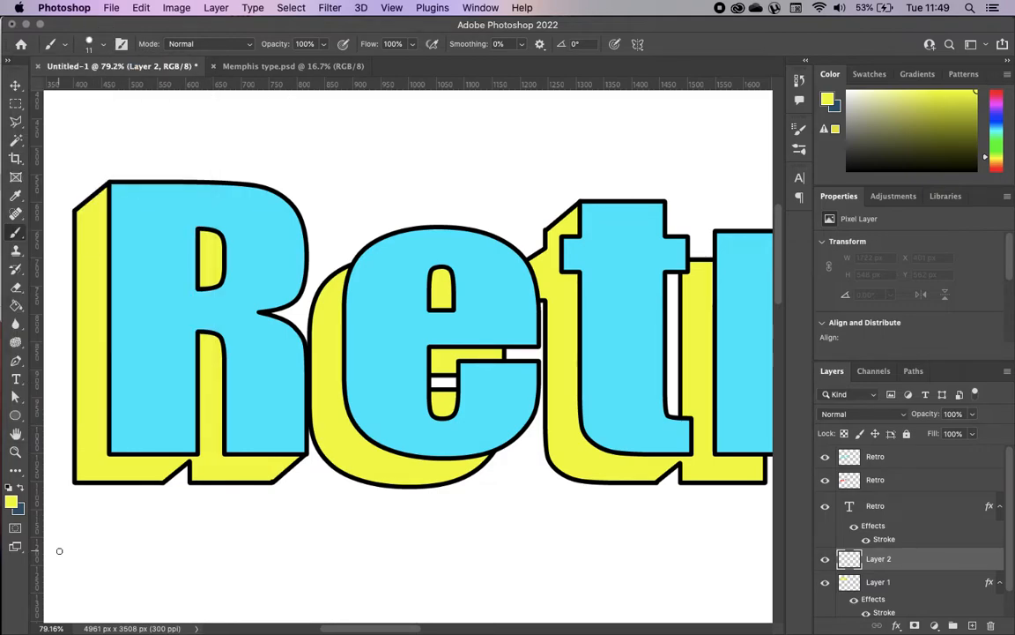
# Set the foreground colour to black (000000) for painting the extrusion edges
pyautogui.click(74, 482)
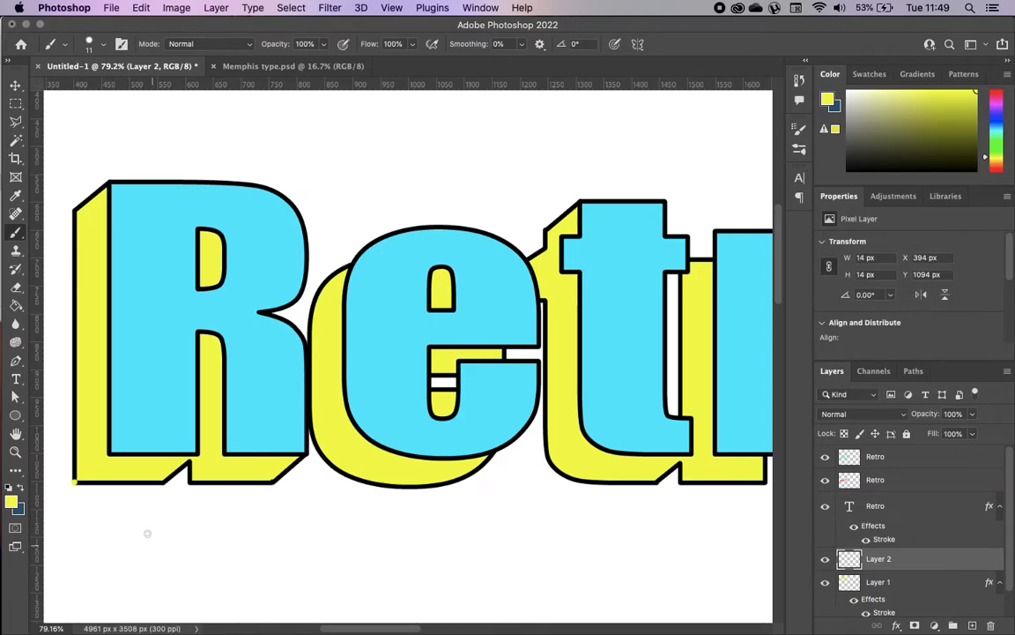
pyautogui.click(11, 501)
pyautogui.click(233, 458)
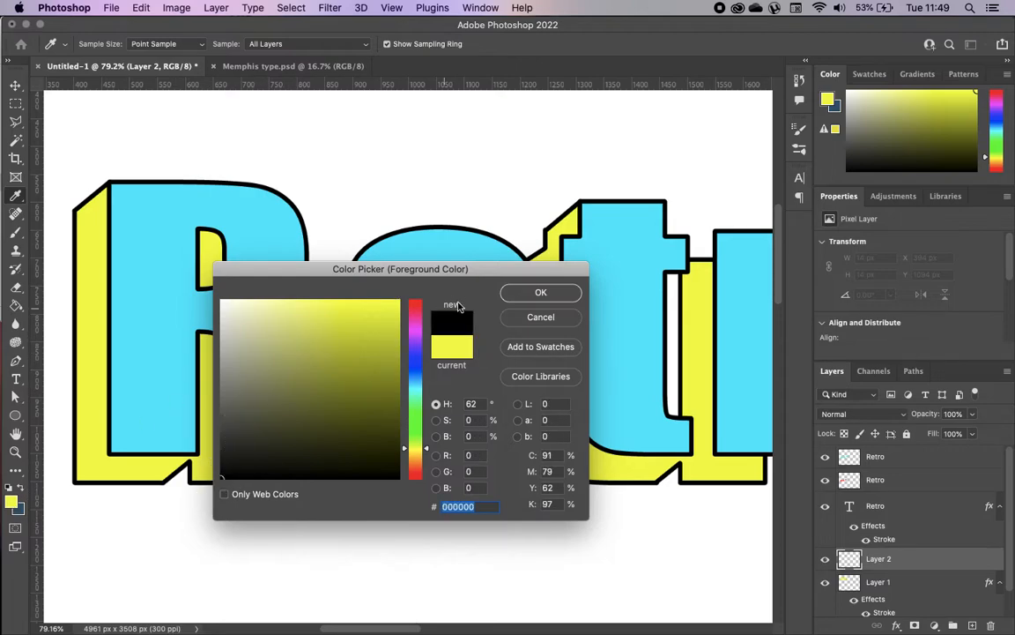
pyautogui.click(537, 292)
# Try an 11 px black line joining the lower-left corners of the R and its yellow shadow, and undo the line
pyautogui.click(75, 480)
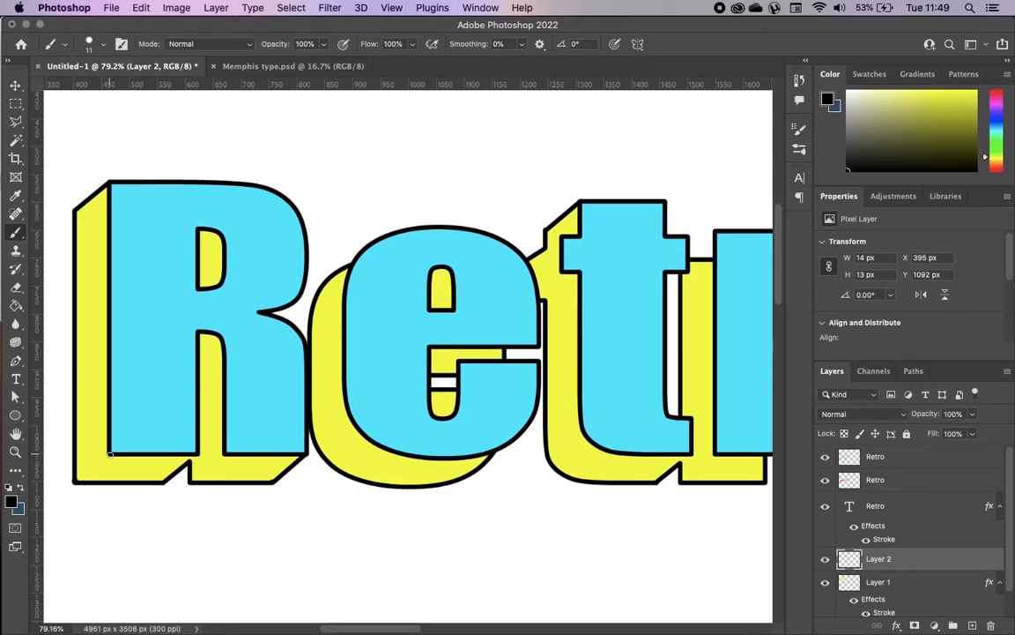
pyautogui.keyDown('shift'); pyautogui.click(109, 454); pyautogui.keyUp('shift')
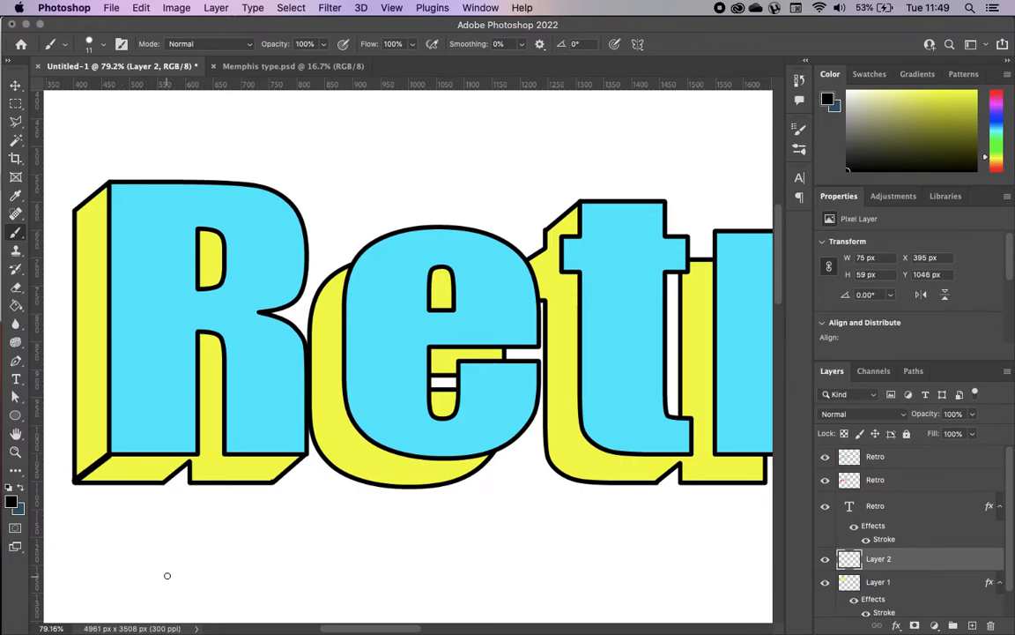
pyautogui.press('super+z')
# Set the brush to 7 px and draw a straight black line joining the lower-left corners of the R and its shadow
pyautogui.click(99, 42)
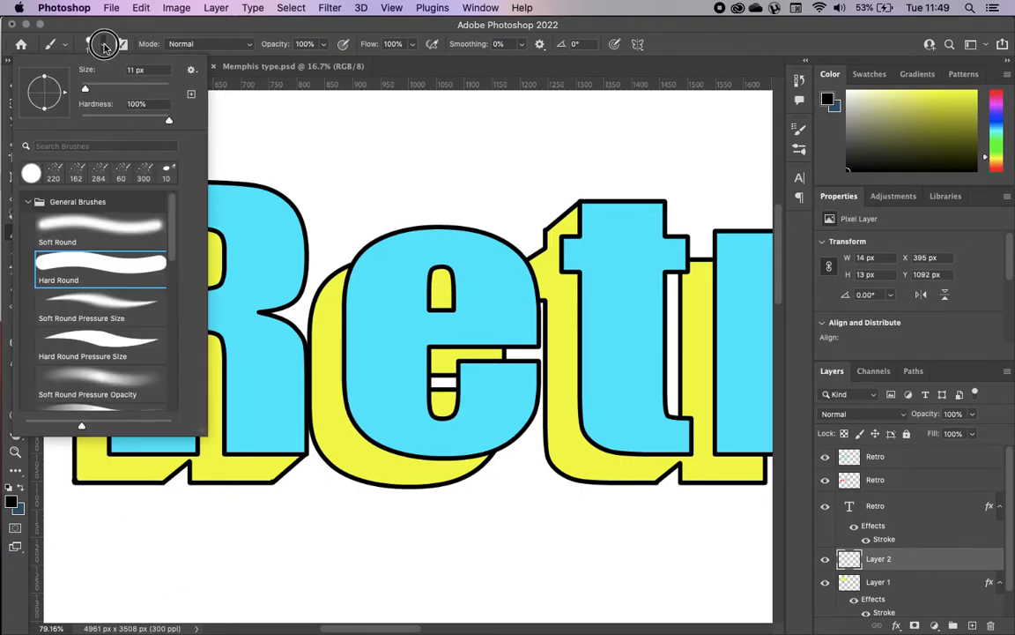
pyautogui.moveTo(85, 89); pyautogui.dragTo(84, 89)
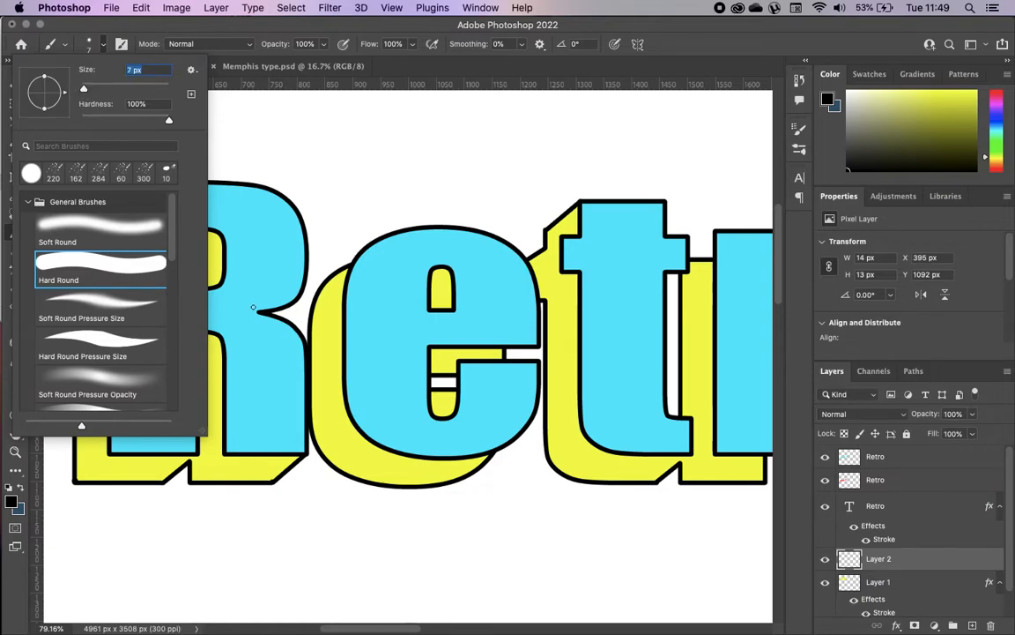
pyautogui.click(100, 43)
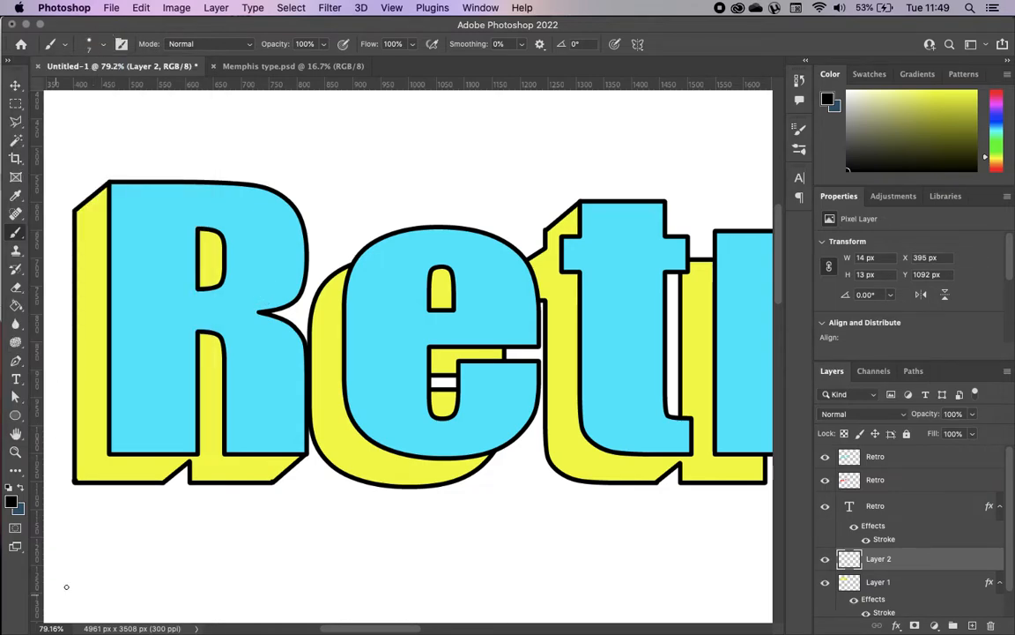
pyautogui.click(77, 480)
pyautogui.keyDown('shift'); pyautogui.click(110, 454); pyautogui.keyUp('shift')
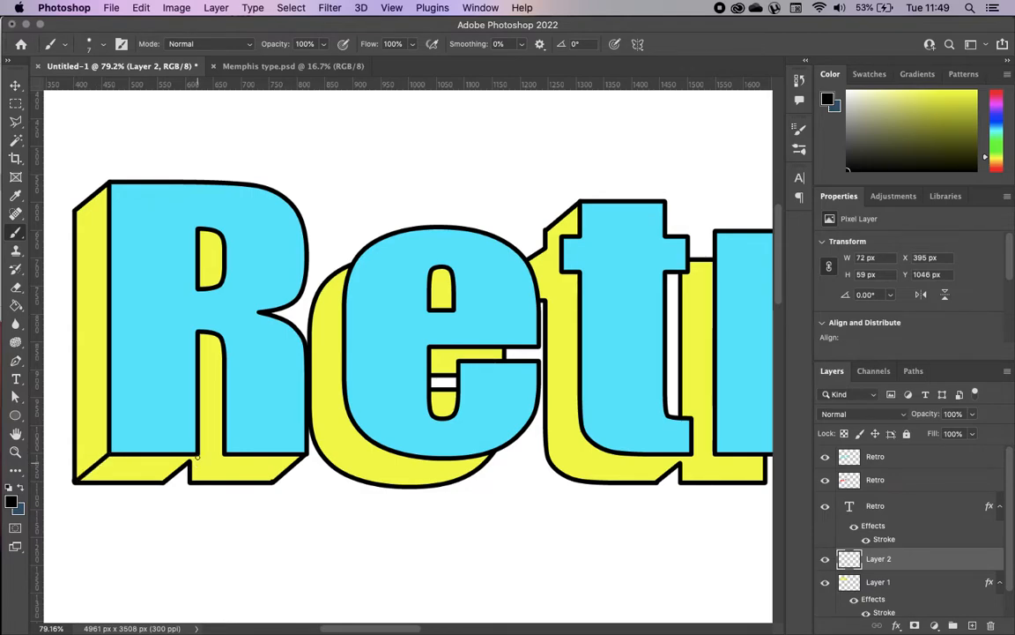
# Draw straight black edge lines joining the remaining letter corners to the shadow corners on the R and t
pyautogui.keyDown('shift'); pyautogui.click(197, 455); pyautogui.keyUp('shift')
pyautogui.click(163, 482)
pyautogui.keyDown('shift'); pyautogui.click(195, 456); pyautogui.keyUp('shift')
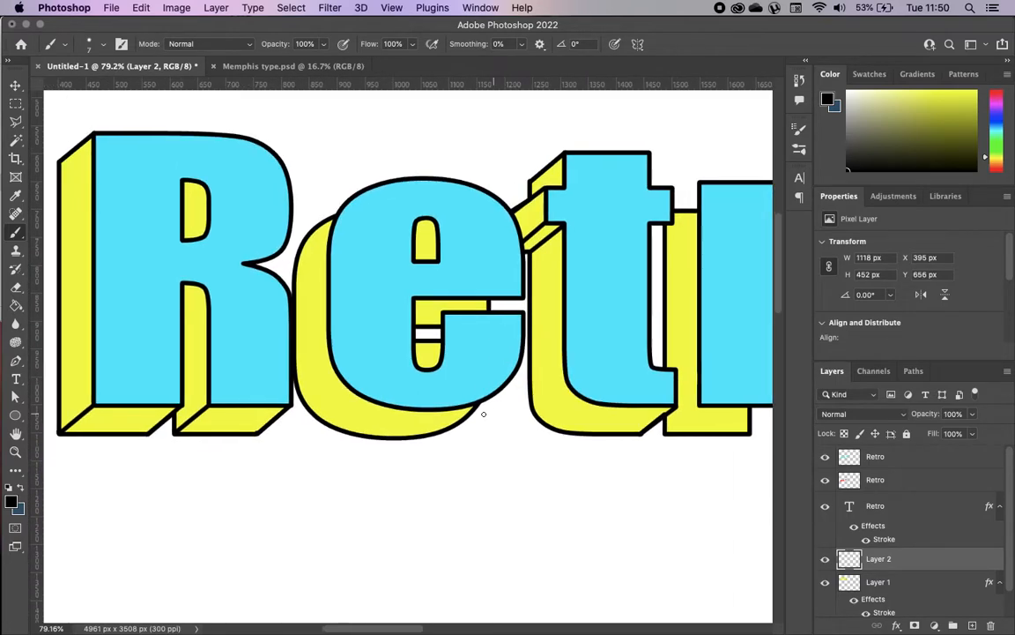
# Try starting a black edge line at the upper-left corner of the slanted R's coral shadow, and undo the last paint mark
pyautogui.hscroll(5, 398, 342)
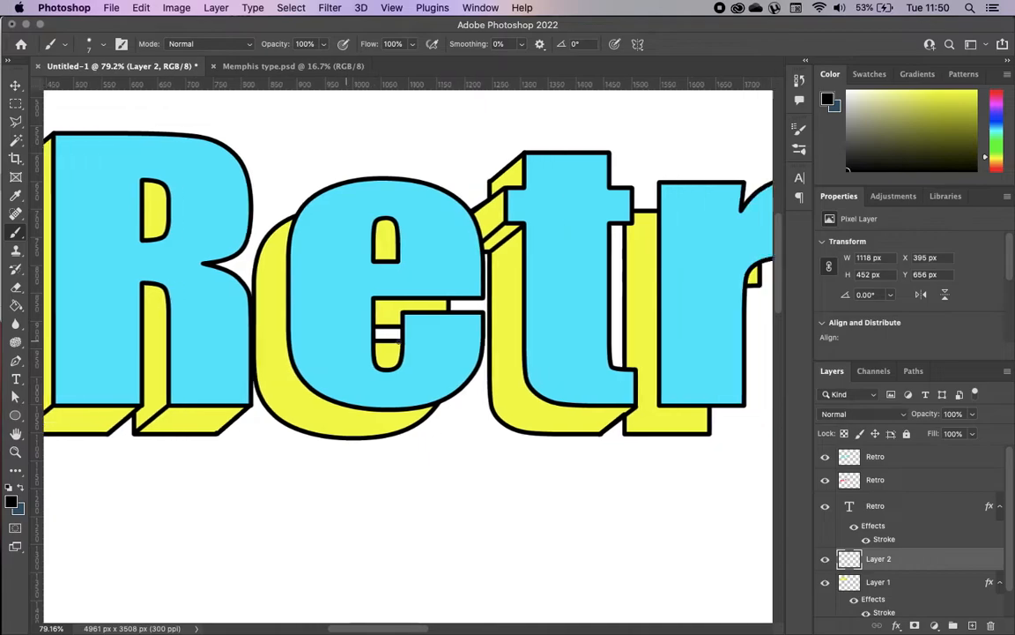
pyautogui.scroll(-5, 398, 342)
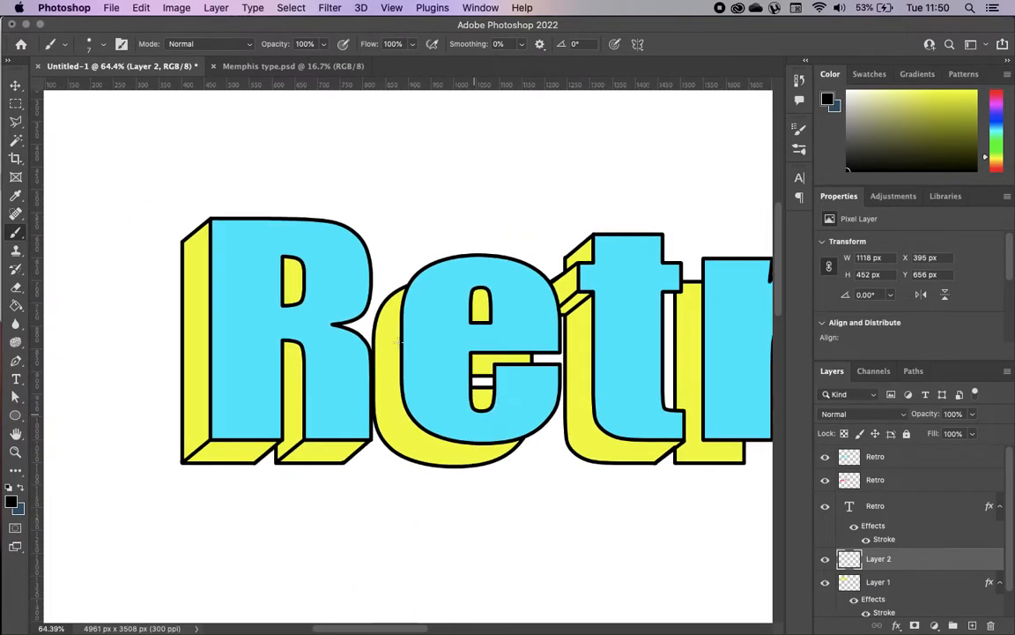
pyautogui.scroll(-5, 312, 321)
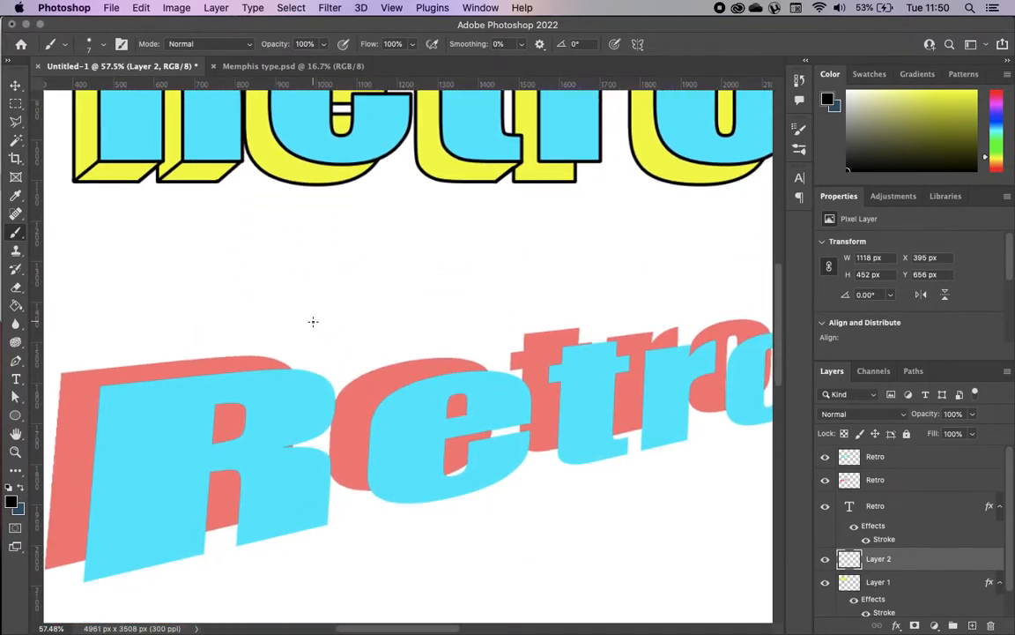
pyautogui.hscroll(-3, 168, 447)
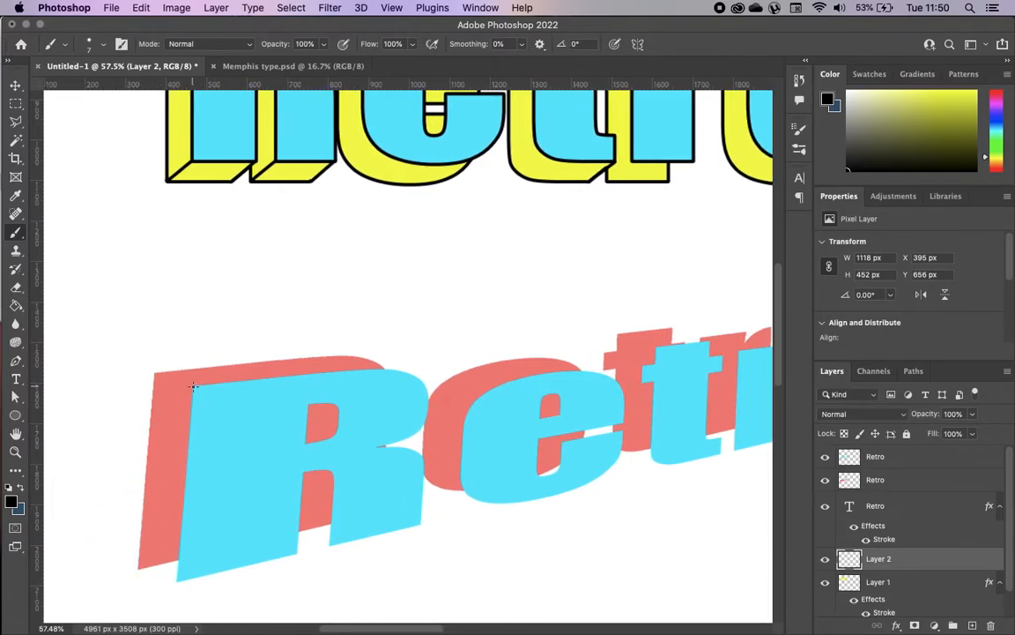
pyautogui.click(155, 373)
pyautogui.press('super+z')
# Select the upper Retro's text, edge-line and shadow layers together and group them
pyautogui.scroll(-5, 339, 459)
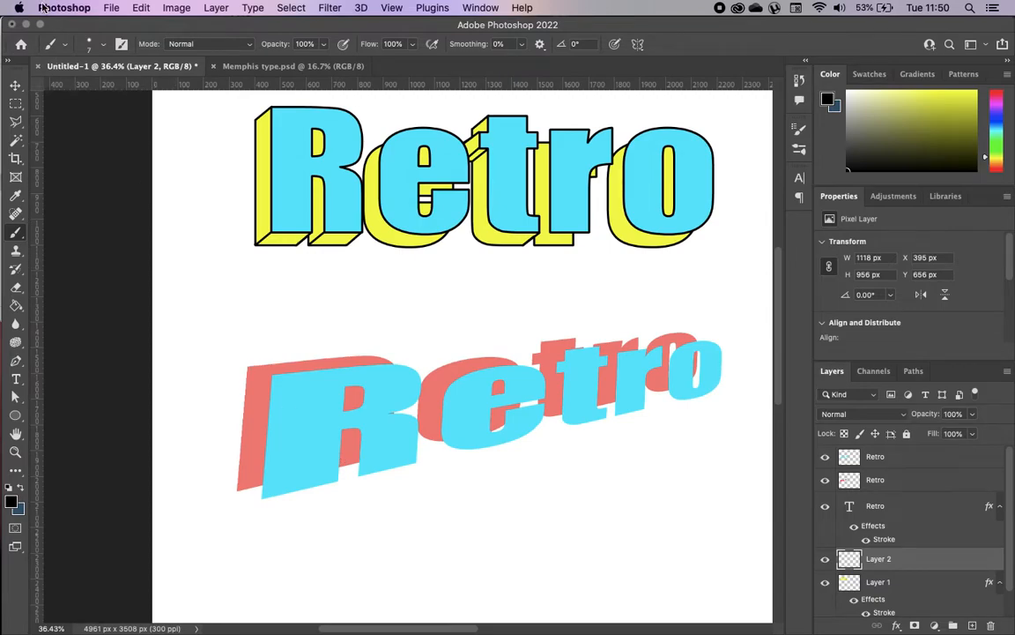
pyautogui.click(15, 84)
pyautogui.scroll(4, 230, 209)
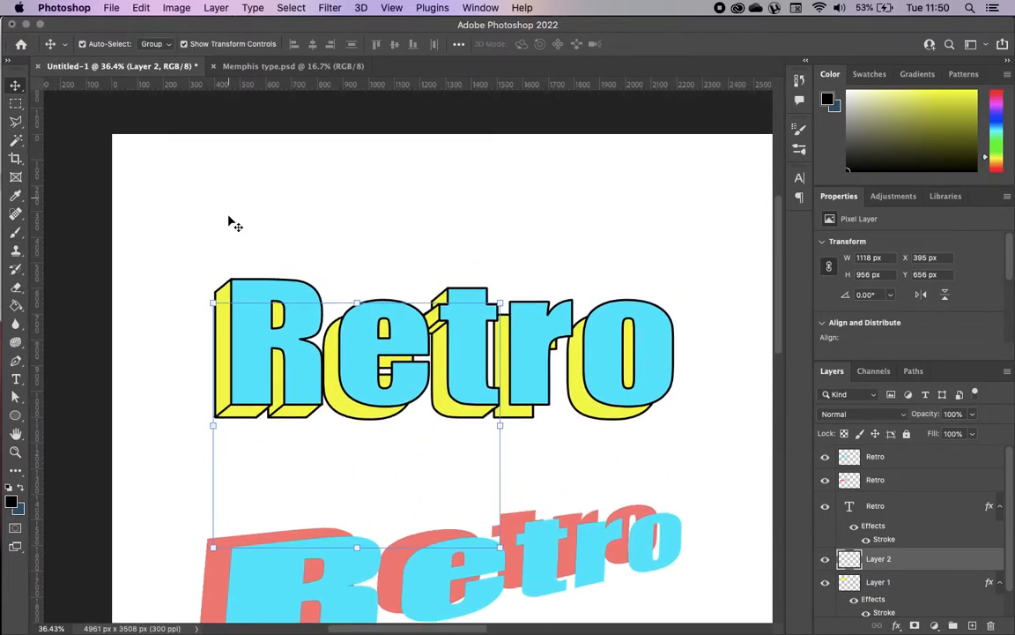
pyautogui.moveTo(177, 234); pyautogui.dragTo(691, 422)
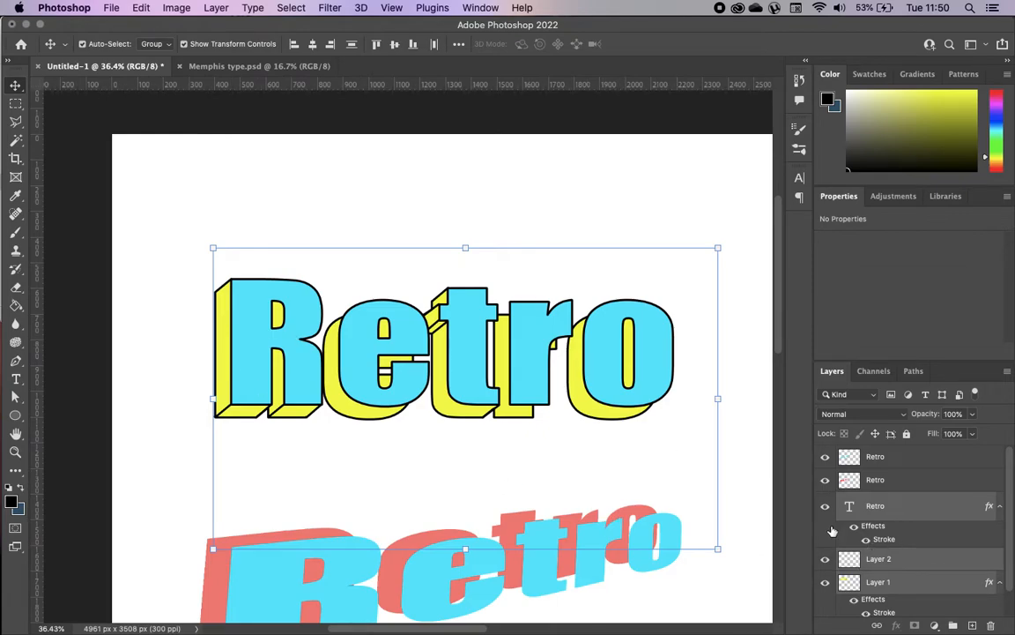
pyautogui.click(953, 625)
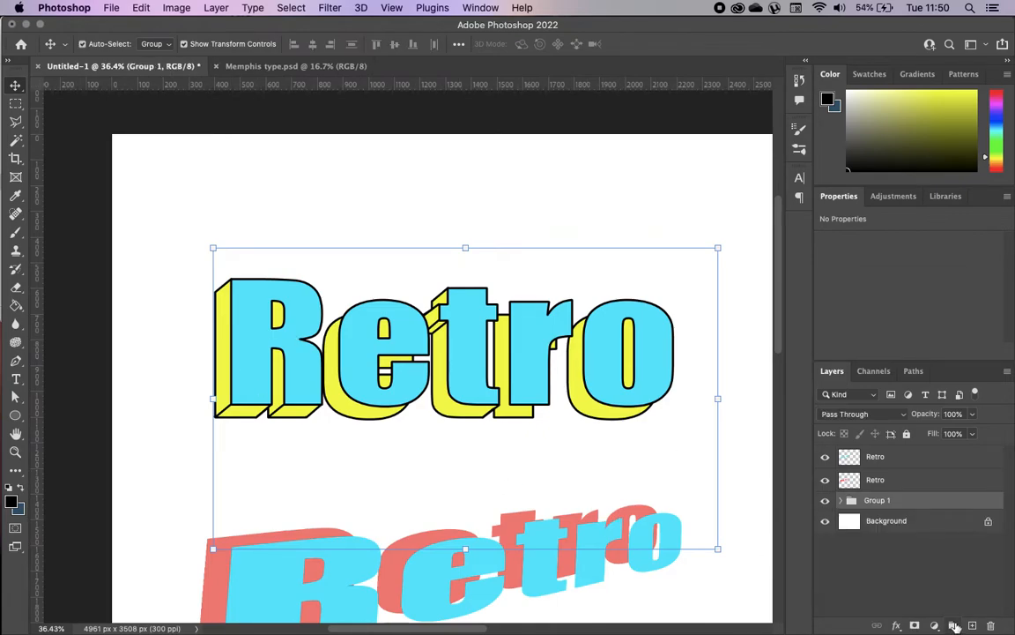
# Toggle the new group's visibility to check its contents, and move the upper Retro group slightly up and left
pyautogui.click(825, 500)
pyautogui.click(825, 503)
pyautogui.moveTo(613, 342); pyautogui.dragTo(602, 286)
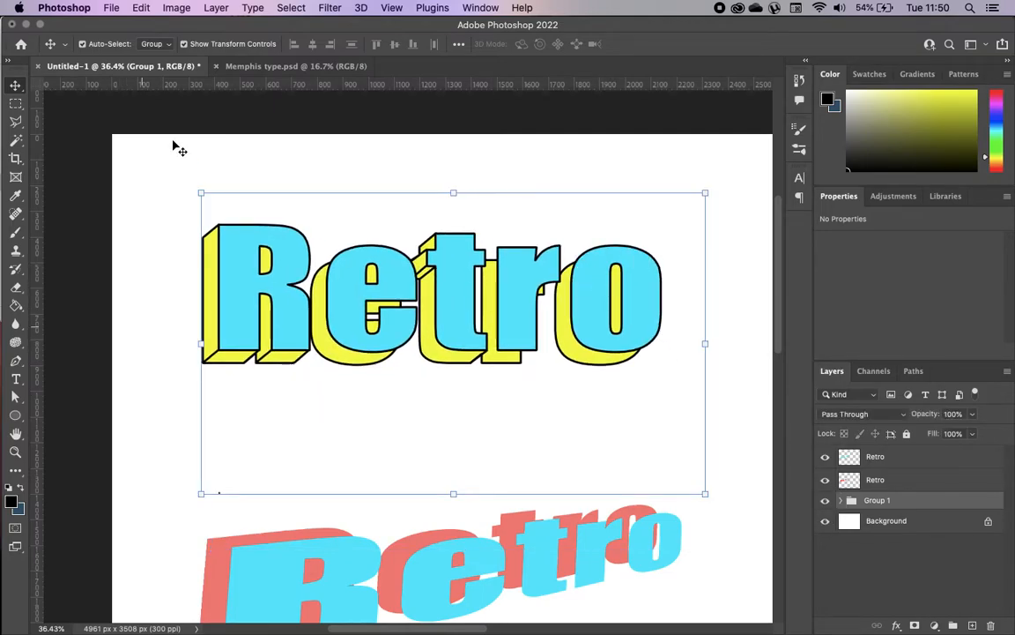
# Switch to Memphis type.psd and examine the finished dotted Retro design with its purple circle and decorative shapes
pyautogui.click(277, 66)
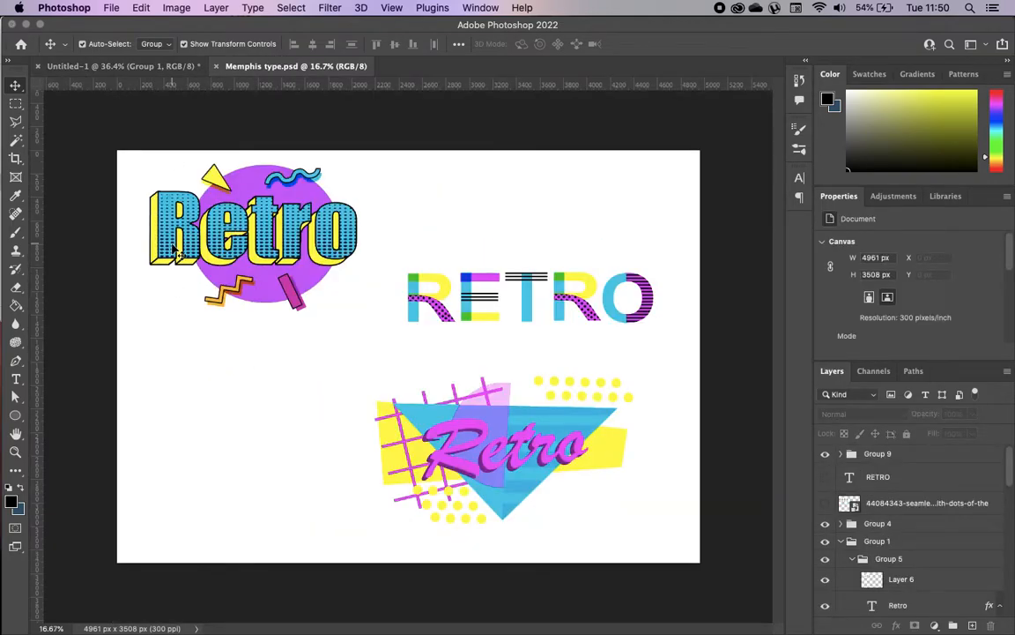
pyautogui.scroll(5, 175, 250)
pyautogui.scroll(5, 175, 250)
pyautogui.hscroll(-5, 302, 261)
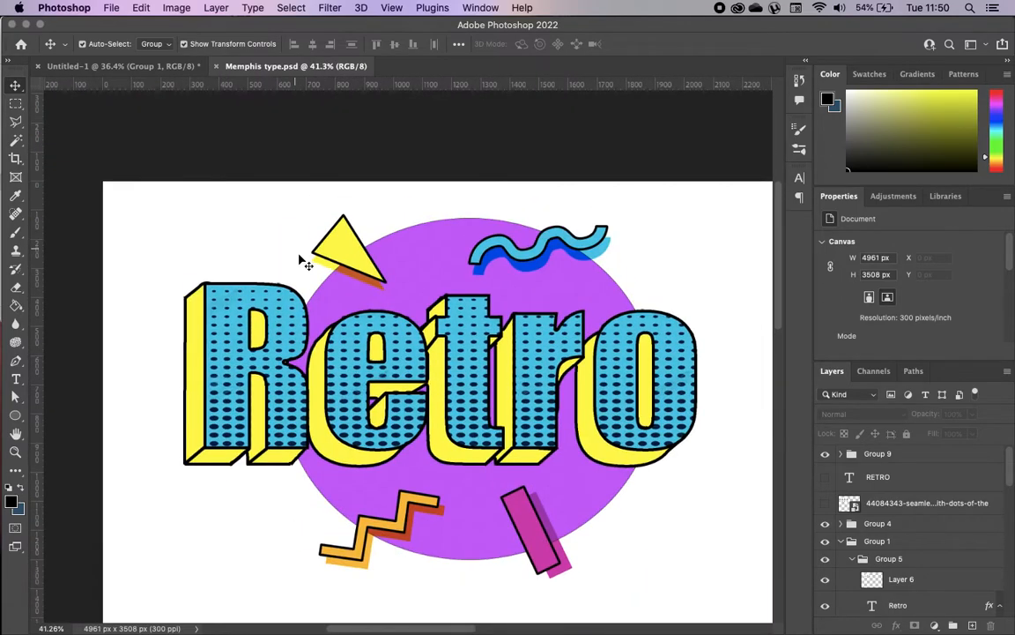
# Examine the dotted lettering in the finished Retro design, and return to Untitled-1 with nothing selected
pyautogui.hscroll(1, 302, 261)
pyautogui.scroll(-1, 301, 261)
pyautogui.click(209, 413)
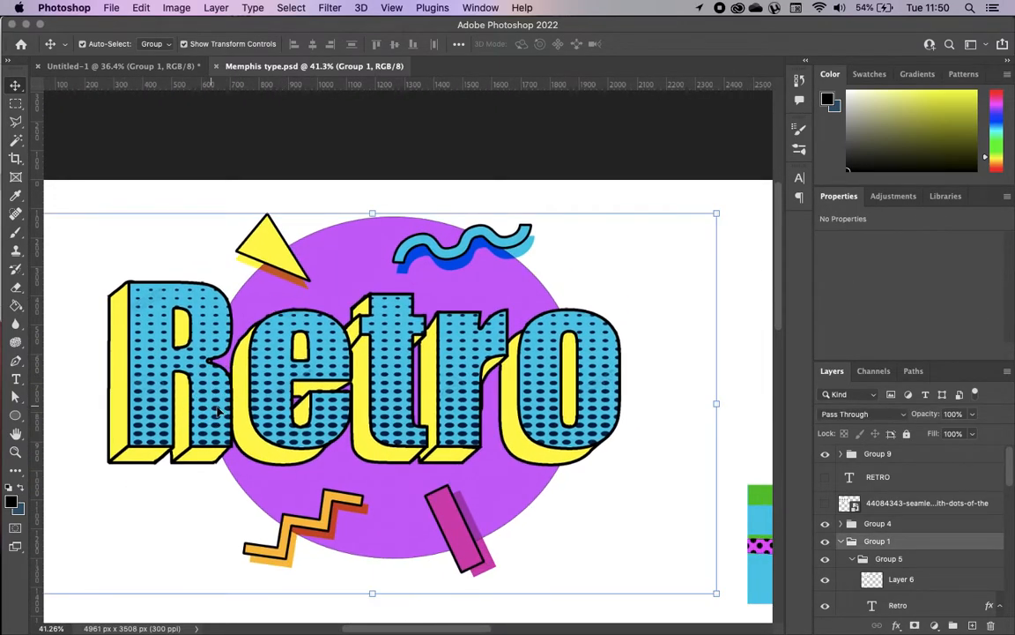
pyautogui.click(147, 74)
pyautogui.click(51, 245)
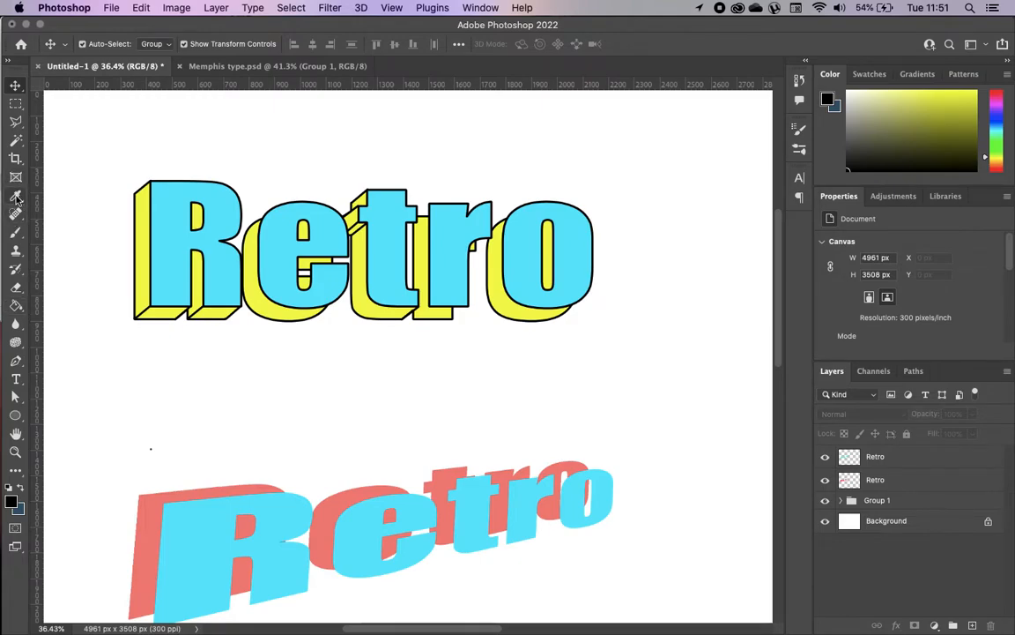
# Place the black-and-white chevron pattern image into Untitled-1 as a new layer
pyautogui.moveTo(212, 612)
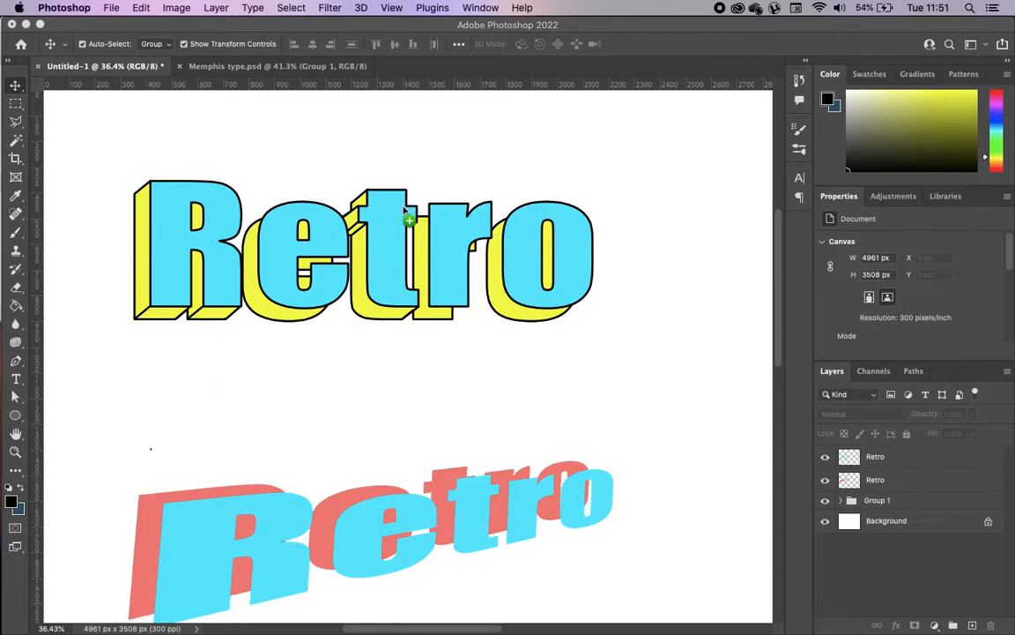
pyautogui.moveTo(381, 220); pyautogui.dragTo(379, 219)
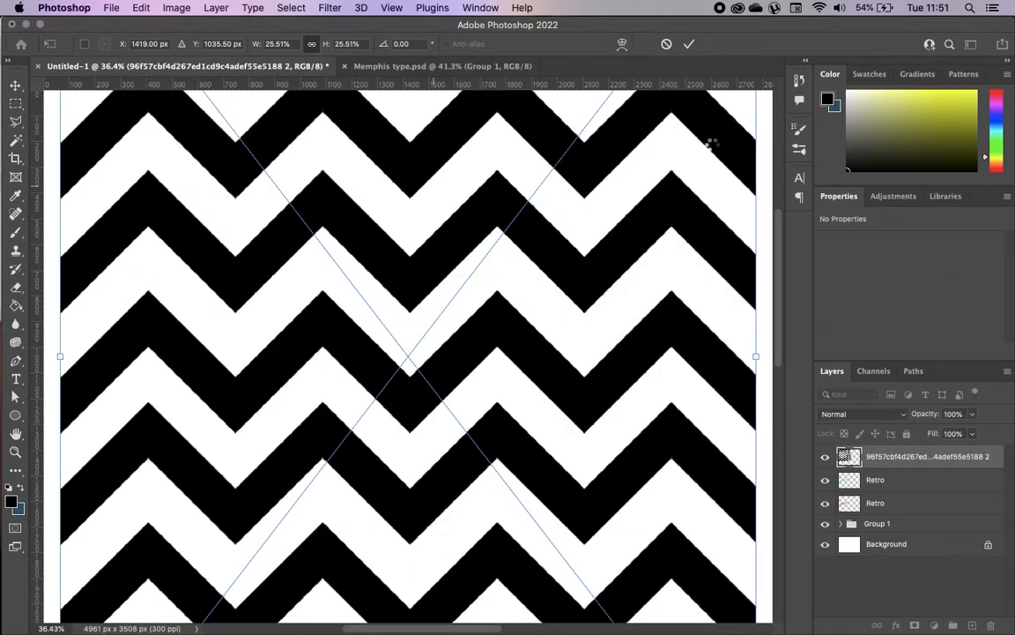
pyautogui.press('Return')
# Scale the chevron pattern down to about 944 by 898 px, covering the first letters of the upper Retro
pyautogui.moveTo(747, 136); pyautogui.dragTo(707, 376)
pyautogui.moveTo(734, 135); pyautogui.dragTo(251, 550)
pyautogui.moveTo(232, 590); pyautogui.dragTo(519, 226)
pyautogui.moveTo(435, 176); pyautogui.dragTo(436, 510)
pyautogui.moveTo(441, 582); pyautogui.dragTo(239, 243)
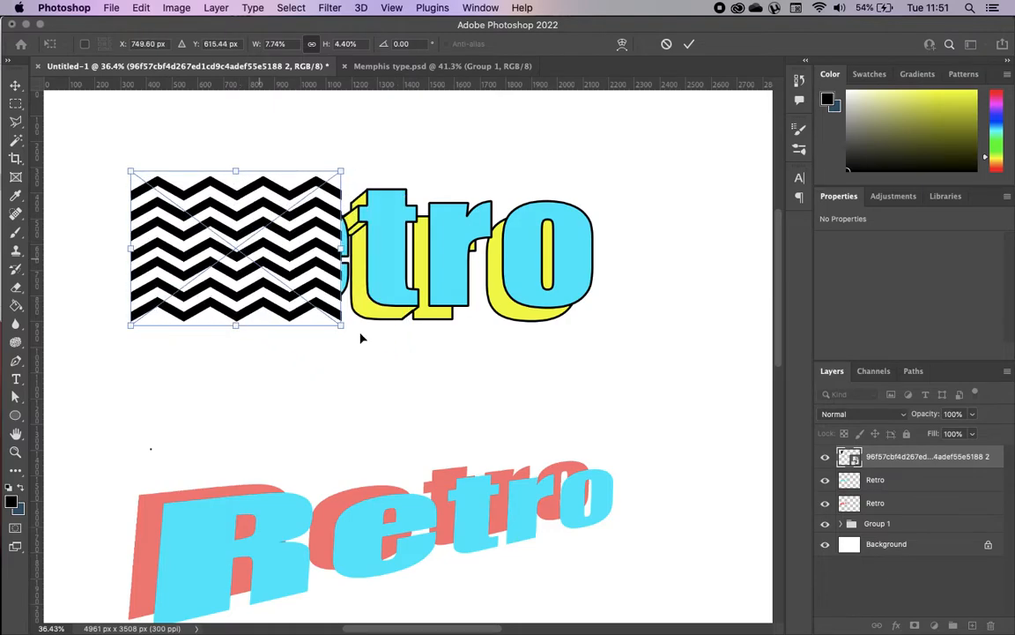
pyautogui.moveTo(343, 325); pyautogui.dragTo(372, 401)
pyautogui.doubleClick(349, 285)
pyautogui.moveTo(349, 288); pyautogui.dragTo(350, 272)
# Duplicate the chevron pattern and align the copy against its right edge so the zigzags continue across the whole upper Retro
pyautogui.press('super+t')
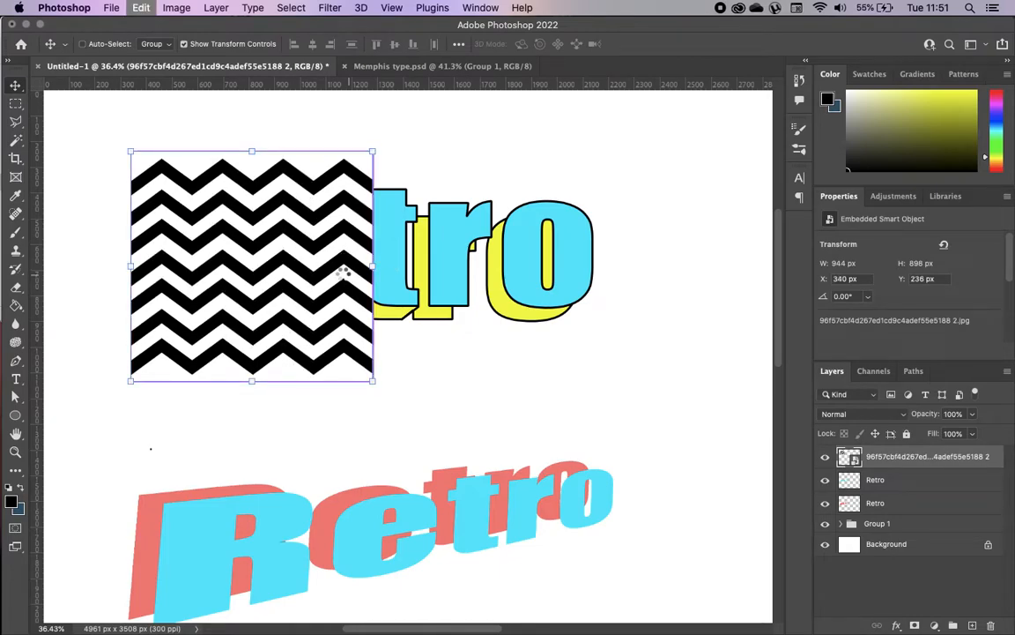
pyautogui.press('super+v')
pyautogui.moveTo(441, 277); pyautogui.dragTo(482, 238)
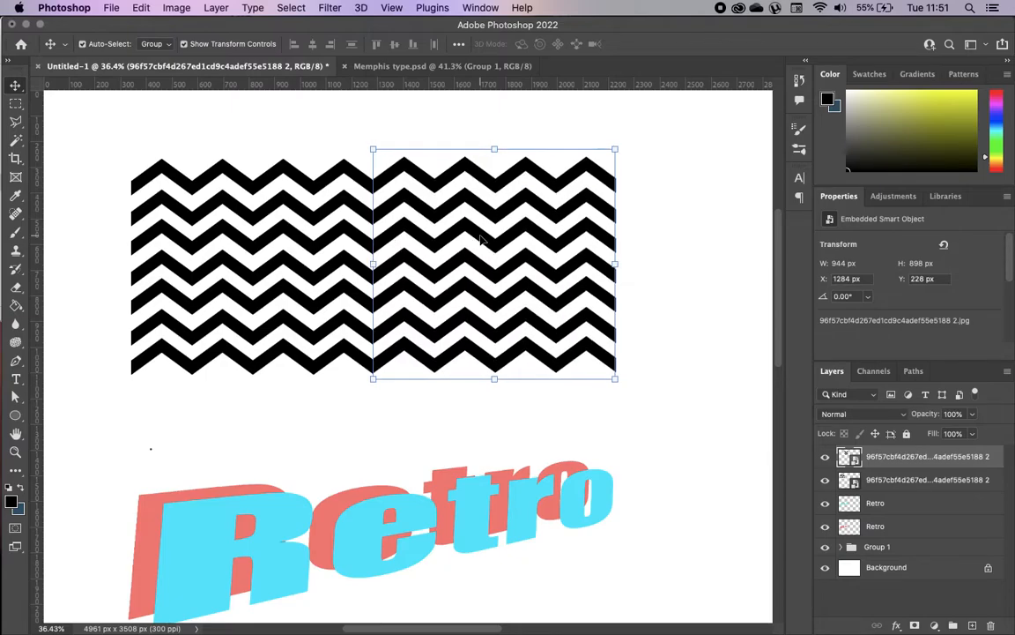
pyautogui.press('Left')
pyautogui.press('Left')
pyautogui.press('Left')
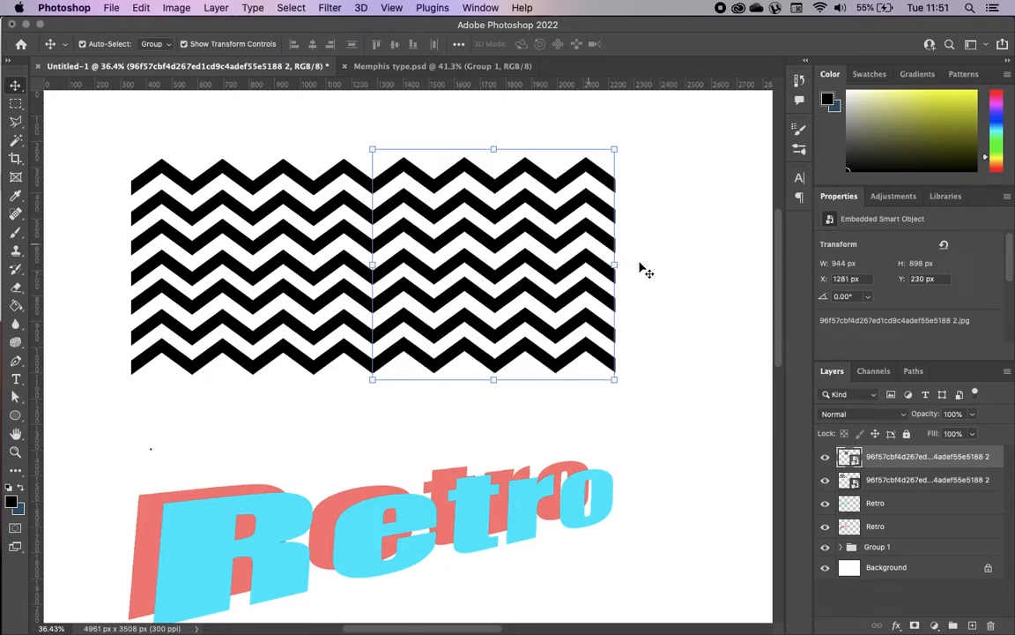
pyautogui.click(670, 286)
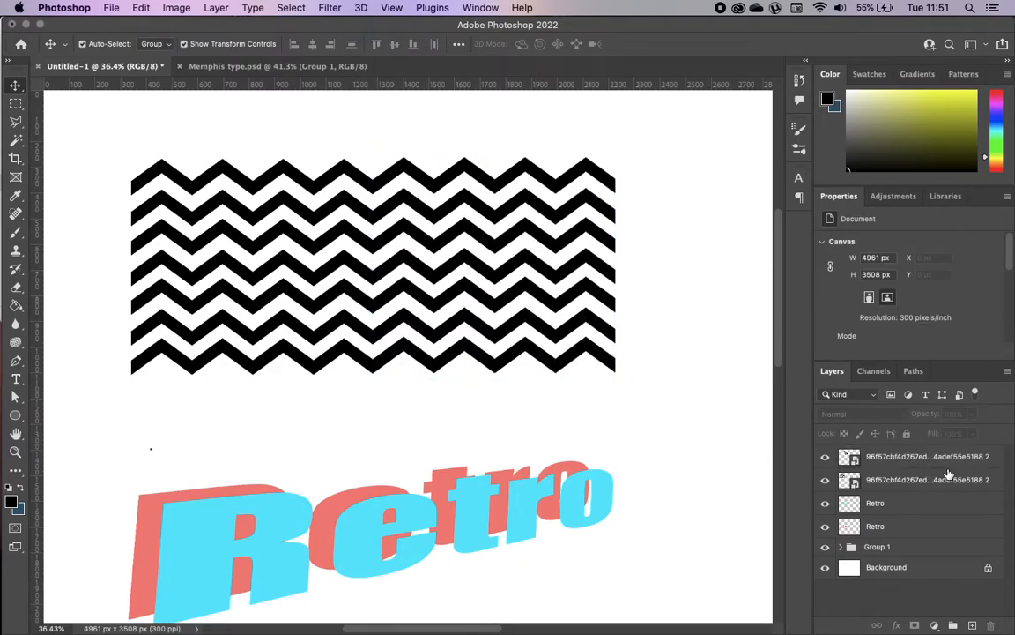
# Select both chevron pattern layers and merge them into one layer
pyautogui.click(917, 457)
pyautogui.keyDown('shift'); pyautogui.click(946, 478); pyautogui.keyUp('shift')
pyautogui.rightClick(947, 479)
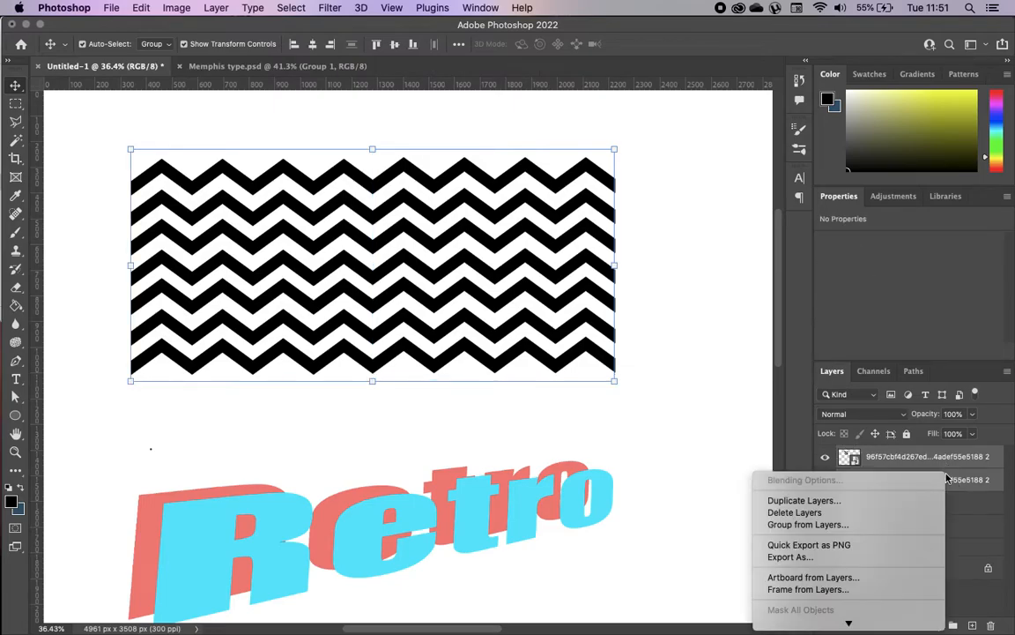
pyautogui.moveTo(848, 625)
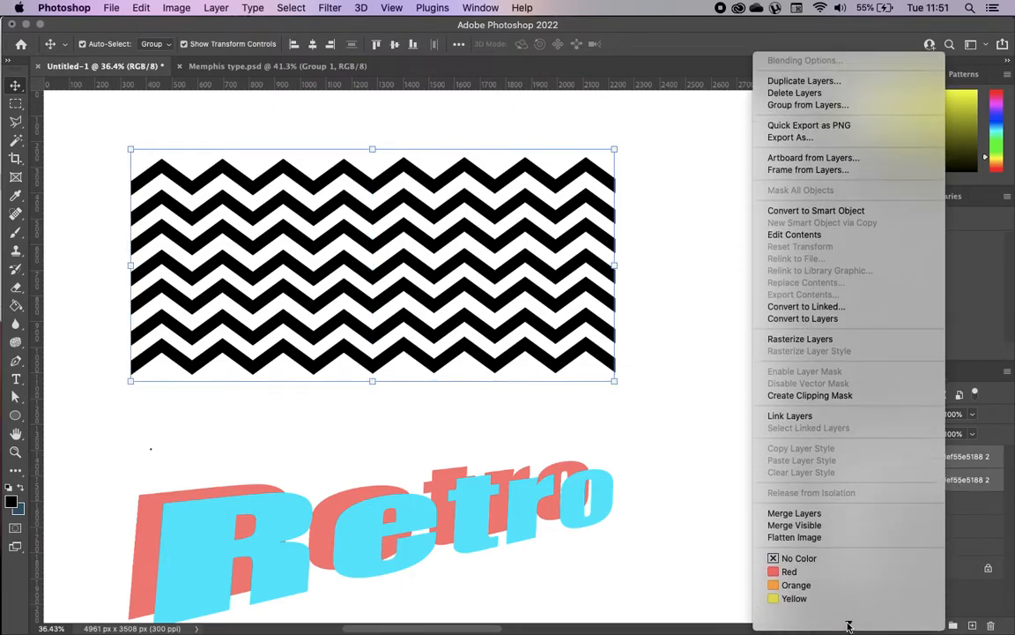
pyautogui.click(794, 477)
# Preview the merged chevron layer over the upper Retro at 49% opacity and with other blend modes, keeping Normal at 100%
pyautogui.click(972, 413)
pyautogui.moveTo(970, 431); pyautogui.dragTo(939, 431)
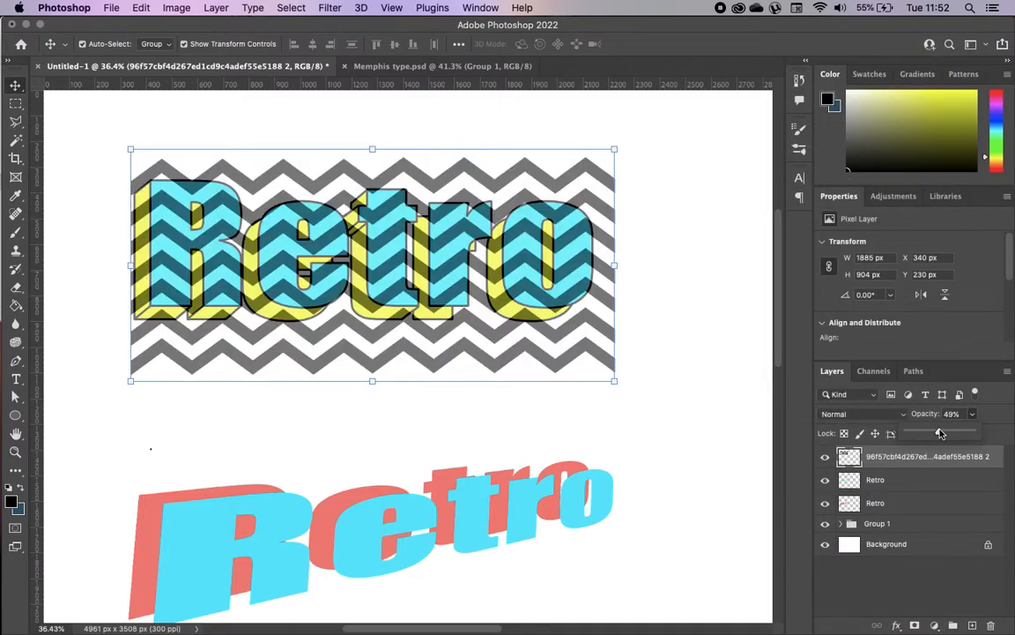
pyautogui.moveTo(941, 433); pyautogui.dragTo(975, 431)
pyautogui.click(891, 413)
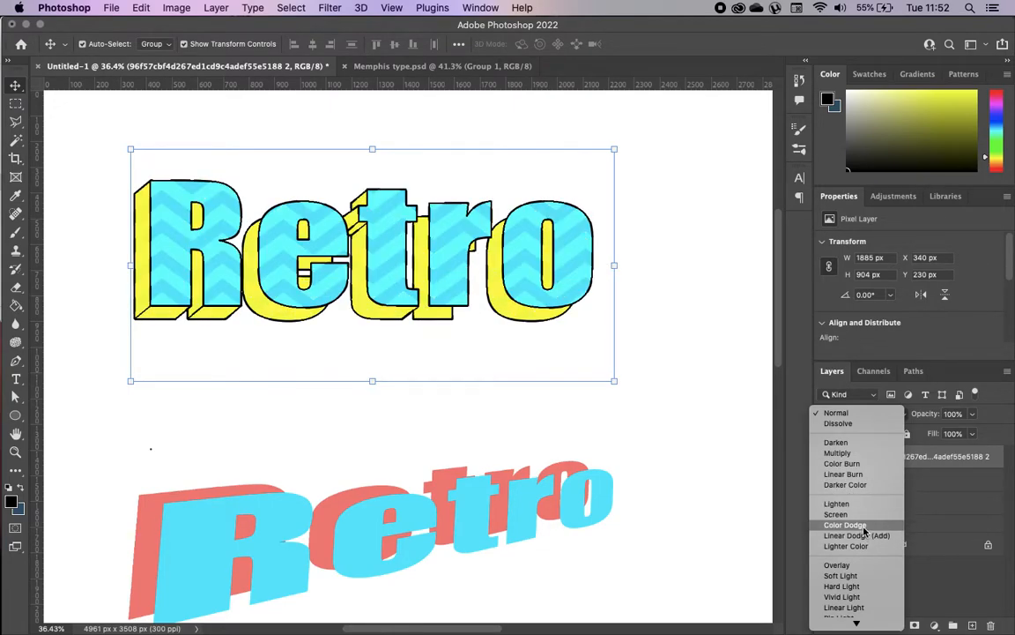
pyautogui.click(693, 354)
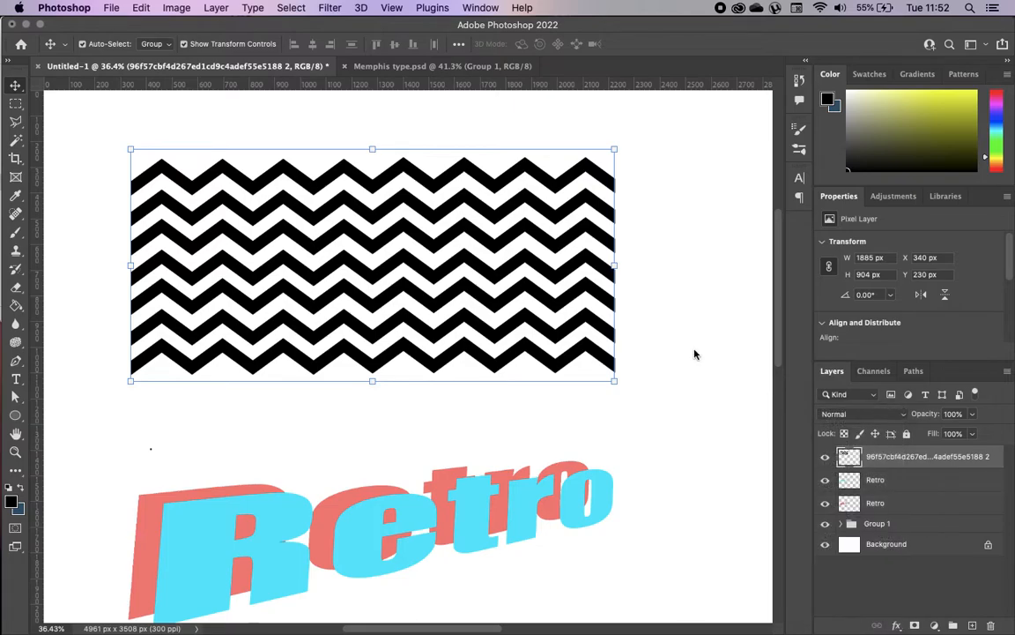
# Hide the chevron layer and try to select the upper Retro's cyan letters with the Magic Wand
pyautogui.click(825, 457)
pyautogui.click(15, 139)
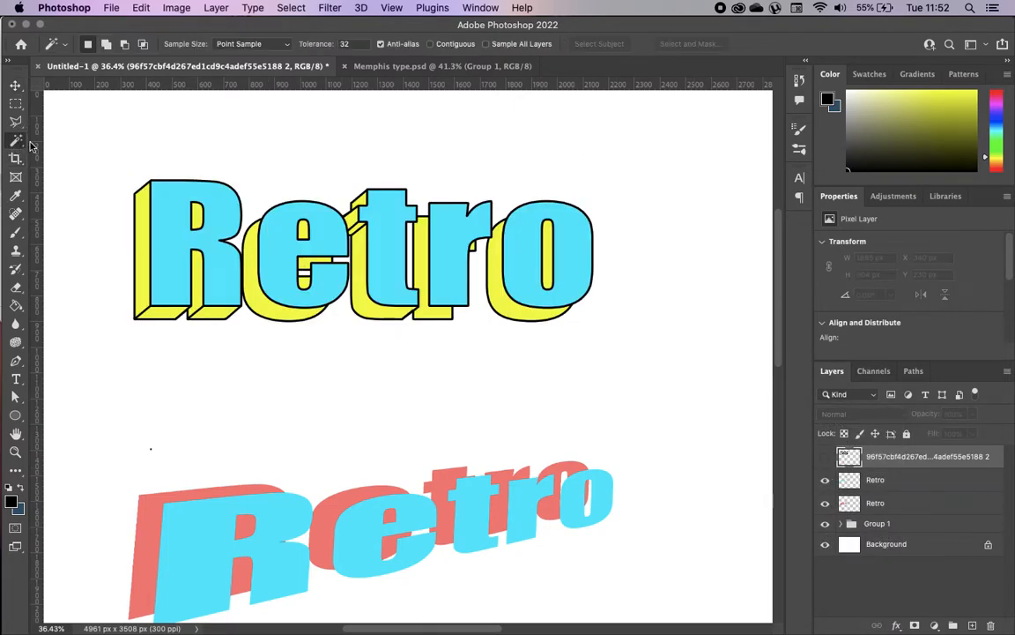
pyautogui.click(181, 247)
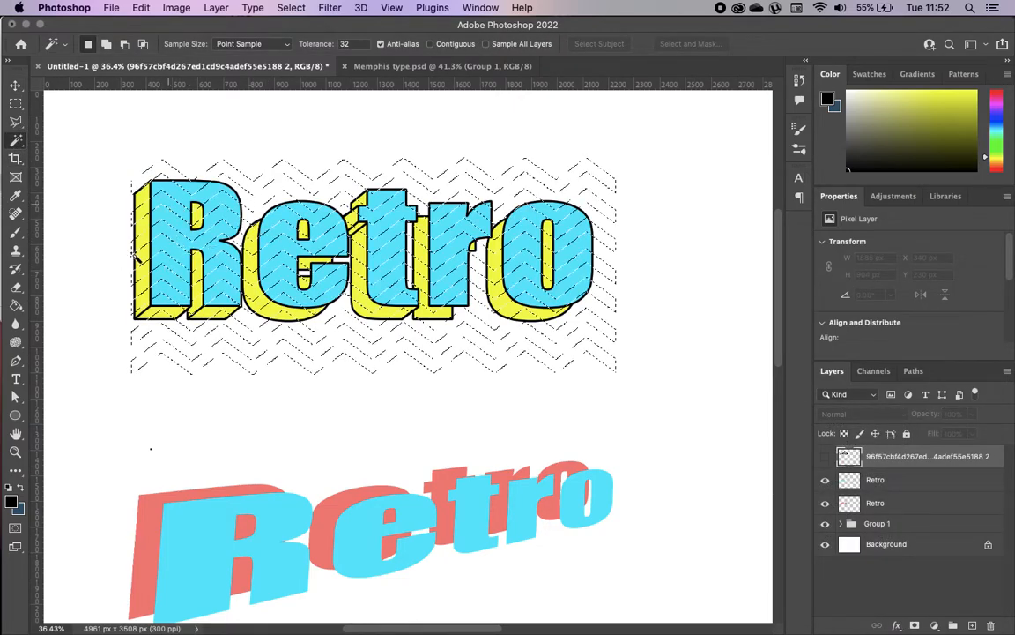
# Target the Retro text layer inside Group 1 and select all its cyan letters with the Magic Wand, keeping Contiguous off
pyautogui.click(896, 483)
pyautogui.click(825, 479)
pyautogui.click(825, 479)
pyautogui.click(876, 523)
pyautogui.click(840, 524)
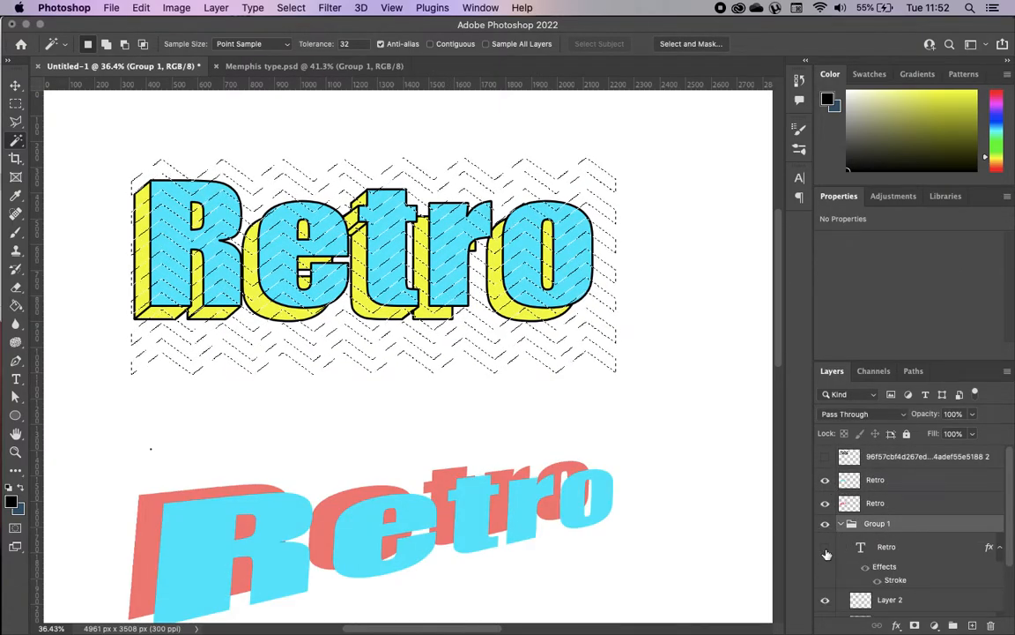
pyautogui.click(824, 546)
pyautogui.click(825, 546)
pyautogui.click(922, 548)
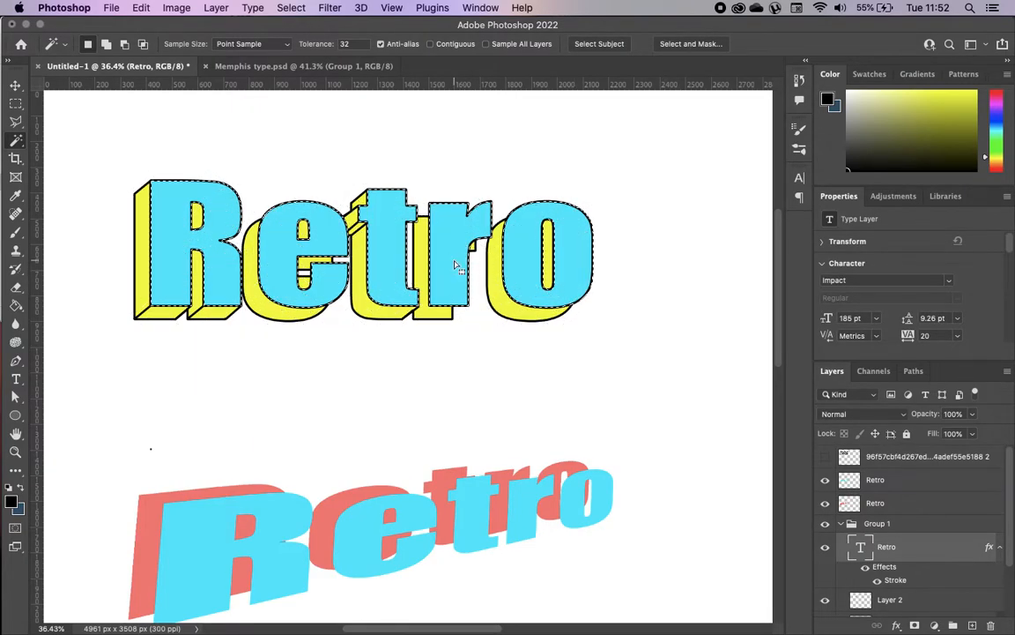
pyautogui.click(431, 44)
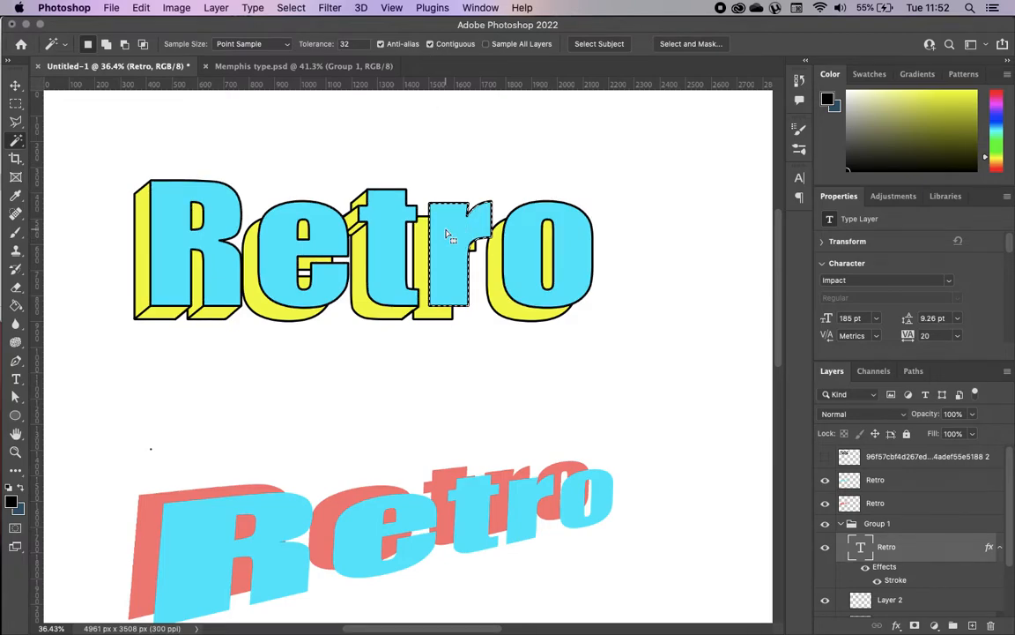
pyautogui.click(431, 45)
# Show the chevron layer and copy its area within the letter selection to a new layer
pyautogui.click(825, 457)
pyautogui.click(895, 458)
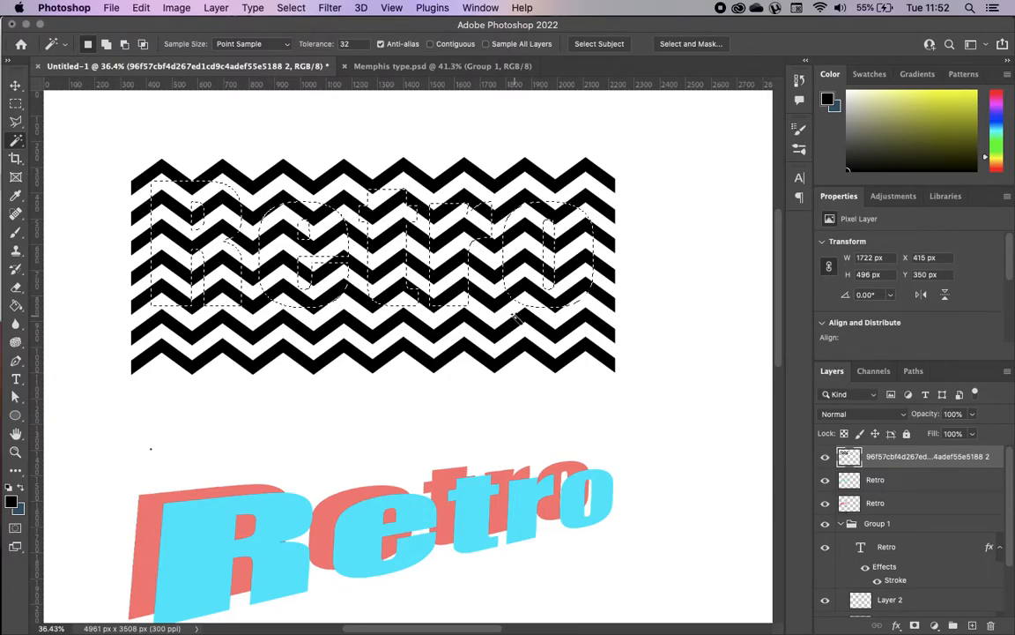
pyautogui.press('super+j')
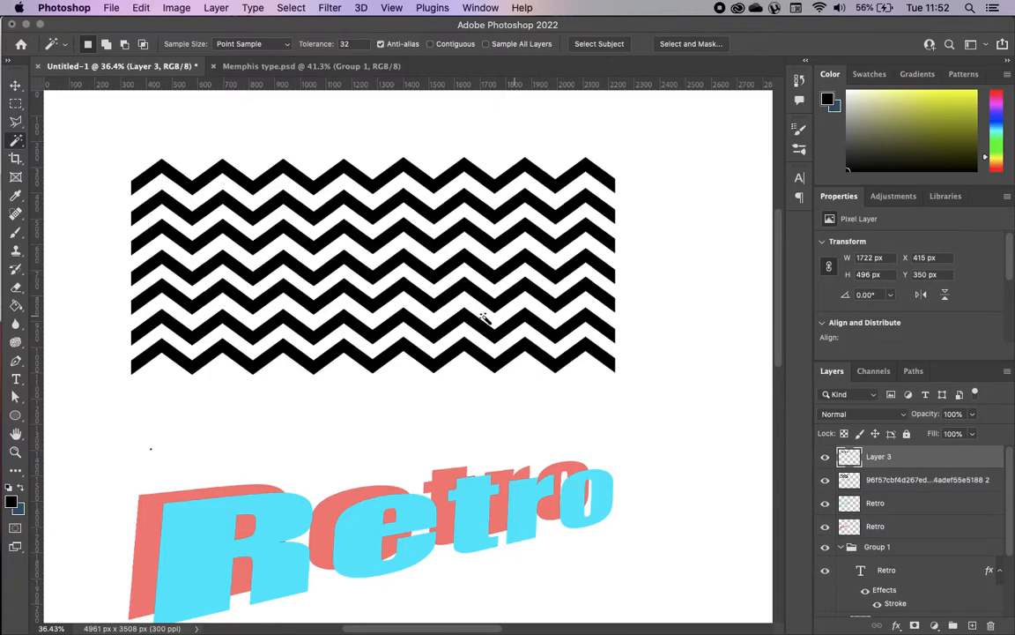
# Move the original chevron pattern down off the upper Retro and hide its layer
pyautogui.press('v')
pyautogui.moveTo(315, 260); pyautogui.dragTo(426, 569)
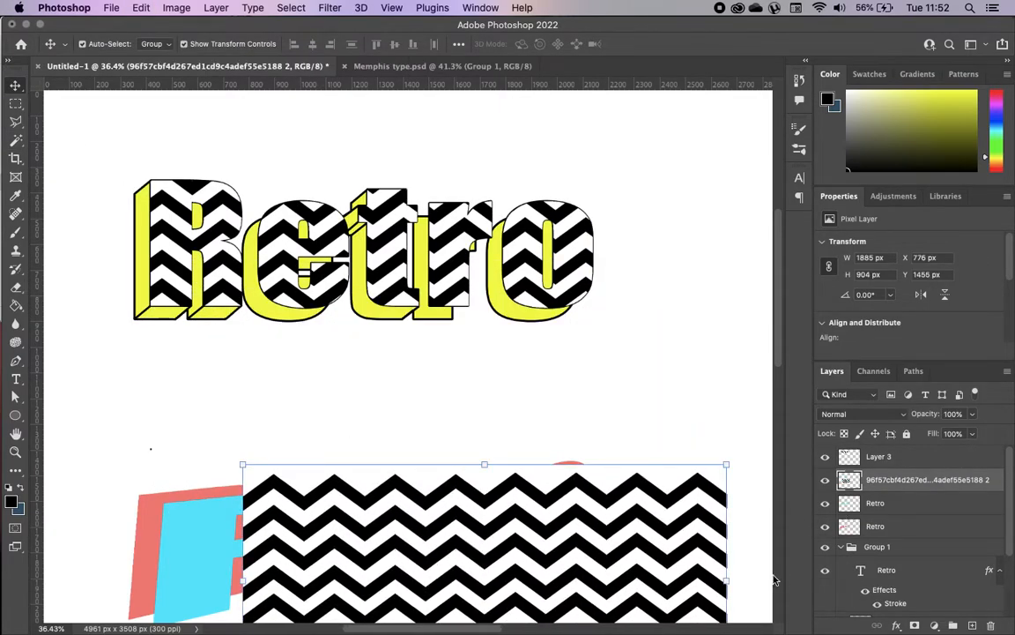
pyautogui.click(826, 480)
pyautogui.click(826, 479)
pyautogui.click(827, 483)
# Move the chevron lettering layer into Group 1, directly above the Retro text layer
pyautogui.moveTo(914, 465); pyautogui.dragTo(909, 566)
pyautogui.click(908, 570)
pyautogui.scroll(-3, 909, 570)
# Try Color Dodge on the chevron lettering layer, and set its blend mode to Divide
pyautogui.click(891, 457)
pyautogui.click(862, 413)
pyautogui.click(861, 526)
pyautogui.click(862, 414)
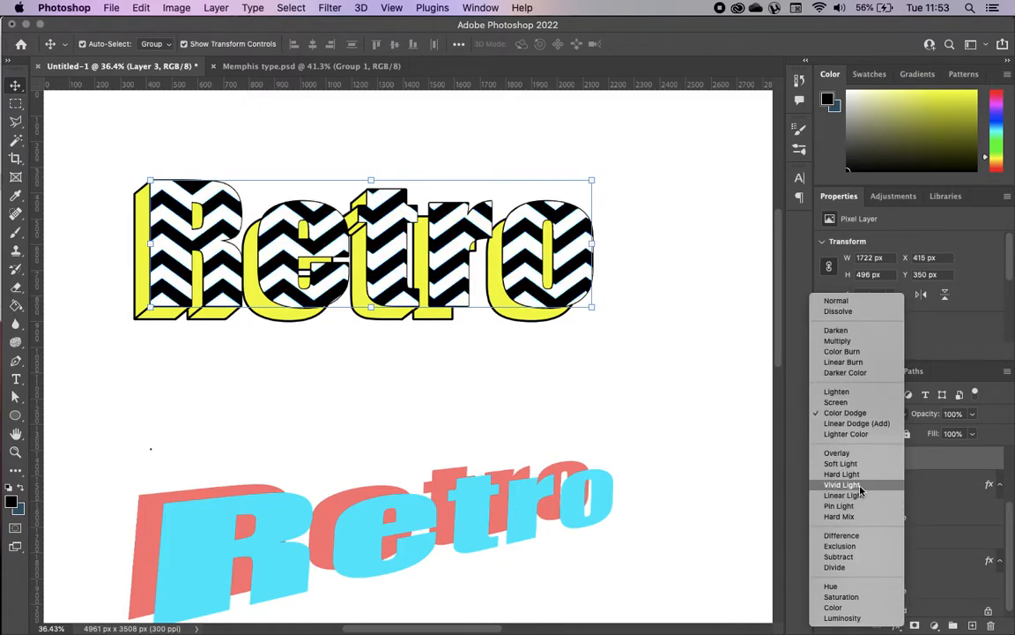
pyautogui.click(860, 569)
pyautogui.click(680, 327)
# Review the patterned Retro, and switch to Safari to browse Pinterest's memphis typography examples before returning to Photoshop
pyautogui.scroll(5, 679, 330)
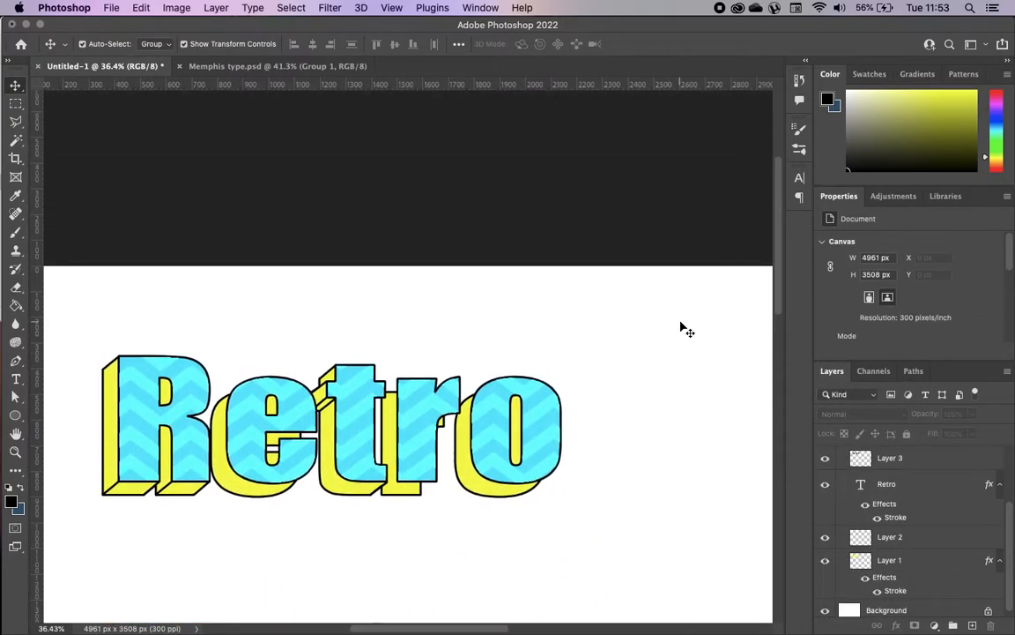
pyautogui.scroll(-3, 679, 330)
pyautogui.hscroll(-3, 427, 405)
pyautogui.scroll(-1, 352, 388)
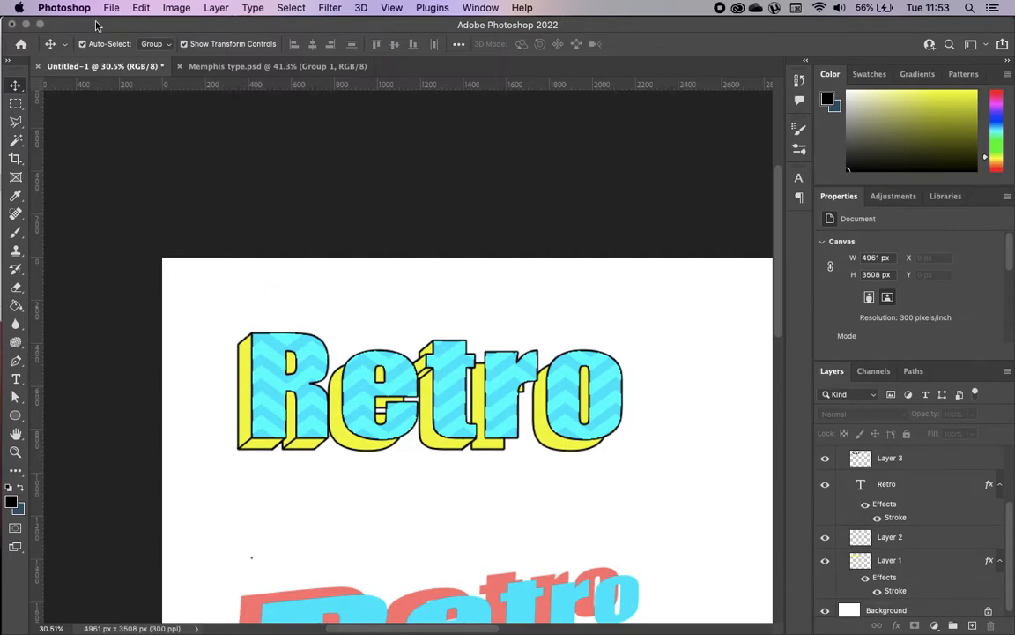
pyautogui.click(369, 596)
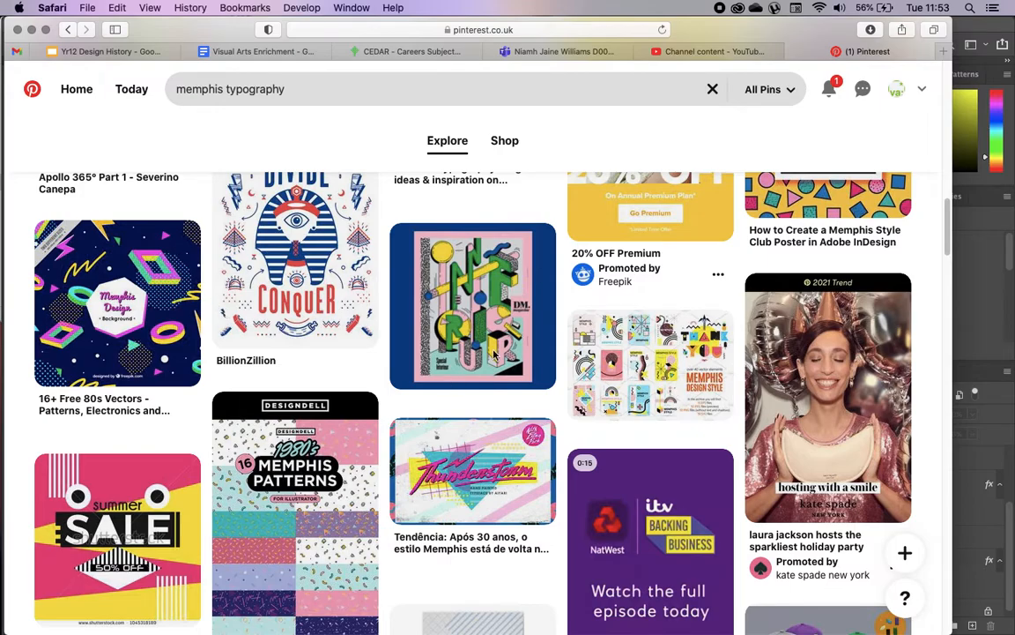
pyautogui.scroll(15, 496, 350)
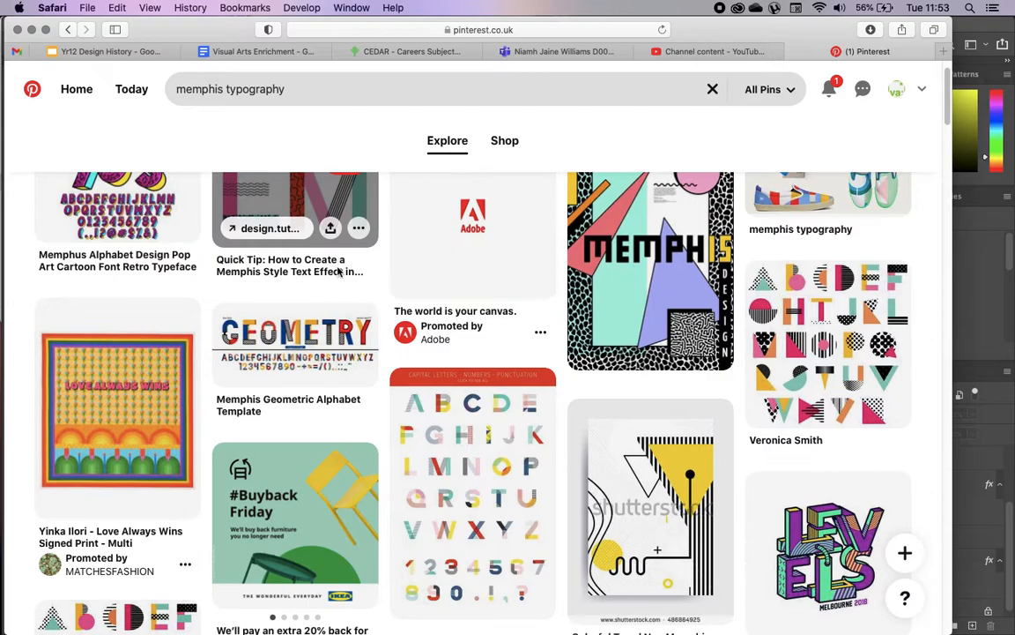
pyautogui.scroll(2, 330, 269)
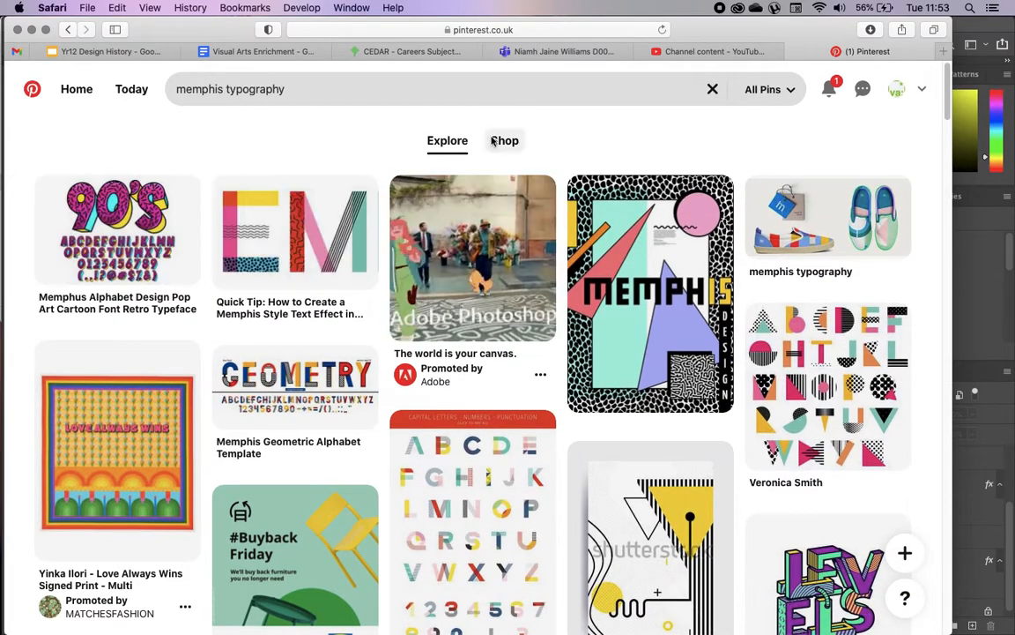
pyautogui.click(967, 274)
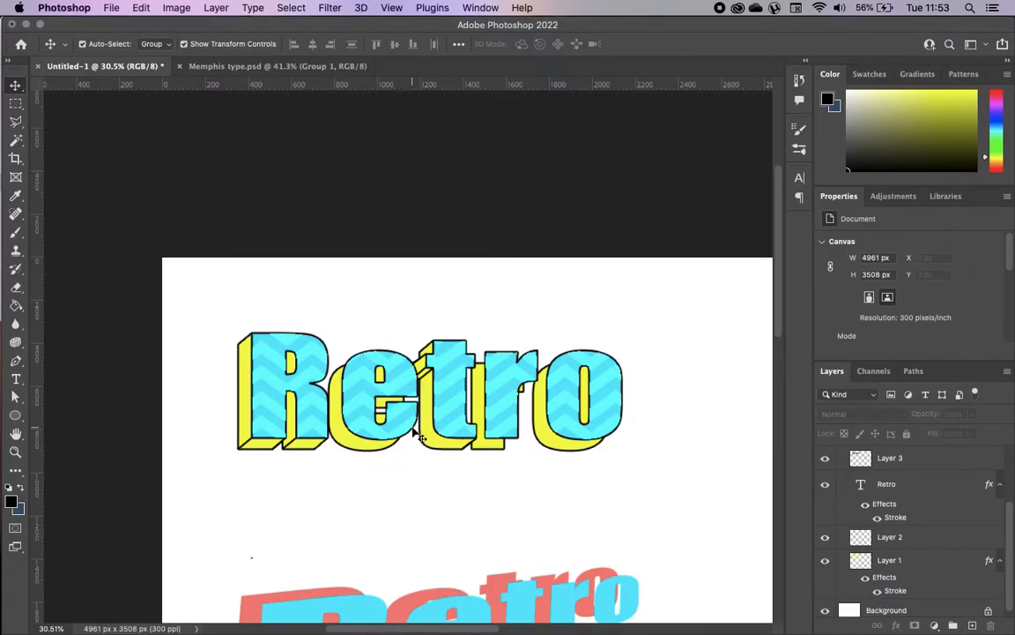
pyautogui.scroll(-3, 414, 432)
pyautogui.hscroll(2, 414, 432)
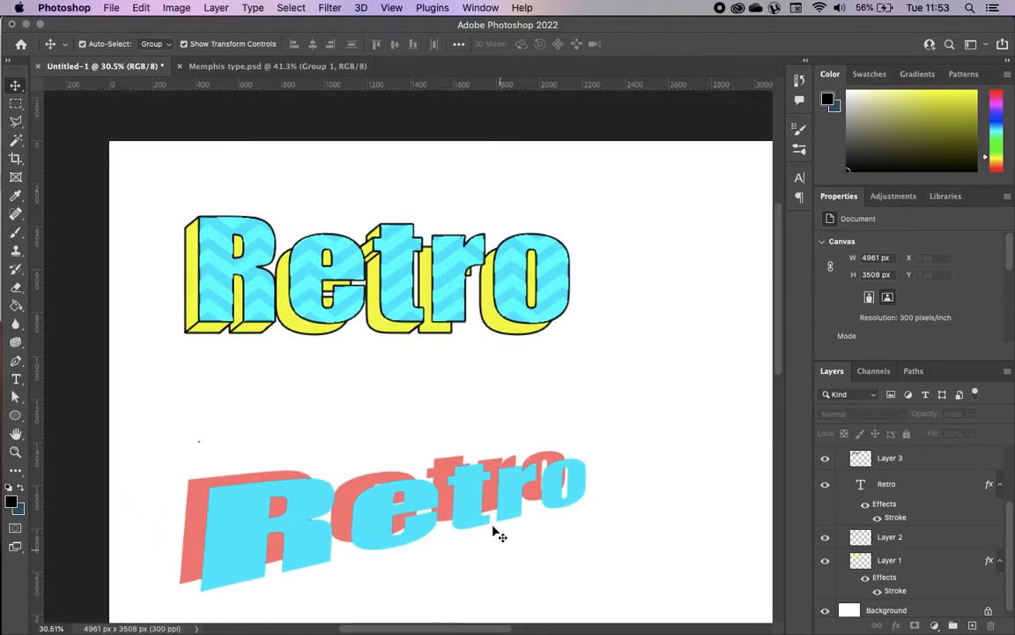
# Check the decorative shapes in Memphis type.psd, and shift Untitled-1's patterned Retro group slightly right over the pink circle
pyautogui.click(229, 66)
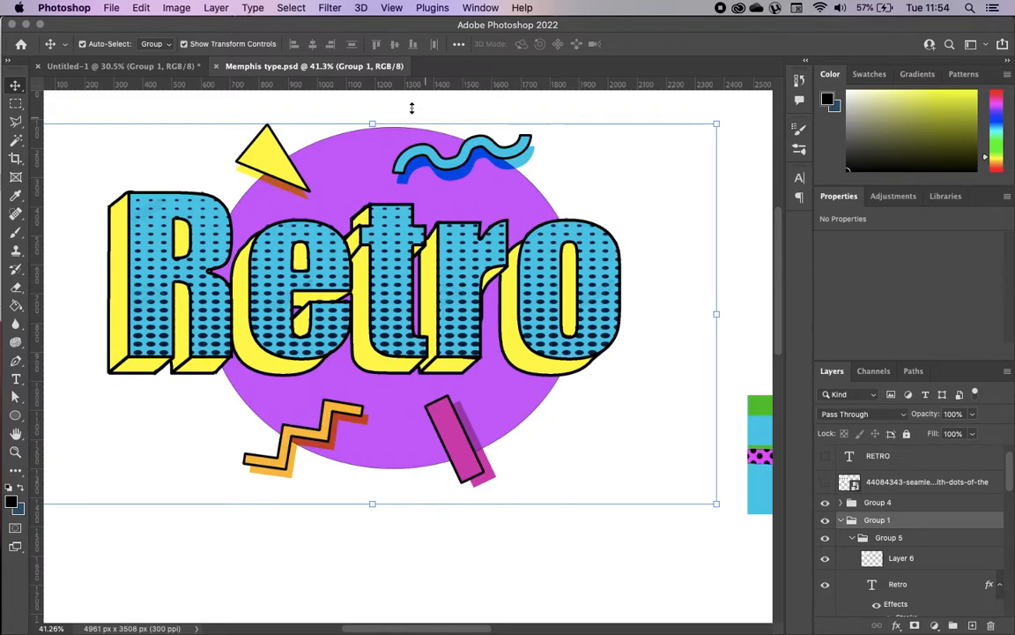
pyautogui.click(145, 66)
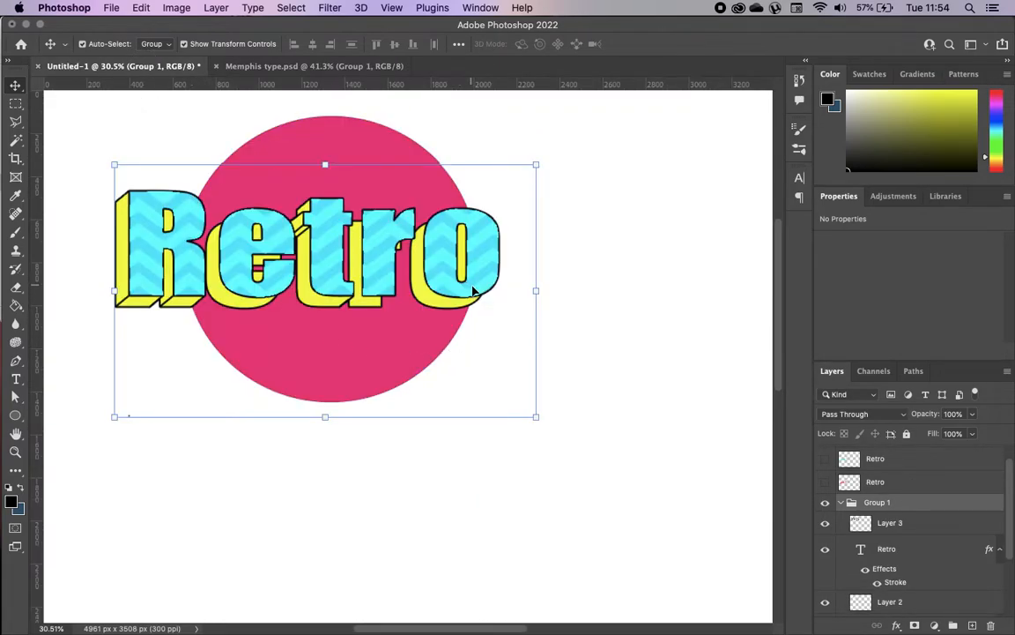
pyautogui.moveTo(473, 290); pyautogui.dragTo(480, 287)
pyautogui.click(607, 340)
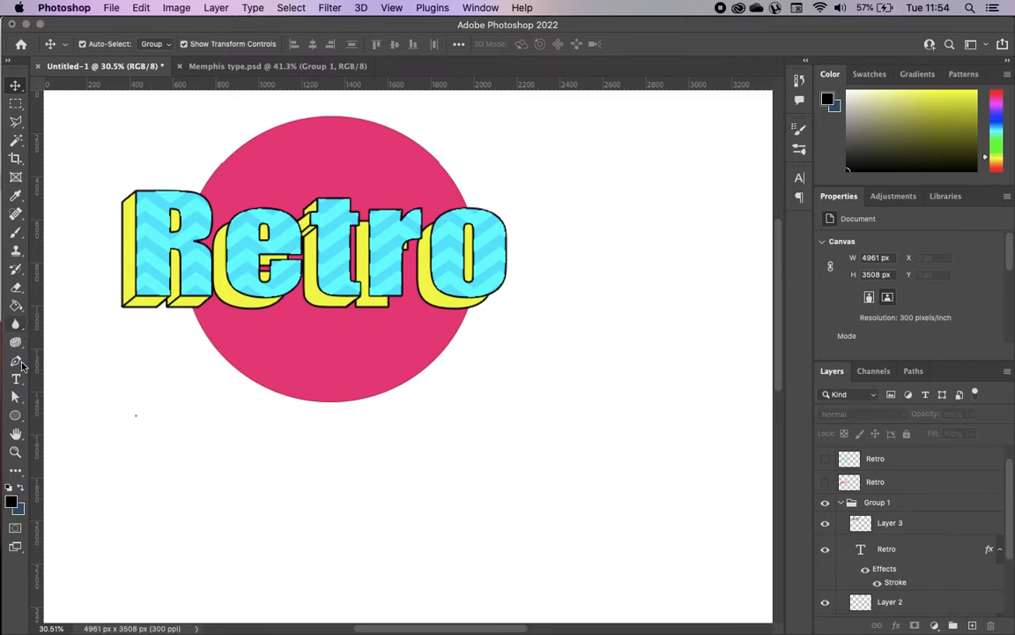
# Draw a triangle about 172 by 247 px across the pink circle's upper-left edge with the Triangle tool
pyautogui.click(14, 415)
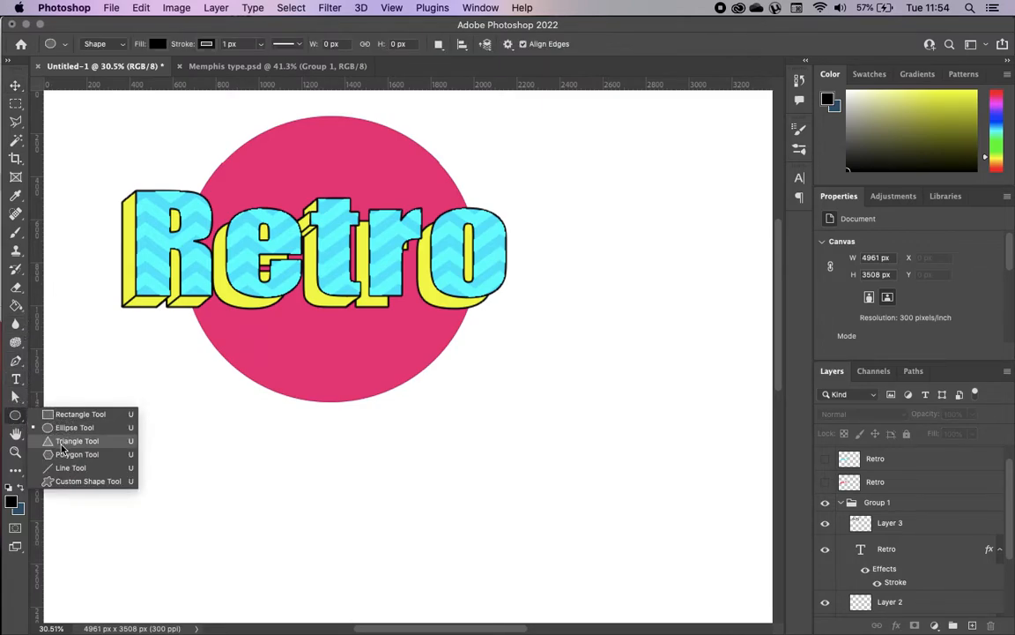
pyautogui.click(64, 443)
pyautogui.moveTo(228, 119); pyautogui.dragTo(265, 171)
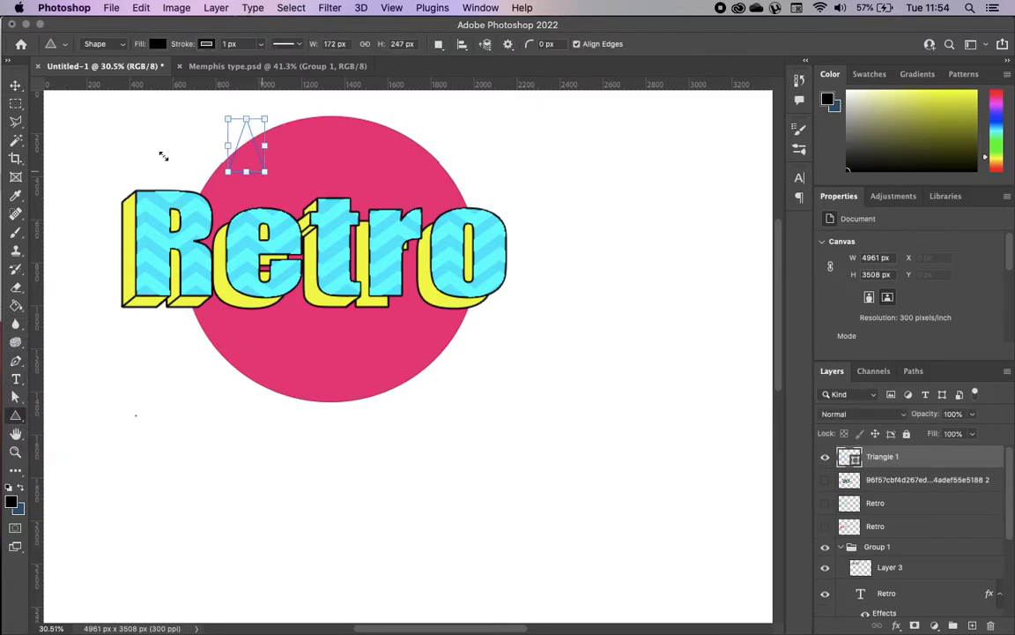
# Fill the triangle with yellow and reduce its shape outline to 0 px
pyautogui.click(16, 86)
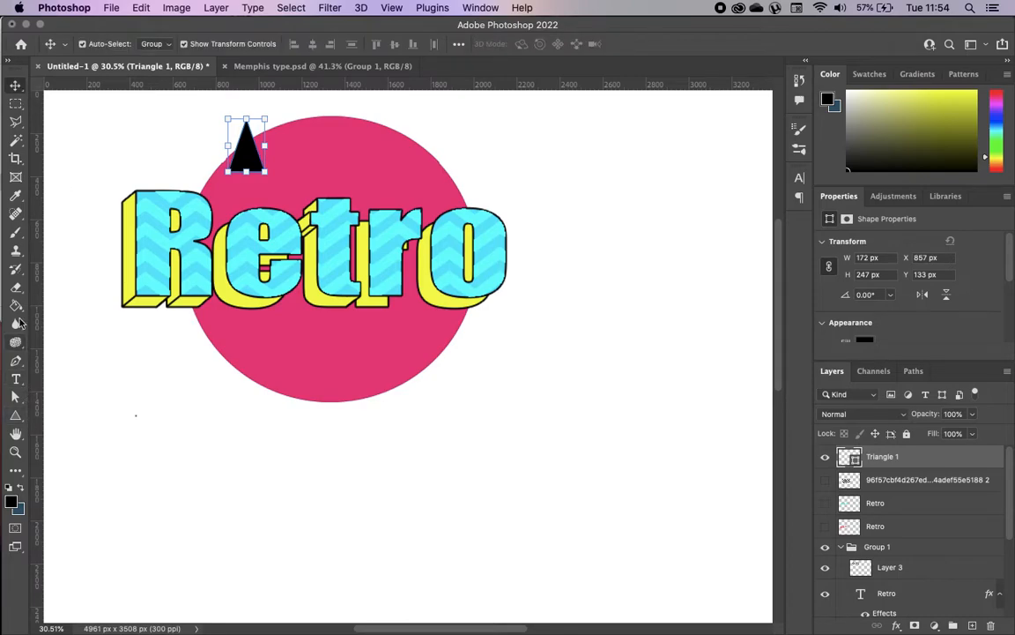
pyautogui.scroll(-2, 868, 300)
pyautogui.click(866, 287)
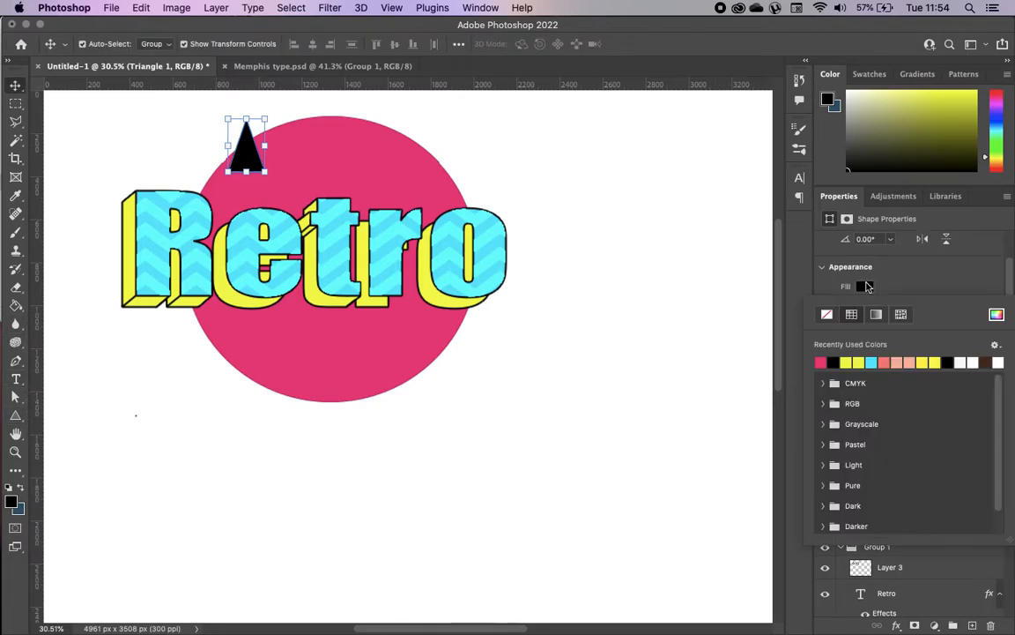
pyautogui.click(860, 362)
pyautogui.click(882, 301)
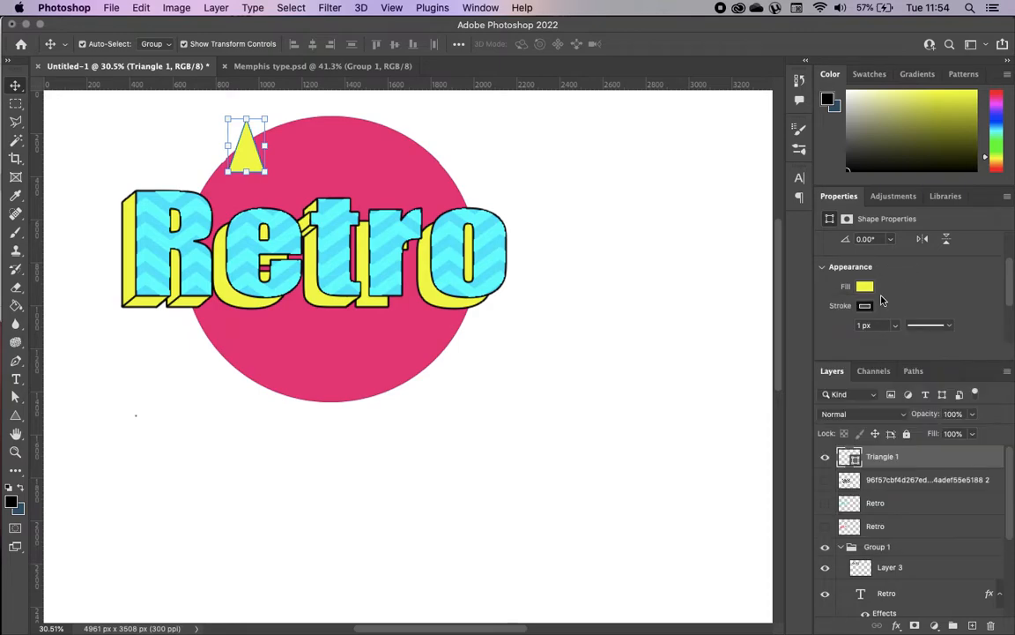
pyautogui.moveTo(896, 331)
pyautogui.mouseDown()
pyautogui.moveTo(895, 340)
pyautogui.moveTo(828, 344)
pyautogui.mouseUp()
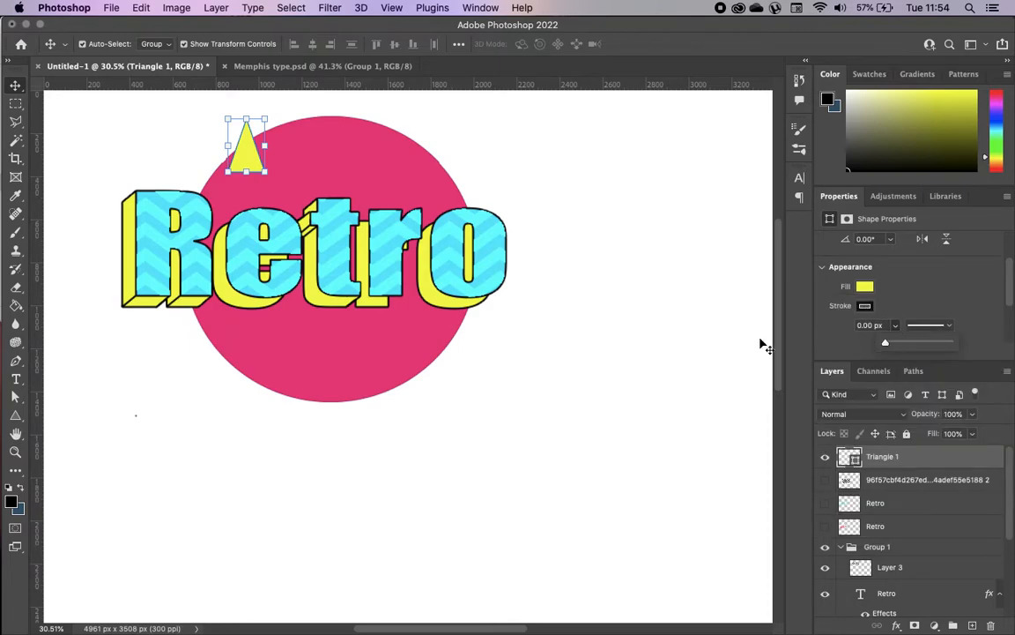
# Add an 8 px black centered Stroke effect to the yellow triangle, and rotate it about 145°
pyautogui.doubleClick(950, 455)
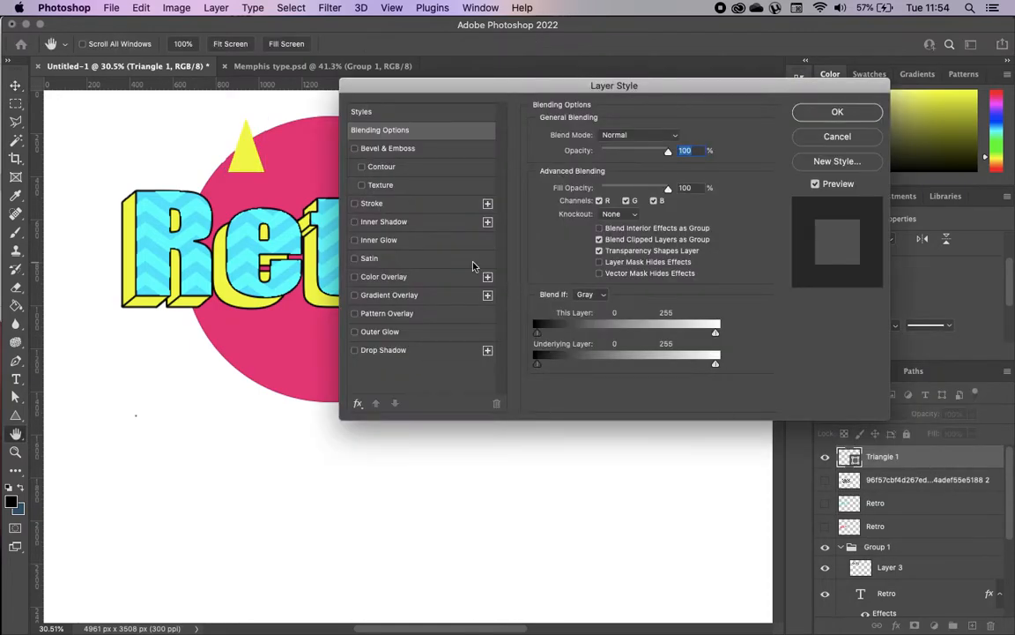
pyautogui.click(385, 206)
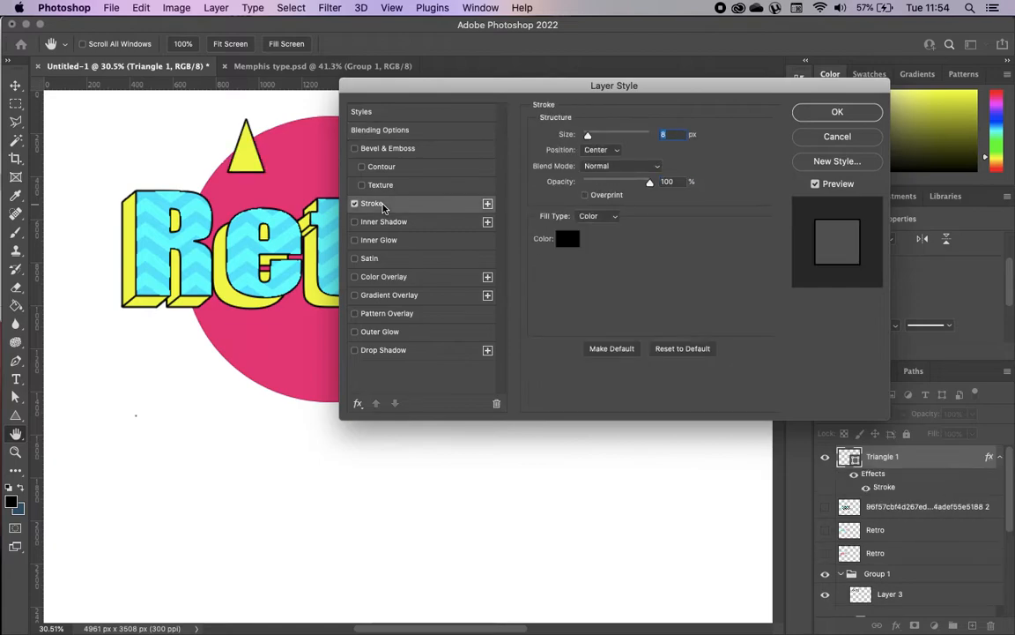
pyautogui.click(837, 112)
pyautogui.moveTo(279, 110); pyautogui.dragTo(216, 203)
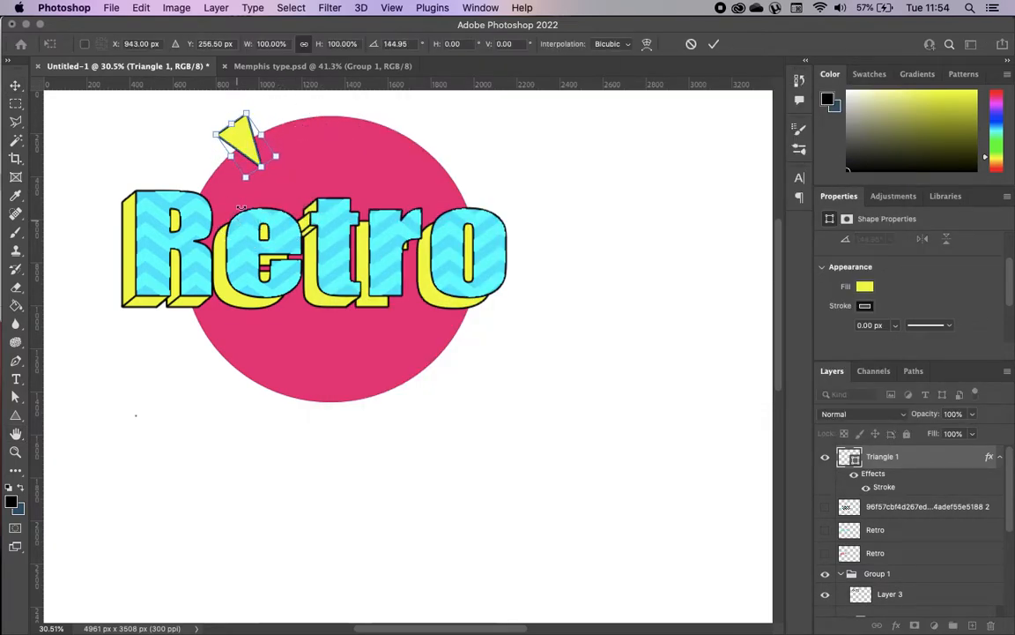
# Draw a rectangle about 97 by 295 px across the pink circle's lower edge, and fill it with cyan
pyautogui.click(15, 415)
pyautogui.click(54, 414)
pyautogui.moveTo(357, 344); pyautogui.dragTo(381, 407)
pyautogui.click(867, 341)
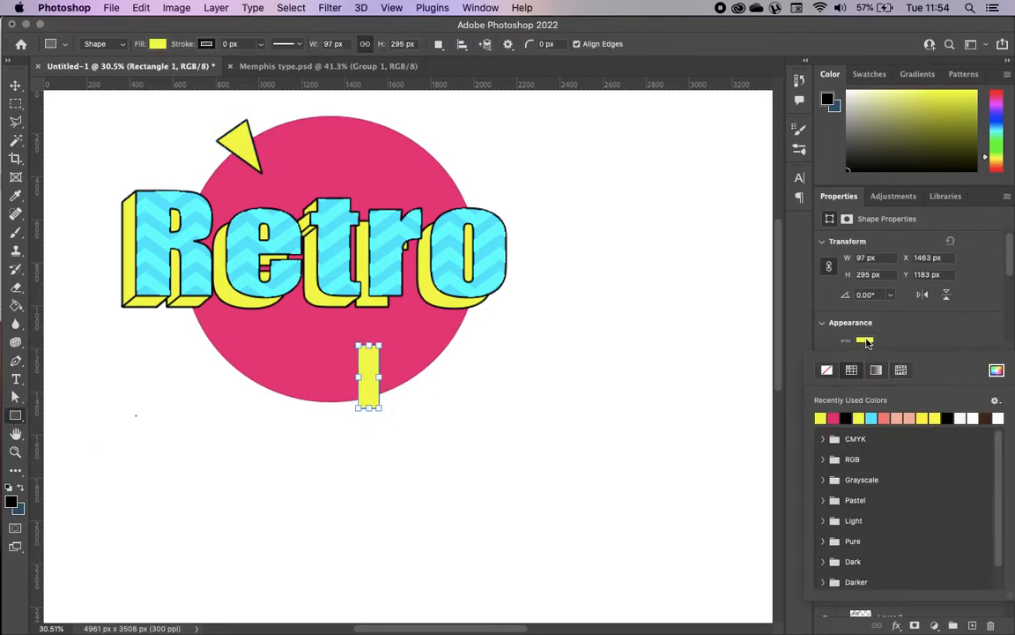
pyautogui.click(871, 418)
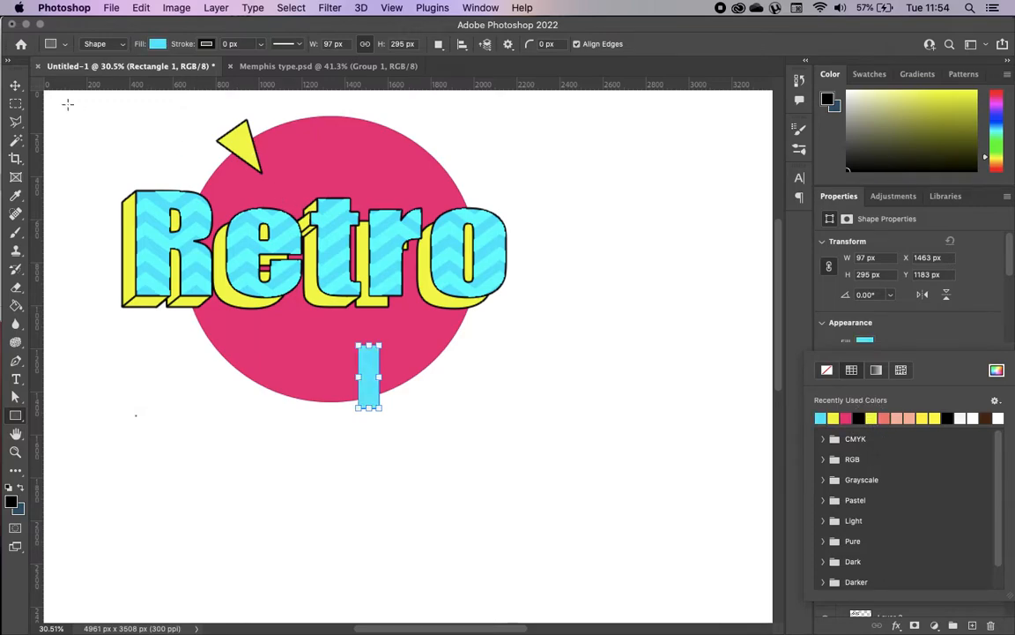
# Outline the cyan rectangle with a black Stroke layer effect
pyautogui.click(16, 86)
pyautogui.click(922, 459)
pyautogui.doubleClick(922, 458)
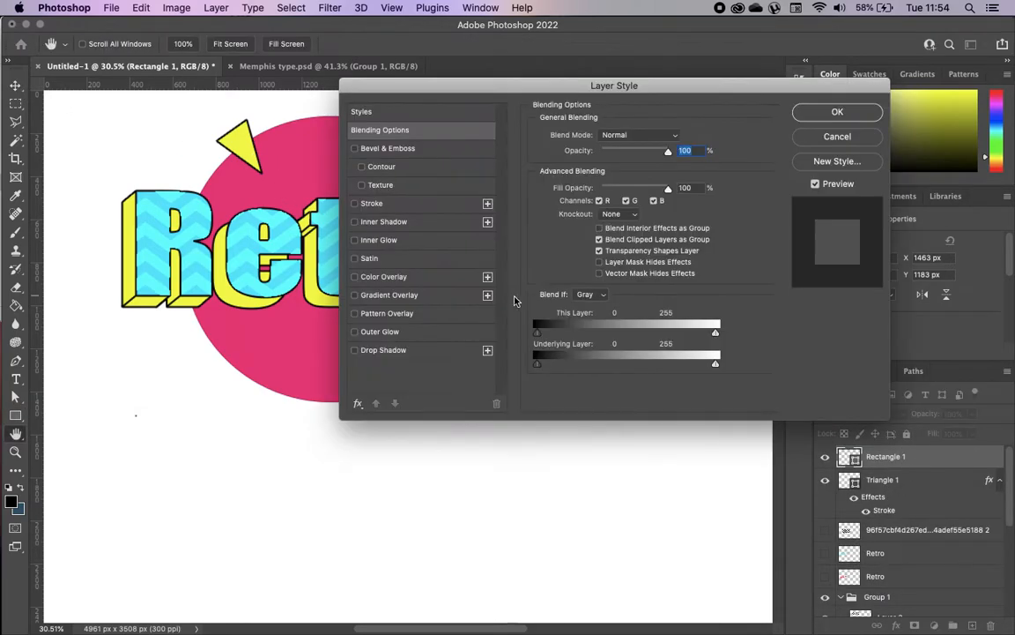
pyautogui.click(385, 204)
pyautogui.click(829, 113)
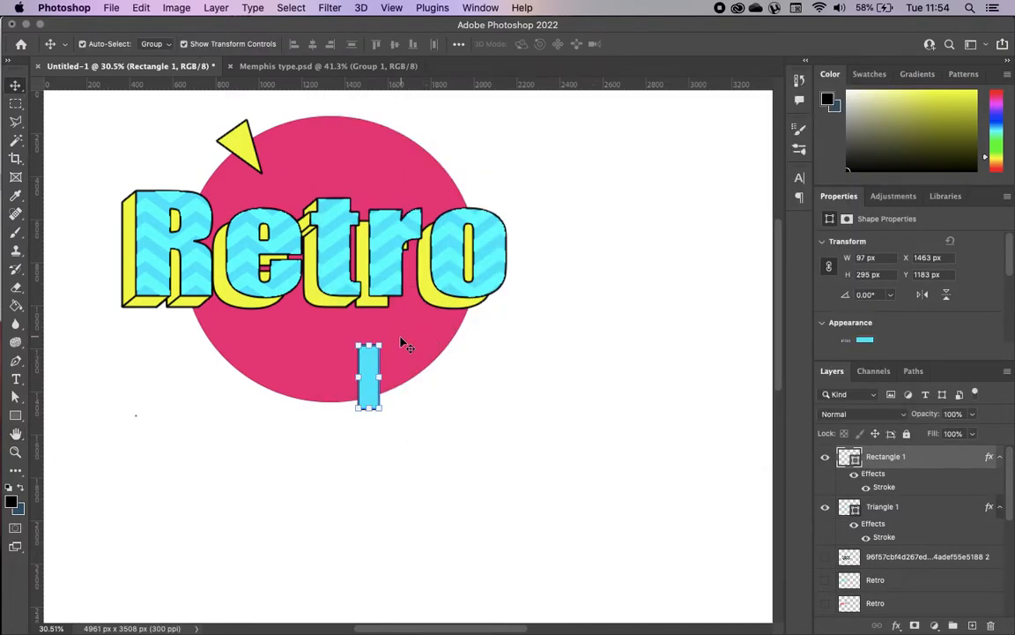
# Rotate the cyan rectangle to about -17° and shift it slightly right over the circle's lower-right edge
pyautogui.press('super+t')
pyautogui.moveTo(398, 341); pyautogui.dragTo(394, 379)
pyautogui.click(715, 44)
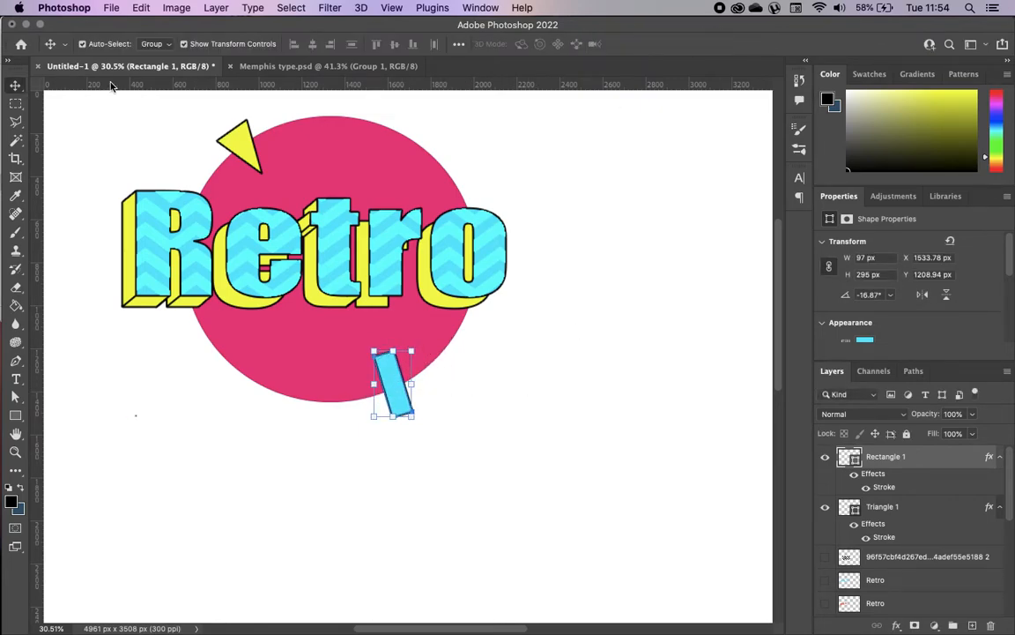
# Check the shapes in Memphis type.psd, and draw a stepped zigzag about 400 by 233 px below Untitled-1's circle at lower left with the Pen tool
pyautogui.click(260, 66)
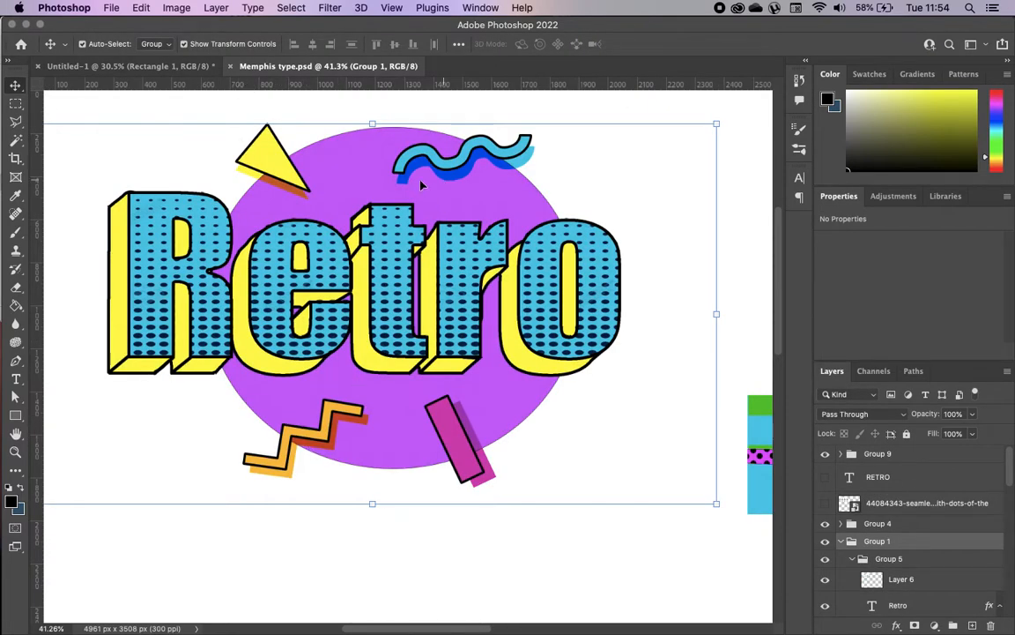
pyautogui.click(162, 67)
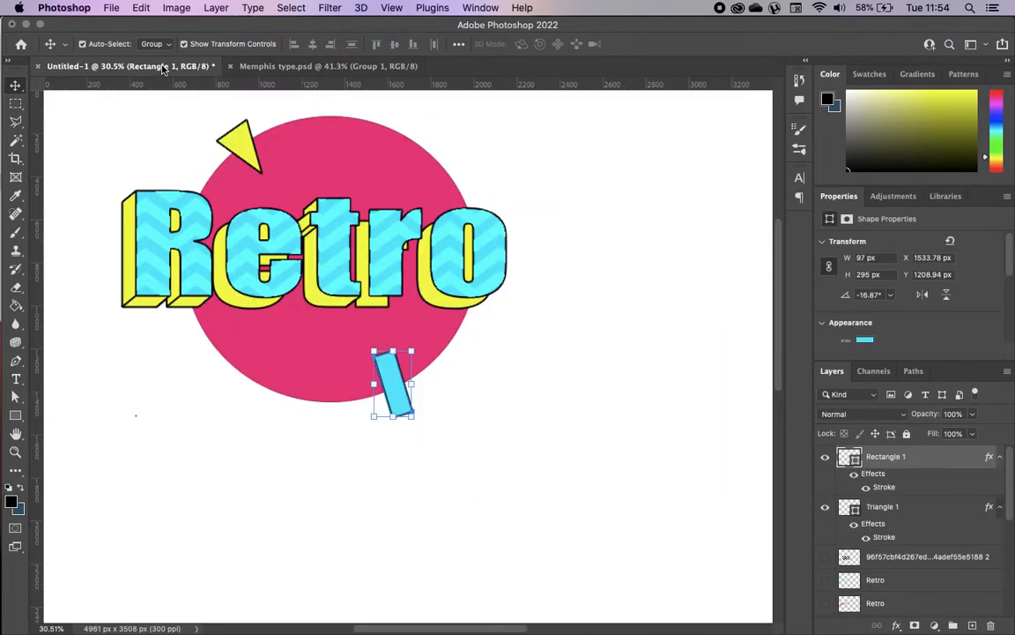
pyautogui.click(15, 362)
pyautogui.rightClick(15, 362)
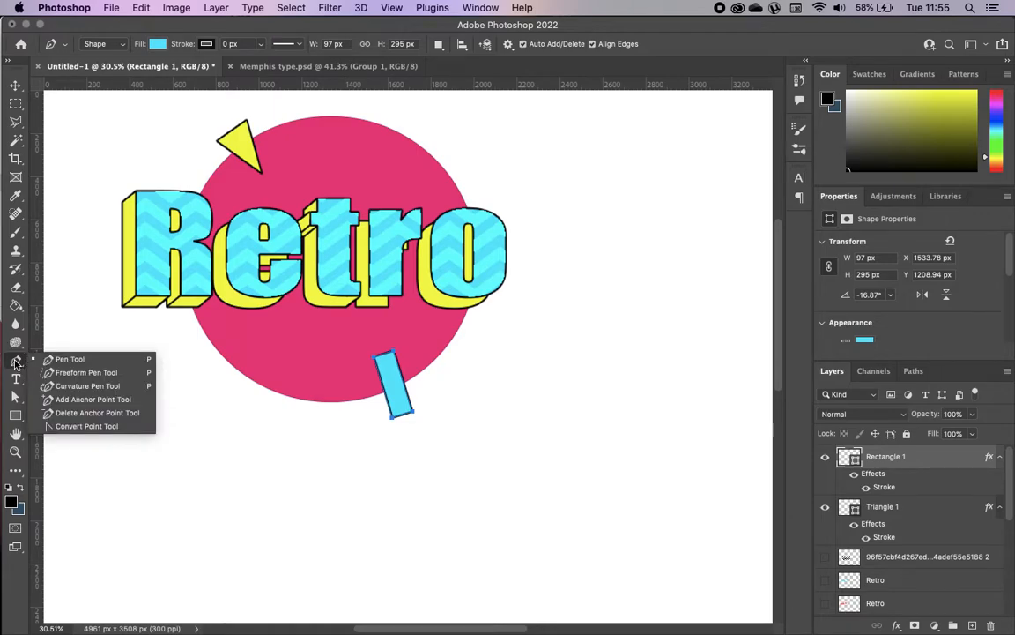
pyautogui.click(59, 360)
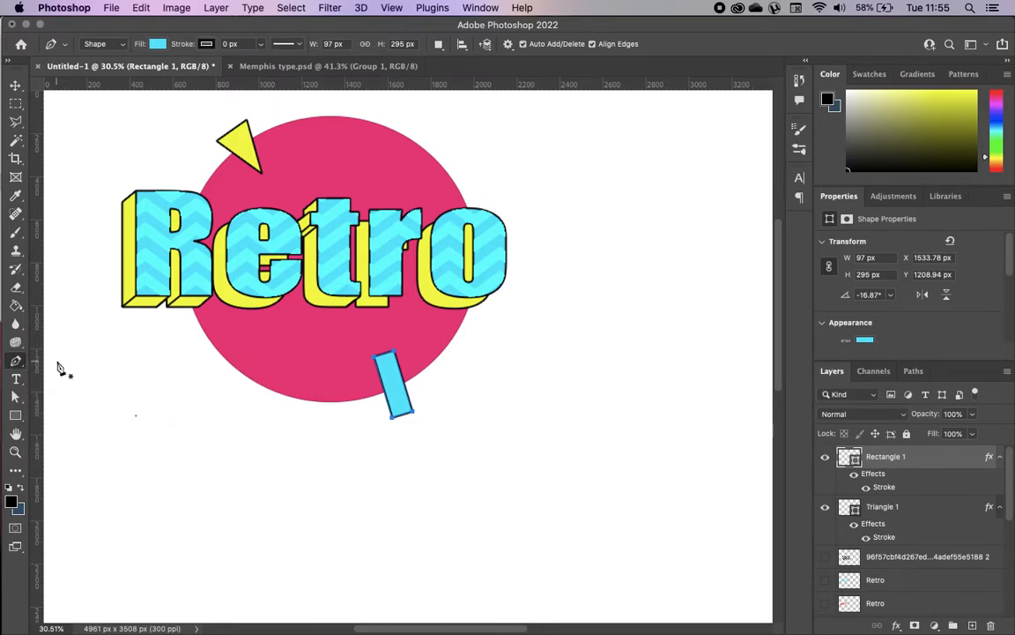
pyautogui.scroll(5, 215, 439)
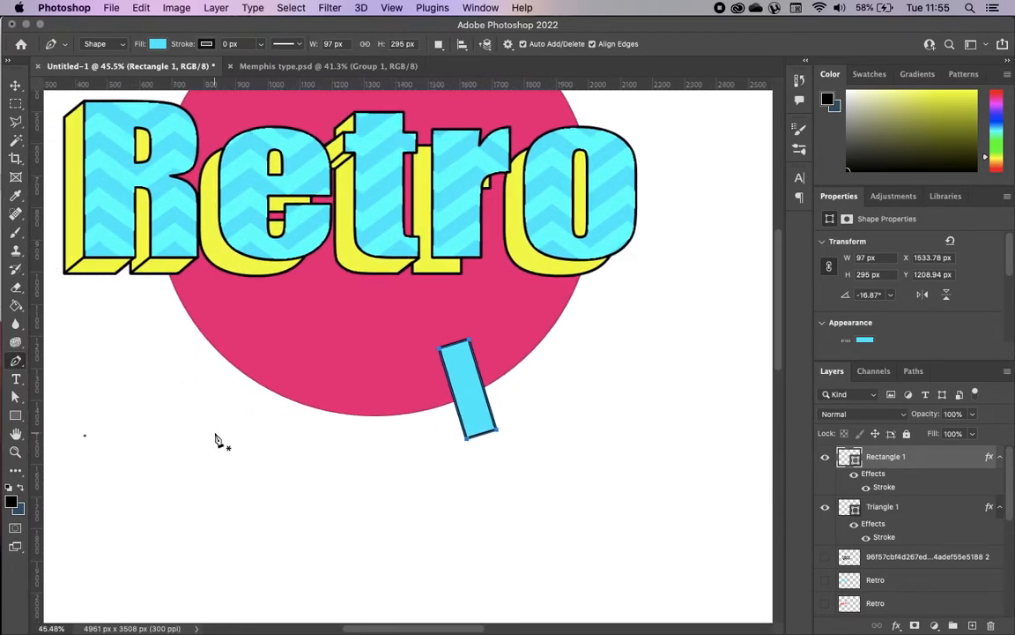
pyautogui.hscroll(-3, 215, 439)
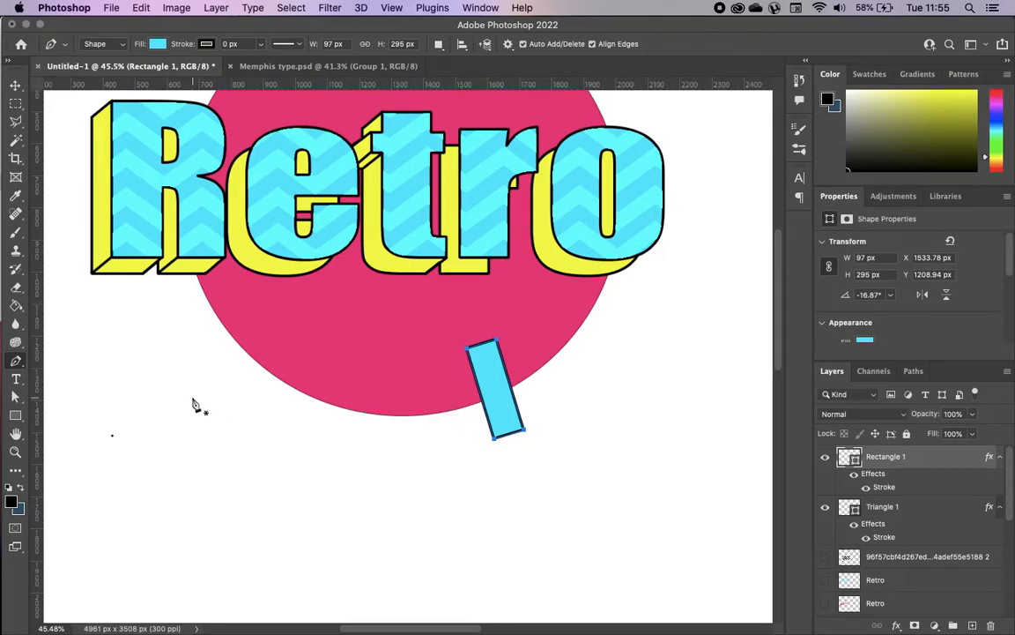
pyautogui.click(196, 362)
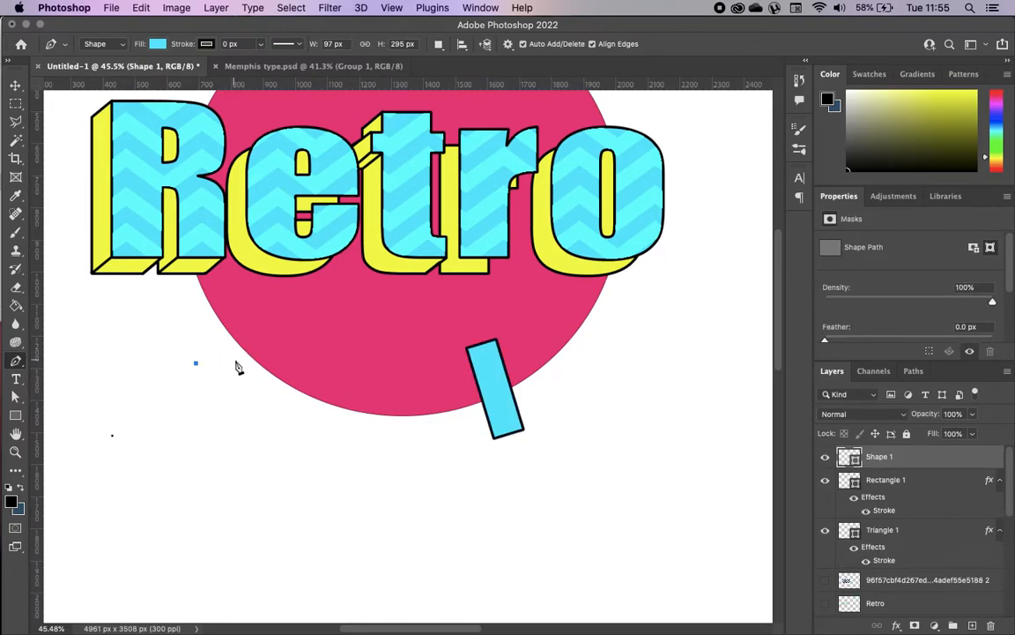
pyautogui.click(236, 361)
pyautogui.click(240, 394)
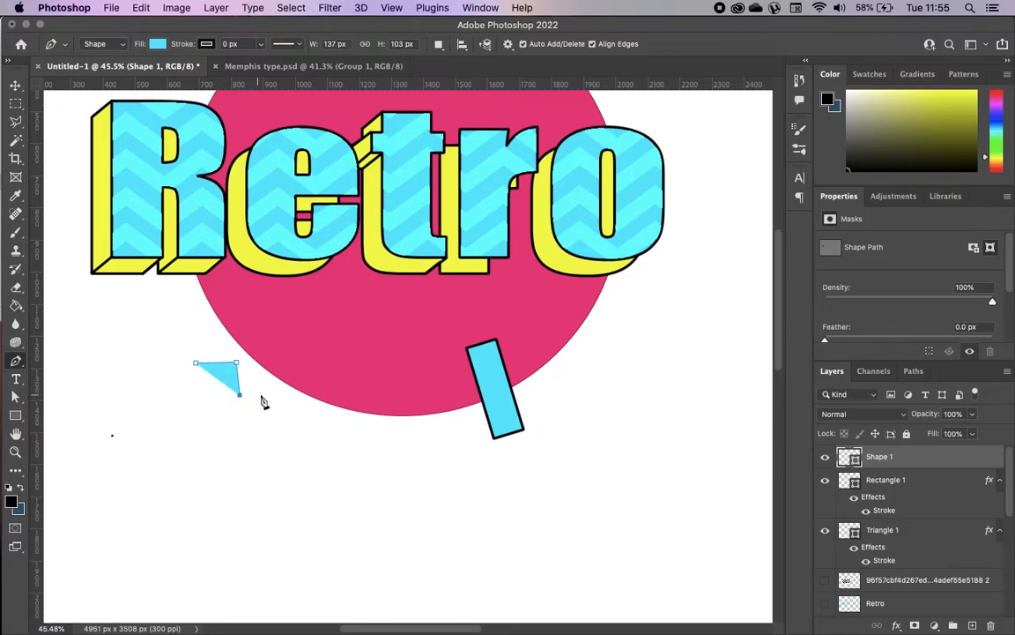
pyautogui.click(279, 396)
pyautogui.click(283, 435)
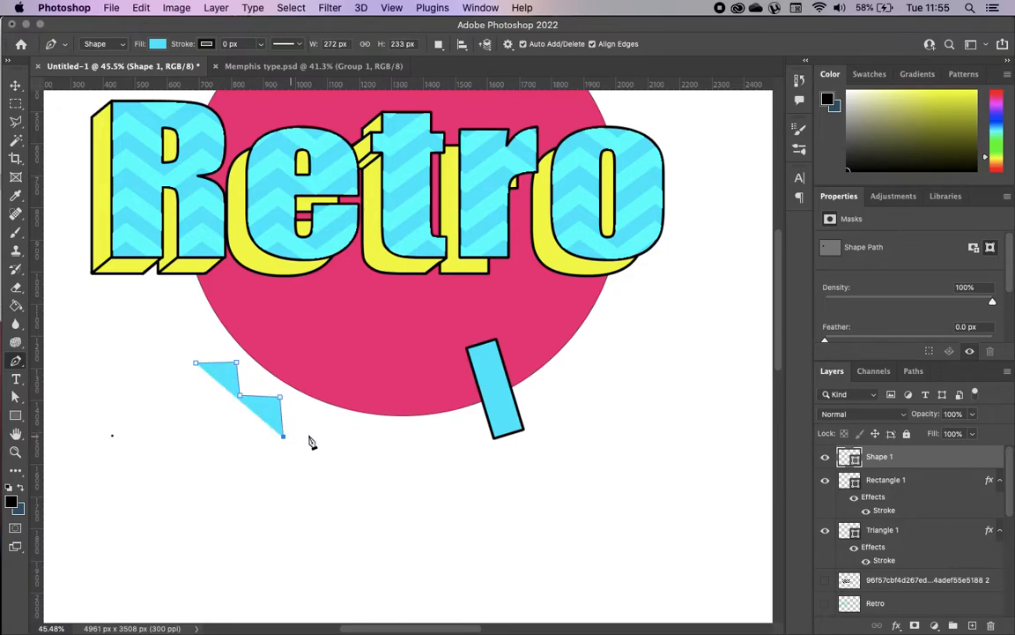
pyautogui.click(324, 435)
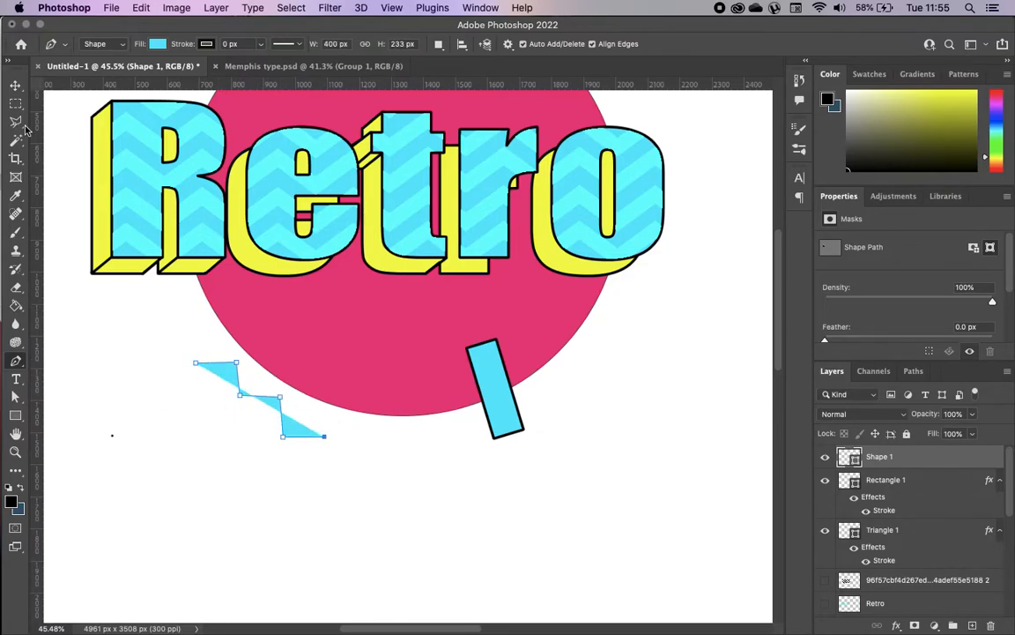
# Remove the zigzag's fill and give it a salmon shape stroke 42.89 px wide
pyautogui.click(156, 44)
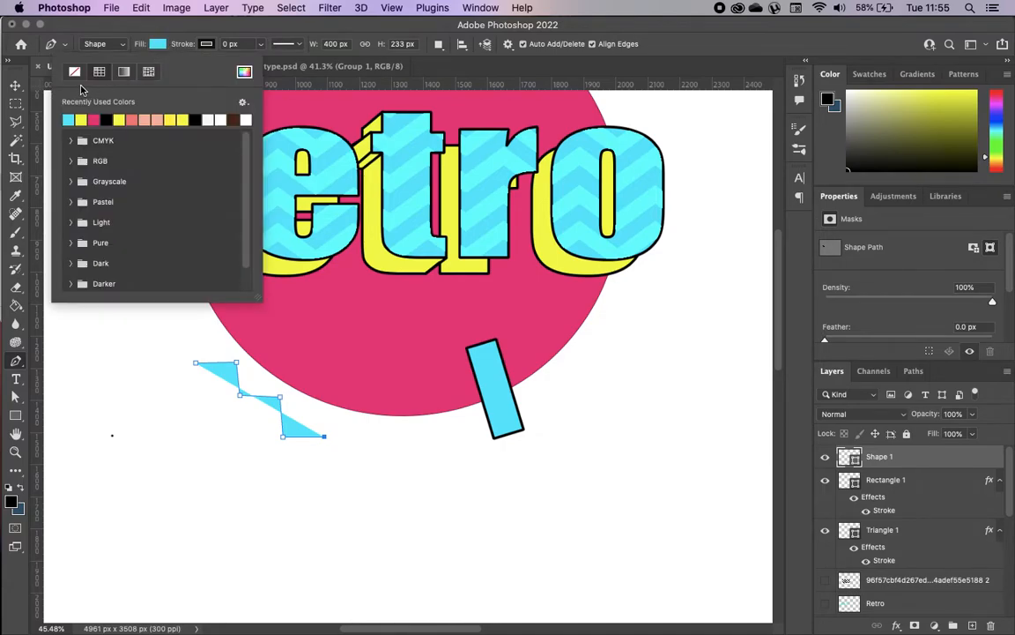
pyautogui.click(75, 71)
pyautogui.click(207, 44)
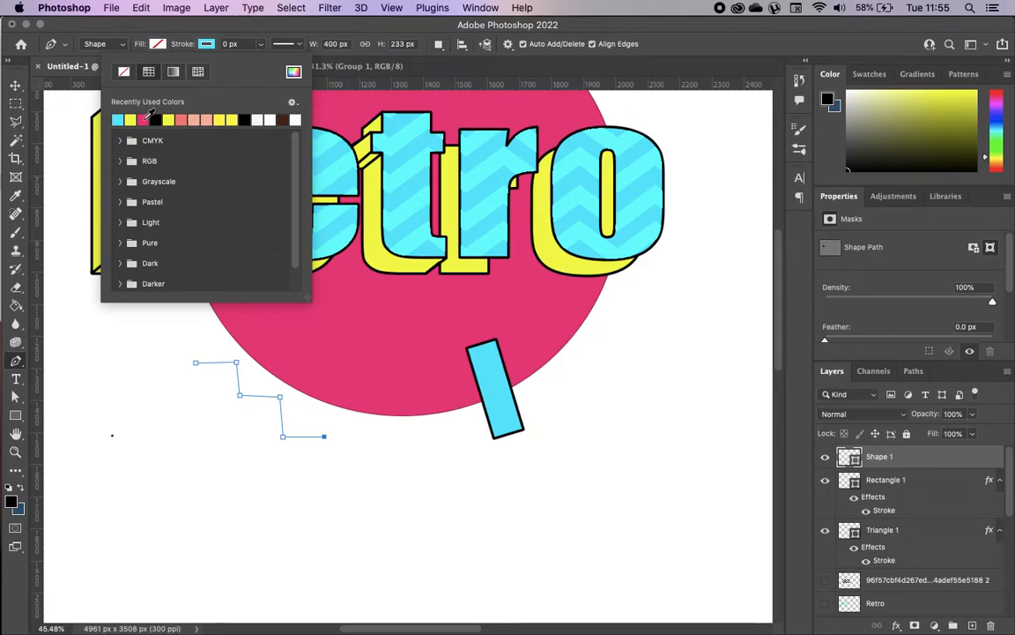
pyautogui.click(182, 119)
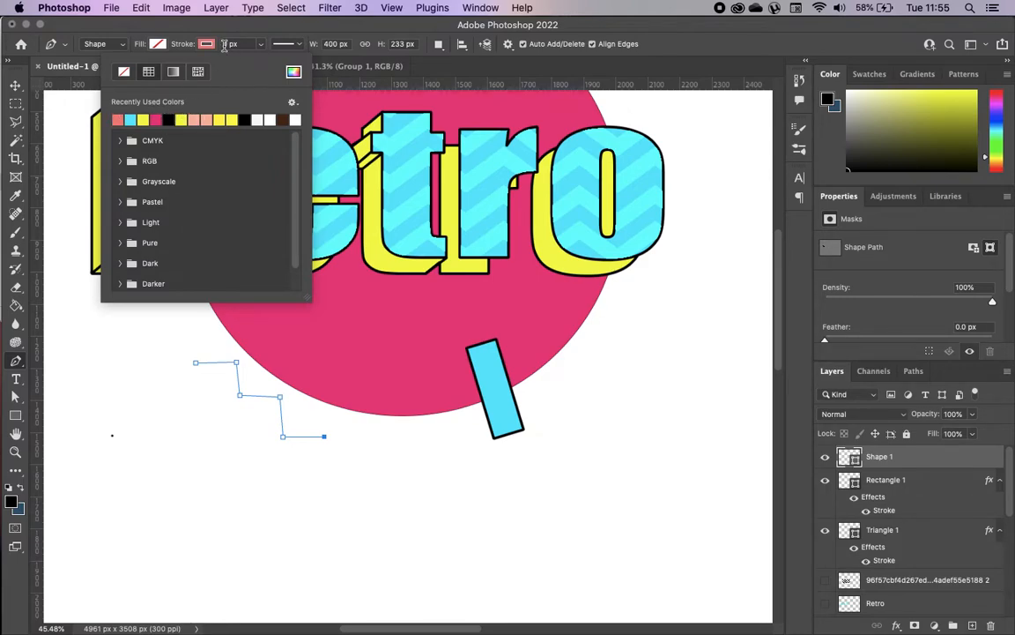
pyautogui.click(256, 46)
pyautogui.moveTo(261, 61); pyautogui.dragTo(282, 63)
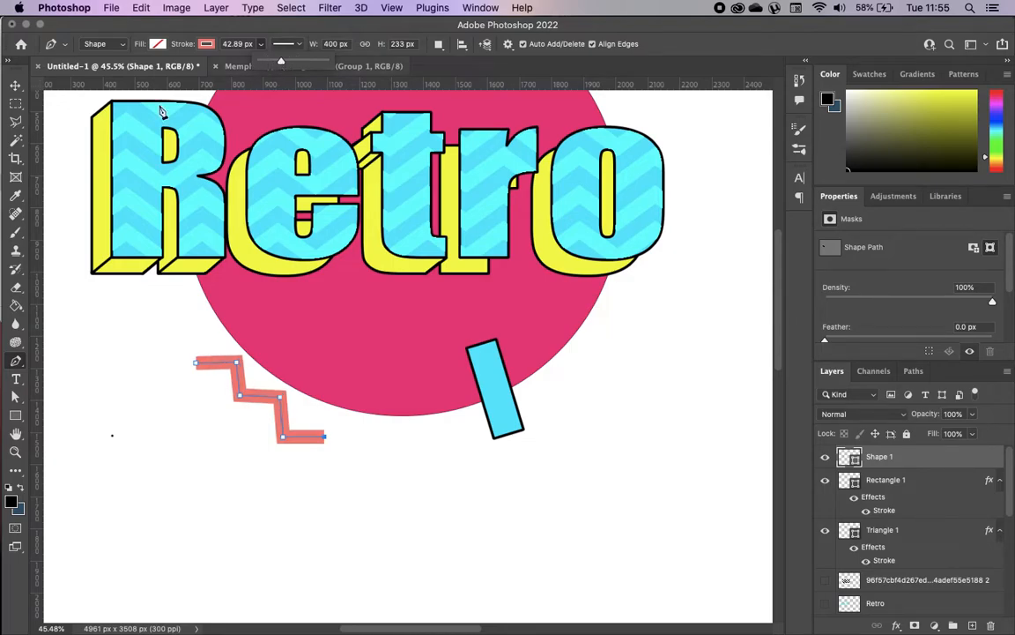
# Nudge the zigzag slightly down and left, and outline it with an 8 px black centered Stroke effect
pyautogui.click(15, 85)
pyautogui.moveTo(295, 436); pyautogui.dragTo(277, 442)
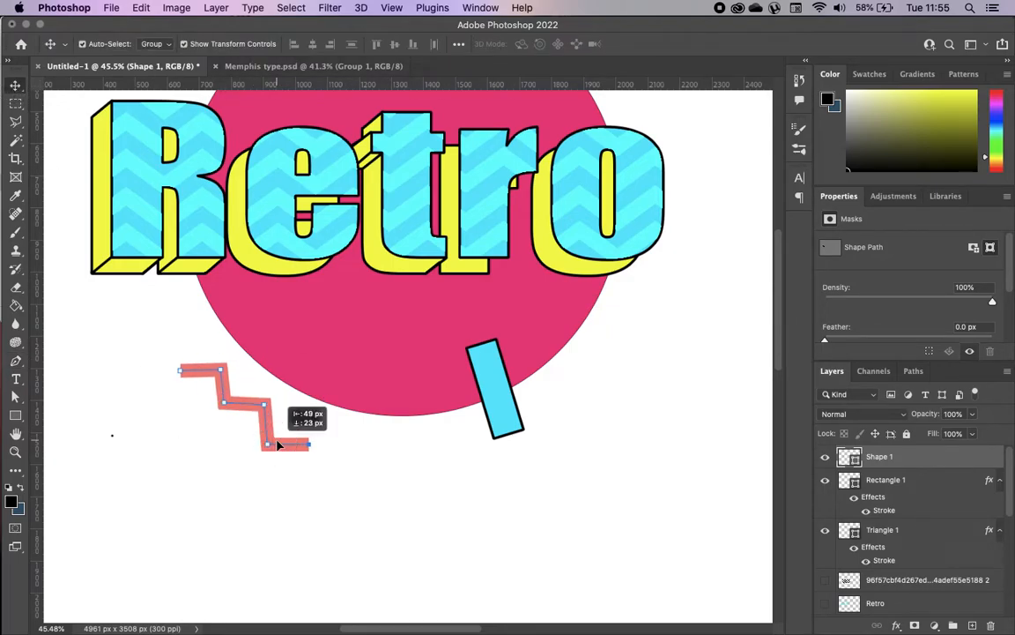
pyautogui.click(468, 463)
pyautogui.click(294, 446)
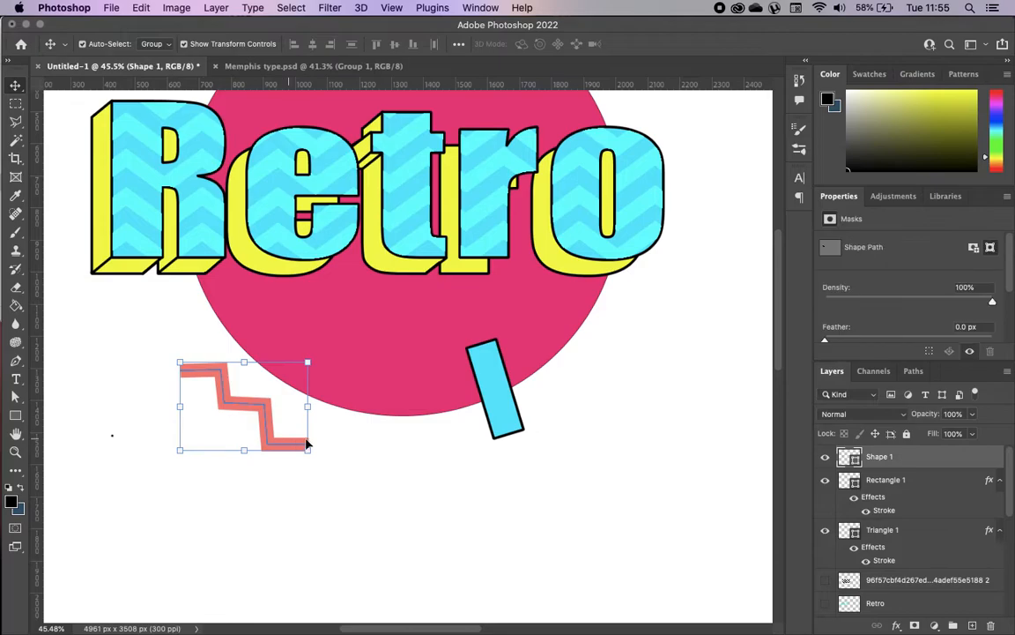
pyautogui.doubleClick(916, 454)
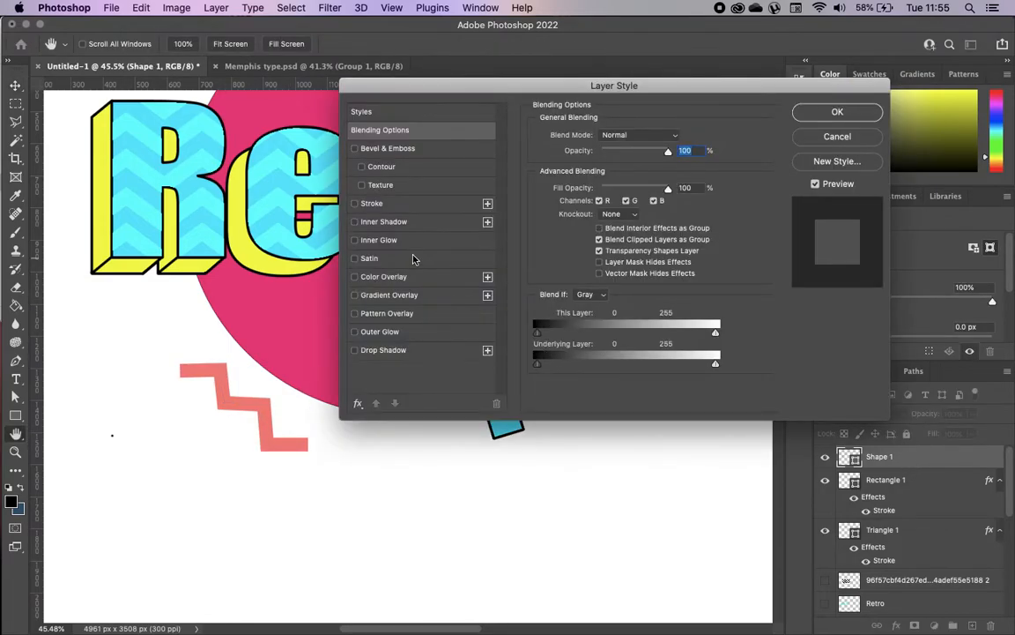
pyautogui.click(371, 204)
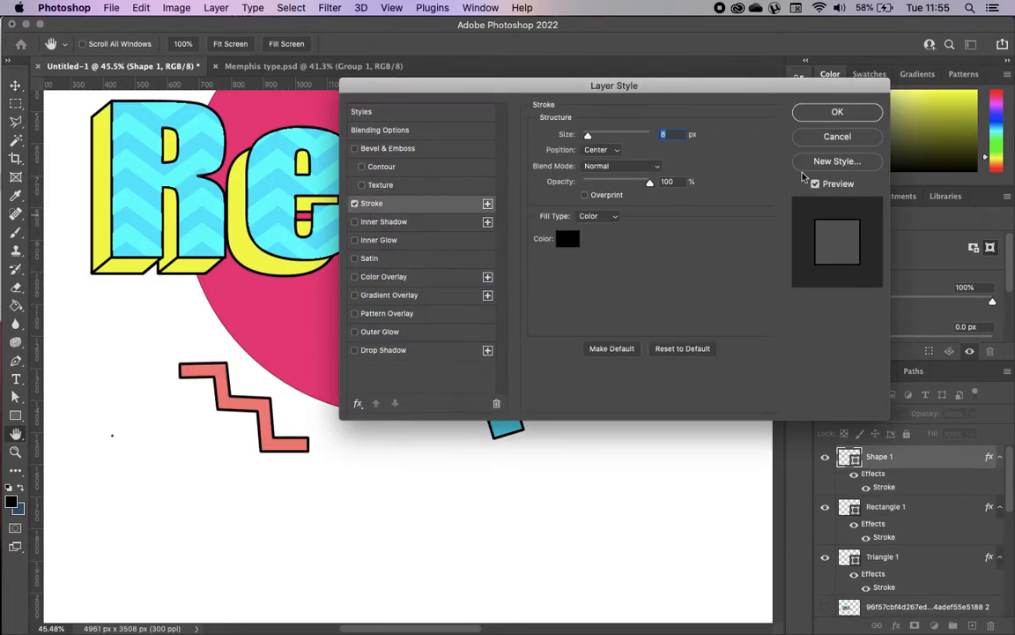
pyautogui.click(837, 111)
# Move the zigzag onto the pink circle's upper-right area and rotate it about -27°
pyautogui.moveTo(264, 414); pyautogui.dragTo(522, 248)
pyautogui.moveTo(492, 192); pyautogui.dragTo(466, 204)
pyautogui.moveTo(499, 248)
pyautogui.mouseDown()
pyautogui.moveTo(486, 250)
pyautogui.moveTo(493, 242)
pyautogui.mouseUp()
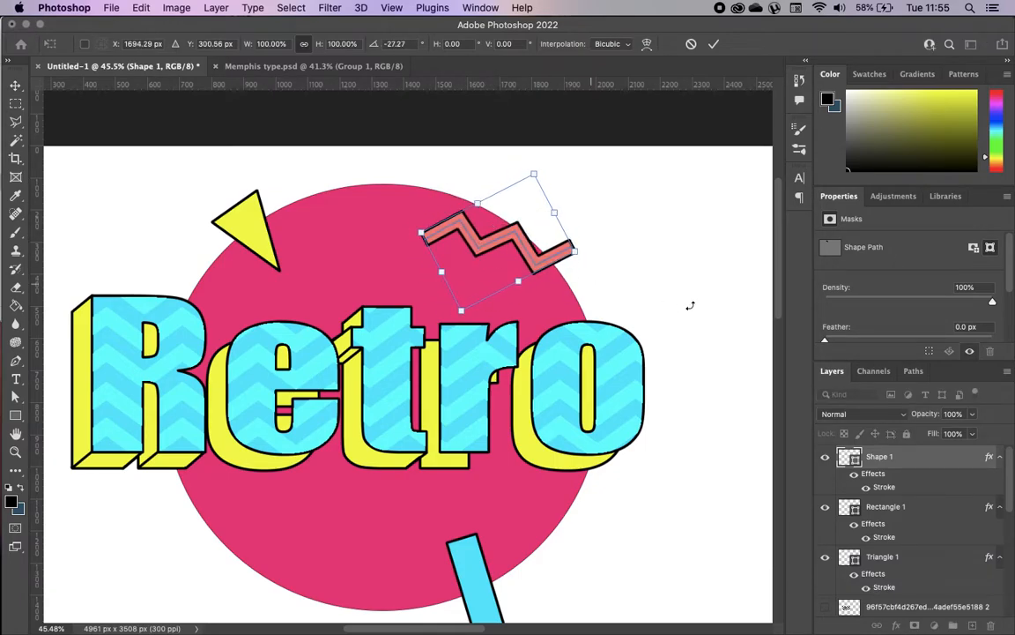
# Compare with Memphis type.psd, and tilt the zigzag slightly further and shift it right across the circle's upper-right edge
pyautogui.click(235, 66)
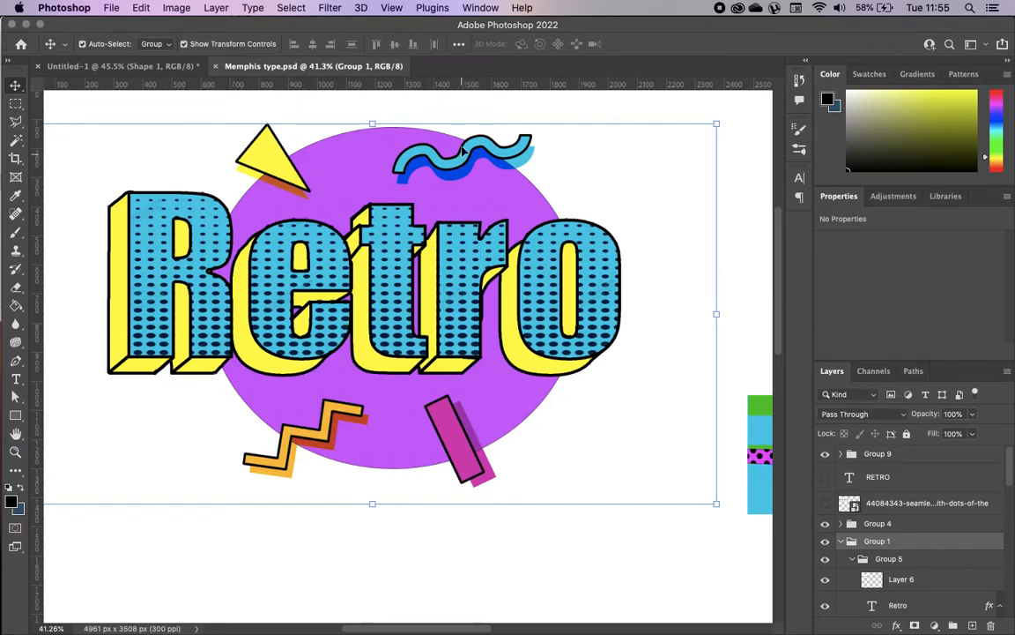
pyautogui.click(121, 65)
pyautogui.moveTo(515, 199); pyautogui.dragTo(532, 202)
pyautogui.moveTo(575, 135); pyautogui.dragTo(536, 134)
pyautogui.doubleClick(521, 187)
pyautogui.moveTo(557, 200); pyautogui.dragTo(533, 198)
# Draw an open wavy path with the Pen tool in the empty area below the letter R, with two crests and two troughs
pyautogui.click(15, 360)
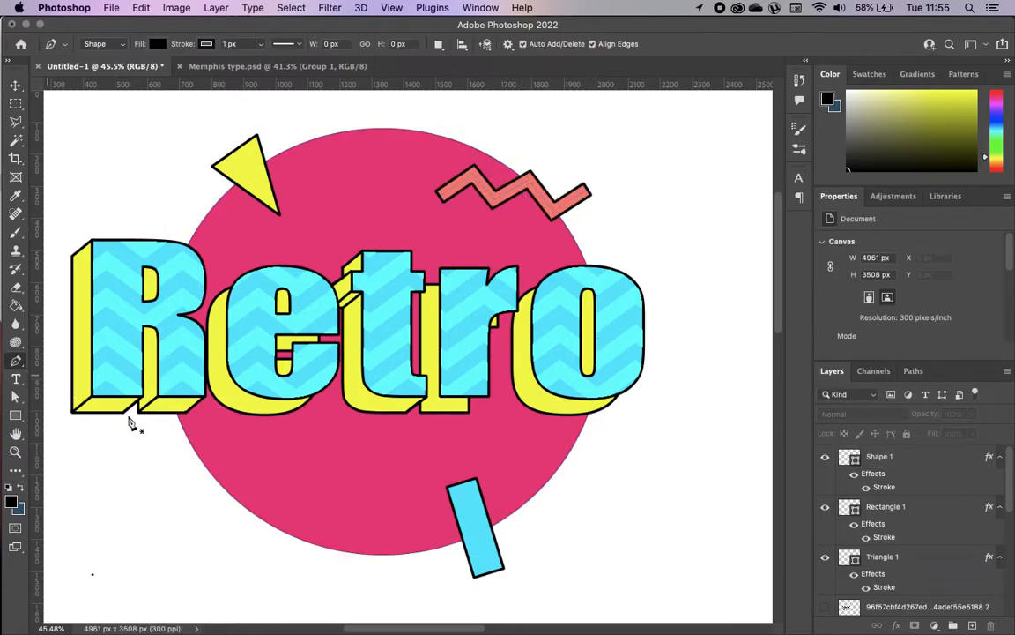
pyautogui.scroll(-5, 220, 476)
pyautogui.hscroll(-3, 219, 475)
pyautogui.click(187, 451)
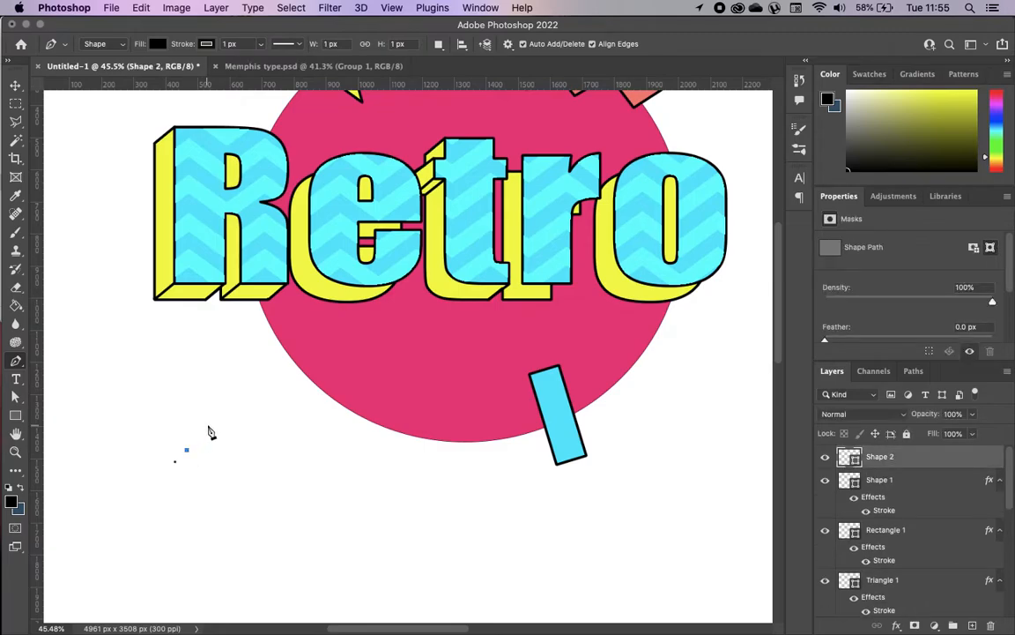
pyautogui.moveTo(214, 427); pyautogui.dragTo(233, 427)
pyautogui.click(229, 451)
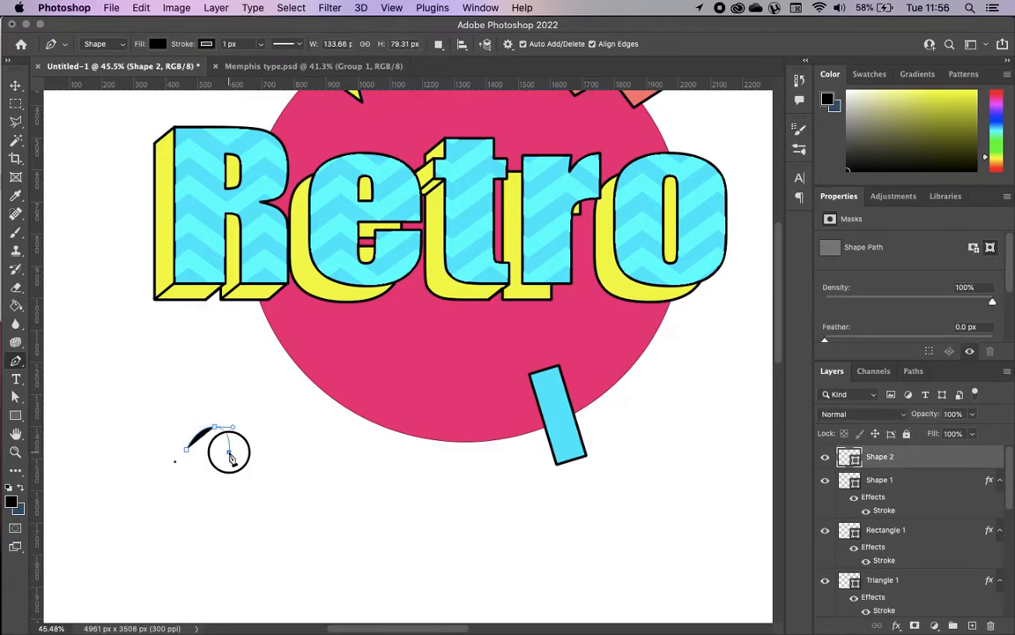
pyautogui.moveTo(247, 470); pyautogui.dragTo(270, 472)
pyautogui.moveTo(287, 427); pyautogui.dragTo(307, 427)
pyautogui.moveTo(325, 467); pyautogui.dragTo(346, 469)
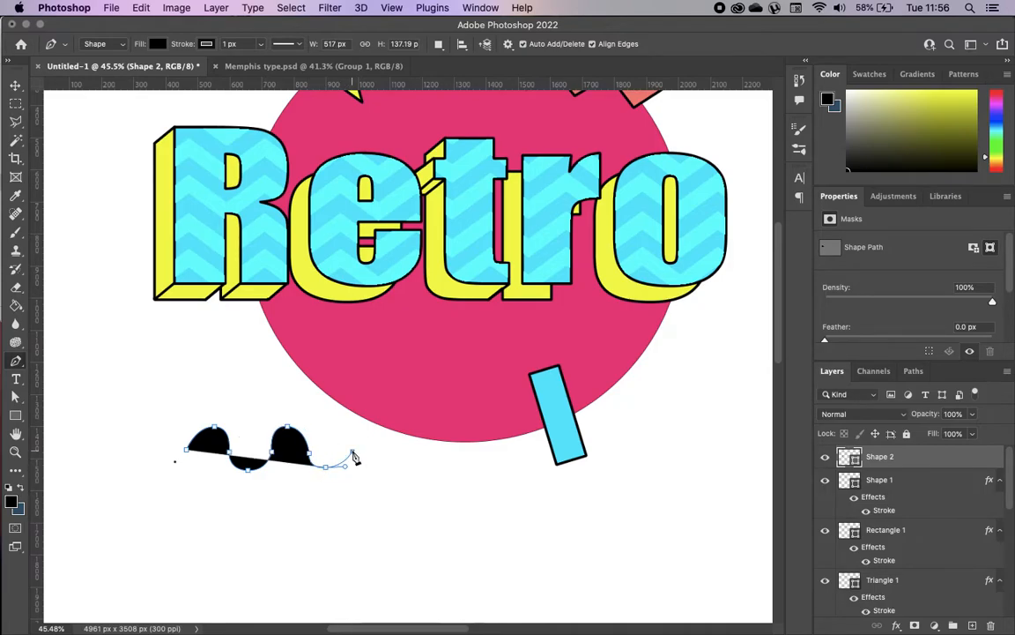
pyautogui.click(353, 451)
# Adjust the wave's crest and trough anchor points to even out its curves, making it about 517 px wide and 130 px high
pyautogui.moveTo(15, 397); pyautogui.dragTo(55, 411)
pyautogui.click(214, 427)
pyautogui.moveTo(214, 427); pyautogui.dragTo(210, 429)
pyautogui.moveTo(248, 470); pyautogui.dragTo(252, 472)
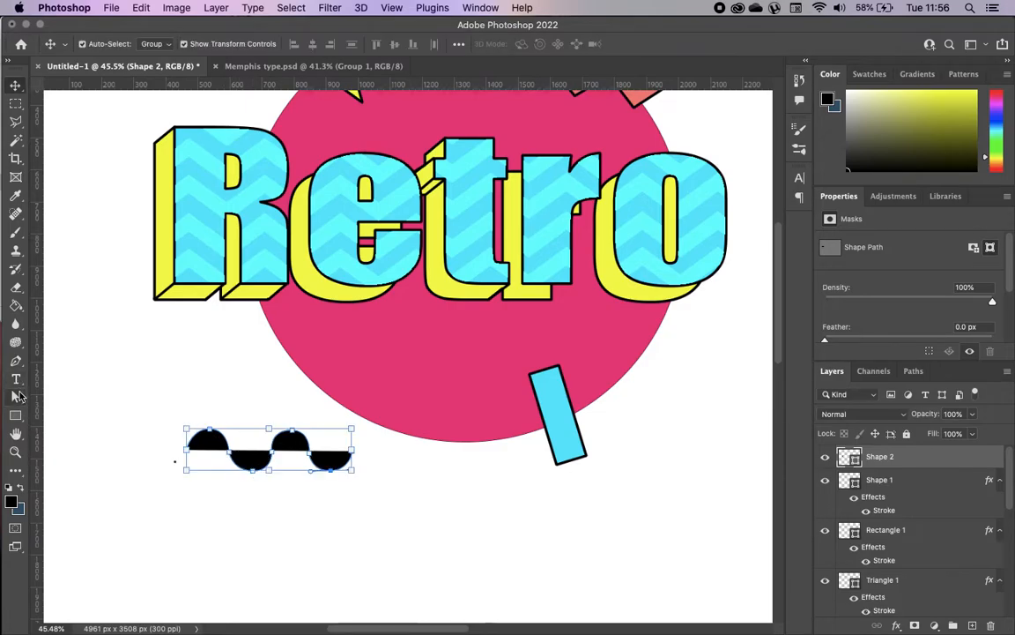
# Remove the wave's fill and give it a thick pastel purple shape stroke
pyautogui.click(19, 360)
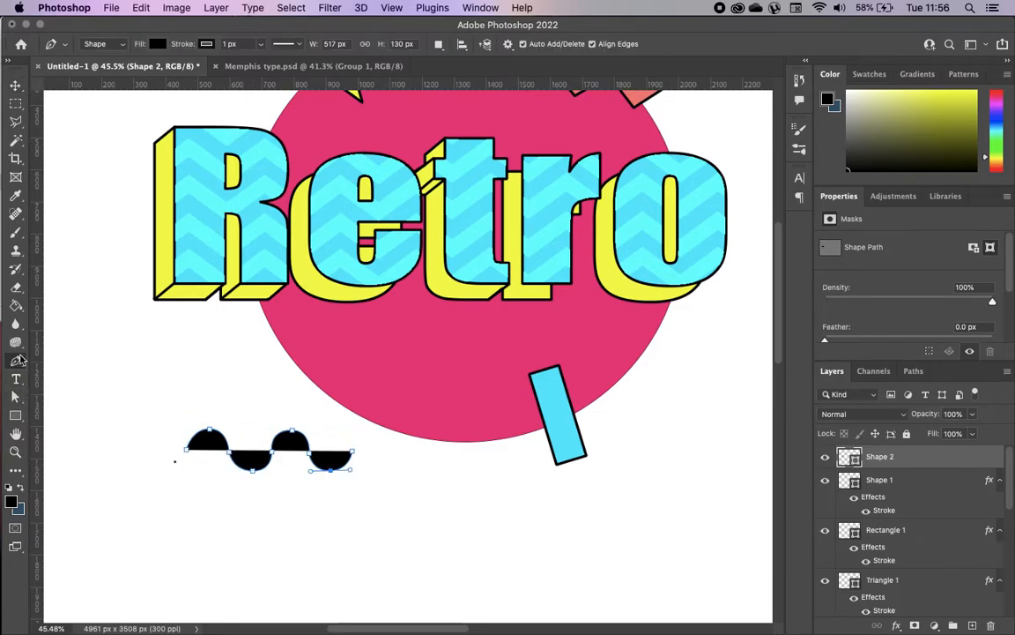
pyautogui.click(155, 44)
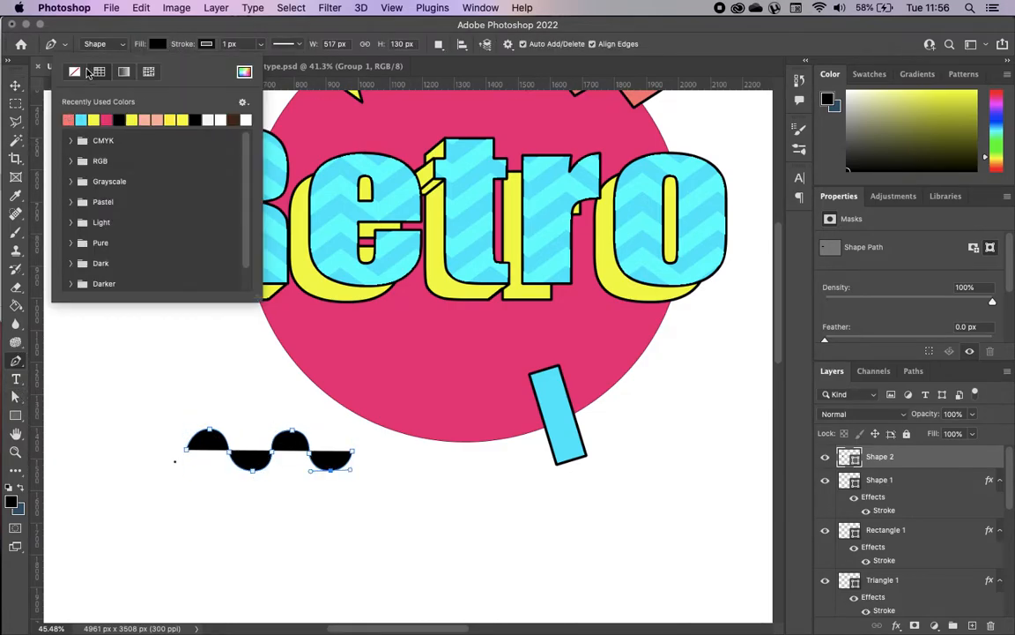
pyautogui.click(75, 72)
pyautogui.click(208, 45)
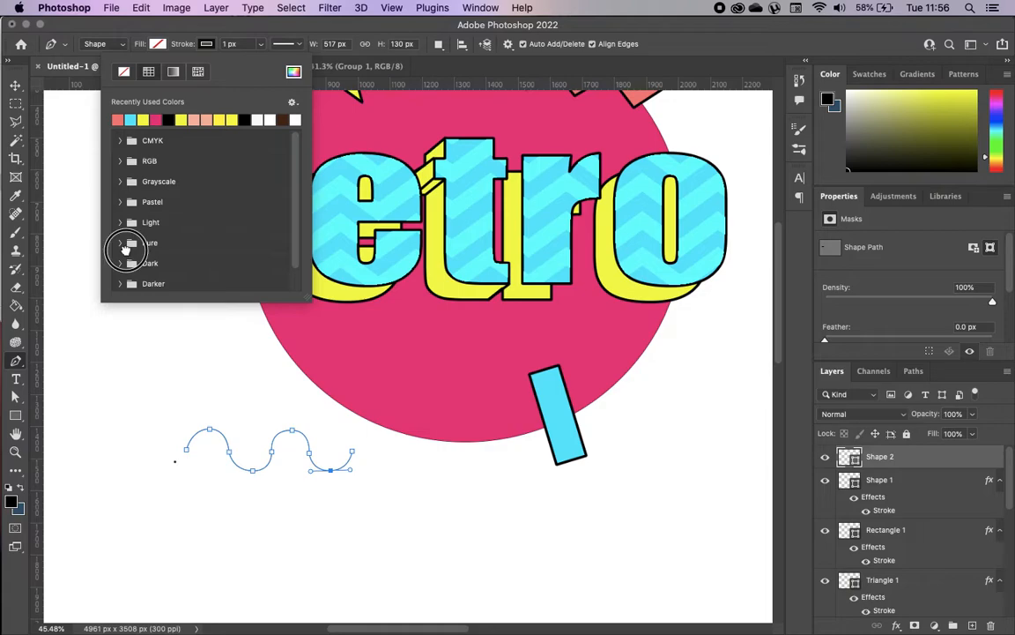
pyautogui.click(120, 202)
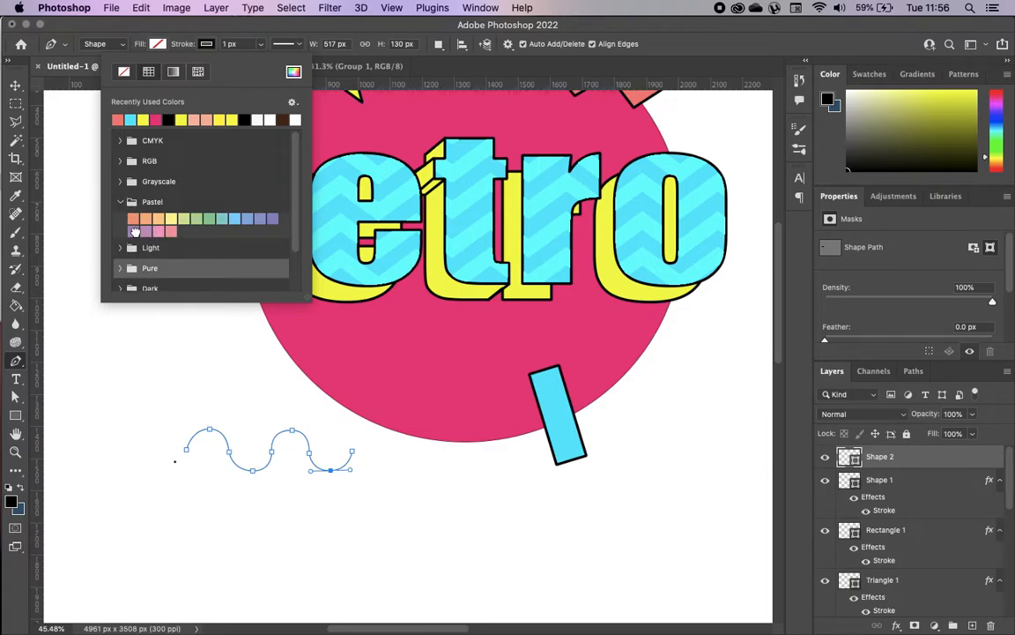
pyautogui.click(134, 231)
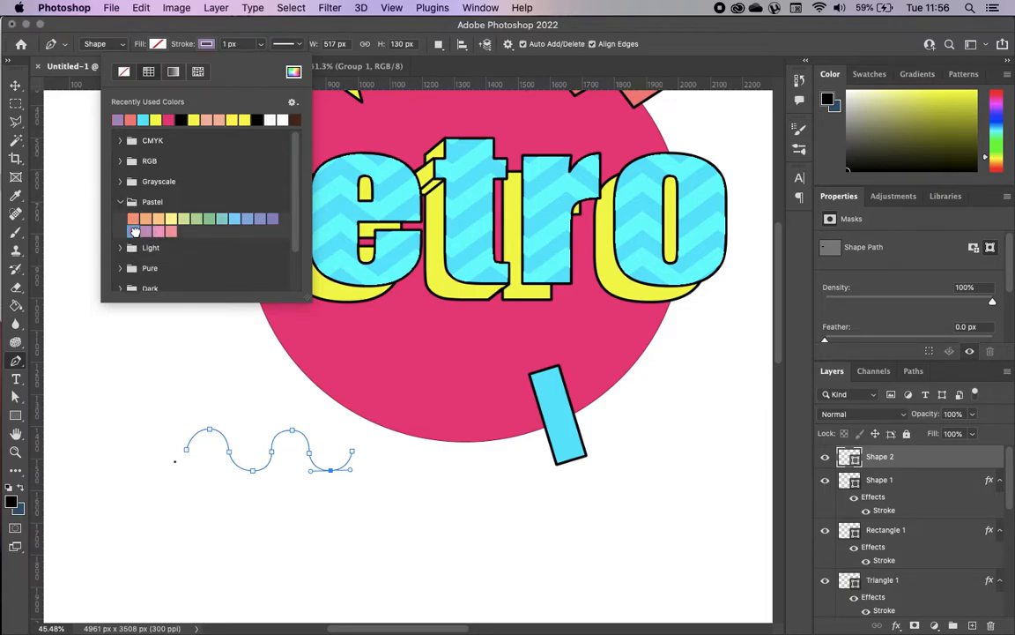
pyautogui.click(260, 44)
pyautogui.moveTo(257, 59); pyautogui.dragTo(274, 61)
# Outline the purple wave with a black Stroke layer effect
pyautogui.press('a')
pyautogui.click(17, 87)
pyautogui.doubleClick(925, 456)
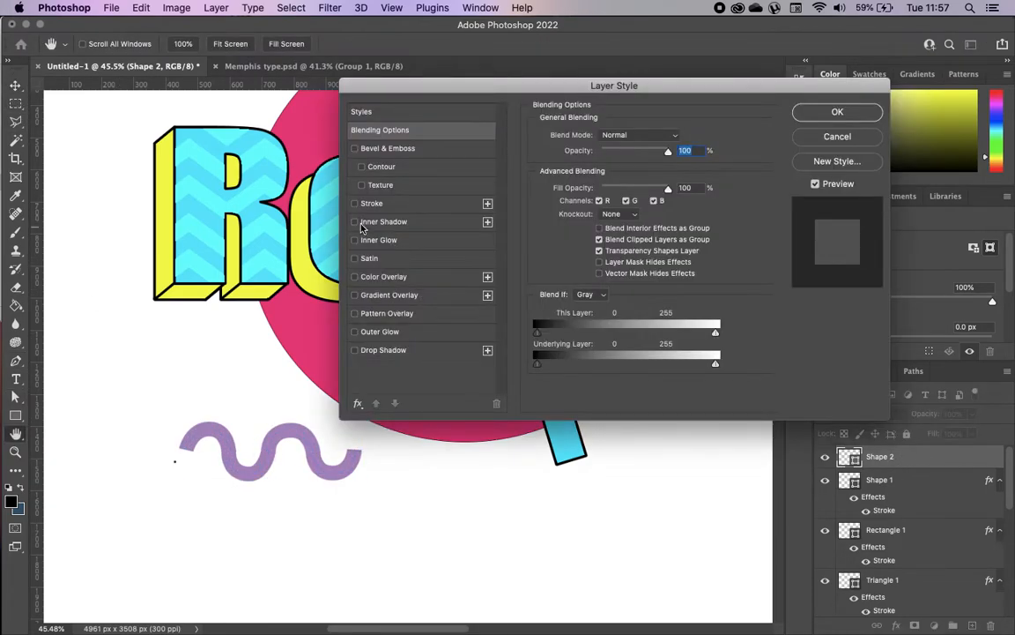
pyautogui.click(355, 203)
pyautogui.click(837, 111)
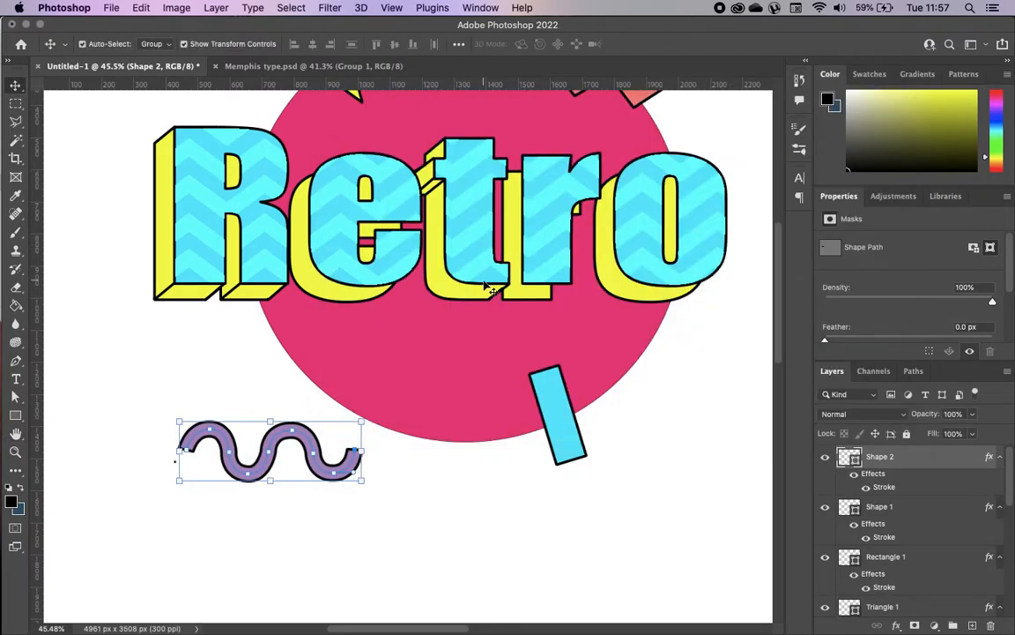
# Move the wave onto the pink circle's lower-left edge and rotate it about -17°
pyautogui.moveTo(291, 432); pyautogui.dragTo(384, 370)
pyautogui.moveTo(463, 353); pyautogui.dragTo(455, 321)
pyautogui.moveTo(387, 371); pyautogui.dragTo(396, 363)
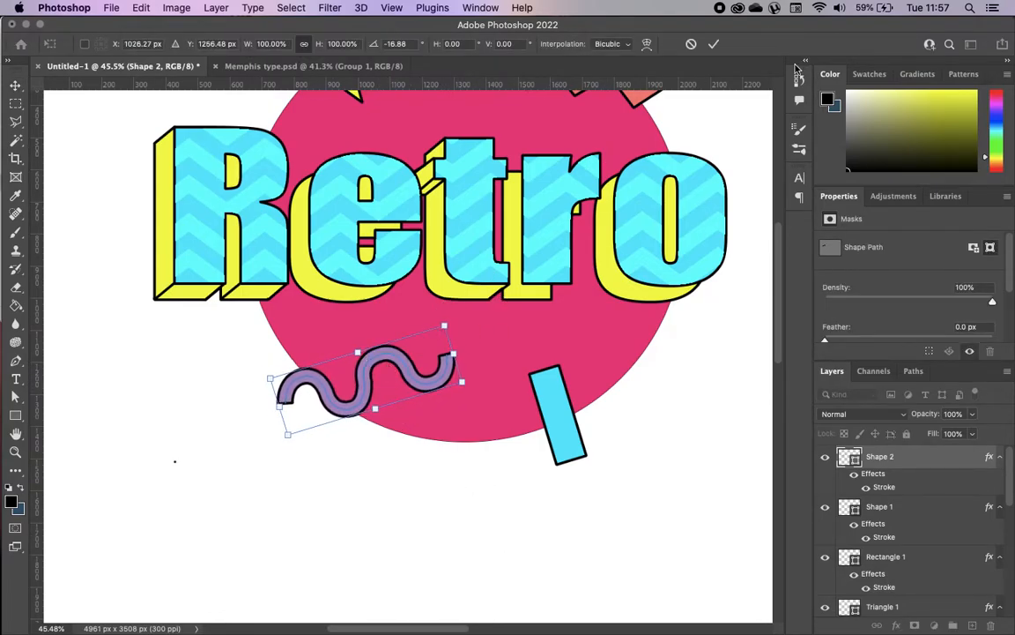
pyautogui.click(714, 43)
pyautogui.press('super+minus')
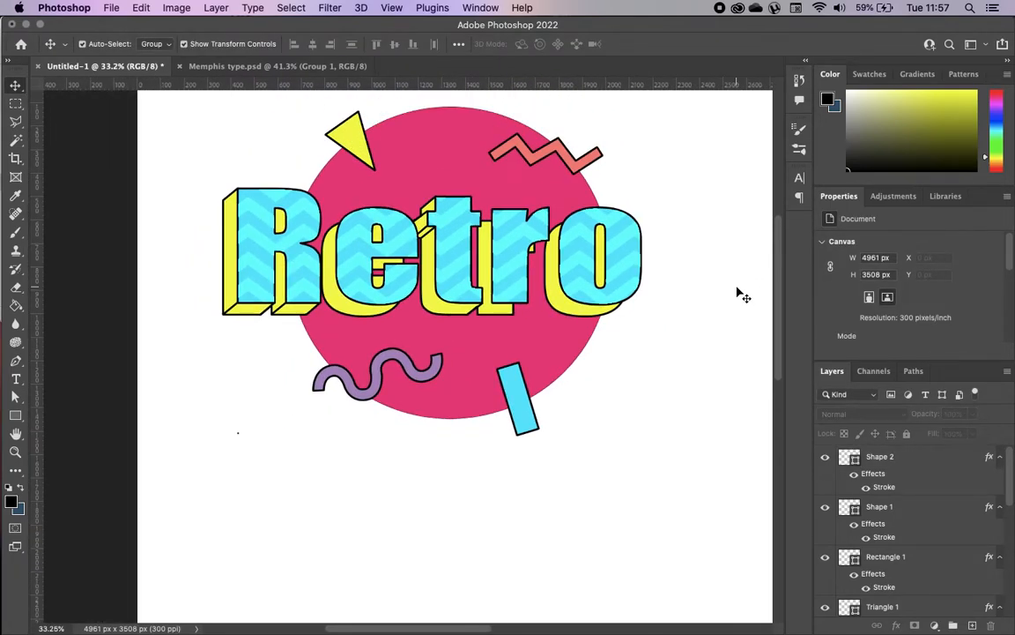
# Duplicate the yellow triangle, offset the copy about 16 px left and 51 px down, place it beneath the original, and hide its Stroke effect
pyautogui.click(227, 70)
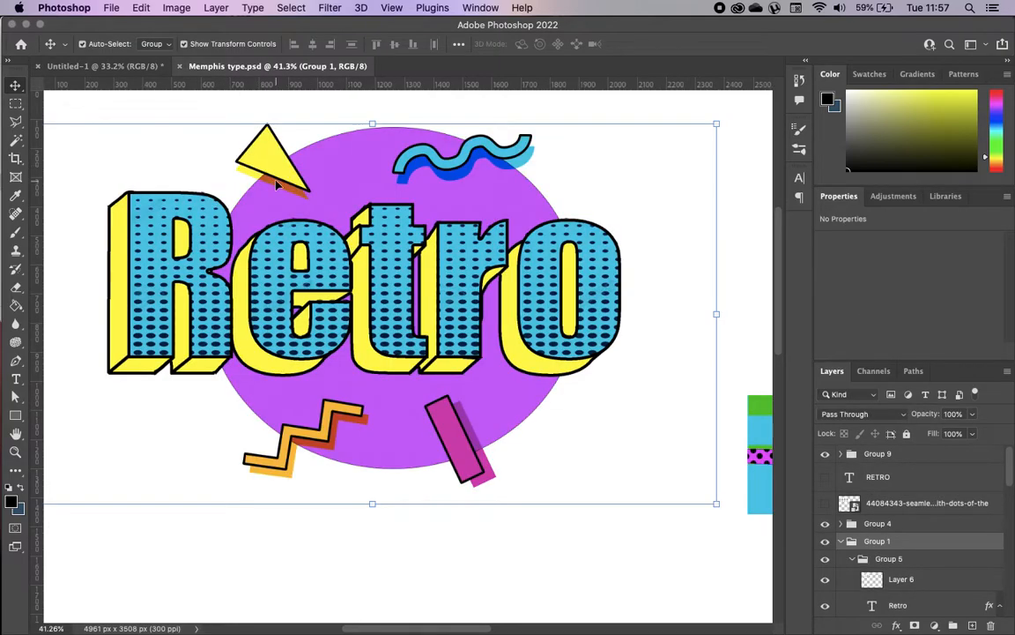
pyautogui.click(110, 66)
pyautogui.click(440, 153)
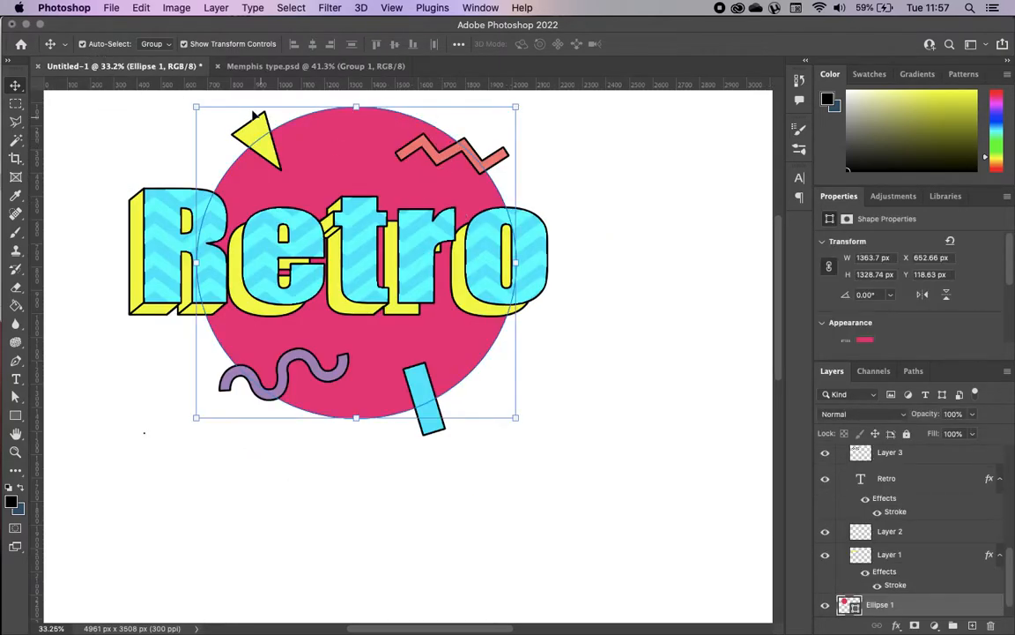
pyautogui.click(255, 116)
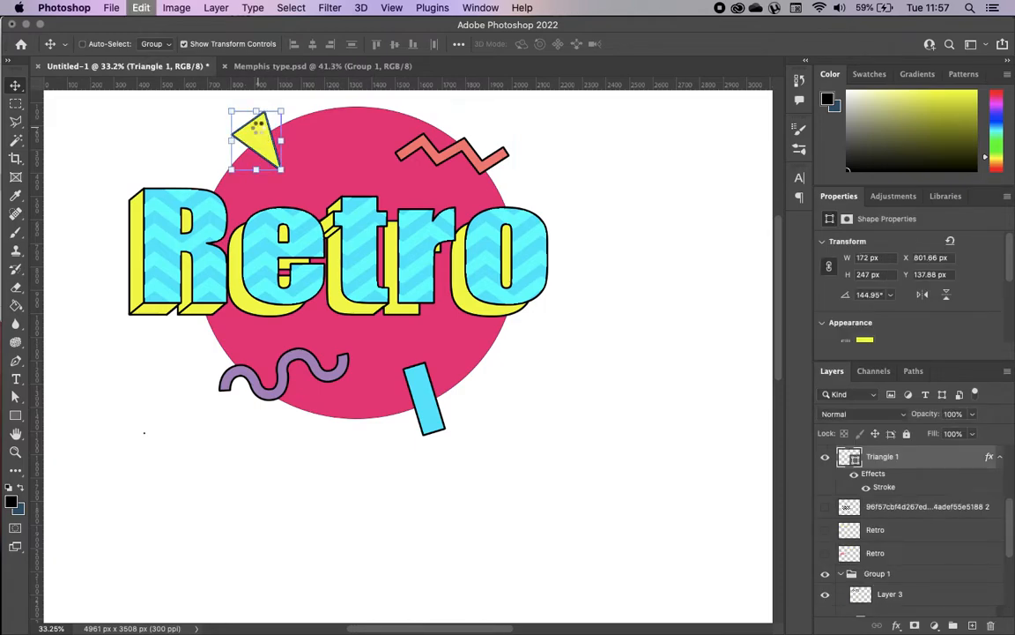
pyautogui.press('super+v')
pyautogui.moveTo(398, 342); pyautogui.dragTo(258, 155)
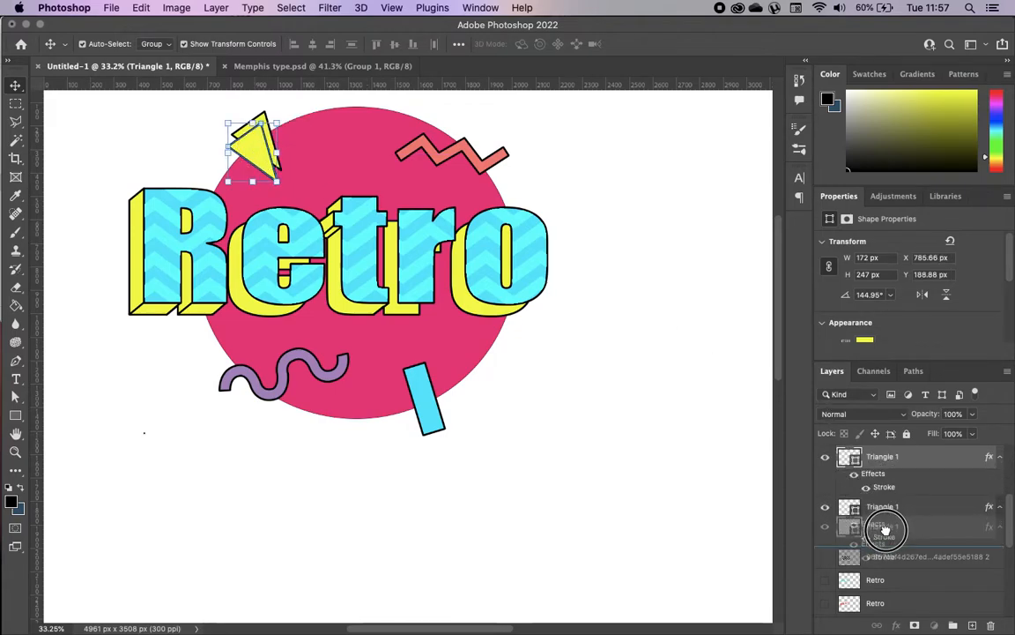
pyautogui.click(885, 523)
pyautogui.click(866, 538)
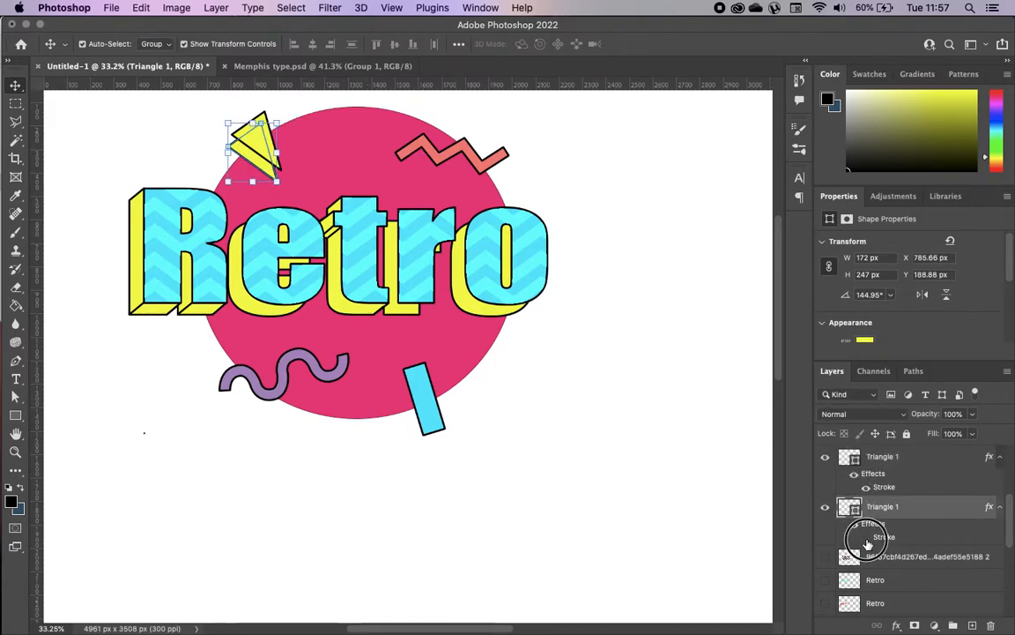
# Set the lower triangle copy's blend mode to Darken so it acts as a colored shadow
pyautogui.click(861, 416)
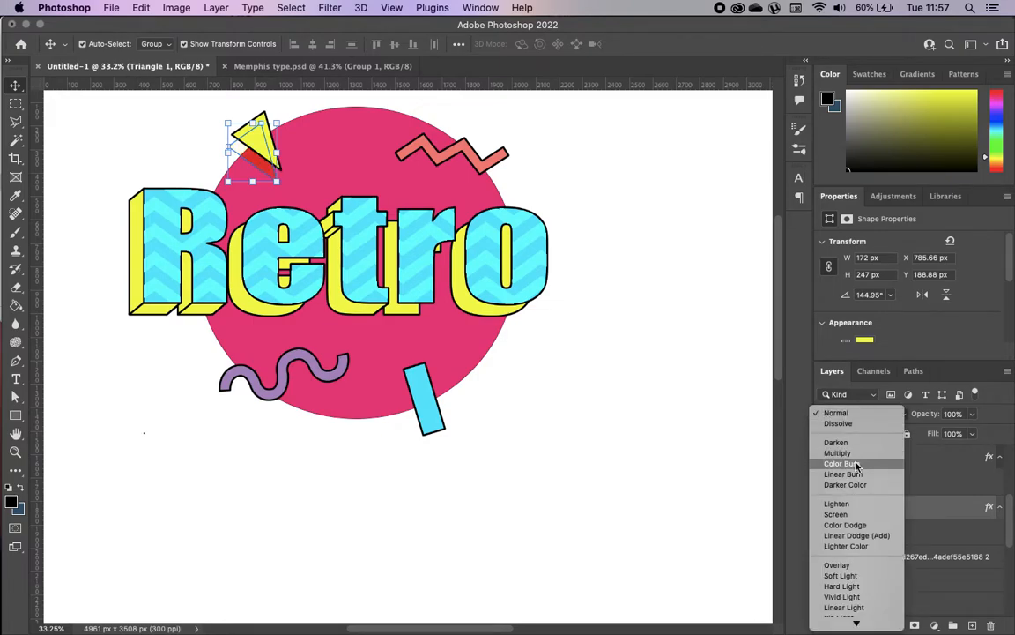
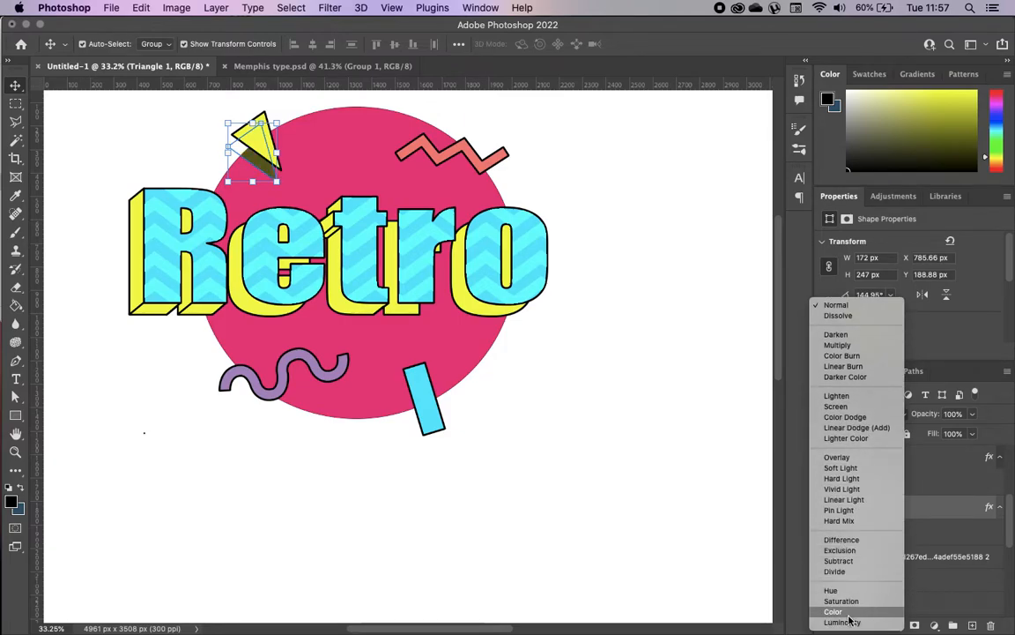
pyautogui.click(825, 335)
pyautogui.click(616, 297)
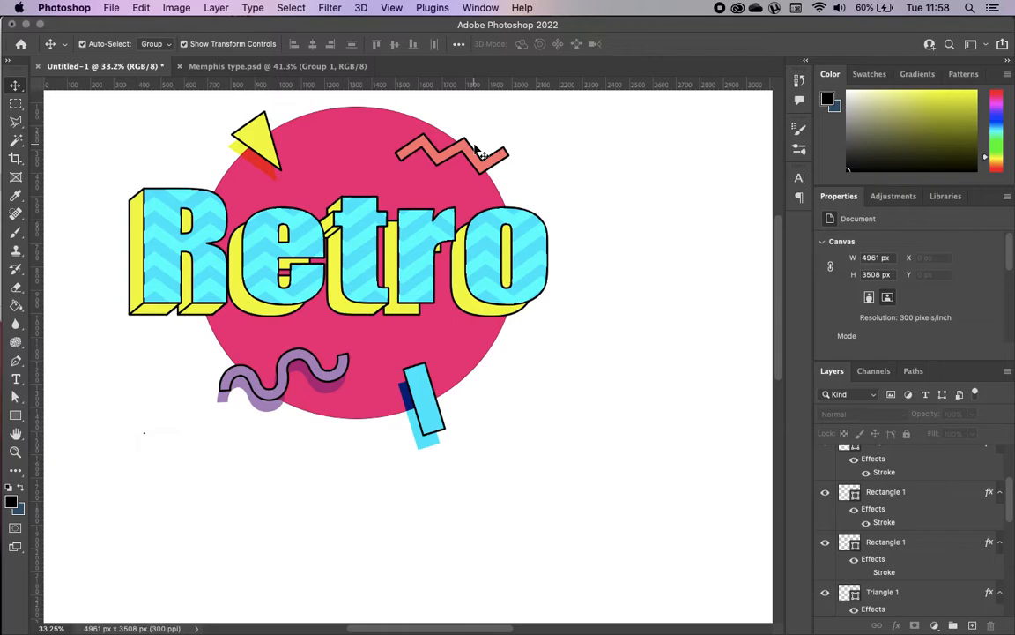
# Examine the slanted script Retro design with its triangle, grid and dots in Memphis type.psd, and return to the untitled document
pyautogui.scroll(-3, 509, 216)
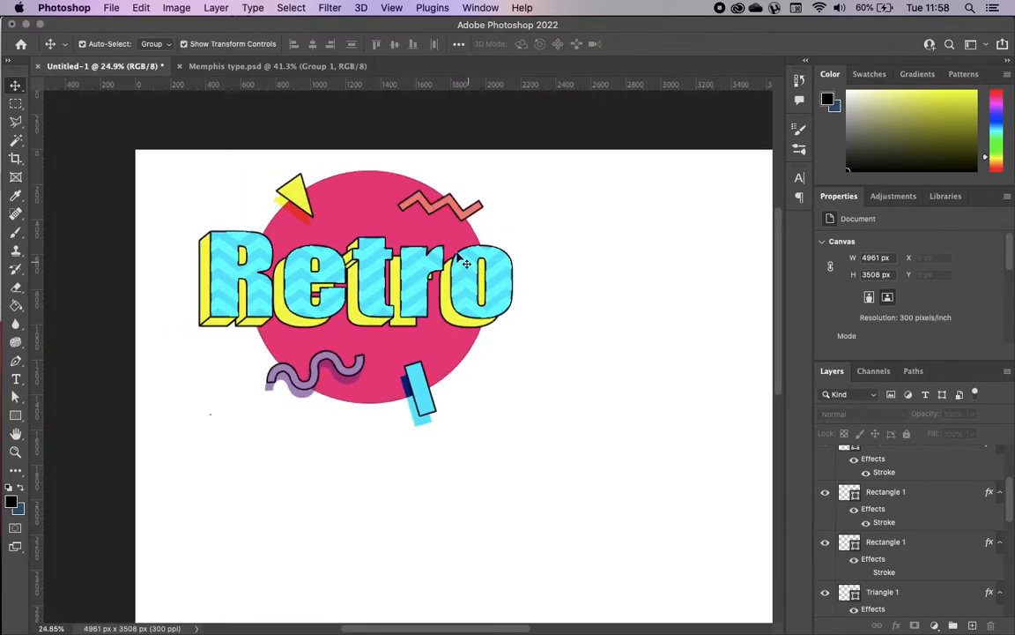
pyautogui.click(462, 210)
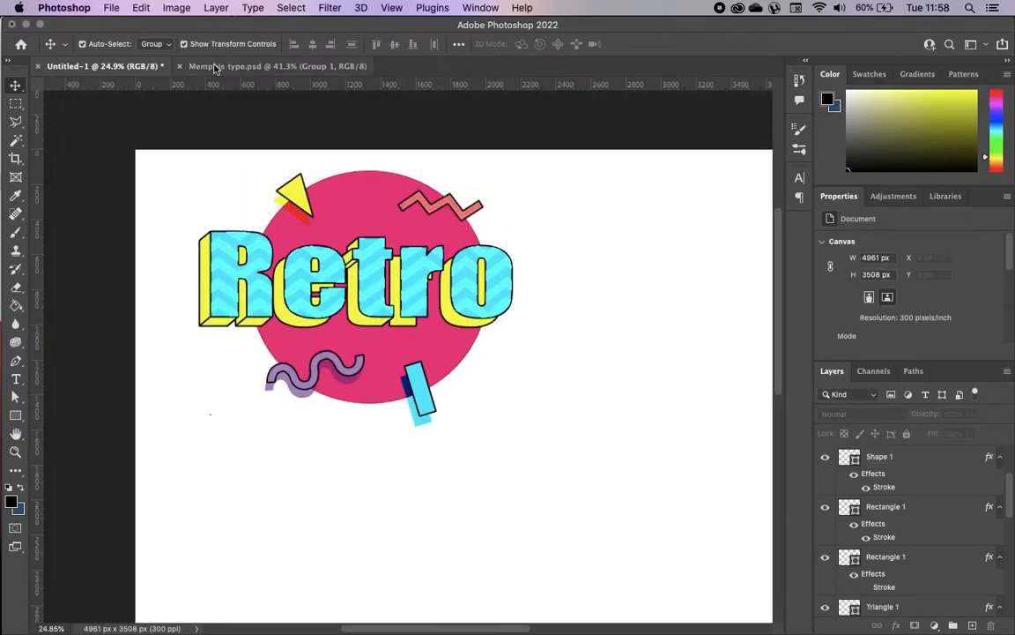
pyautogui.click(255, 66)
pyautogui.scroll(-3, 319, 369)
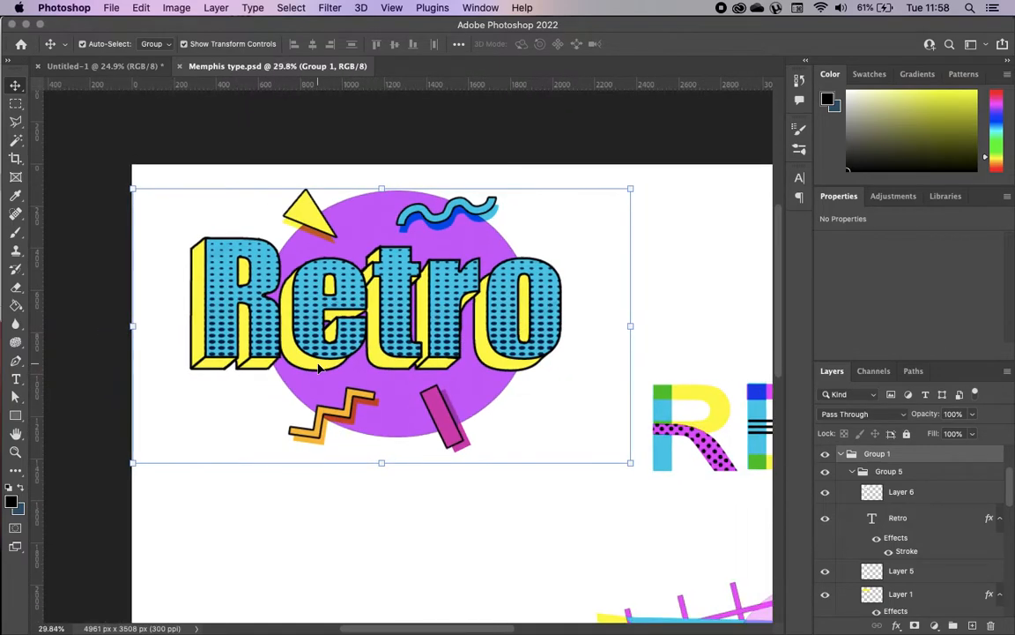
pyautogui.scroll(-10, 319, 368)
pyautogui.hscroll(10, 319, 368)
pyautogui.scroll(-1, 319, 369)
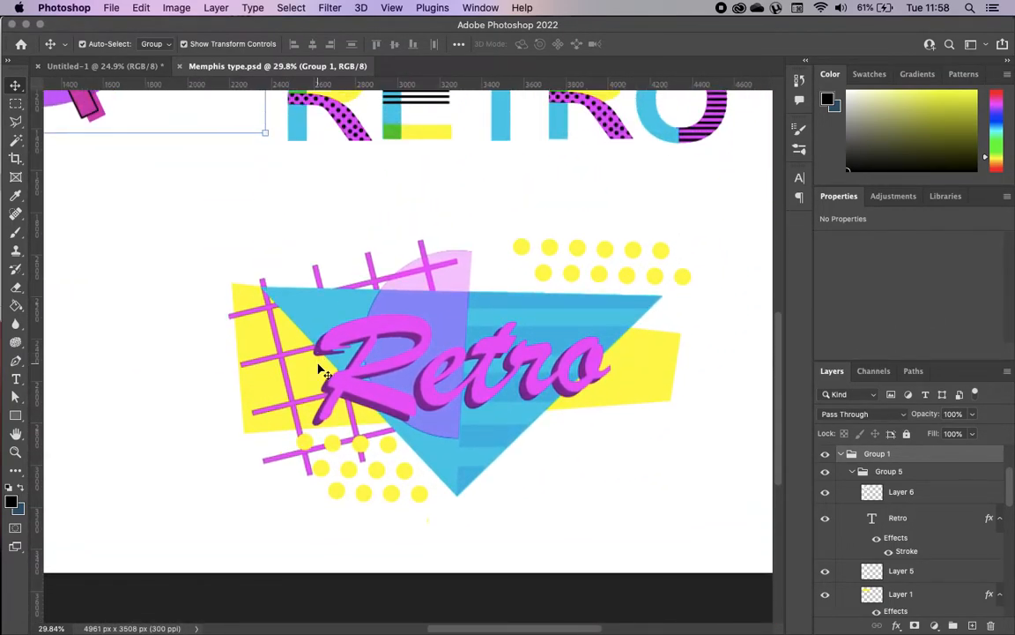
pyautogui.click(379, 411)
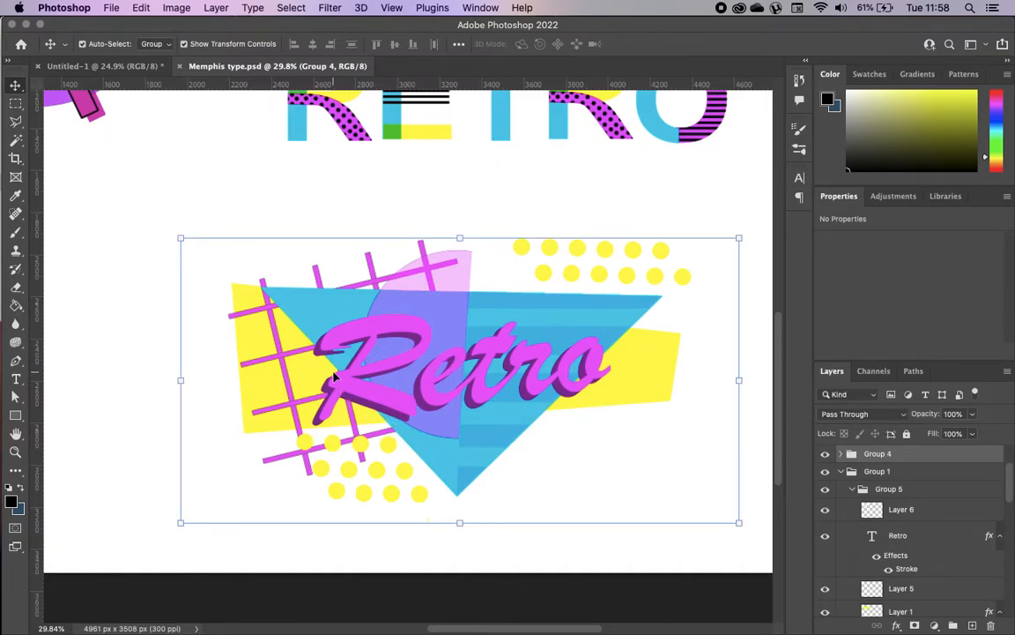
pyautogui.click(93, 65)
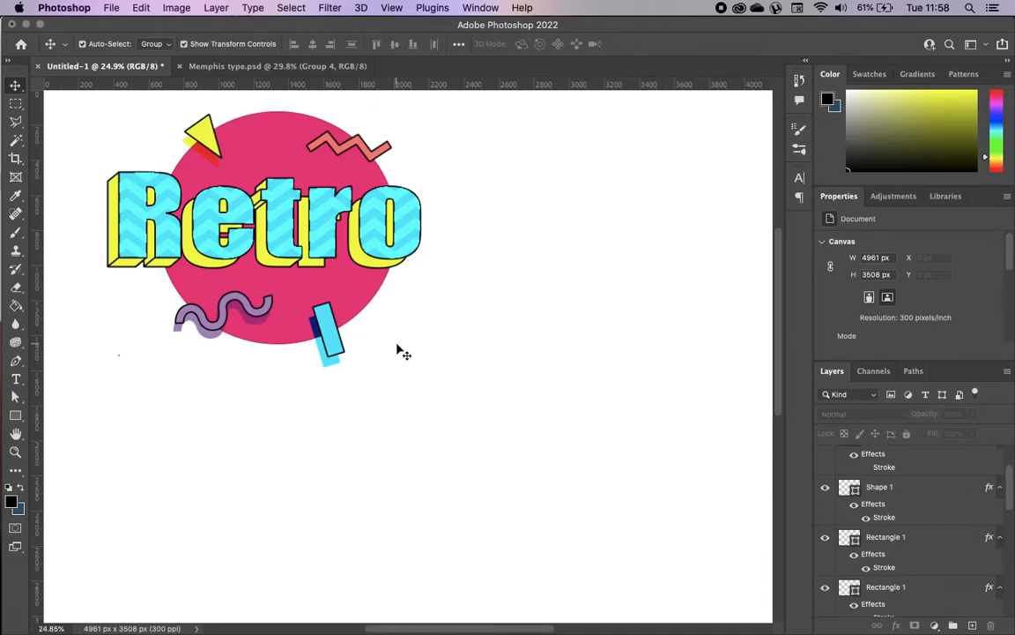
# Create a text box in the empty area below the first design and enter the word Retro
pyautogui.scroll(-5, 404, 353)
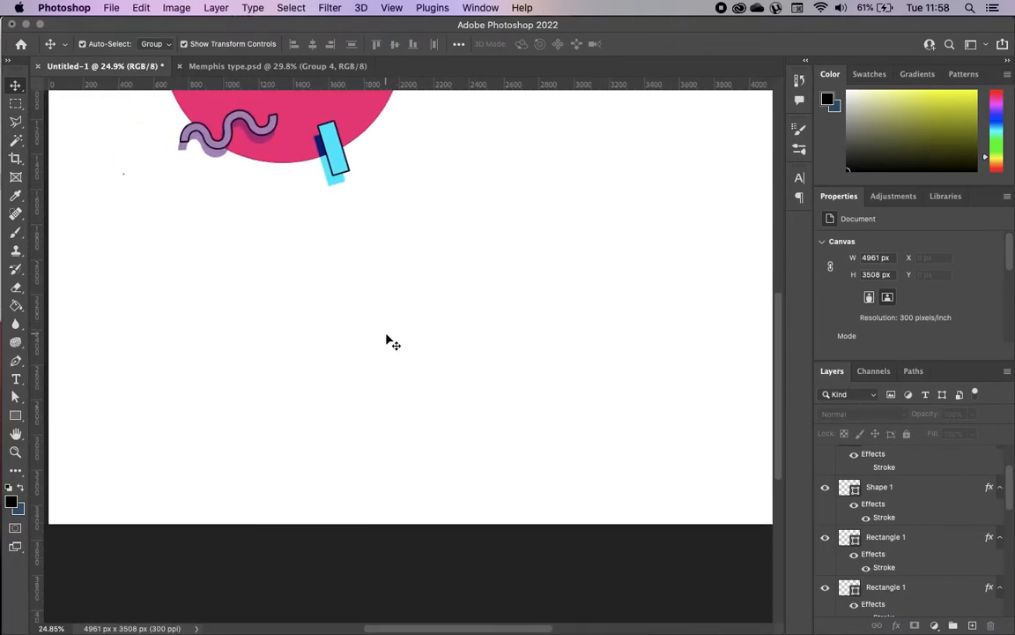
pyautogui.click(16, 378)
pyautogui.moveTo(118, 276); pyautogui.dragTo(492, 466)
pyautogui.moveTo(373, 386); pyautogui.dragTo(494, 468)
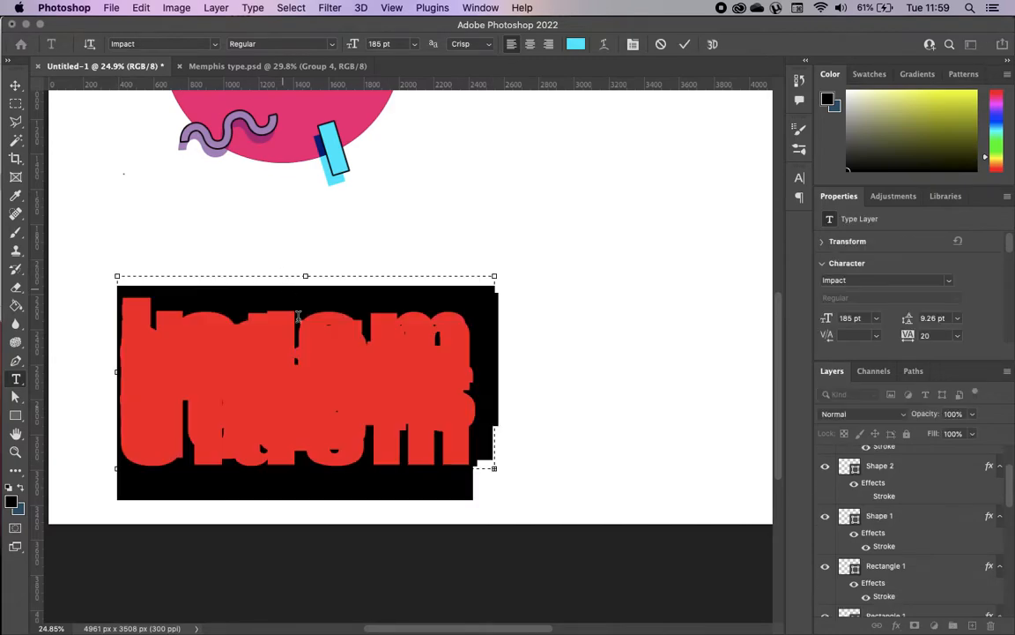
pyautogui.write('RETRO')
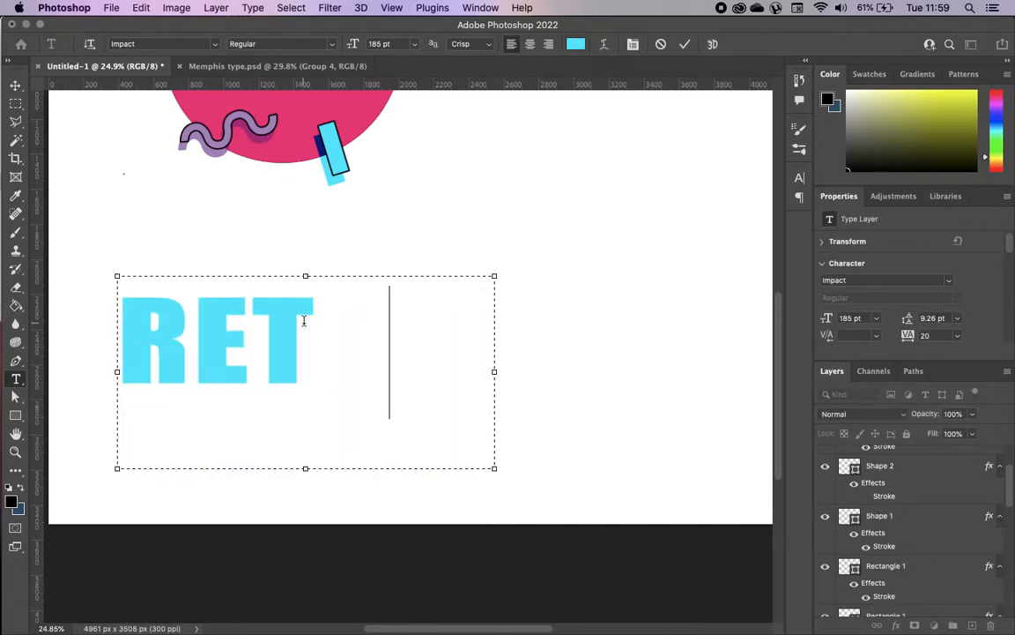
pyautogui.press('BackSpace')
pyautogui.press('BackSpace')
pyautogui.press('BackSpace')
pyautogui.press('BackSpace')
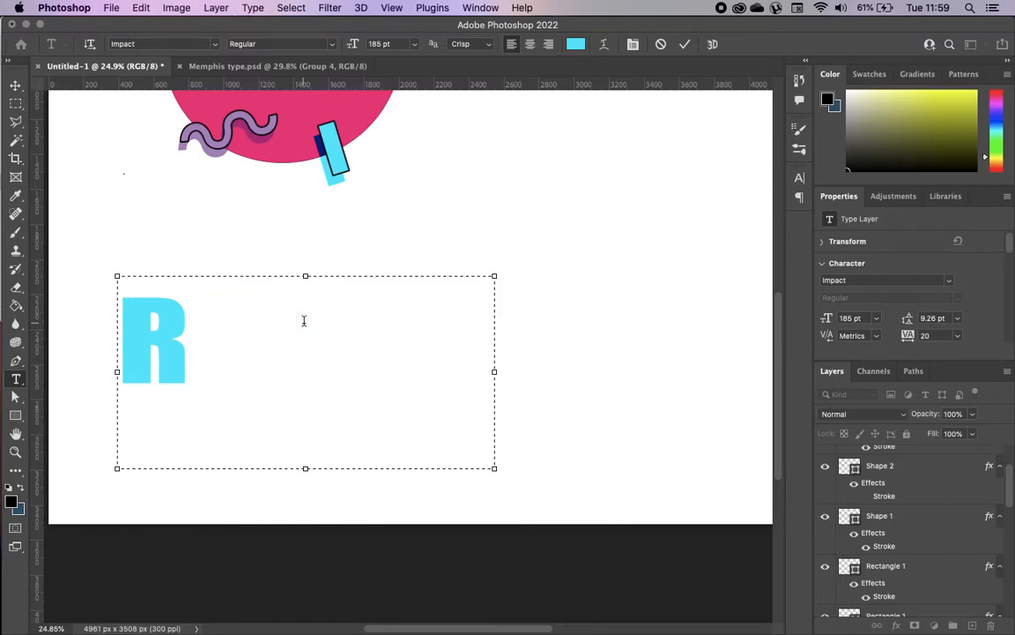
pyautogui.write('etro')
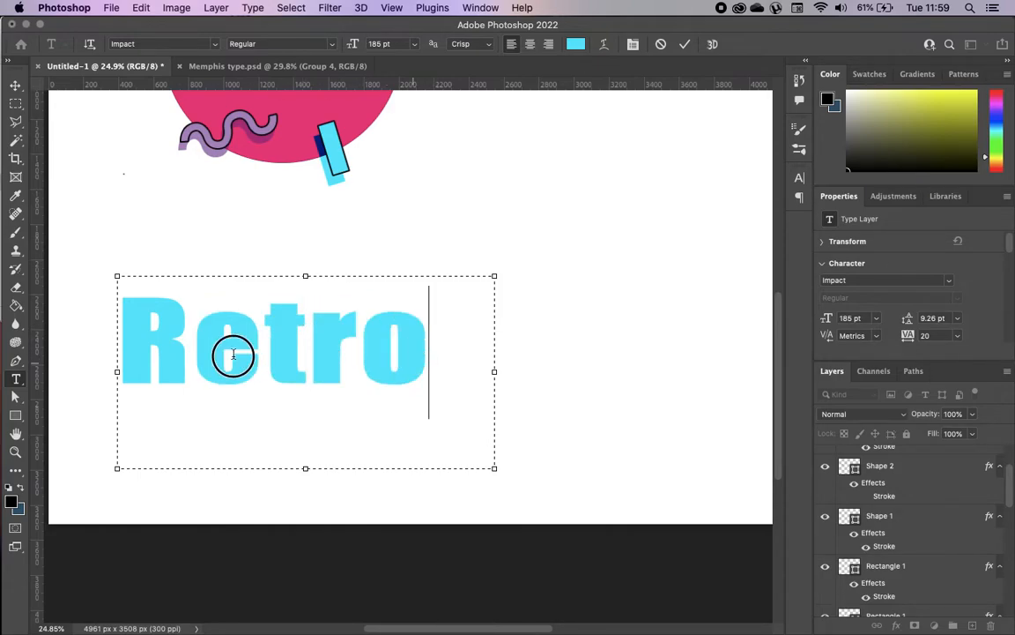
# Set the new Retro text in Brush Script MT Italic
pyautogui.doubleClick(397, 363)
pyautogui.click(215, 44)
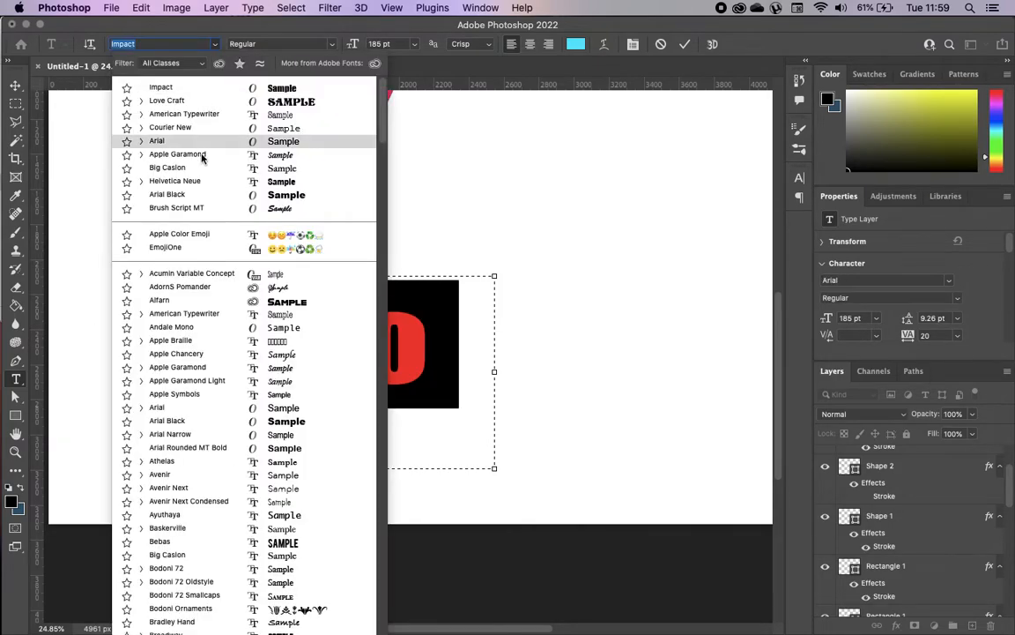
pyautogui.click(197, 212)
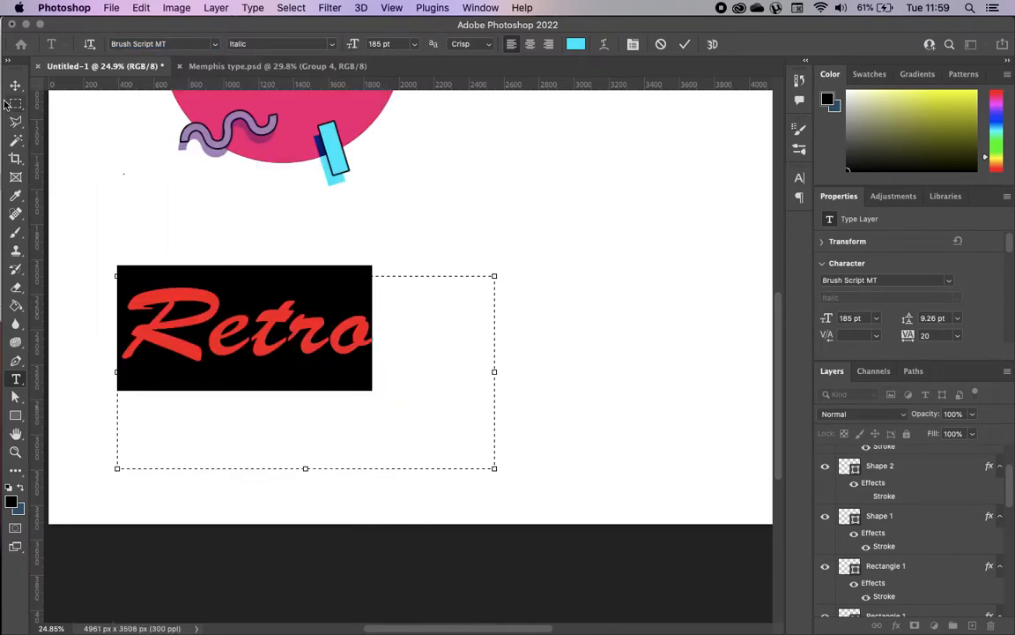
pyautogui.click(15, 85)
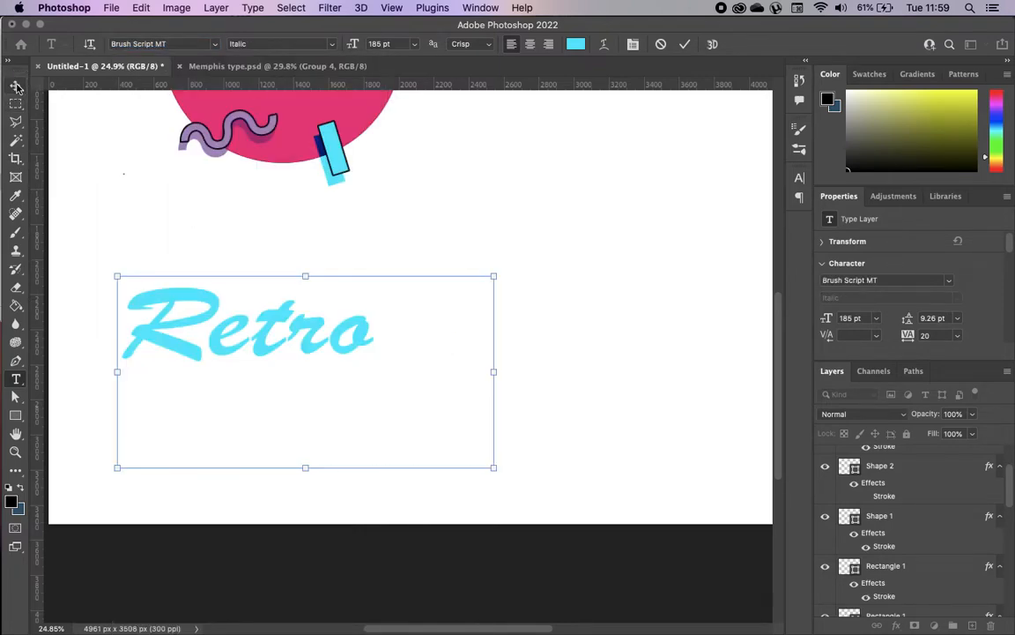
# Change the script Retro text's color to magenta, ff00fc
pyautogui.doubleClick(362, 347)
pyautogui.scroll(-3, 936, 291)
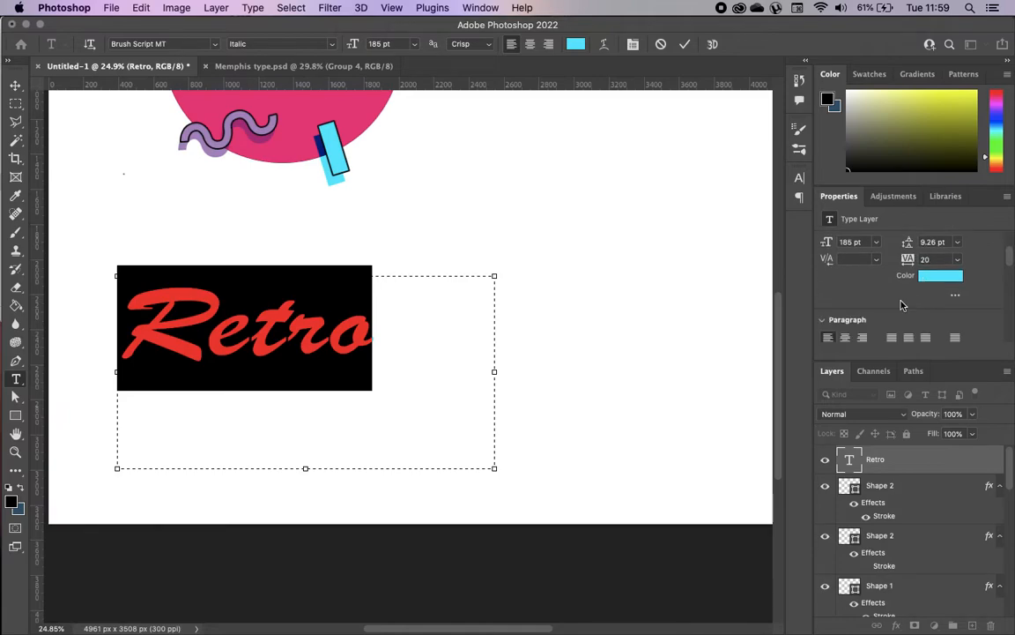
pyautogui.click(941, 275)
pyautogui.click(419, 328)
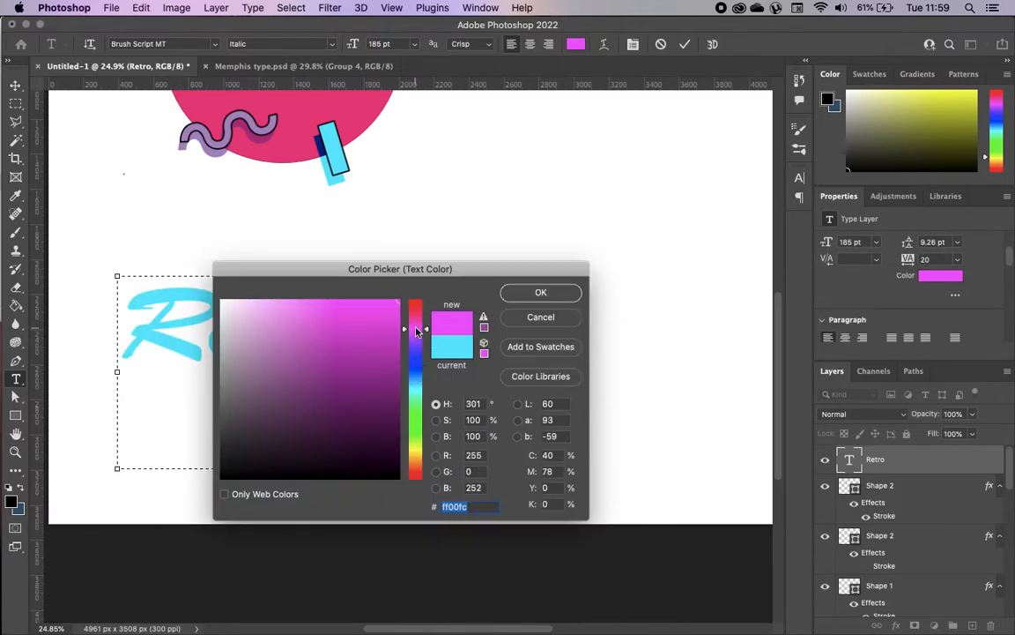
# Apply the magenta color #ff00fc to the Retro script text and deselect the text layers
pyautogui.click(567, 292)
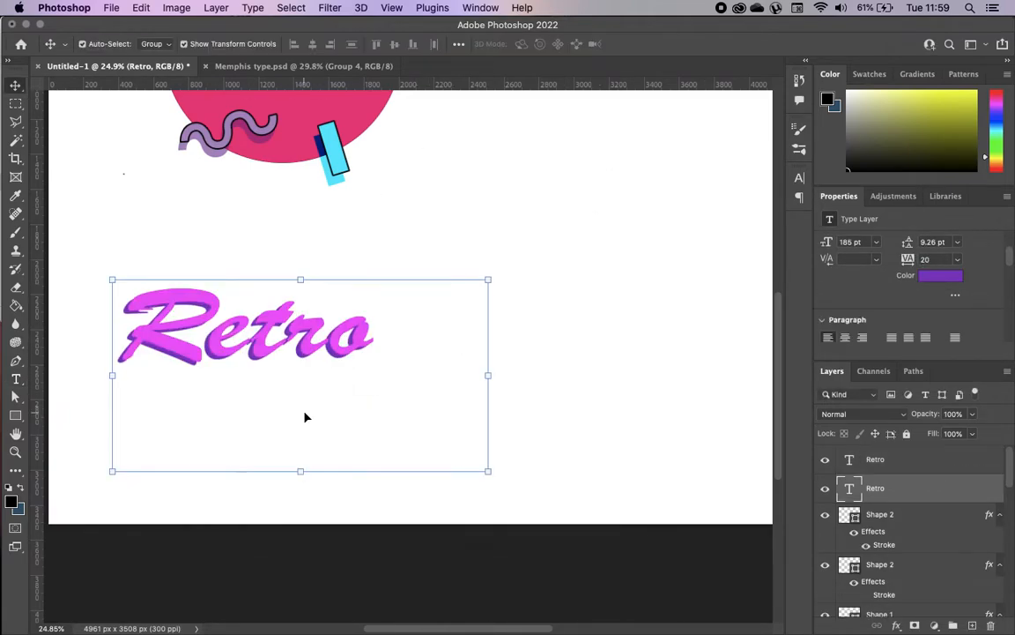
pyautogui.click(674, 350)
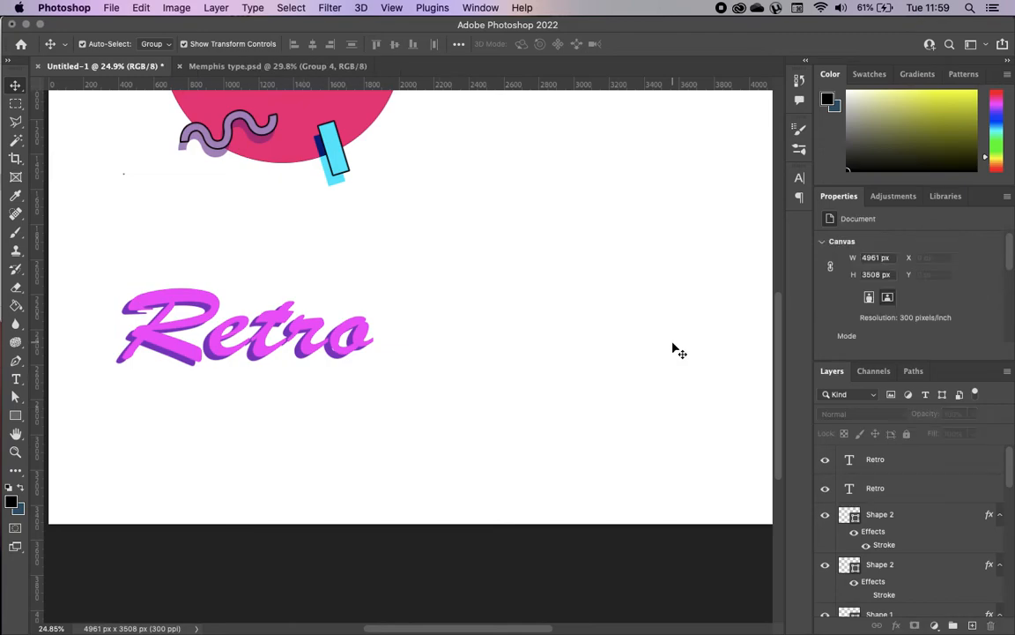
# Group all layers of the Retro artwork with the pink circle and lock the group
pyautogui.click(898, 492)
pyautogui.scroll(5, 666, 341)
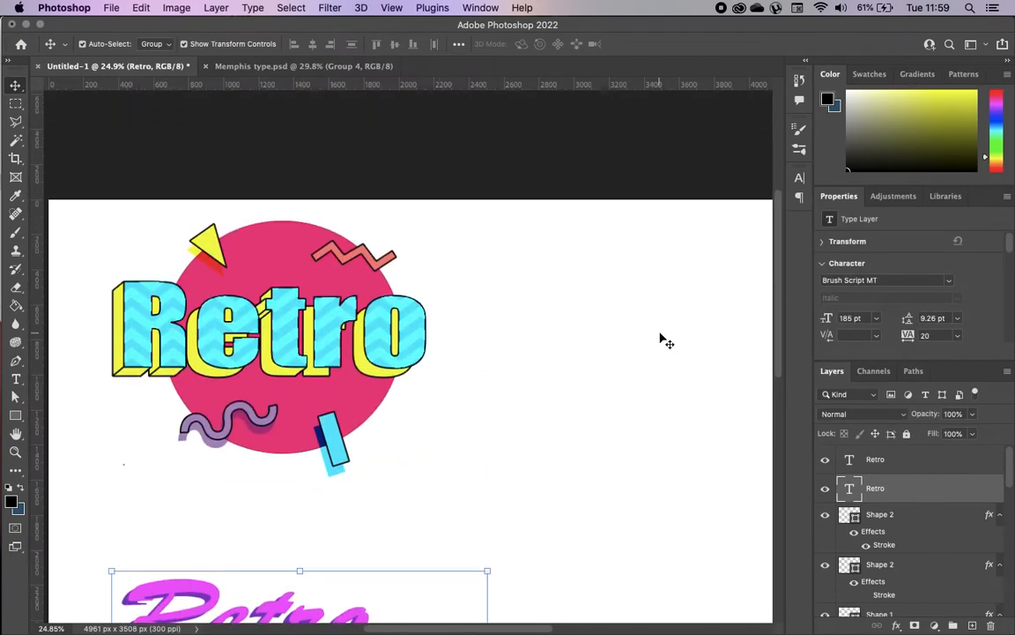
pyautogui.moveTo(60, 222); pyautogui.dragTo(483, 478)
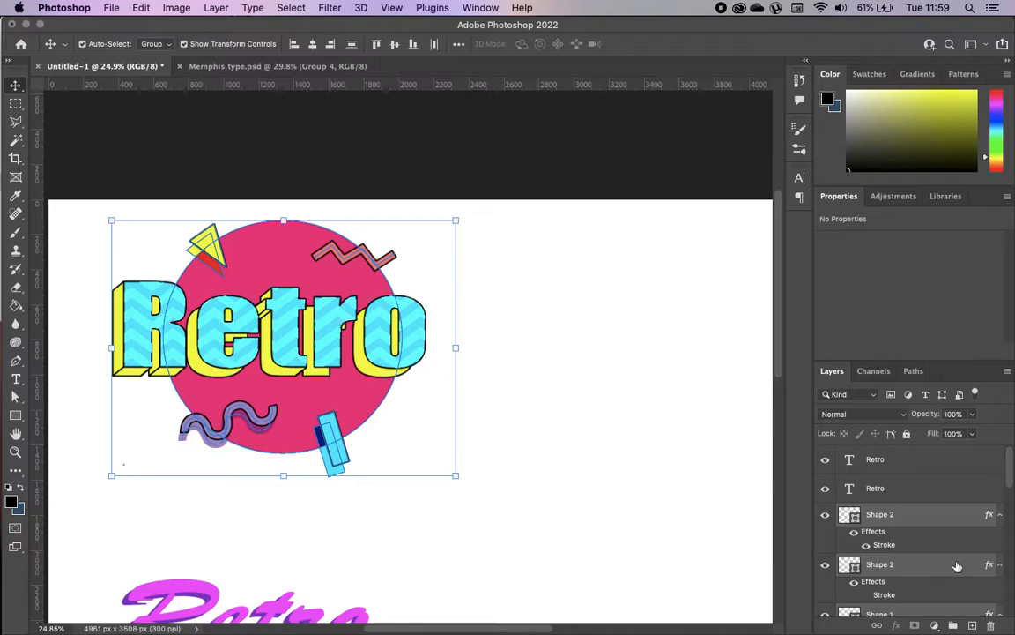
pyautogui.click(954, 625)
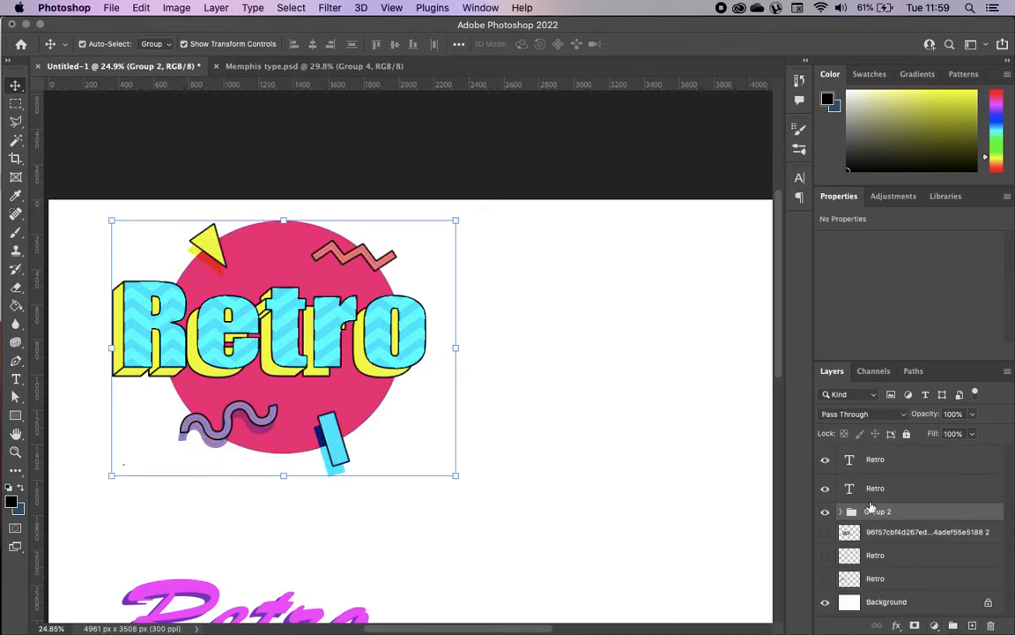
pyautogui.click(906, 434)
pyautogui.scroll(-3, 648, 501)
pyautogui.hscroll(-2, 648, 500)
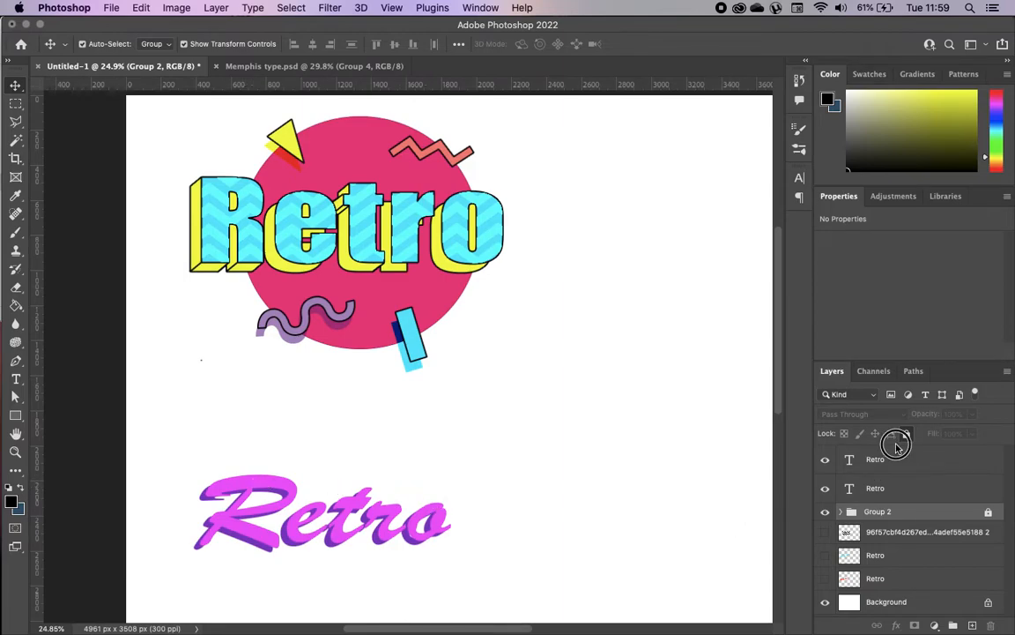
# Group the two script Retro text layers and move the group further right on the canvas
pyautogui.click(901, 488)
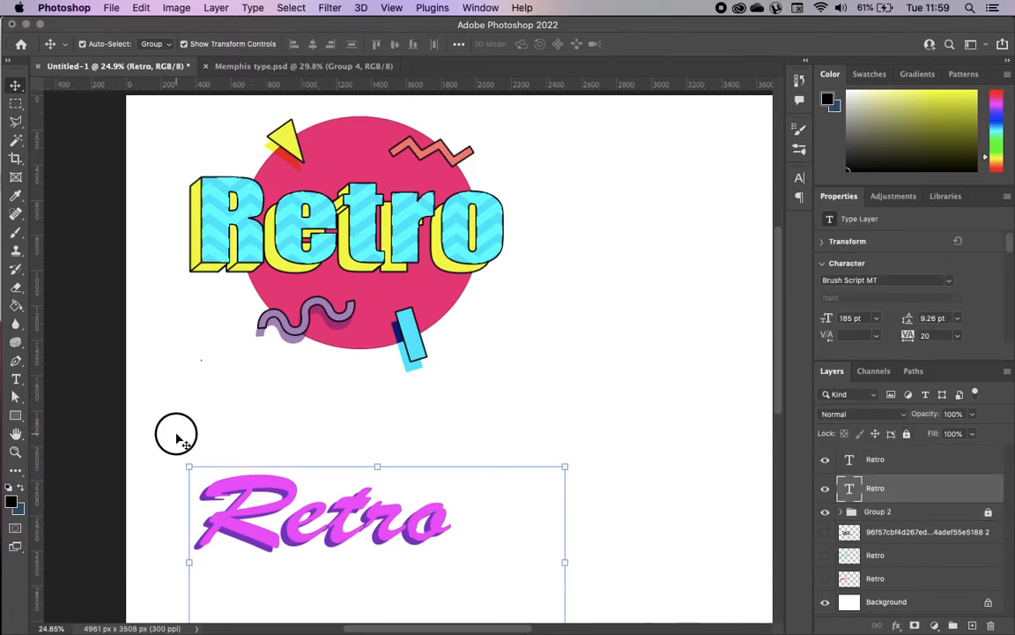
pyautogui.moveTo(181, 443); pyautogui.dragTo(483, 559)
pyautogui.hotkey('ctrl', 'g')
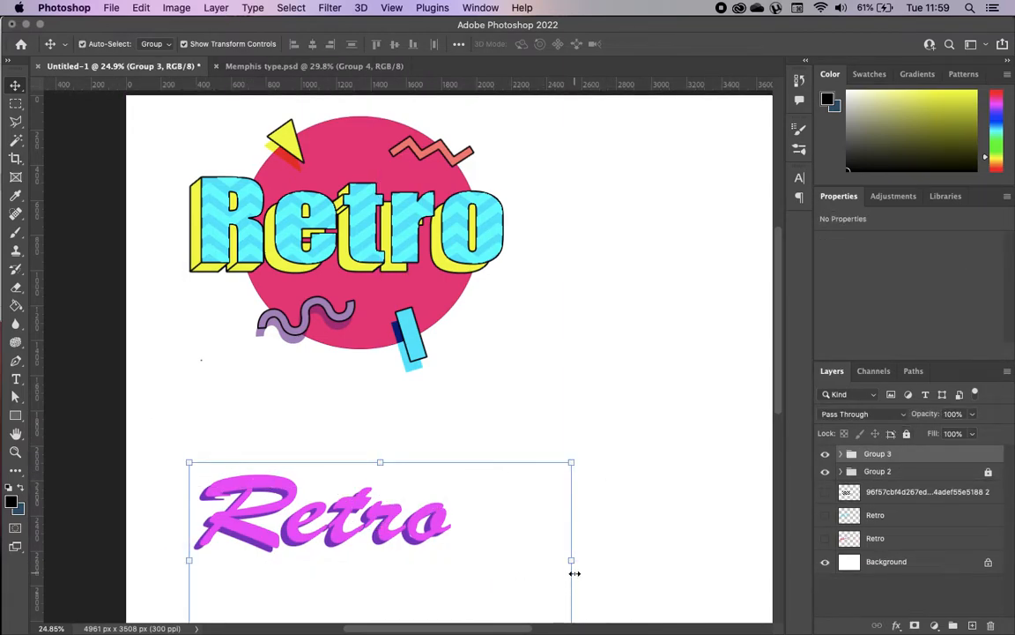
pyautogui.click(625, 525)
pyautogui.scroll(-5, 623, 524)
pyautogui.hscroll(-2, 623, 524)
pyautogui.moveTo(411, 295); pyautogui.dragTo(498, 321)
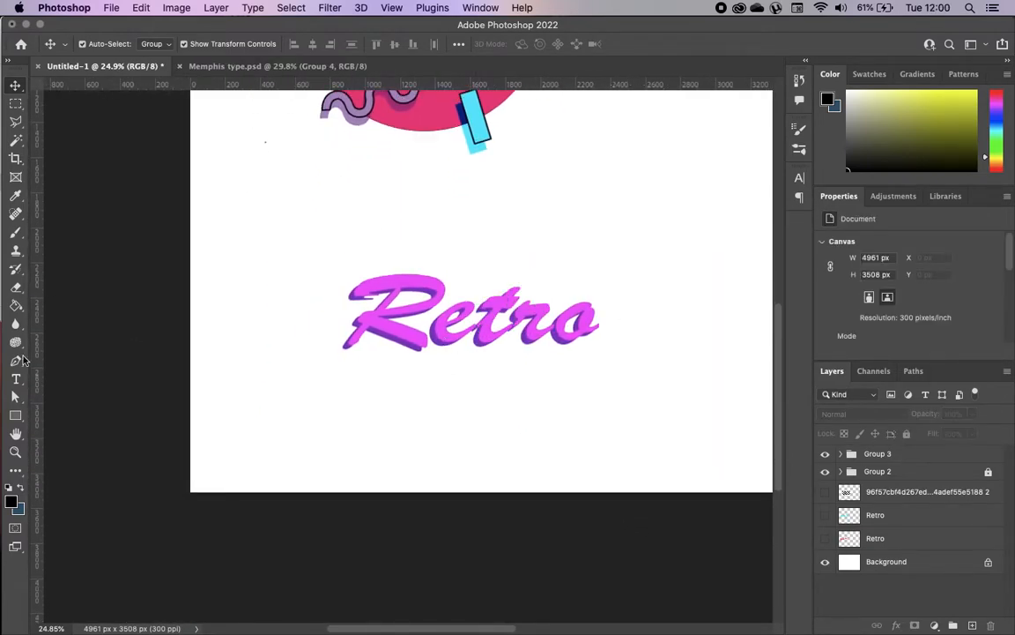
# Draw a downward-pointing triangle of about 1700 by 773 px over the script Retro text
pyautogui.moveTo(15, 415); pyautogui.dragTo(49, 442)
pyautogui.moveTo(374, 274); pyautogui.dragTo(672, 408)
pyautogui.moveTo(519, 262); pyautogui.dragTo(527, 410)
pyautogui.moveTo(544, 357); pyautogui.dragTo(469, 335)
pyautogui.press('super+z')
pyautogui.press('v')
# Fill the triangle with the recently used cyan and place its layer behind the script Retro group
pyautogui.click(870, 328)
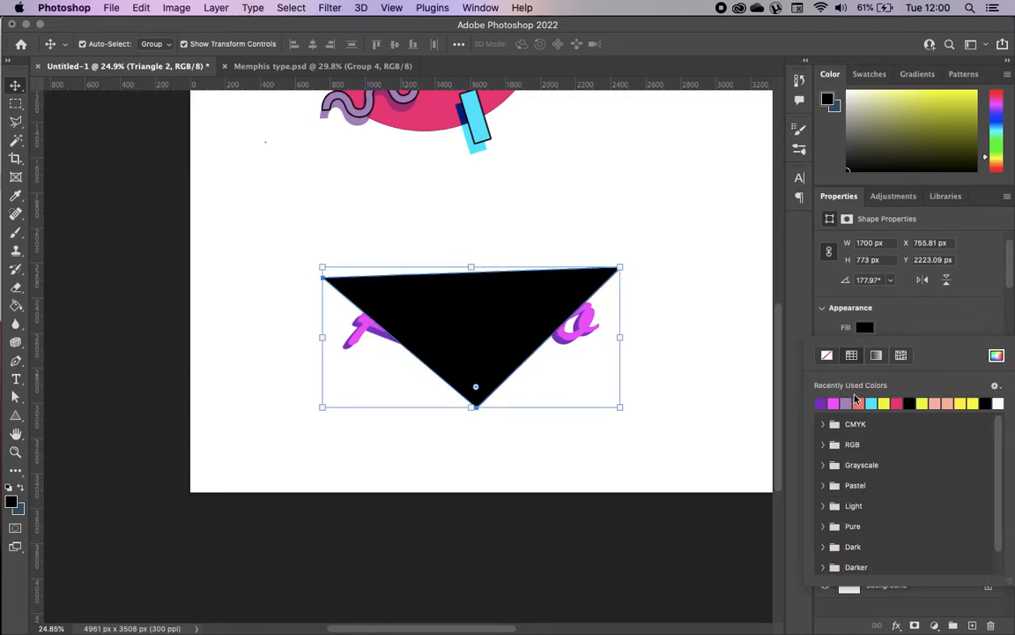
pyautogui.click(863, 403)
pyautogui.click(15, 82)
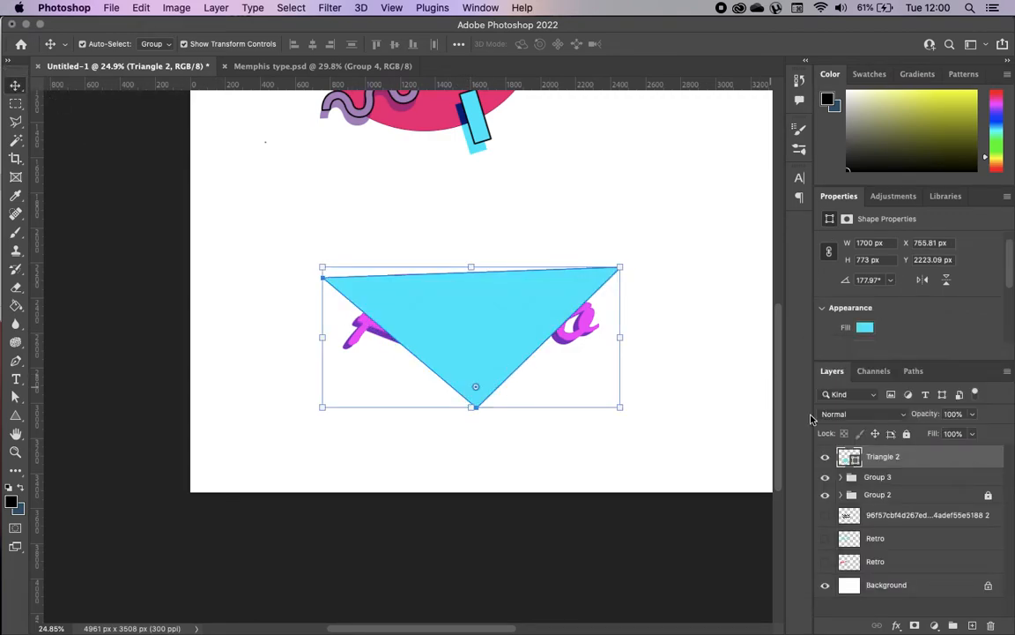
pyautogui.moveTo(895, 468); pyautogui.dragTo(851, 496)
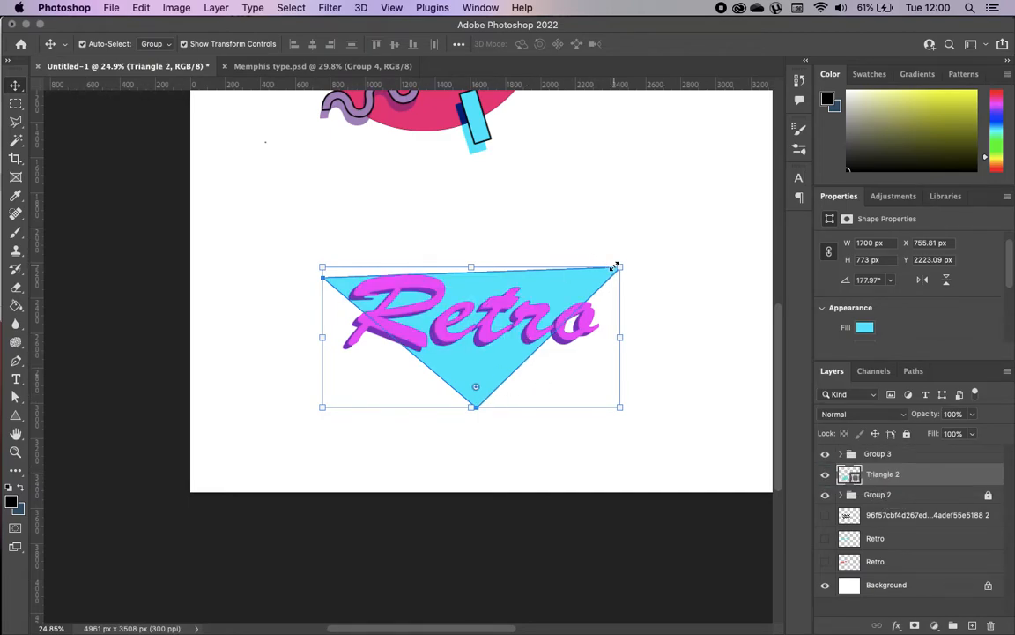
# Enlarge the cyan triangle to about 110% and rotate it about 3 degrees to level its upper edge
pyautogui.moveTo(615, 267); pyautogui.dragTo(672, 253)
pyautogui.moveTo(605, 285); pyautogui.dragTo(592, 285)
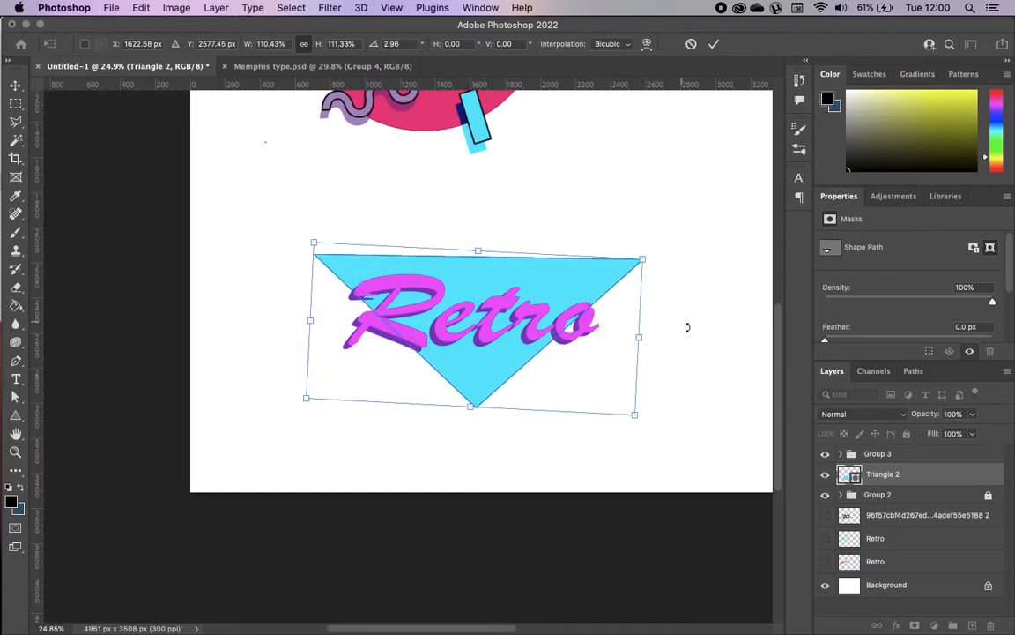
pyautogui.click(713, 45)
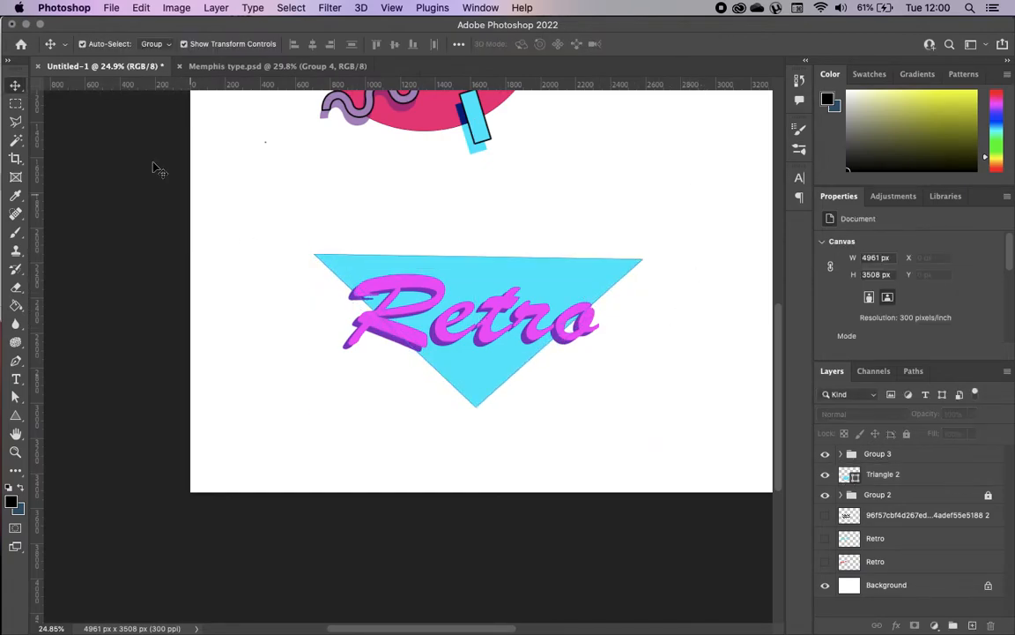
# Check the finished triangle design in Memphis type.psd, then return to the untitled document
pyautogui.click(234, 69)
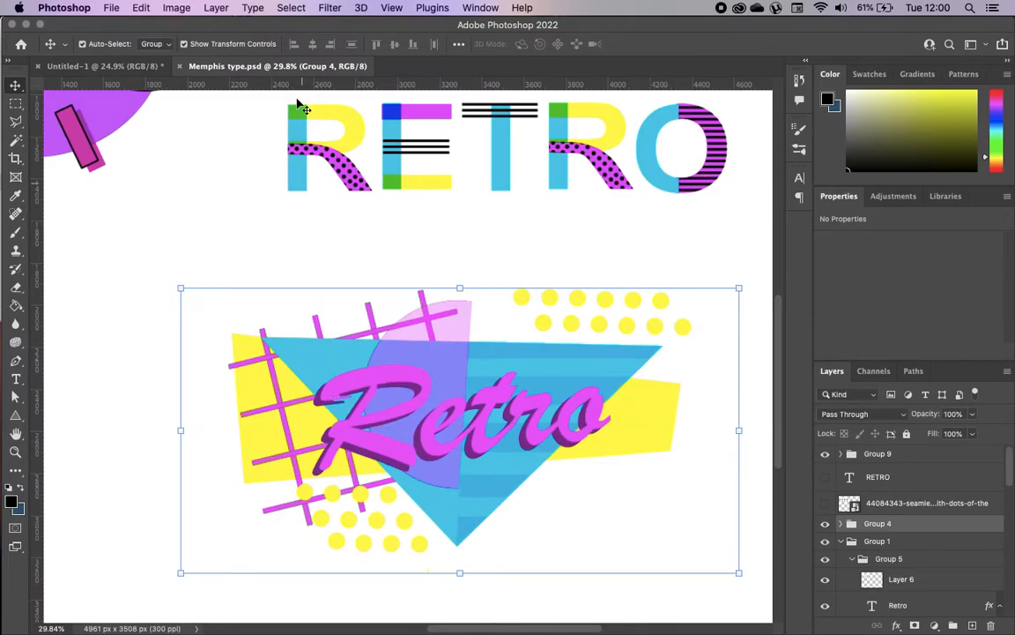
pyautogui.click(117, 68)
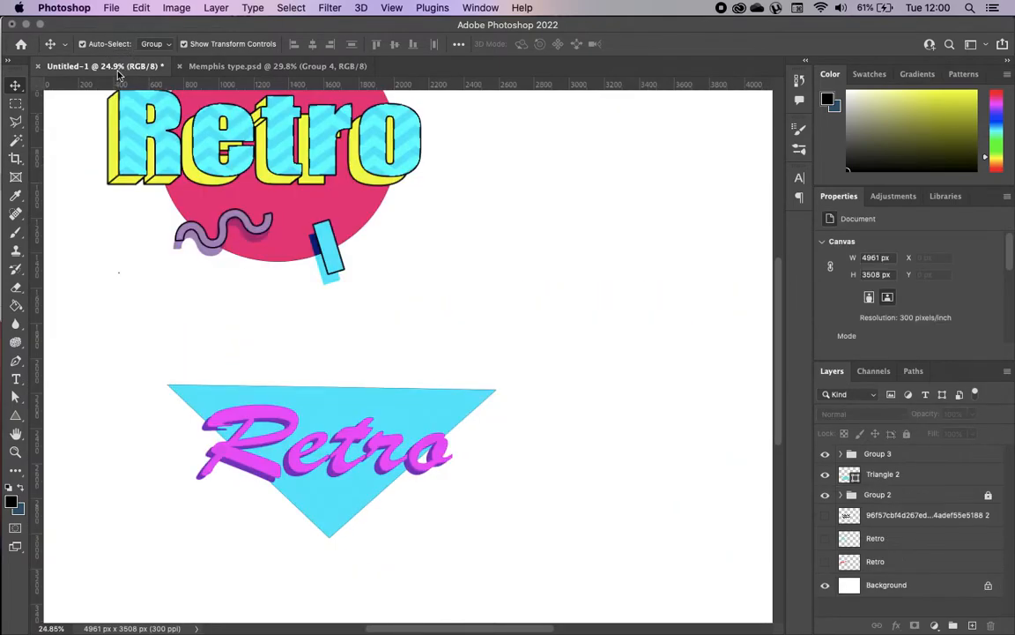
pyautogui.click(16, 121)
pyautogui.click(549, 254)
pyautogui.click(557, 340)
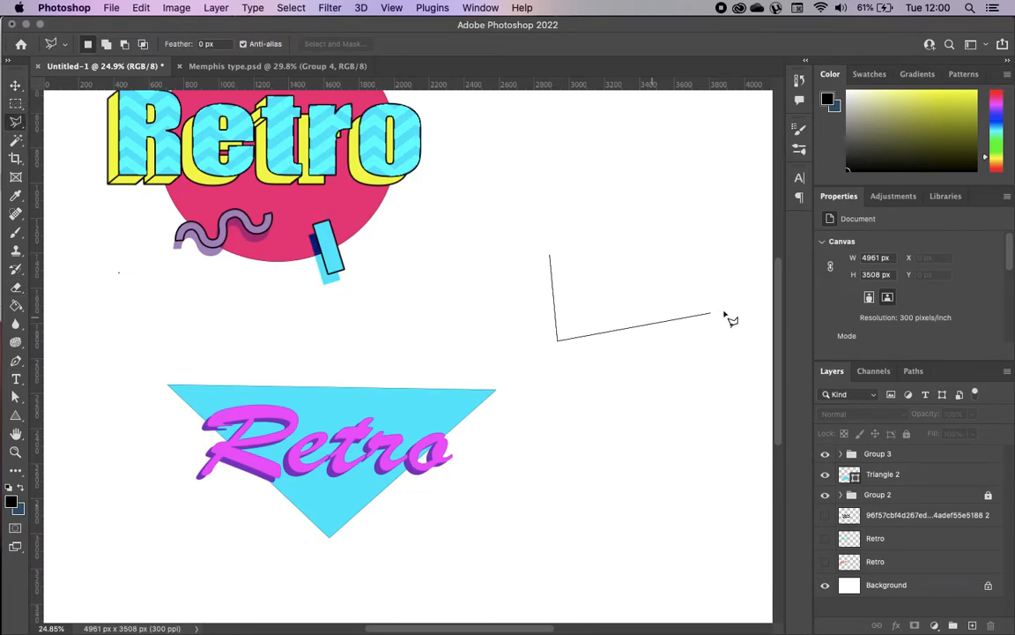
pyautogui.click(753, 303)
pyautogui.click(758, 265)
pyautogui.click(552, 258)
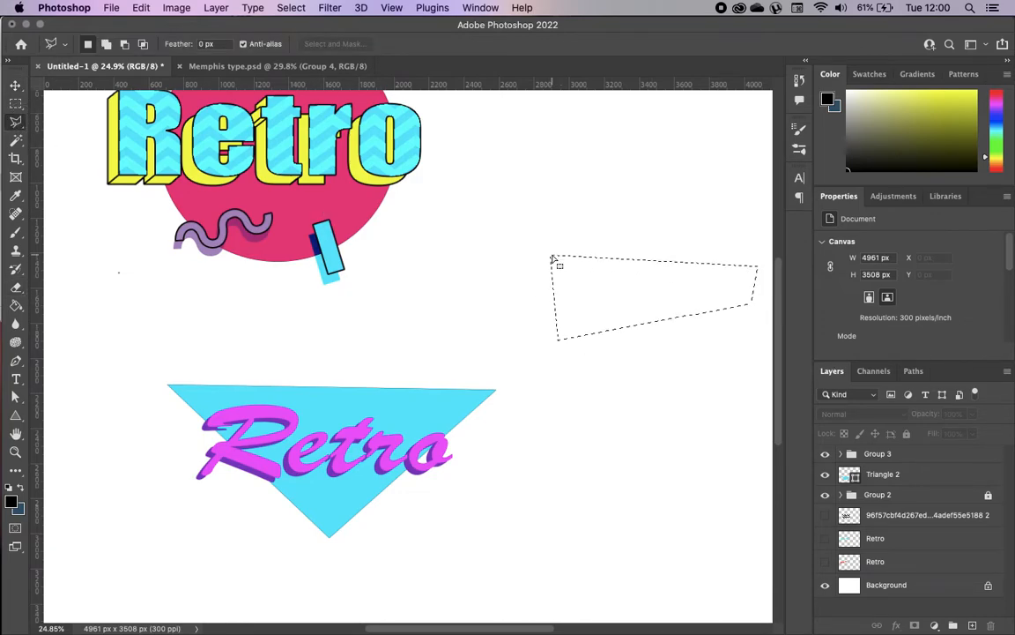
pyautogui.click(972, 625)
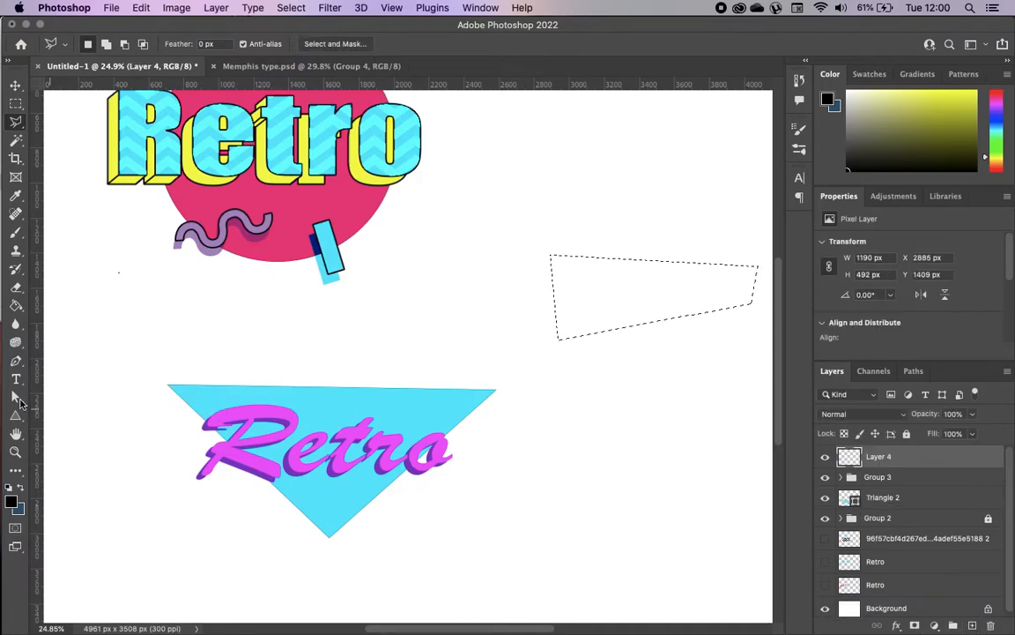
pyautogui.click(15, 307)
pyautogui.moveTo(971, 94); pyautogui.dragTo(995, 71)
pyautogui.click(636, 304)
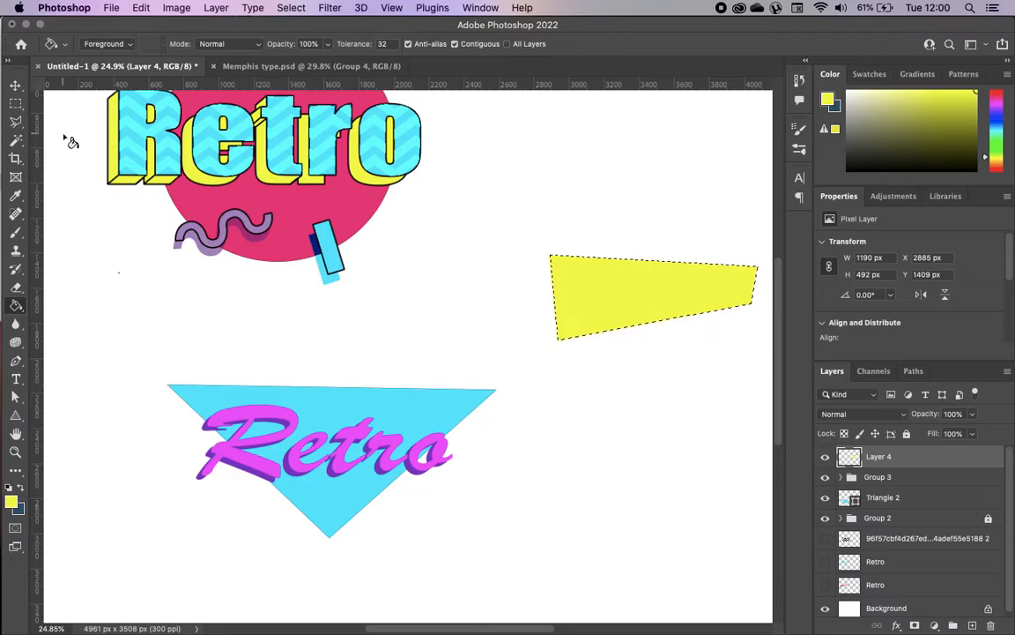
pyautogui.click(15, 85)
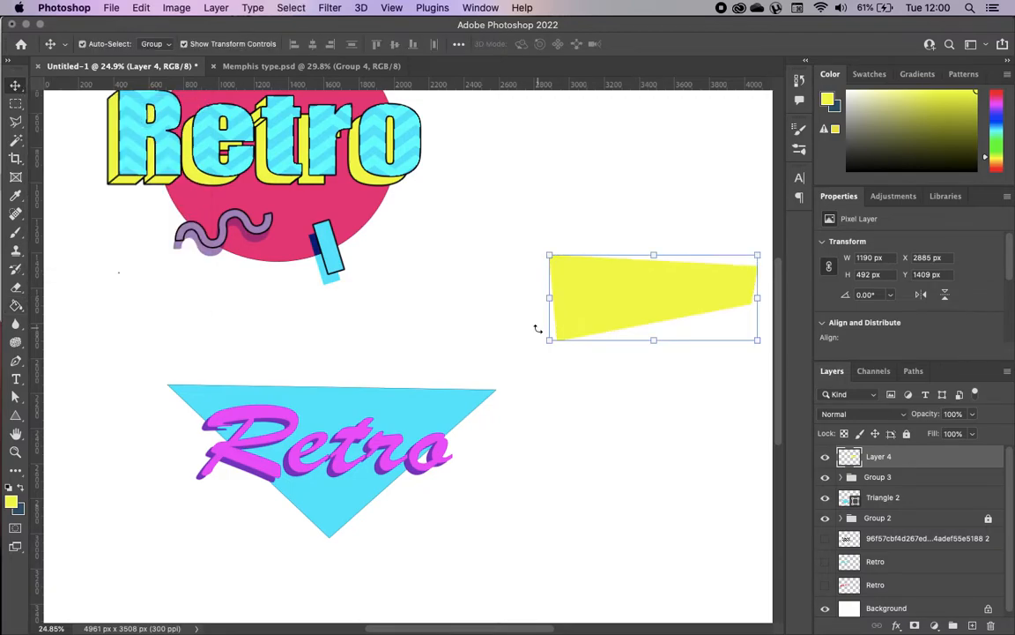
pyautogui.click(661, 305)
pyautogui.moveTo(661, 306); pyautogui.dragTo(227, 474)
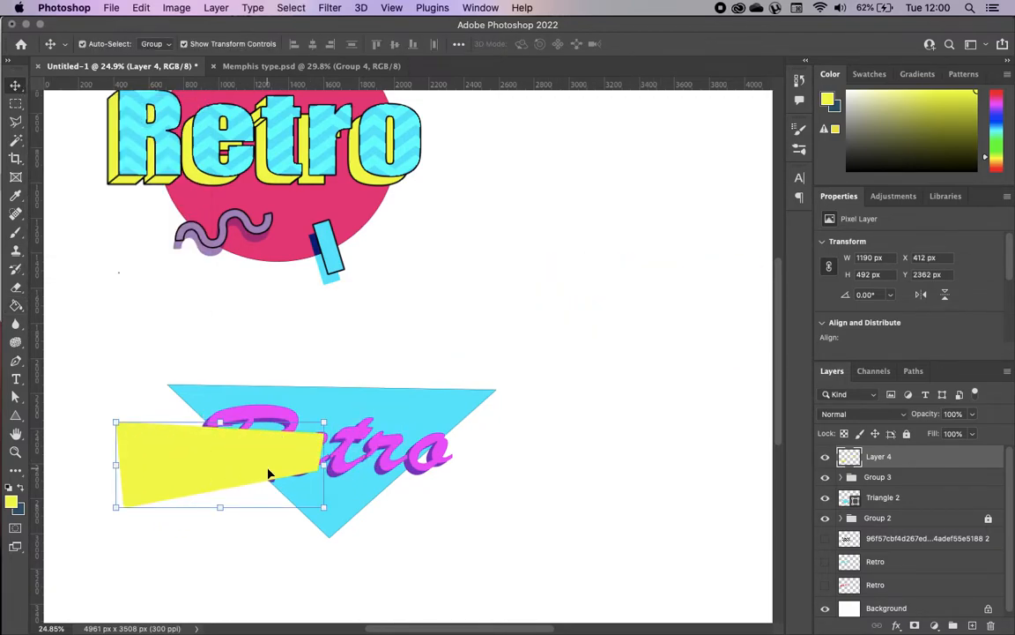
pyautogui.press('Delete')
# Draw a yellow tapering four-sided shape of about 925 by 361 px with the Pen tool in blank canvas space
pyautogui.click(16, 360)
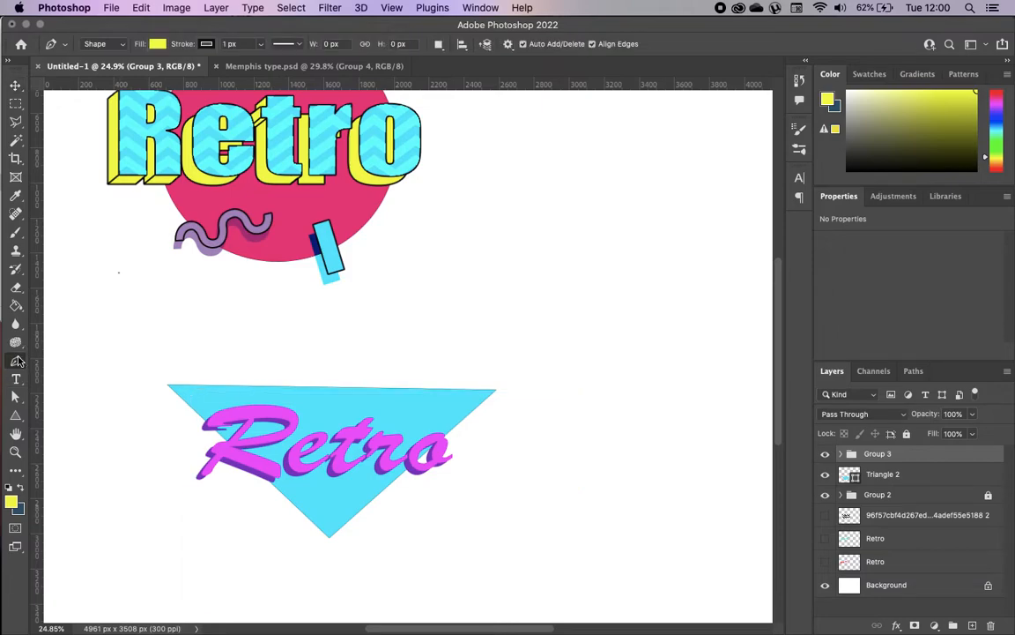
pyautogui.click(532, 267)
pyautogui.click(532, 329)
pyautogui.click(695, 310)
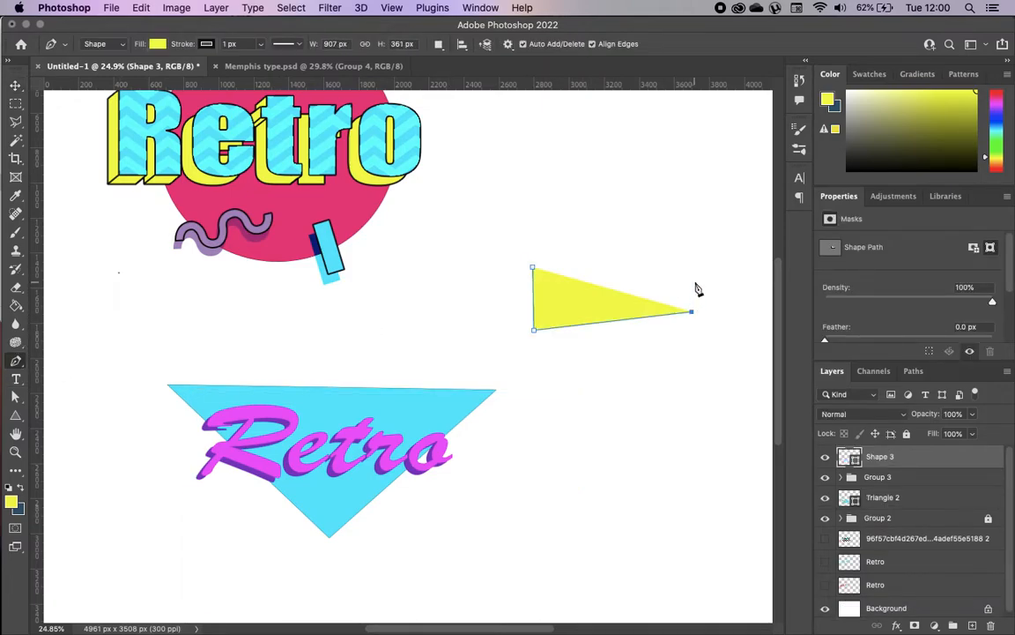
pyautogui.click(694, 282)
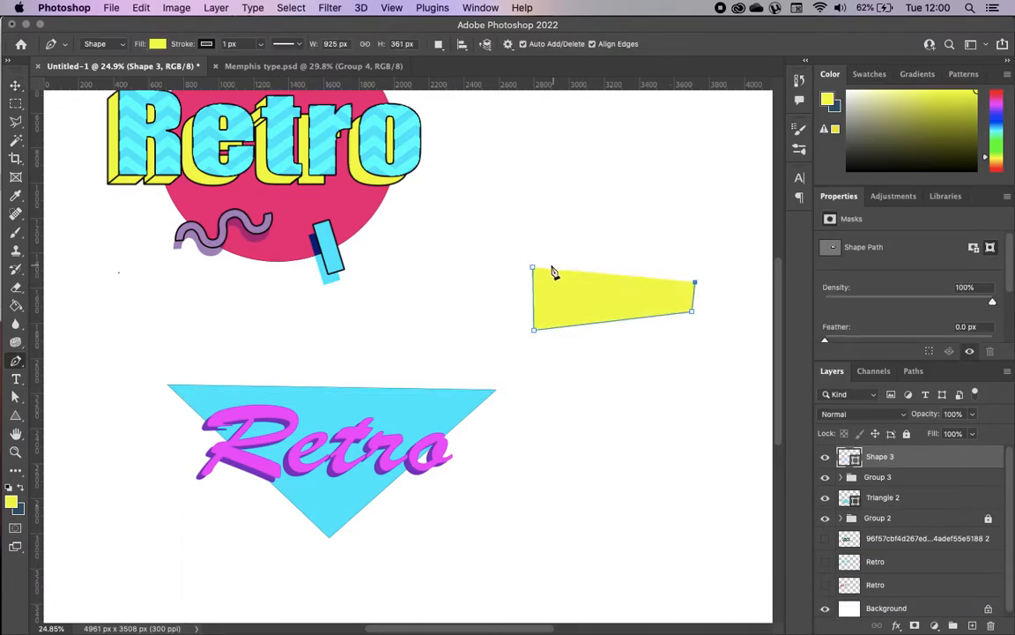
# Reduce the yellow shape's stroke width to the minimum
pyautogui.click(97, 44)
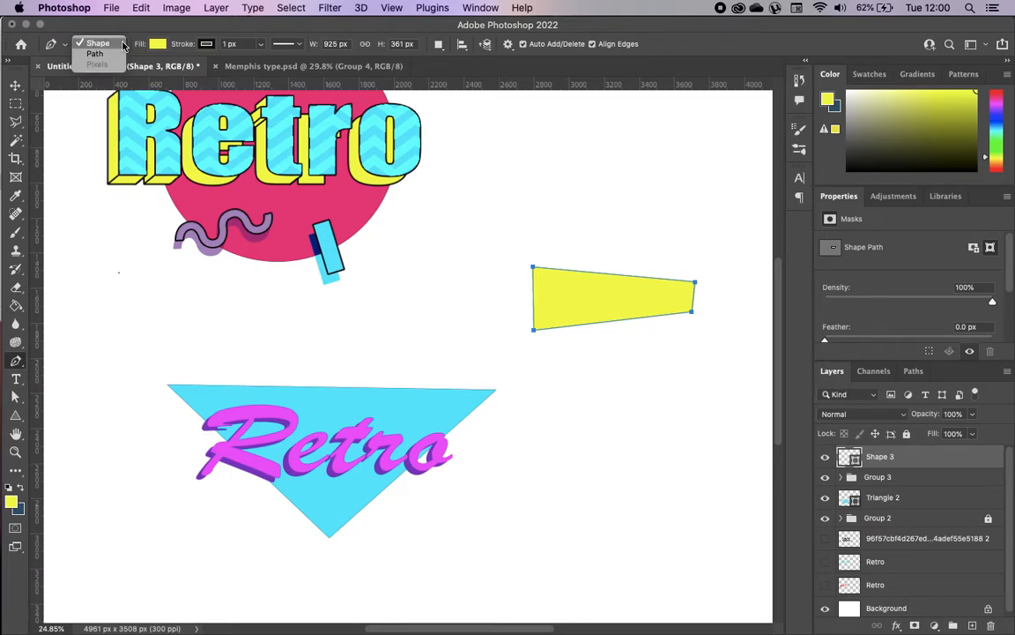
pyautogui.click(259, 46)
pyautogui.click(261, 45)
pyautogui.moveTo(258, 61); pyautogui.dragTo(3, 81)
# Enlarge the yellow shape and position it behind the cyan triangle and script Retro text
pyautogui.click(15, 85)
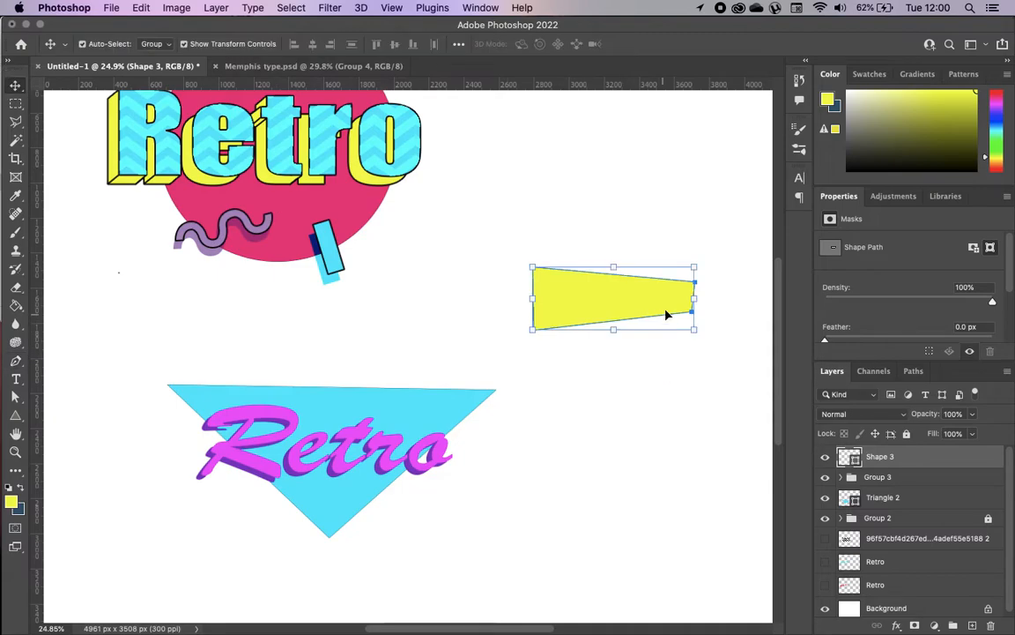
pyautogui.moveTo(694, 329); pyautogui.dragTo(806, 375)
pyautogui.moveTo(567, 356); pyautogui.dragTo(157, 475)
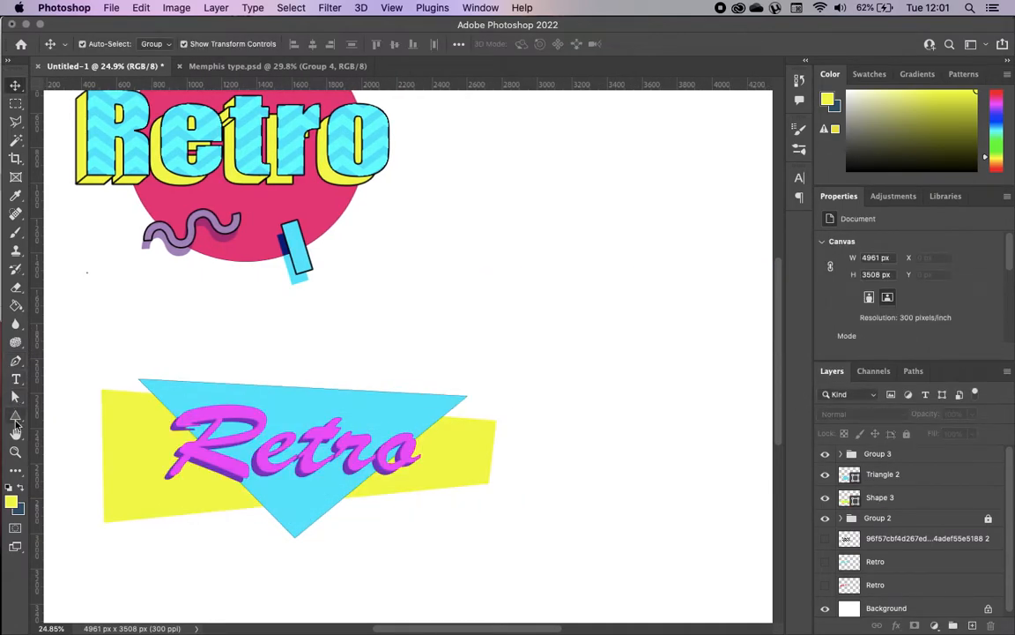
# Draw a thin vertical rectangle of about 16 by 859 px on the blank canvas and fill it with magenta
pyautogui.click(15, 416)
pyautogui.click(73, 411)
pyautogui.moveTo(574, 350); pyautogui.dragTo(573, 427)
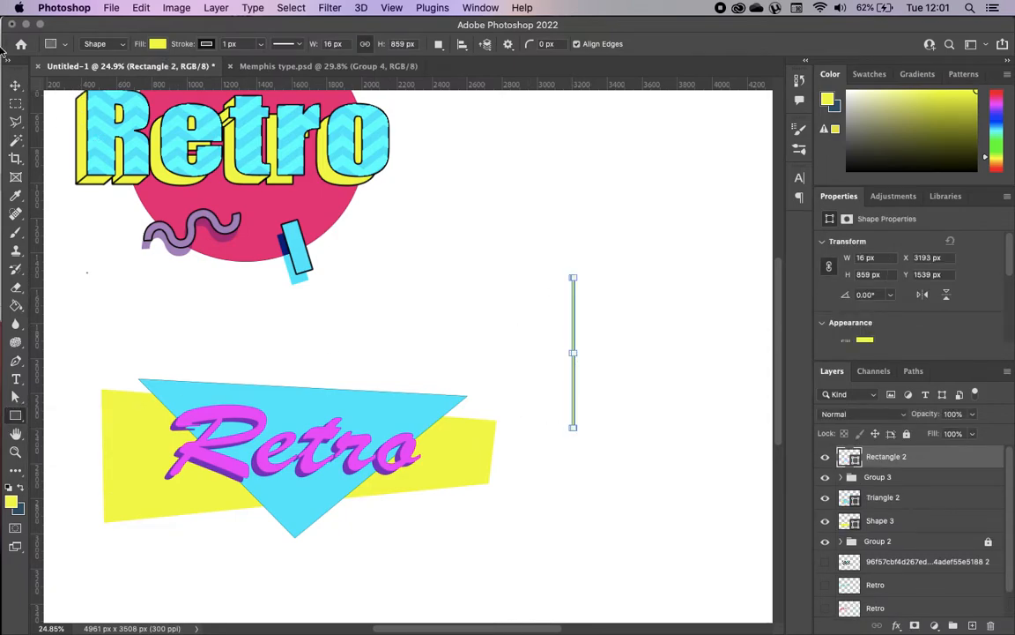
pyautogui.click(157, 44)
pyautogui.click(106, 119)
pyautogui.press('v')
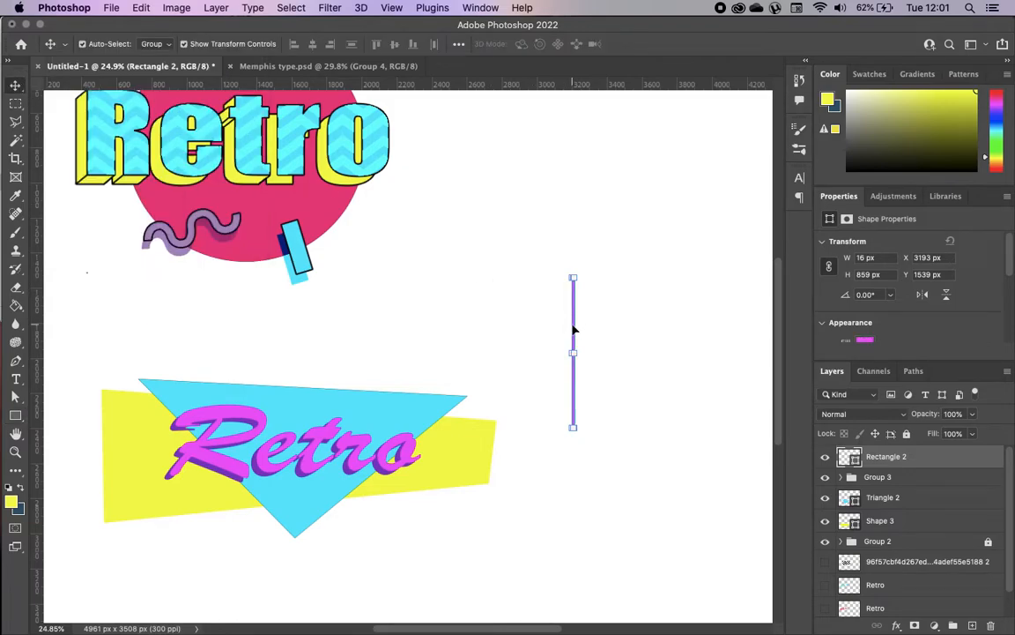
# Duplicate the magenta line five times to the right to make a row of six evenly spaced vertical lines
pyautogui.moveTo(574, 330); pyautogui.dragTo(672, 332)
pyautogui.keyDown('alt'); pyautogui.click(671, 332); pyautogui.keyUp('alt')
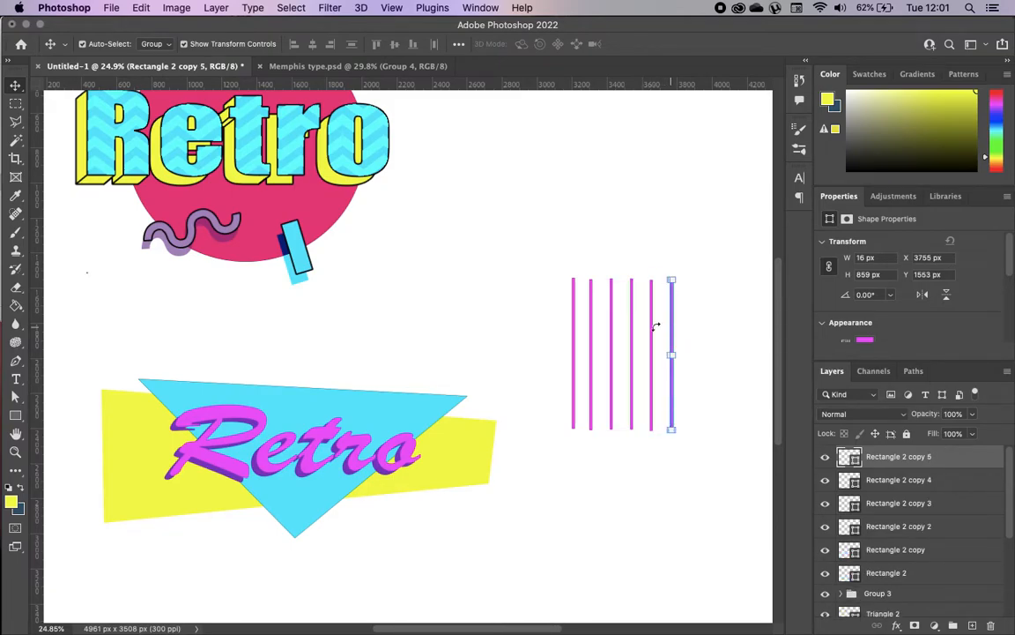
# Duplicate the six magenta lines, rotate the copies about 90 degrees and place them across the vertical lines as a grid
pyautogui.moveTo(530, 293); pyautogui.dragTo(722, 415)
pyautogui.moveTo(694, 297); pyautogui.dragTo(573, 319)
pyautogui.press('super+t')
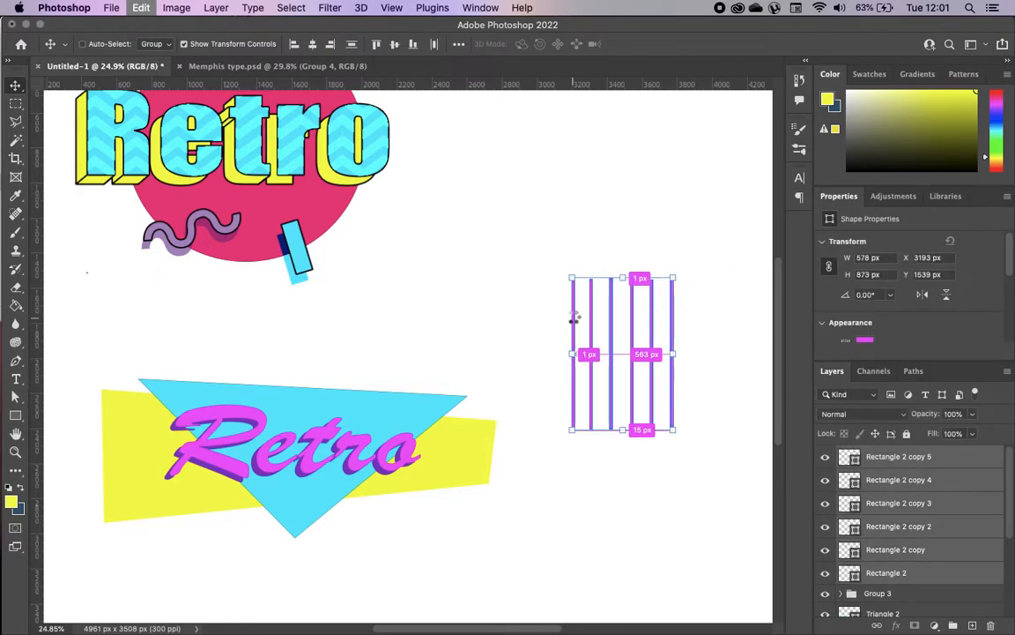
pyautogui.press('super+v')
pyautogui.press('super+t')
pyautogui.moveTo(408, 267); pyautogui.dragTo(529, 357)
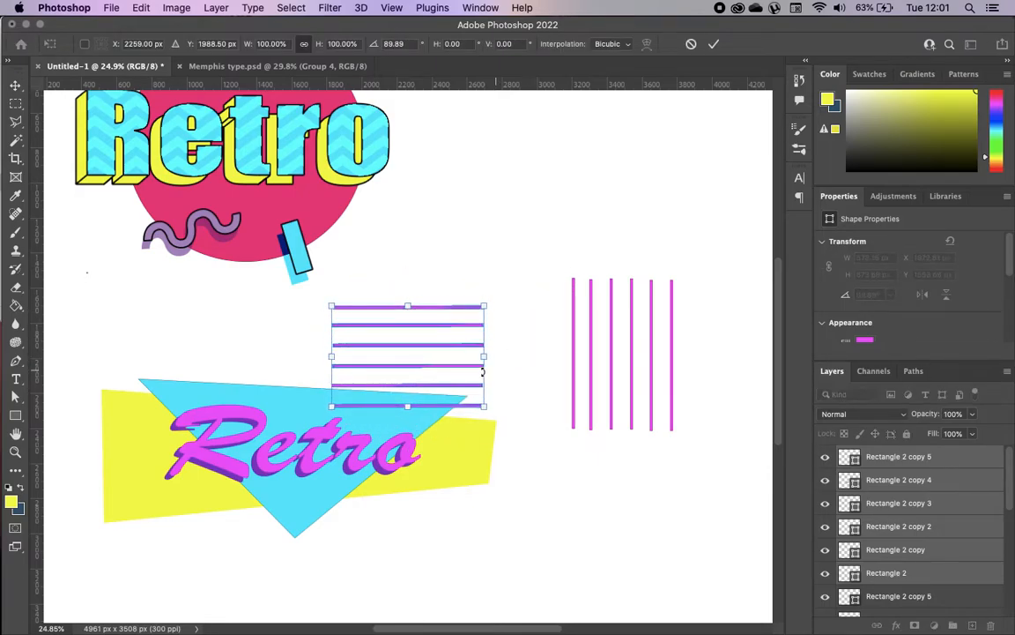
pyautogui.moveTo(468, 372); pyautogui.dragTo(692, 351)
pyautogui.moveTo(679, 364); pyautogui.dragTo(681, 367)
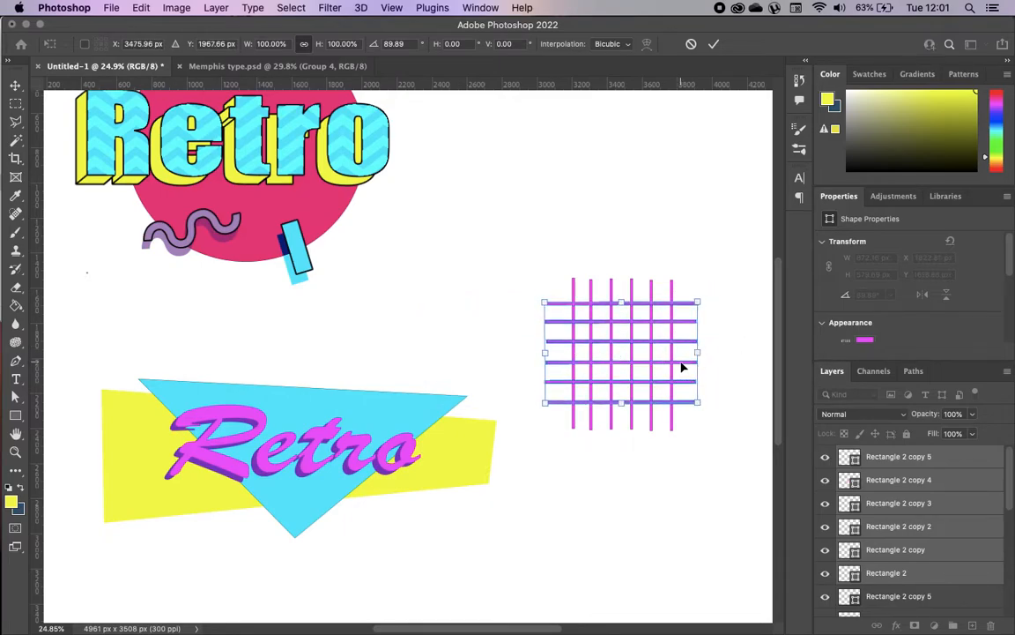
pyautogui.click(714, 43)
# Group all the magenta grid lines together and move the grid over the left part of the script Retro text
pyautogui.moveTo(569, 254); pyautogui.dragTo(696, 425)
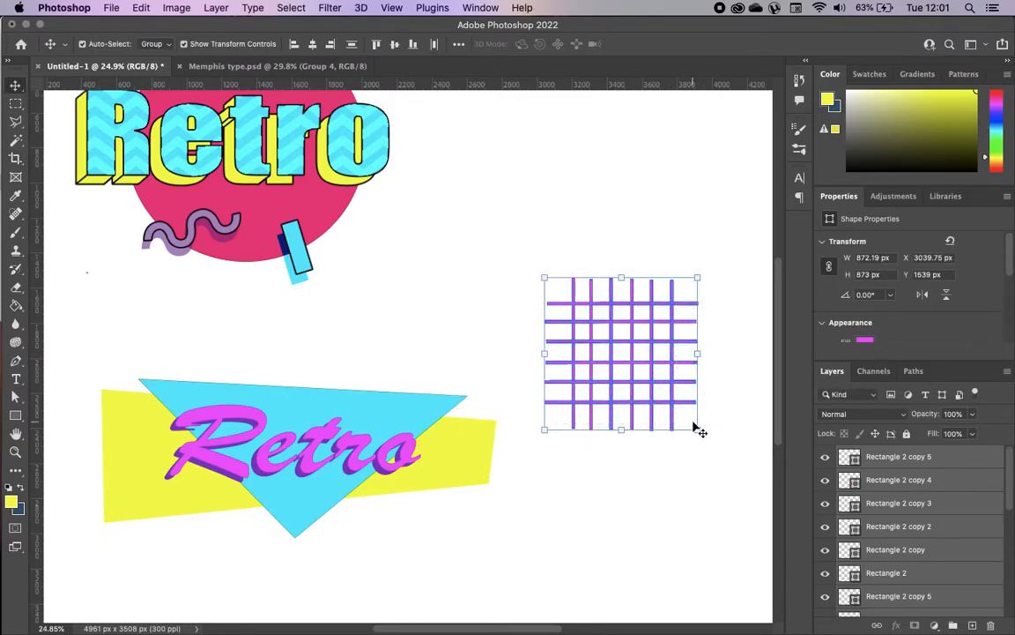
pyautogui.moveTo(647, 362); pyautogui.dragTo(530, 385)
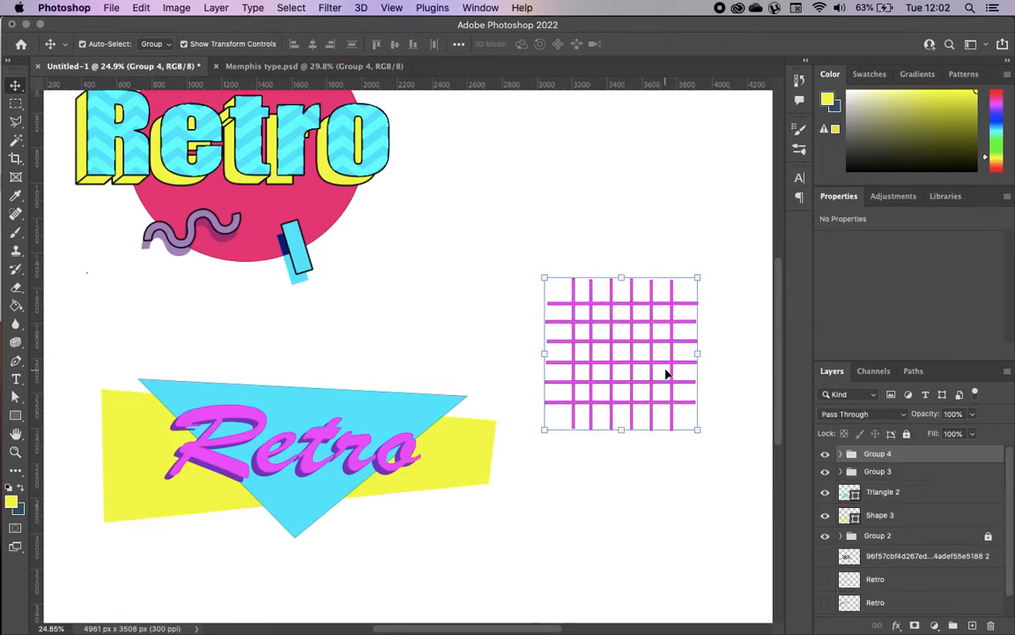
pyautogui.moveTo(666, 366); pyautogui.dragTo(244, 452)
# Rotate the magenta grid to about -18° around the design's upper-left corner and stack its group behind the cyan triangle
pyautogui.moveTo(286, 351); pyautogui.dragTo(256, 313)
pyautogui.moveTo(208, 409); pyautogui.dragTo(212, 389)
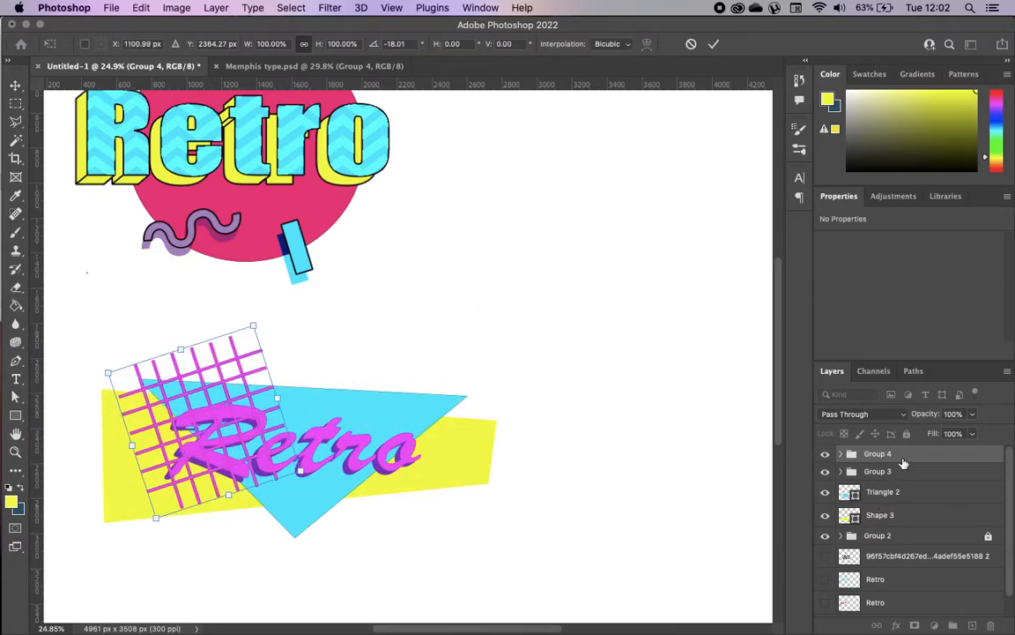
pyautogui.moveTo(895, 453); pyautogui.dragTo(902, 506)
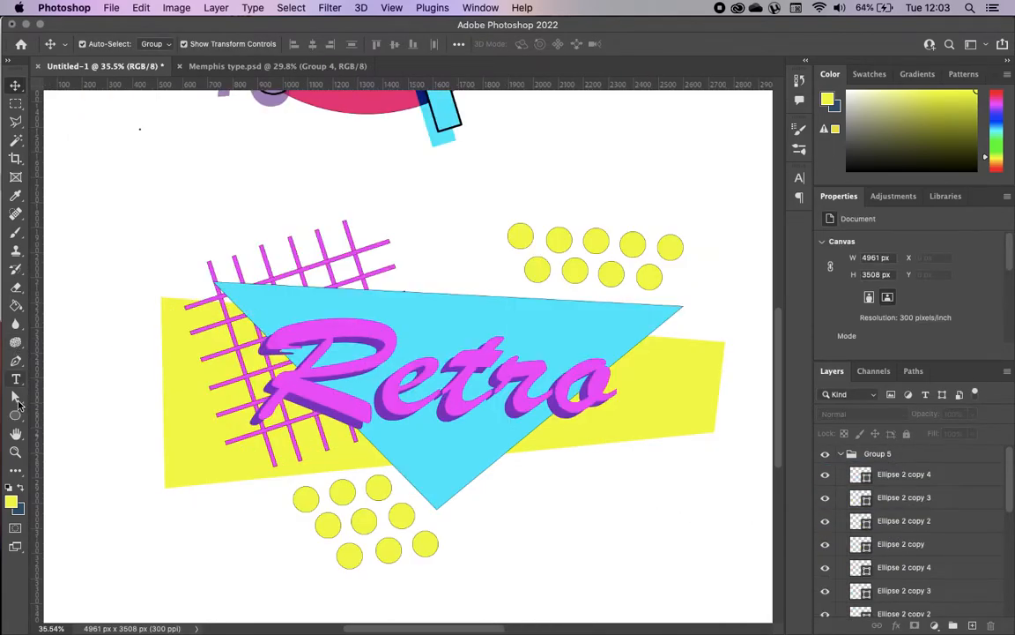
# Draw a circle of about 477 by 475 px above the cyan triangle and fill it with magenta
pyautogui.click(16, 416)
pyautogui.moveTo(366, 162); pyautogui.dragTo(484, 280)
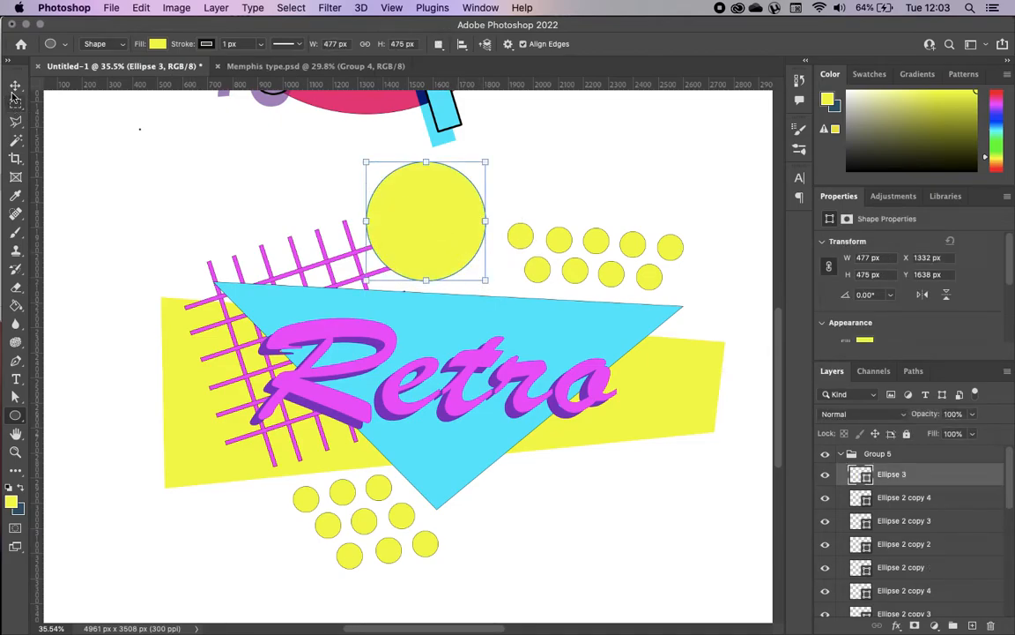
pyautogui.click(156, 44)
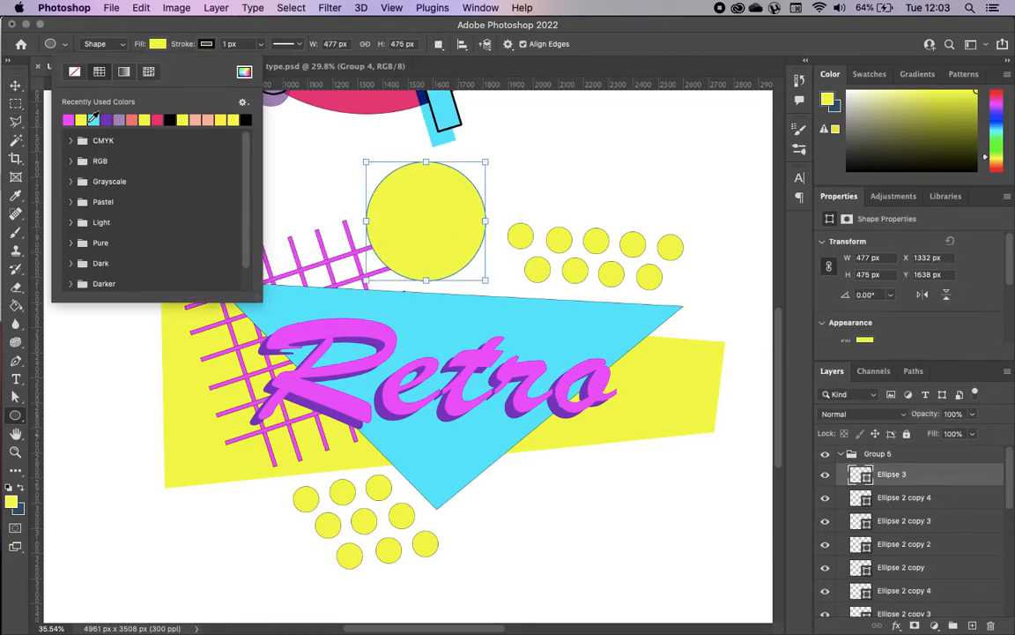
pyautogui.click(68, 120)
# Take the magenta circle out of the dots group and move it to the blank canvas left of the grid
pyautogui.click(15, 88)
pyautogui.moveTo(417, 213); pyautogui.dragTo(125, 183)
pyautogui.press('super+z')
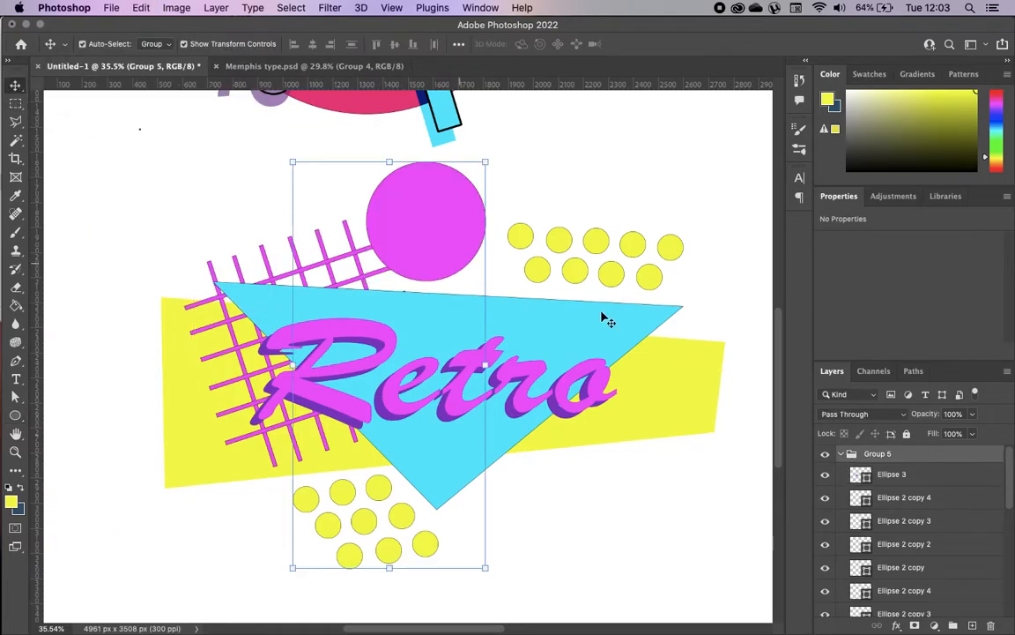
pyautogui.click(881, 475)
pyautogui.moveTo(892, 474); pyautogui.dragTo(872, 459)
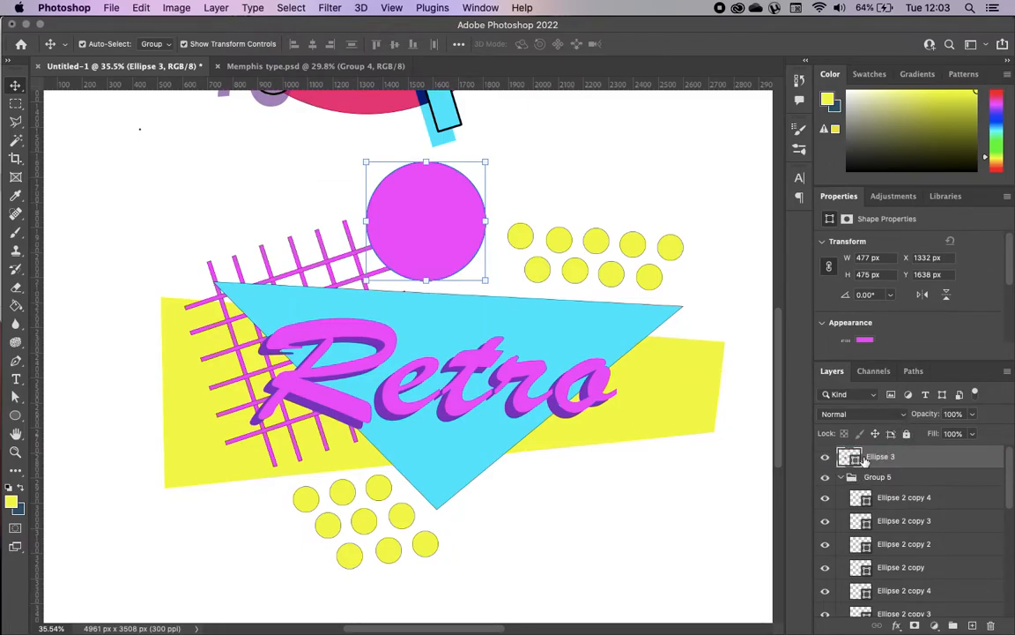
pyautogui.click(842, 477)
pyautogui.moveTo(449, 218); pyautogui.dragTo(147, 204)
# Select the right half of the magenta circle, rasterize its layer, and cut and paste that half onto its own layer
pyautogui.press('m')
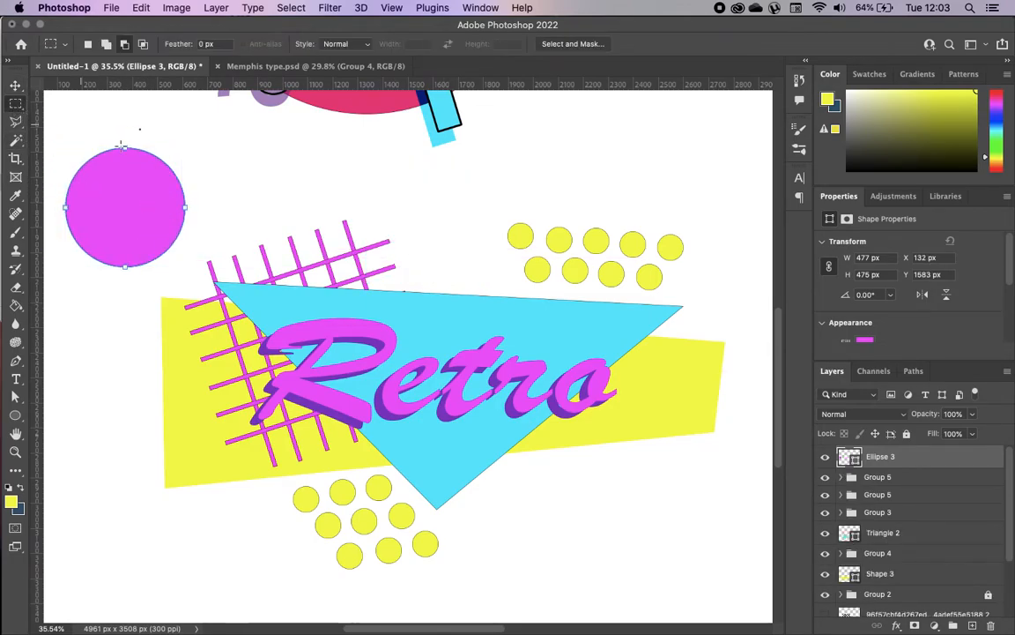
pyautogui.moveTo(125, 137); pyautogui.dragTo(192, 280)
pyautogui.press('super+x')
pyautogui.click(16, 86)
pyautogui.moveTo(152, 204)
pyautogui.mouseDown()
pyautogui.moveTo(186, 199)
pyautogui.moveTo(161, 203)
pyautogui.mouseUp()
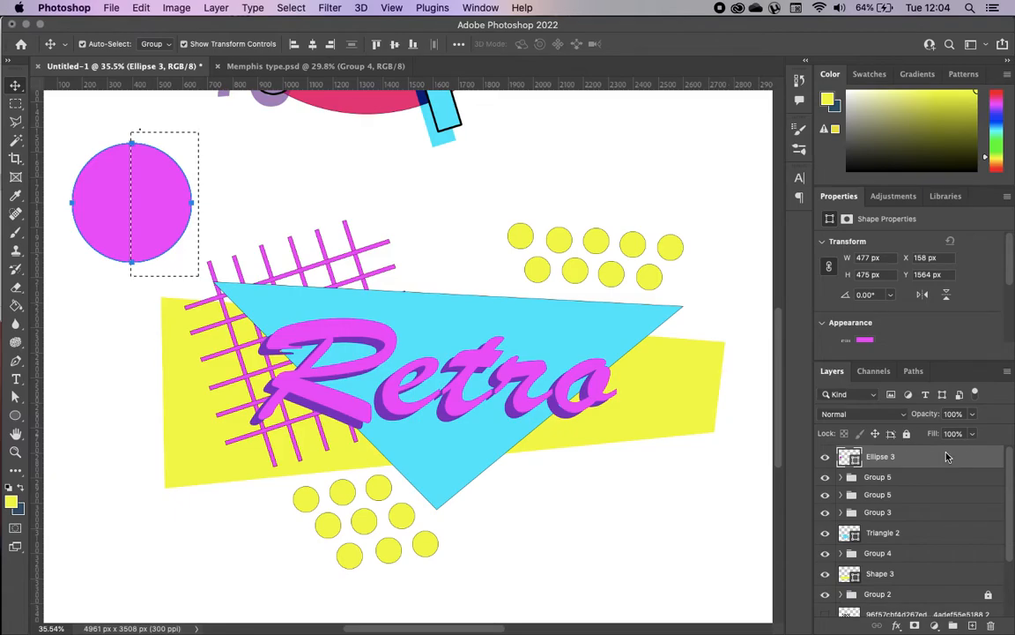
pyautogui.rightClick(948, 453)
pyautogui.moveTo(849, 623)
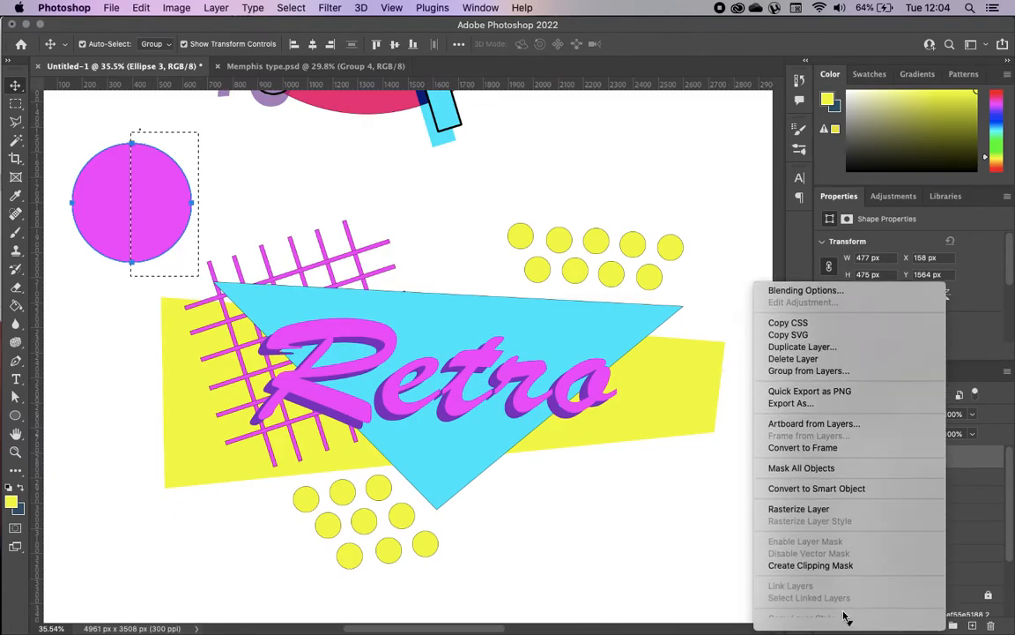
pyautogui.click(797, 510)
pyautogui.press('super+v')
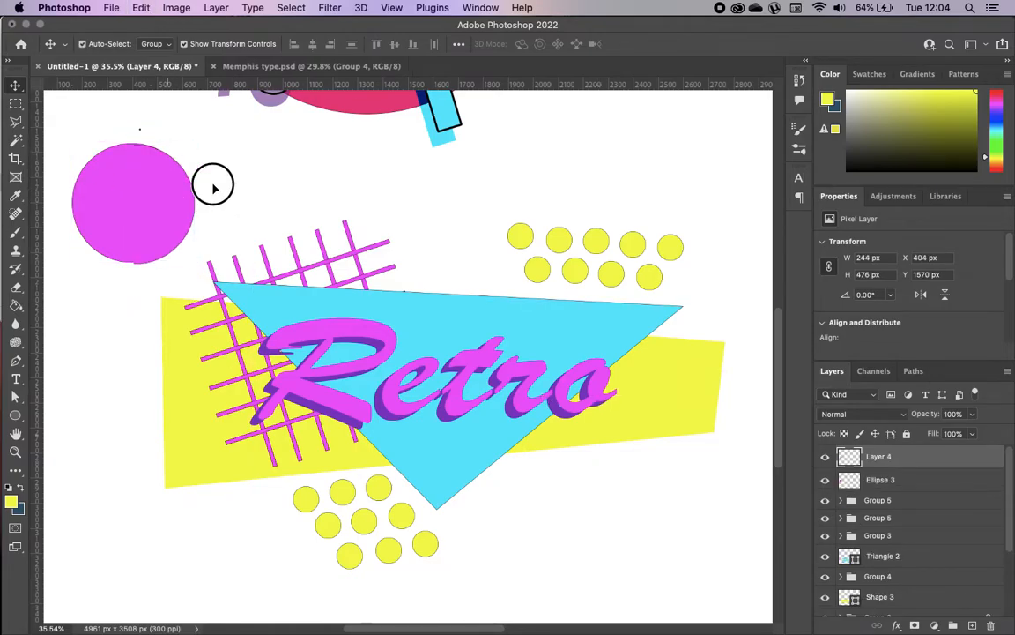
# Move the separated half circle aside and delete the remaining left half
pyautogui.moveTo(215, 186); pyautogui.dragTo(481, 188)
pyautogui.click(124, 204)
pyautogui.press('Delete')
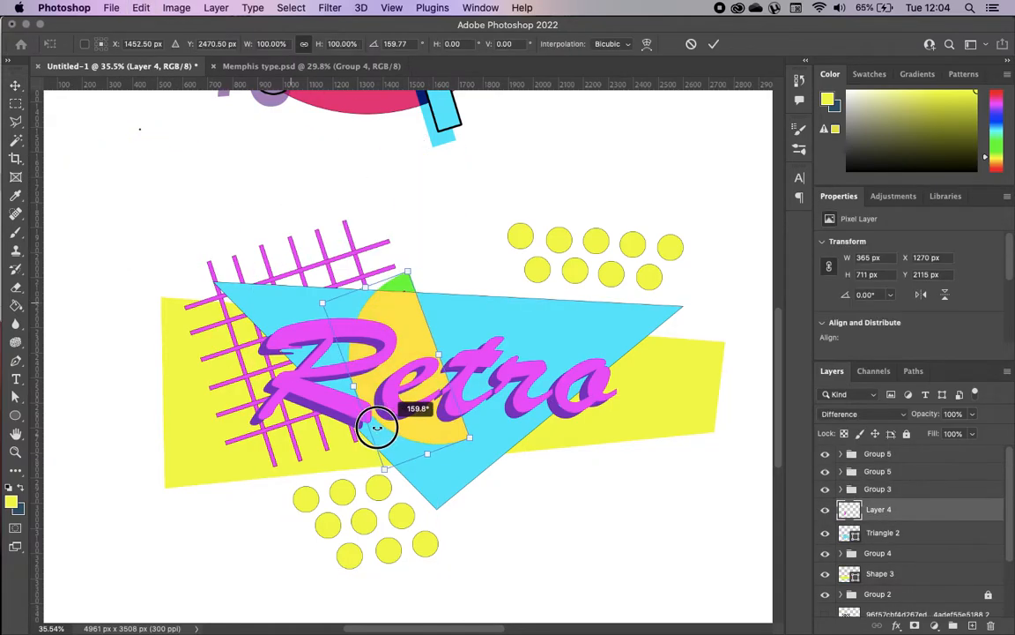
# Rotate the half circle to about -175.5° and position it inside the cyan triangle behind the script text
pyautogui.moveTo(374, 421); pyautogui.dragTo(351, 414)
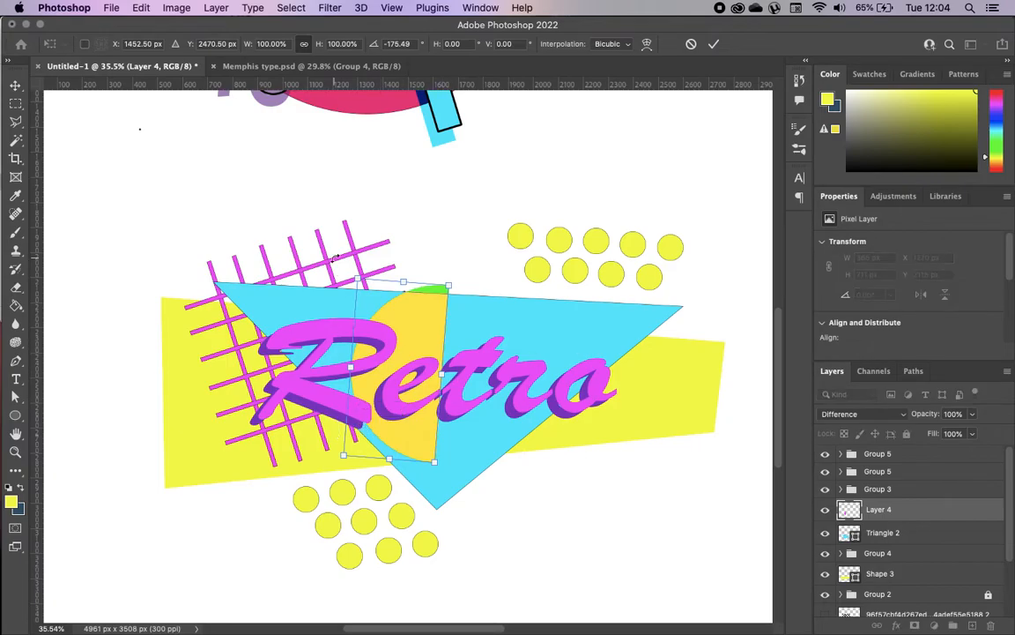
pyautogui.moveTo(420, 332); pyautogui.dragTo(415, 342)
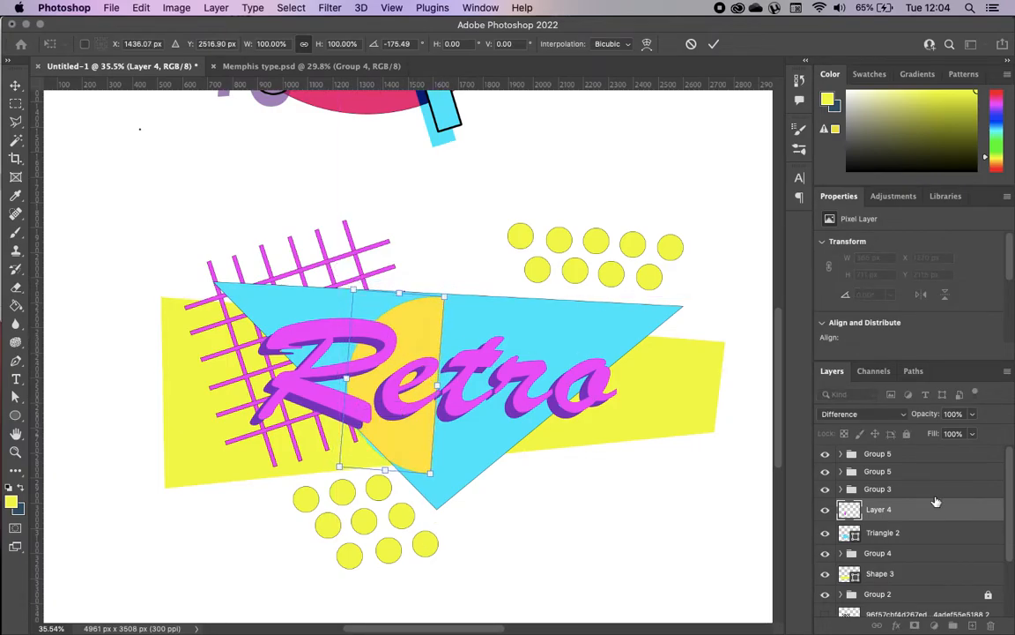
# Try the Soft Light, Screen and Color Burn blend modes on the half circle and settle on Linear Dodge (Add)
pyautogui.click(872, 414)
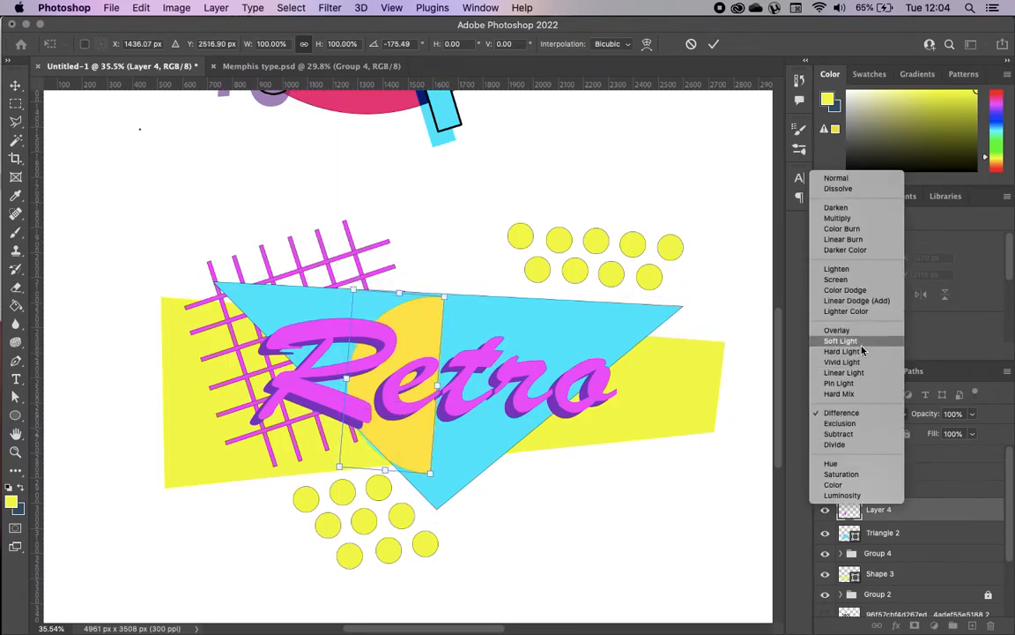
pyautogui.click(863, 343)
pyautogui.click(859, 417)
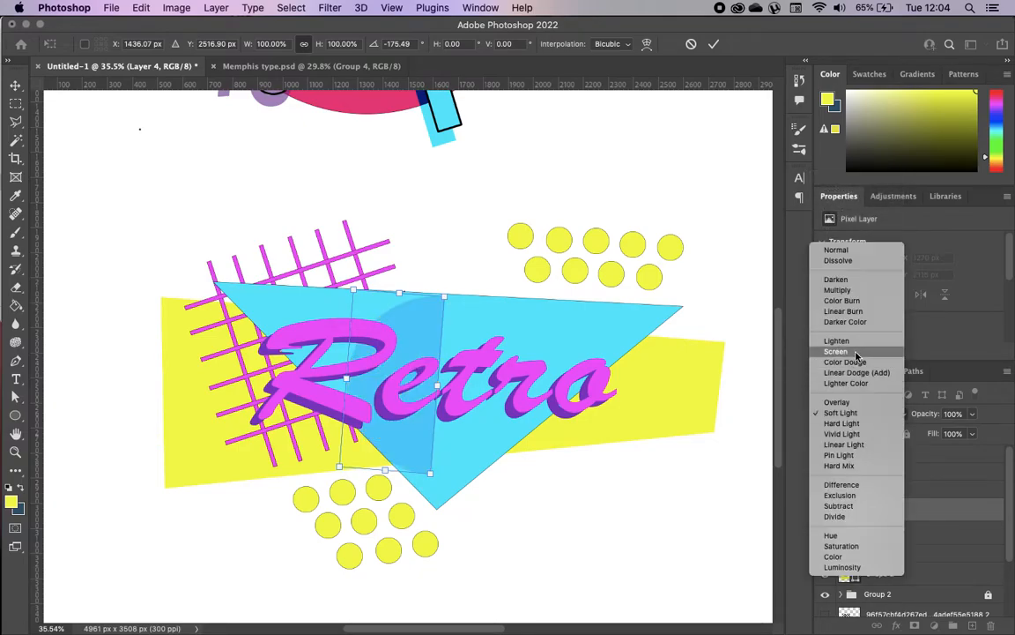
pyautogui.click(860, 353)
pyautogui.click(859, 414)
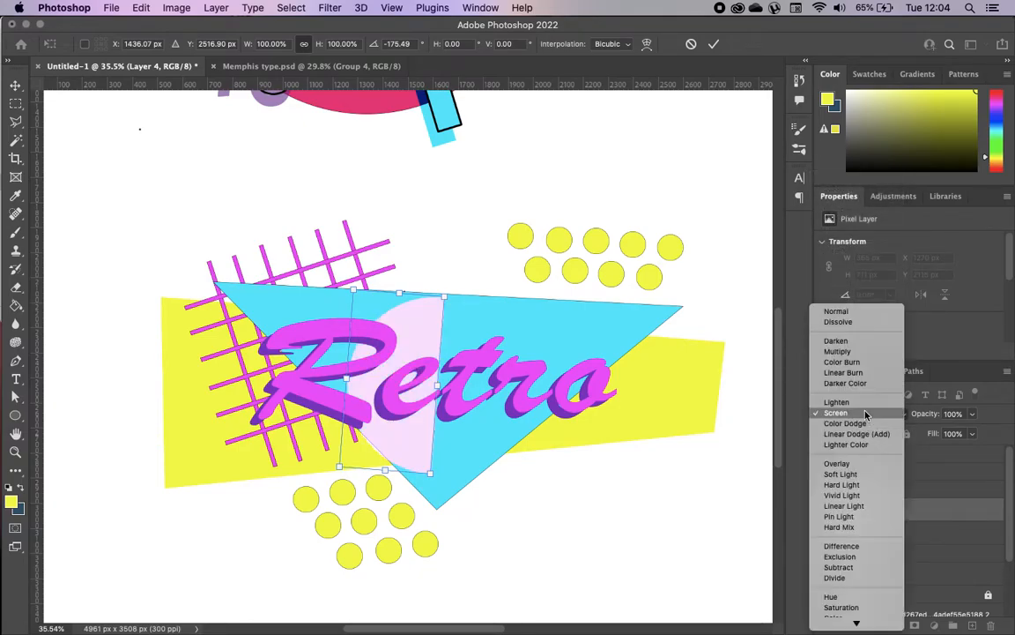
pyautogui.click(864, 359)
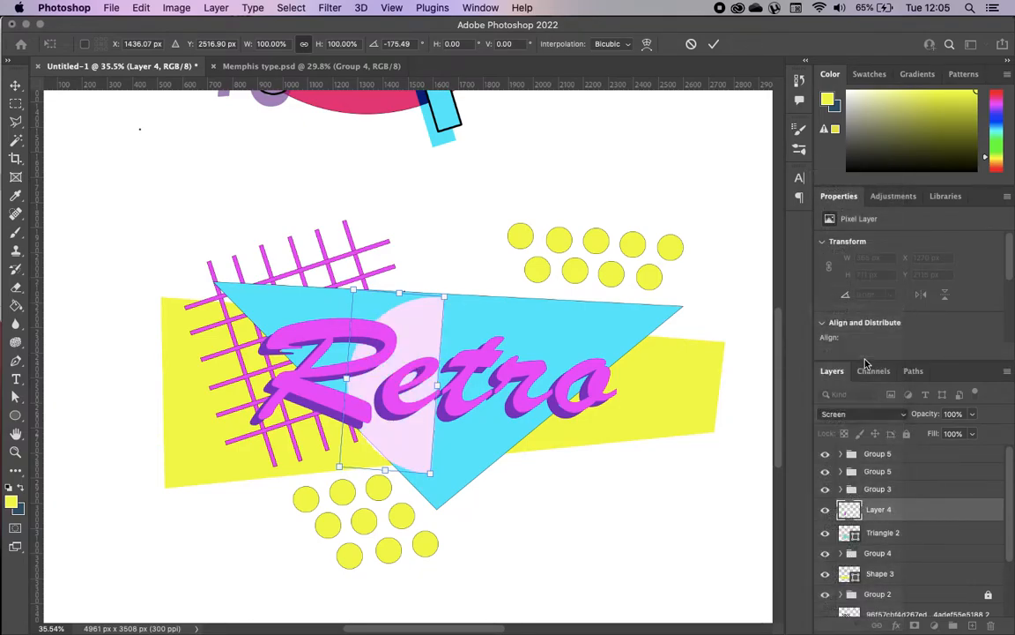
pyautogui.click(864, 411)
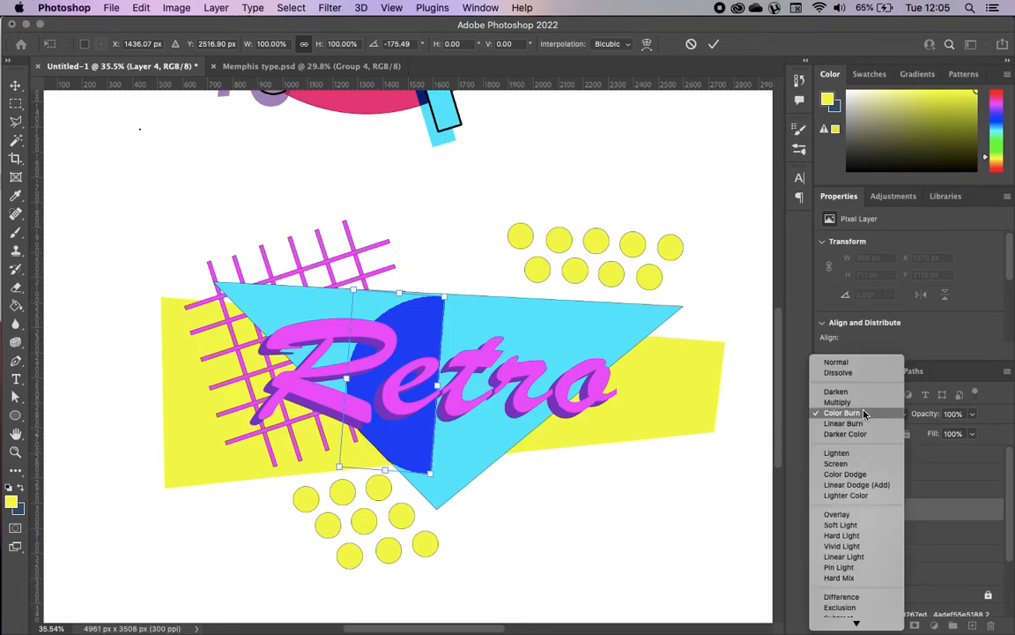
pyautogui.click(851, 486)
pyautogui.press('Return')
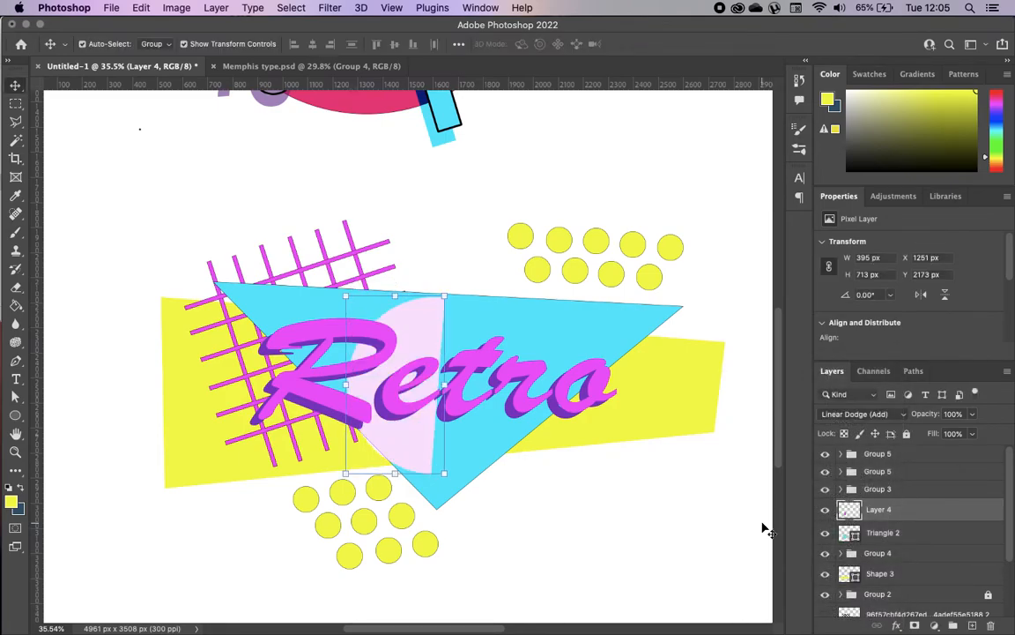
pyautogui.click(763, 529)
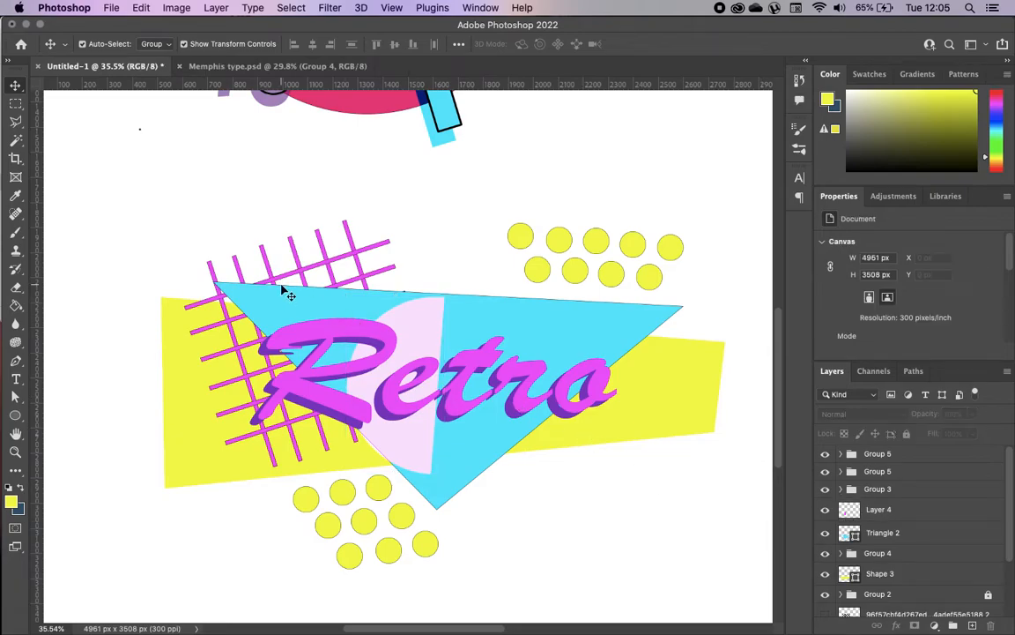
# Duplicate the cyan triangle and move the copy to the blank canvas right of the design
pyautogui.click(465, 303)
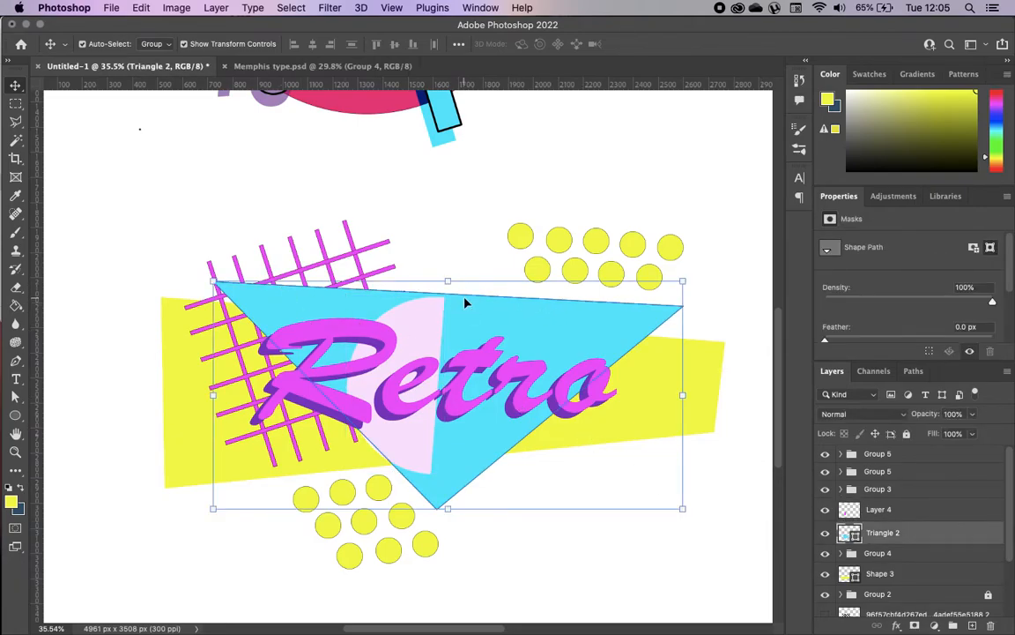
pyautogui.press('super+c')
pyautogui.press('super+v')
pyautogui.moveTo(474, 335); pyautogui.dragTo(258, 219)
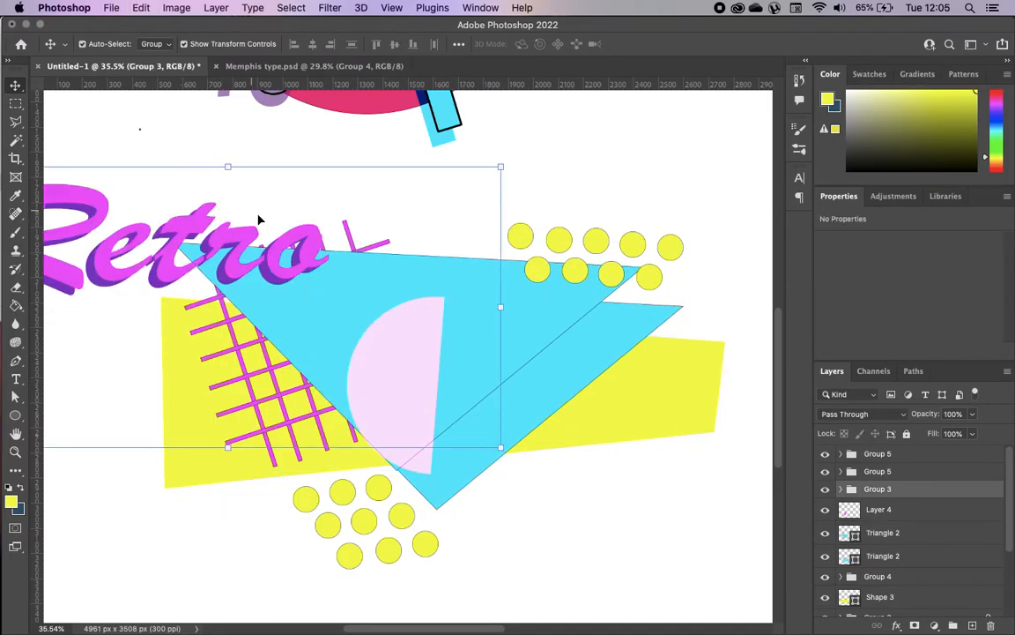
pyautogui.press('super+z')
pyautogui.moveTo(436, 263); pyautogui.dragTo(637, 557)
pyautogui.hscroll(8, 637, 557)
pyautogui.scroll(-5, 637, 557)
pyautogui.moveTo(334, 403); pyautogui.dragTo(678, 261)
pyautogui.hscroll(6, 678, 260)
pyautogui.moveTo(490, 268); pyautogui.dragTo(534, 250)
# Marquee-select five separate horizontal bands across the triangle copy, adding each band to the selection
pyautogui.click(18, 104)
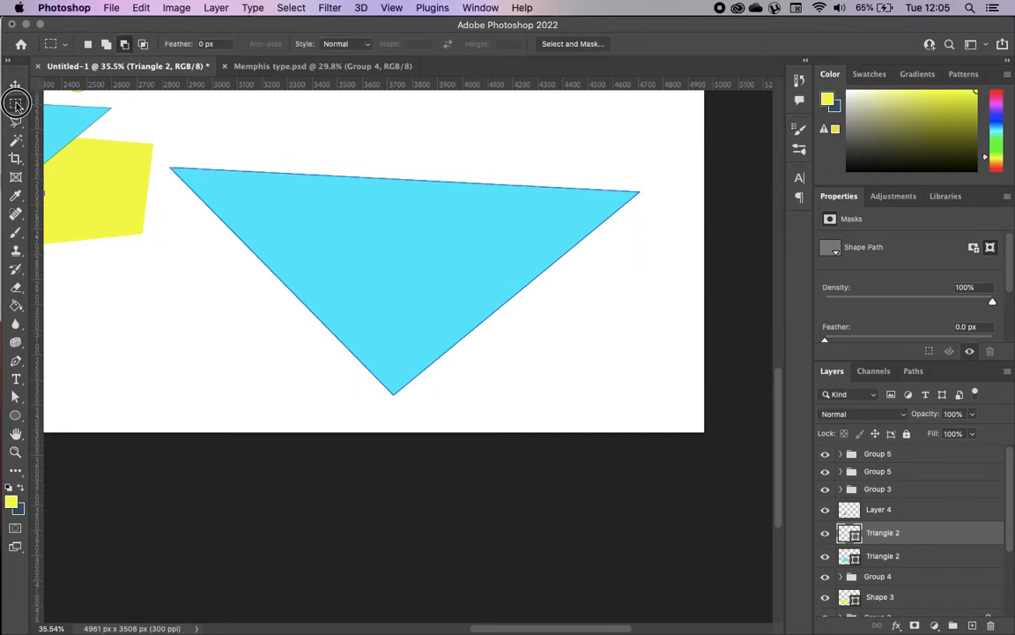
pyautogui.click(53, 100)
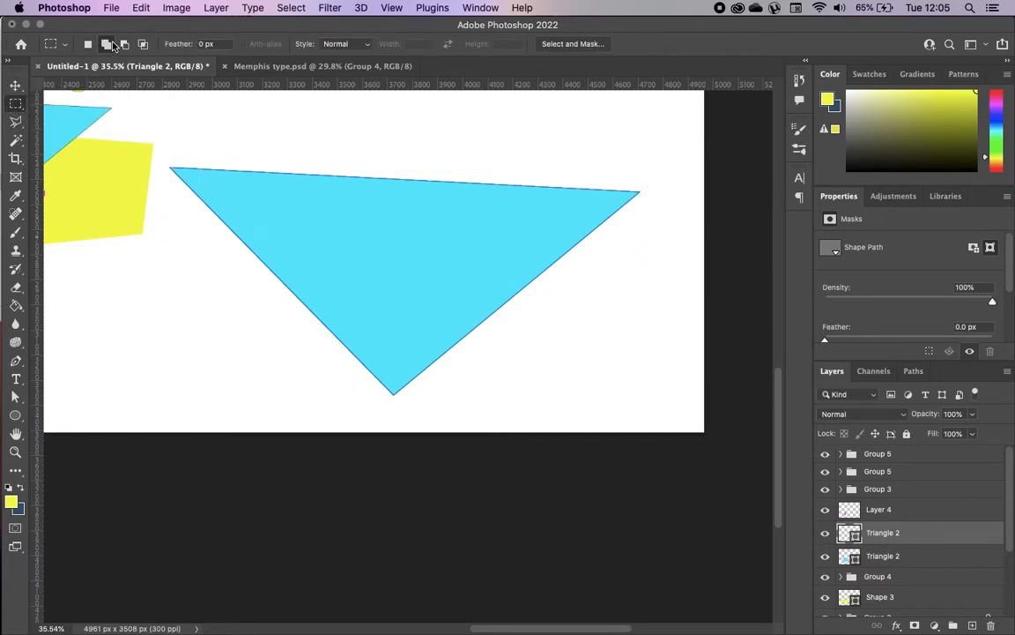
pyautogui.moveTo(168, 161); pyautogui.dragTo(644, 212)
pyautogui.moveTo(168, 227); pyautogui.dragTo(642, 249)
pyautogui.moveTo(166, 269); pyautogui.dragTo(639, 292)
pyautogui.moveTo(167, 309); pyautogui.dragTo(641, 335)
pyautogui.moveTo(169, 355); pyautogui.dragTo(640, 373)
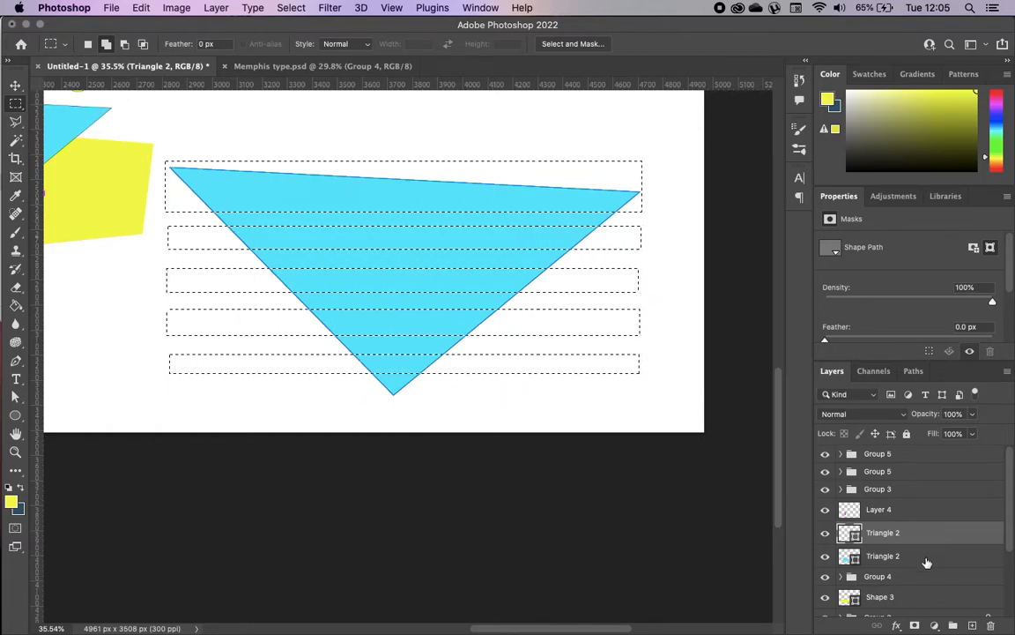
# Rasterize the triangle copy, move its five selected bands onto a separate layer and hide the leftover triangle layer
pyautogui.click(912, 557)
pyautogui.click(826, 539)
pyautogui.click(825, 538)
pyautogui.click(948, 535)
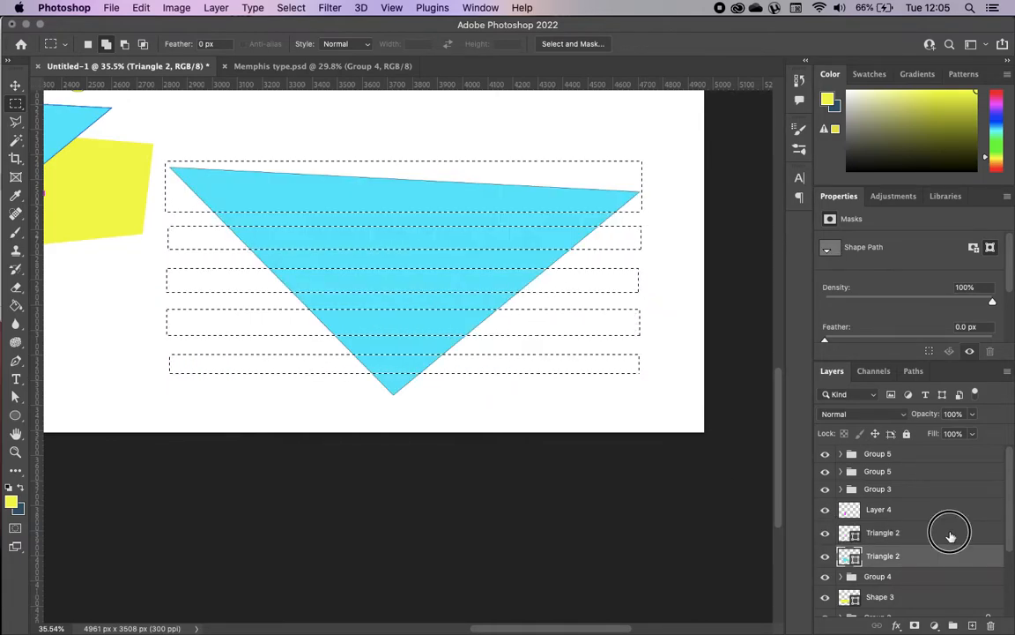
pyautogui.rightClick(951, 536)
pyautogui.moveTo(805, 623)
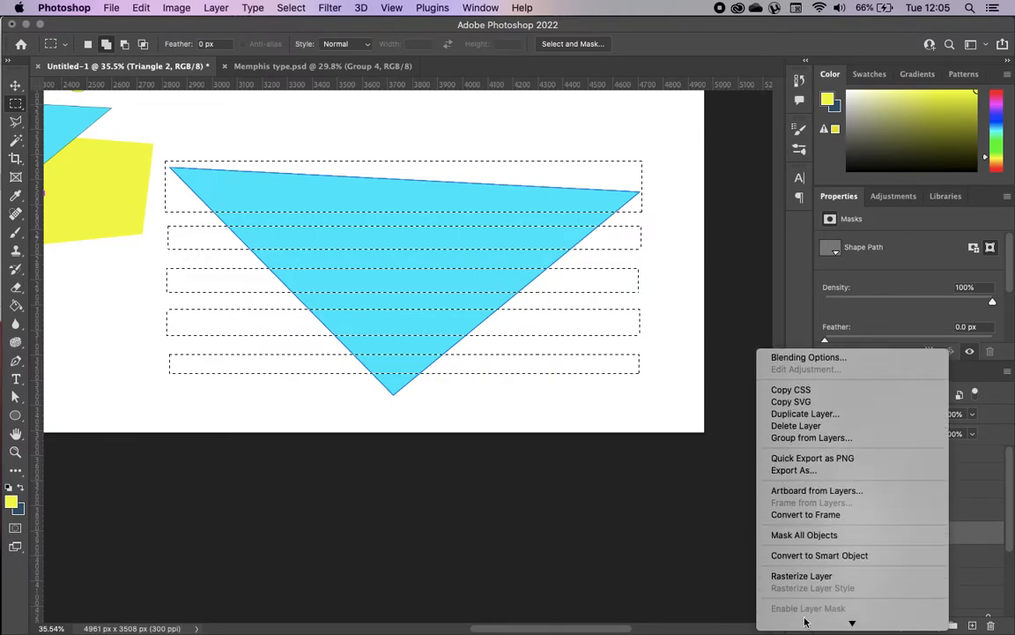
pyautogui.click(804, 552)
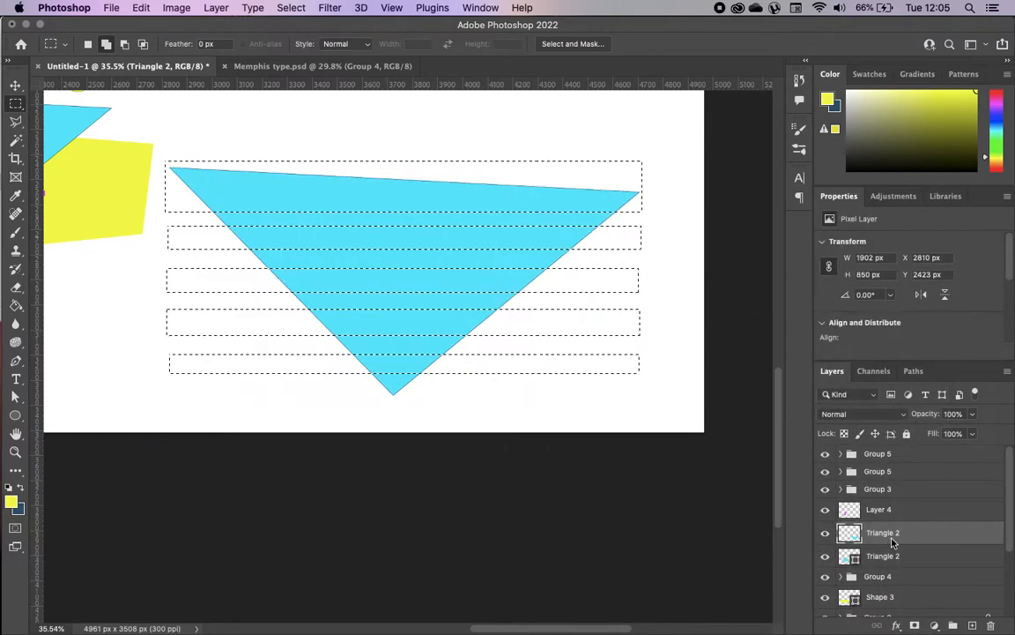
pyautogui.press('super+x')
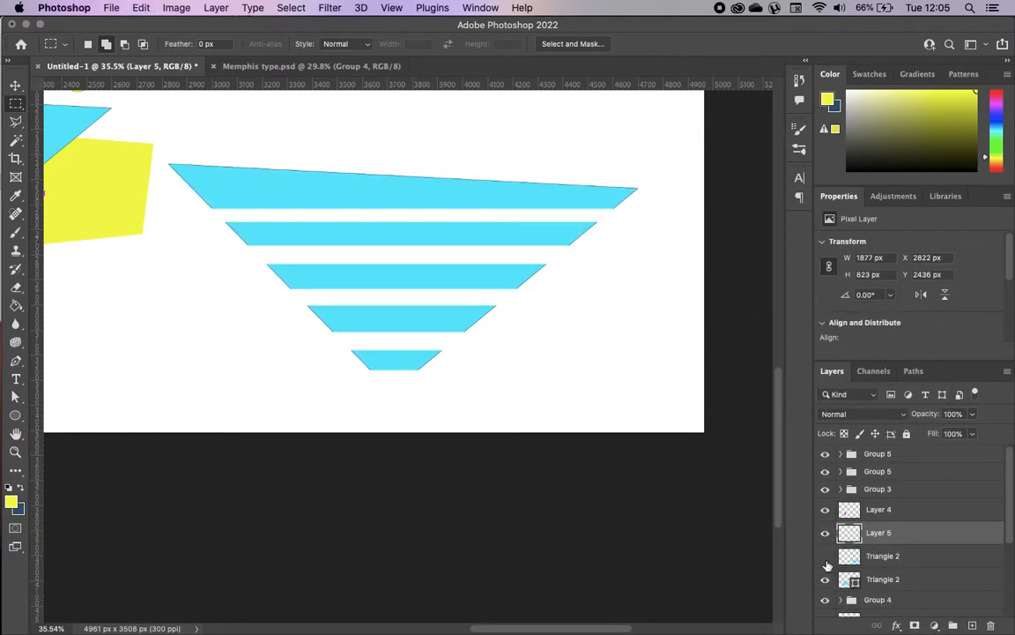
# Cut away the left half of the cyan stripes and clear the selection
pyautogui.moveTo(160, 134); pyautogui.dragTo(398, 422)
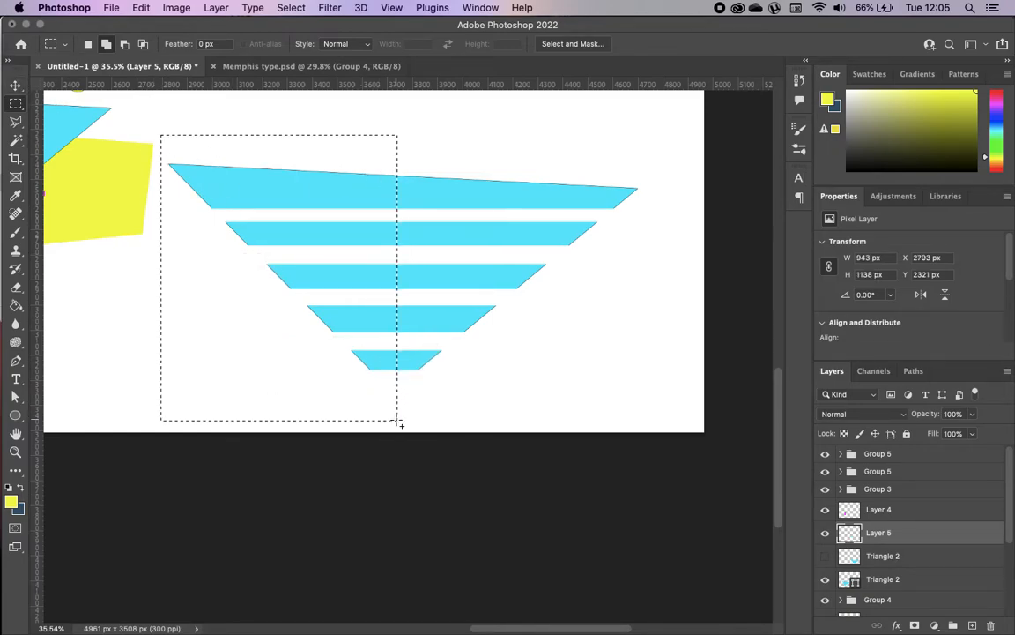
pyautogui.press('super+x')
pyautogui.press('super+d')
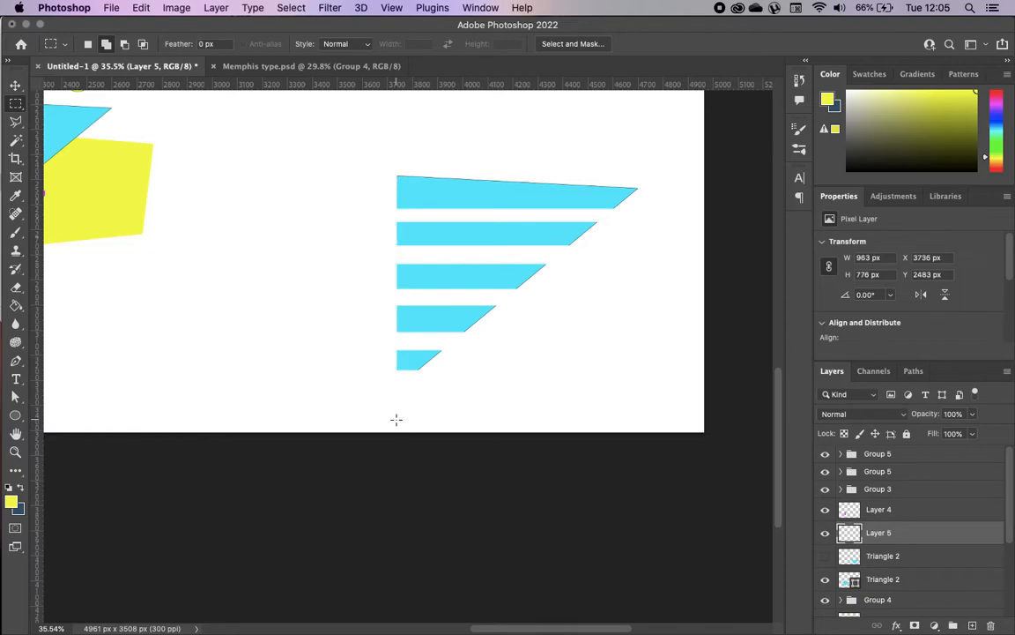
# Place the cyan stripes over the right half of the cyan triangle and set their blend mode to Darken
pyautogui.click(15, 86)
pyautogui.moveTo(439, 202); pyautogui.dragTo(67, 140)
pyautogui.hscroll(-10, 67, 140)
pyautogui.moveTo(484, 174); pyautogui.dragTo(403, 123)
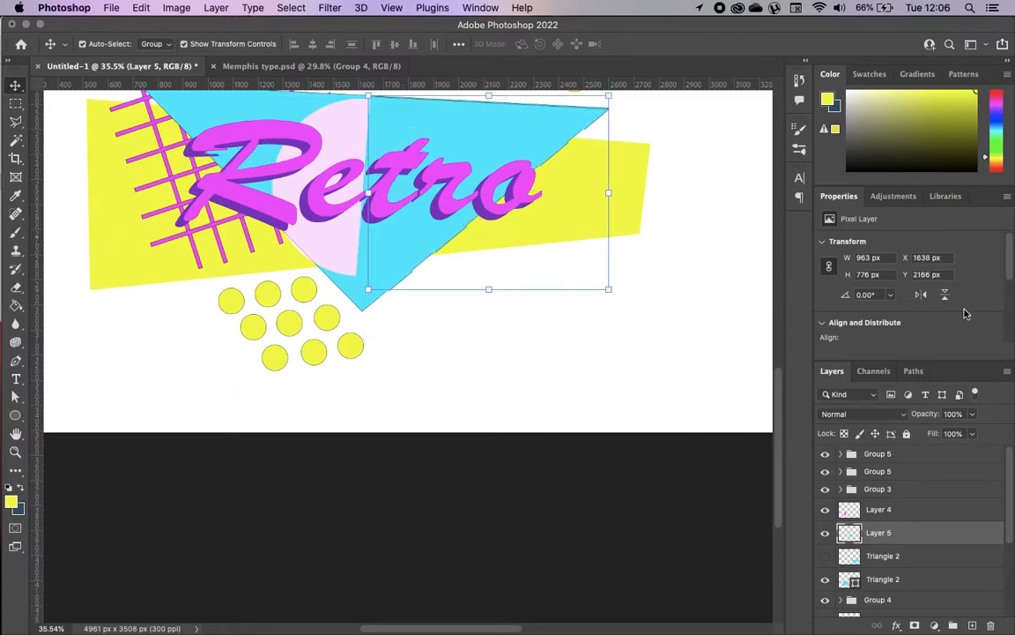
pyautogui.click(852, 414)
pyautogui.click(850, 444)
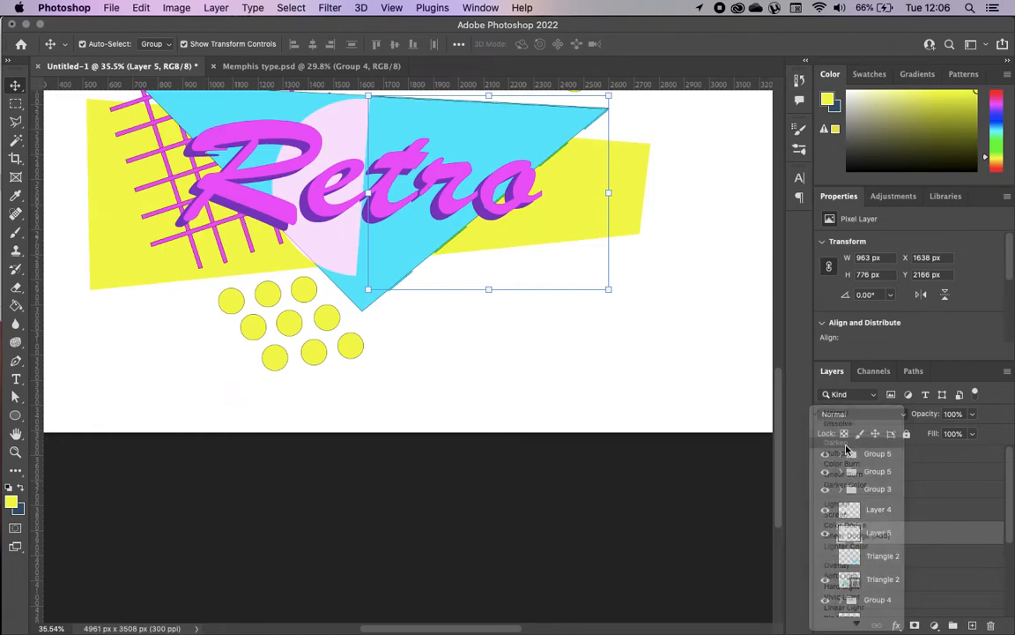
# Set the cyan stripes' blend mode to Linear Burn, nudge them into line with the triangle's right half and deselect them
pyautogui.click(875, 413)
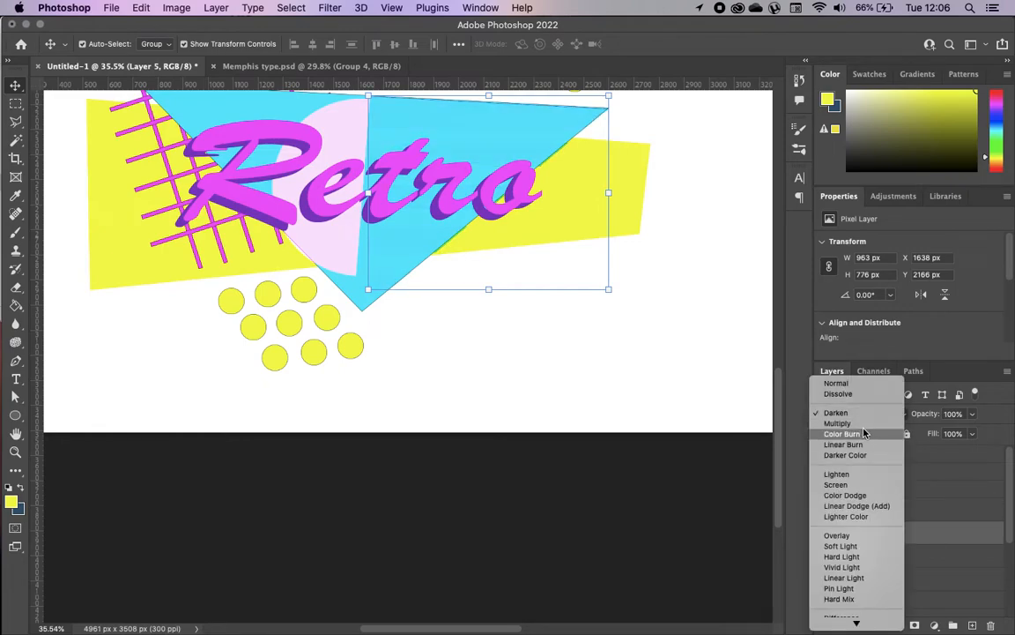
pyautogui.click(844, 444)
pyautogui.press('Left')
pyautogui.press('Left')
pyautogui.press('Left')
pyautogui.press('Left')
pyautogui.press('Left')
pyautogui.press('Left')
pyautogui.press('Left')
pyautogui.press('Left')
pyautogui.press('Left')
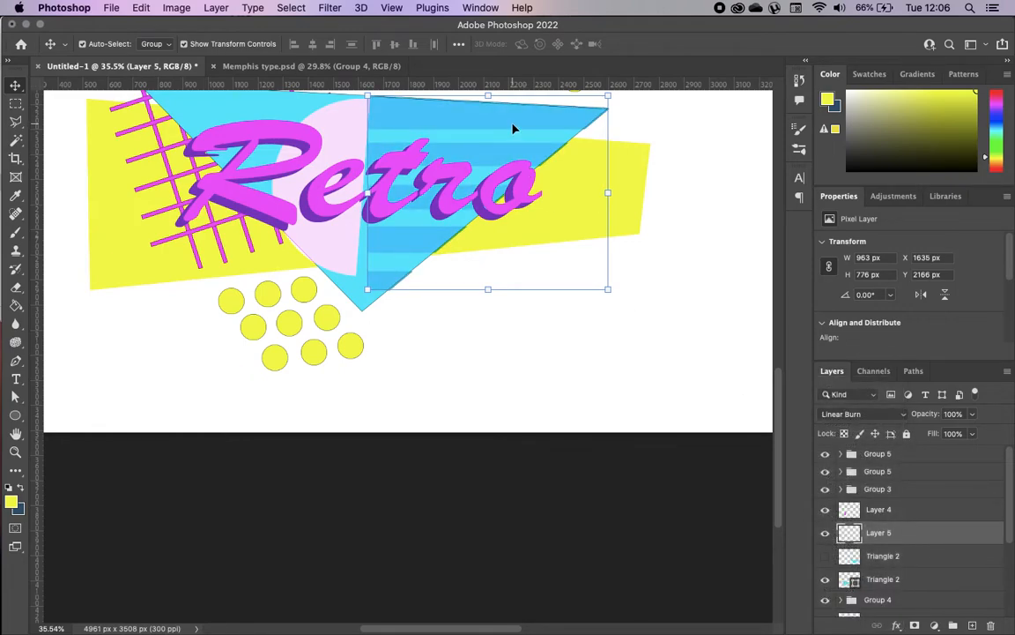
pyautogui.press('Down')
pyautogui.press('Down')
pyautogui.click(548, 389)
pyautogui.scroll(-5, 498, 435)
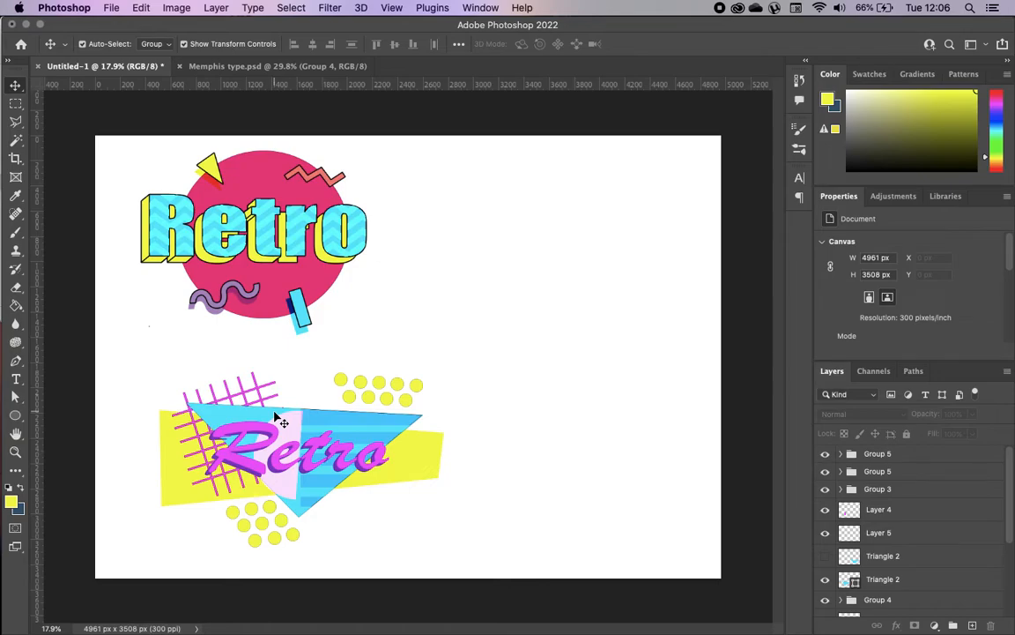
# Switch to Safari to view the Memphis typography references on Pinterest and return to Photoshop
pyautogui.press('super+Tab')
pyautogui.moveTo(947, 438); pyautogui.dragTo(952, 85)
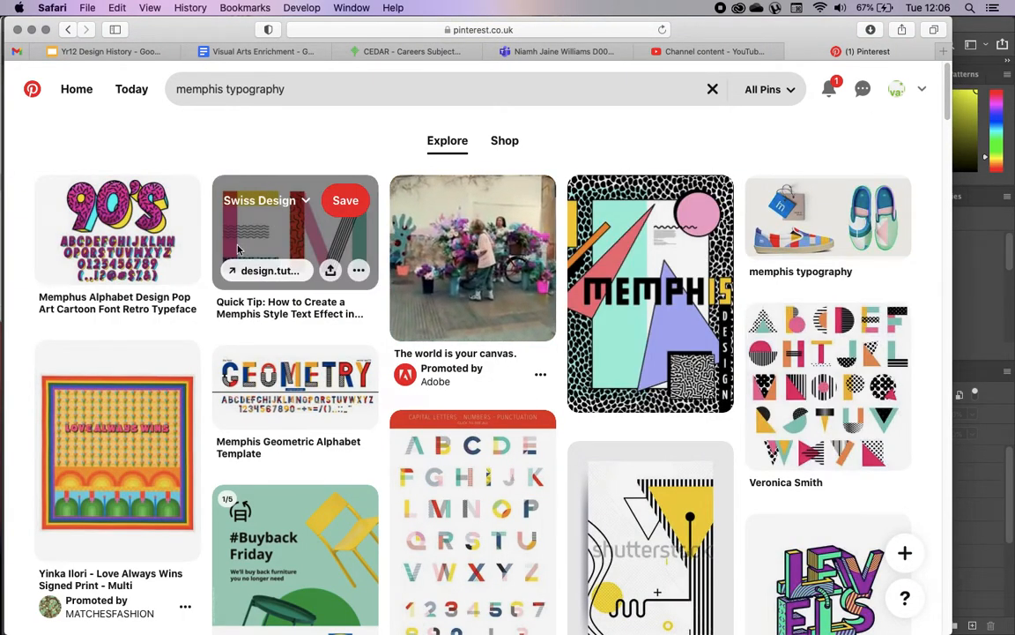
pyautogui.click(987, 281)
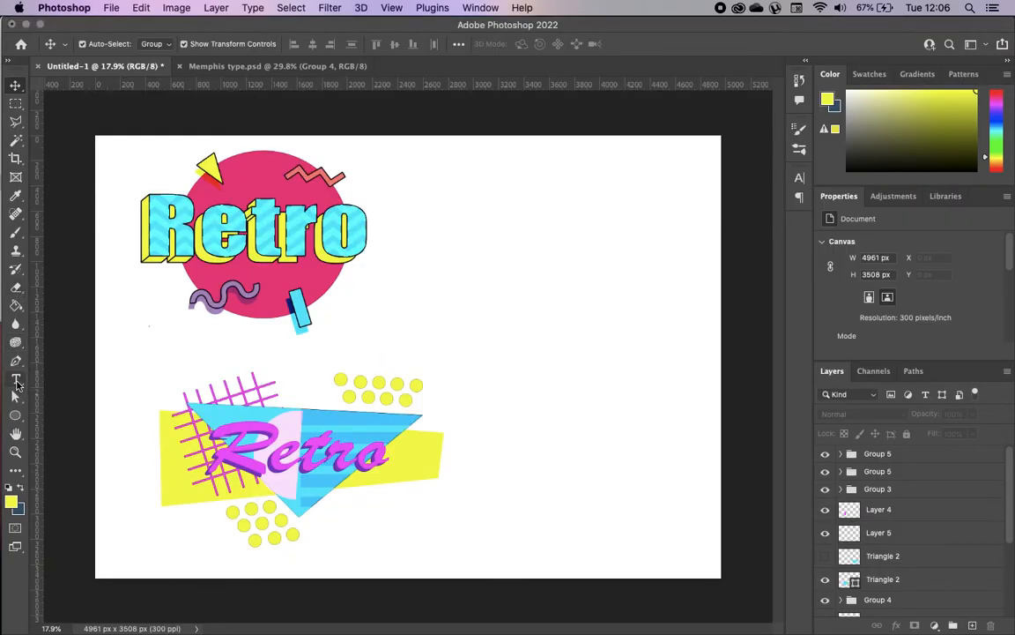
pyautogui.click(16, 380)
pyautogui.moveTo(439, 188); pyautogui.dragTo(731, 321)
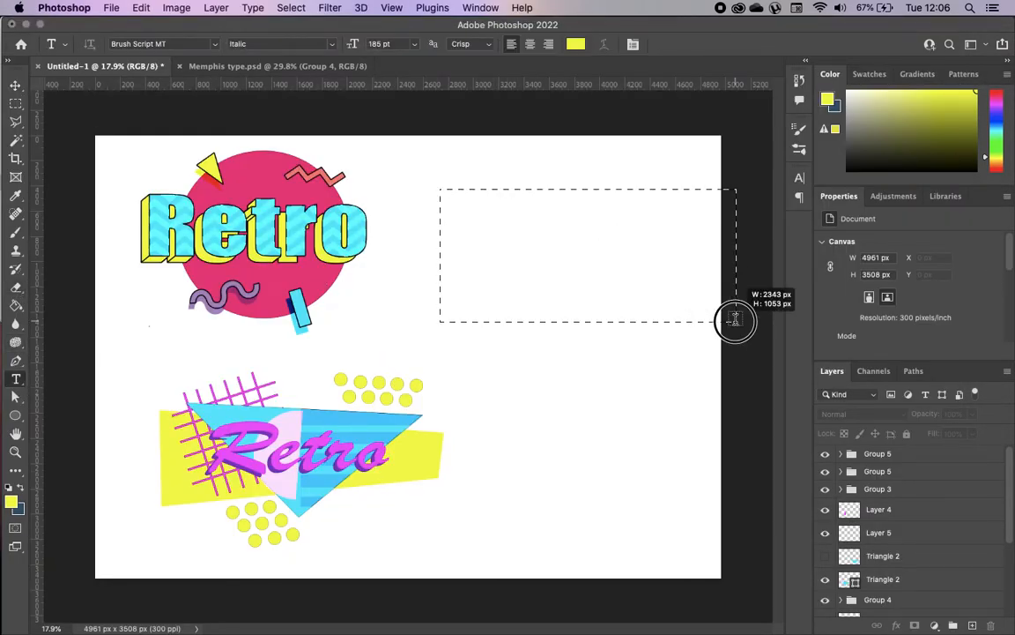
pyautogui.moveTo(630, 296); pyautogui.dragTo(629, 296)
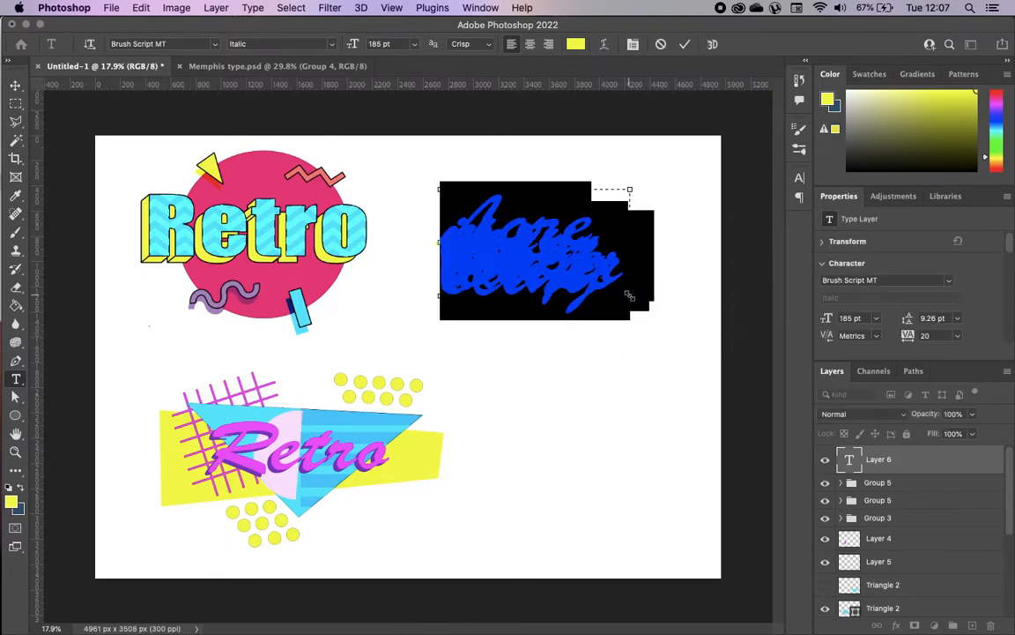
# Select all the pieces of the script Retro design with the triangle and group them
pyautogui.click(16, 86)
pyautogui.moveTo(132, 368); pyautogui.dragTo(440, 563)
pyautogui.press('super+g')
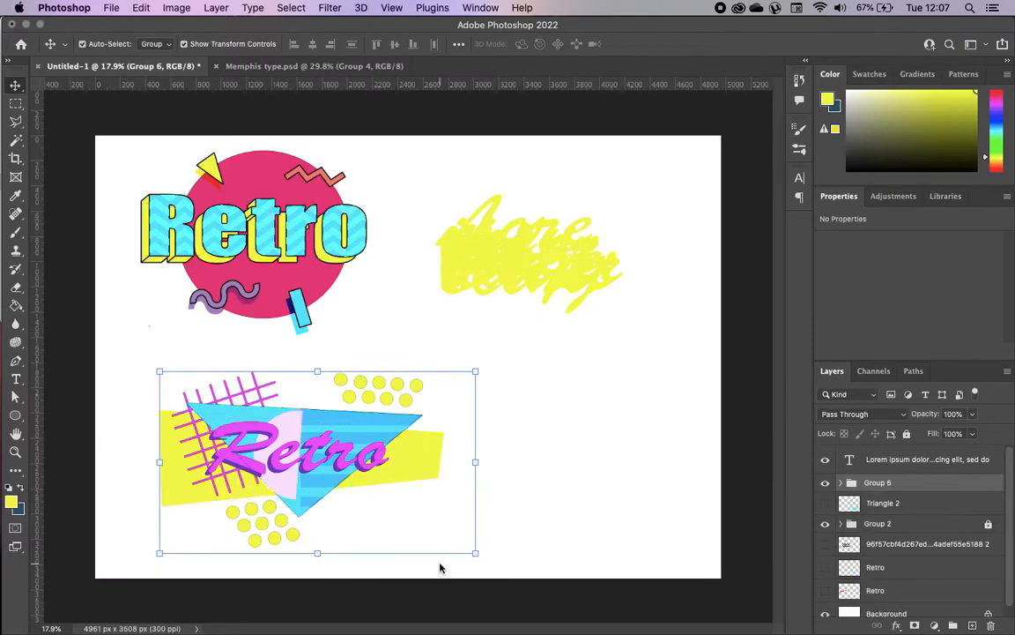
# Delete the hidden Triangle 2, reference image and two Retro layers, along with the yellow placeholder text layer
pyautogui.click(903, 503)
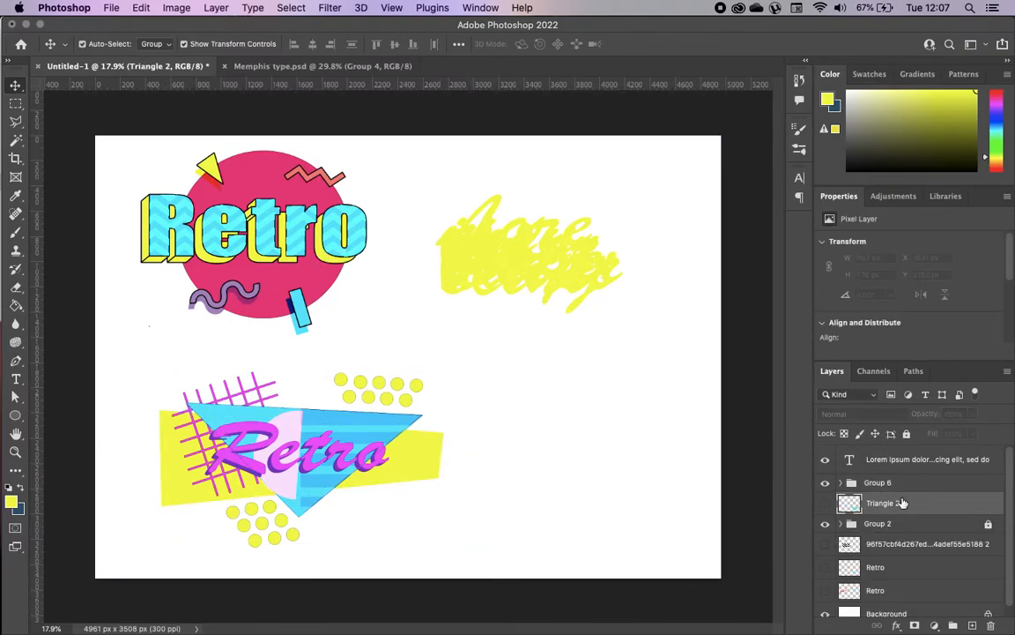
pyautogui.press('Delete')
pyautogui.click(914, 521)
pyautogui.press('Delete')
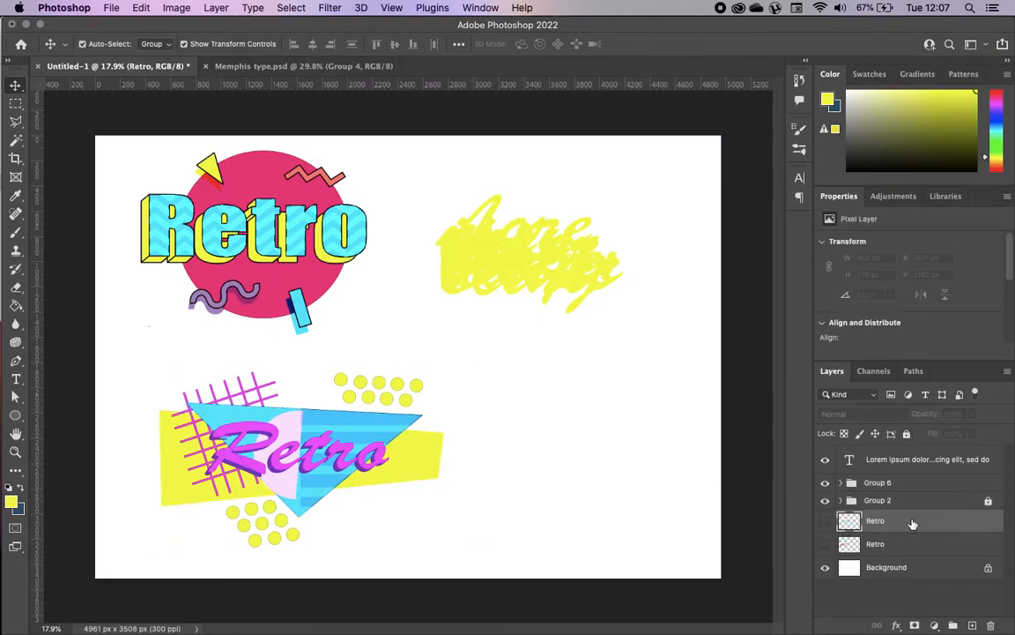
pyautogui.press('Delete')
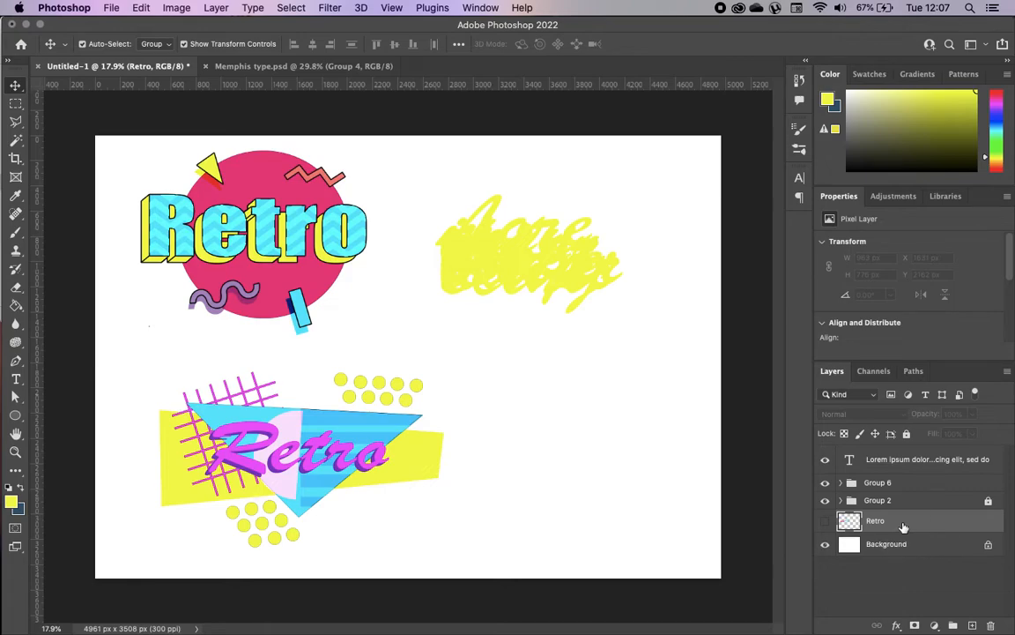
pyautogui.press('Delete')
pyautogui.click(882, 459)
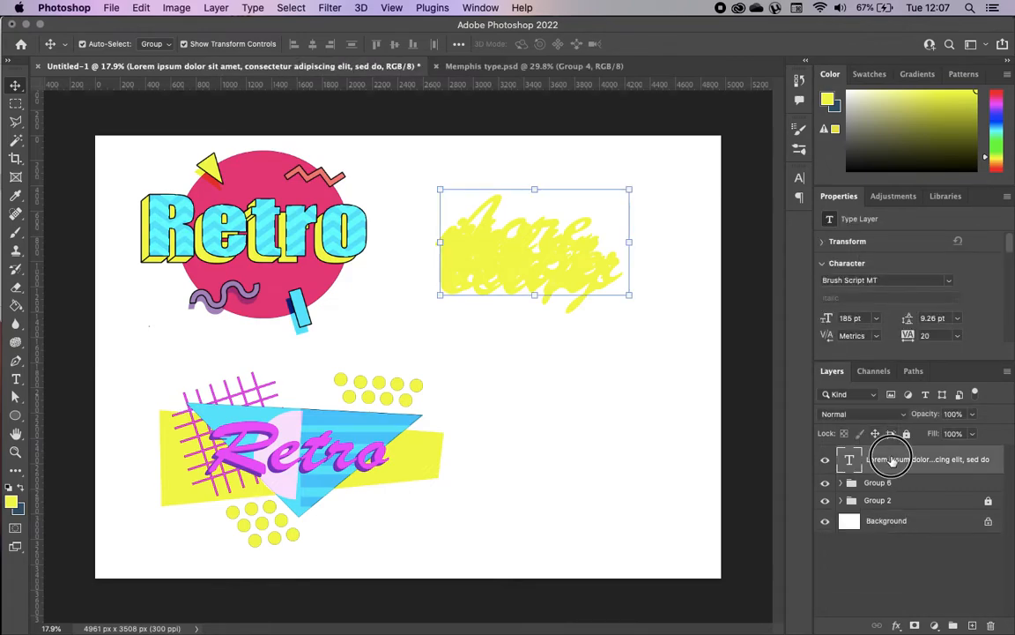
pyautogui.press('Delete')
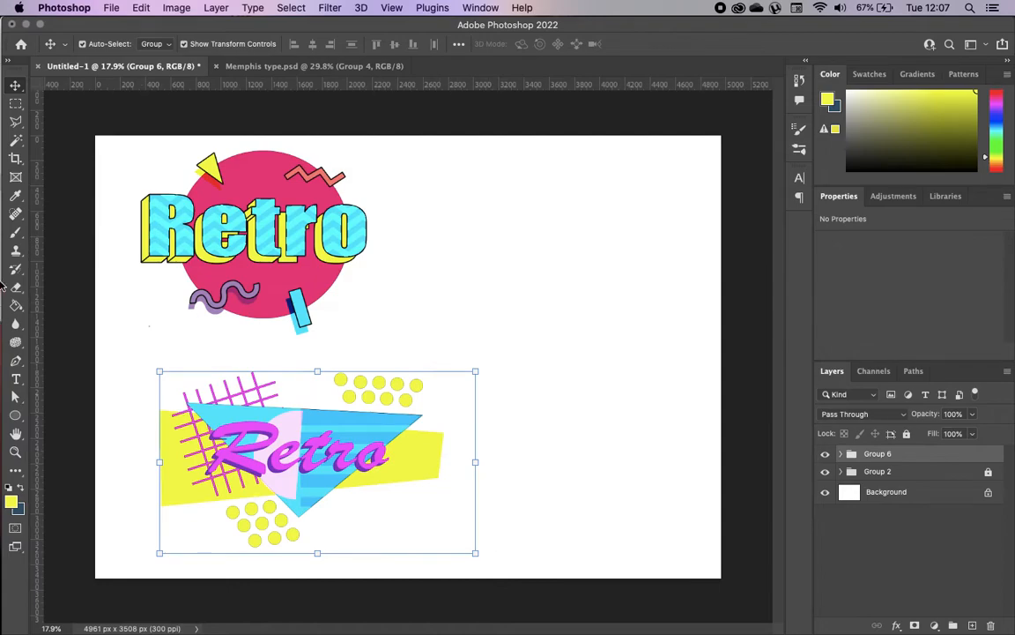
# Create a text box in the empty area beside the round Retro design and enter RETRO in capitals
pyautogui.click(16, 379)
pyautogui.moveTo(453, 204); pyautogui.dragTo(704, 363)
pyautogui.write('Retr')
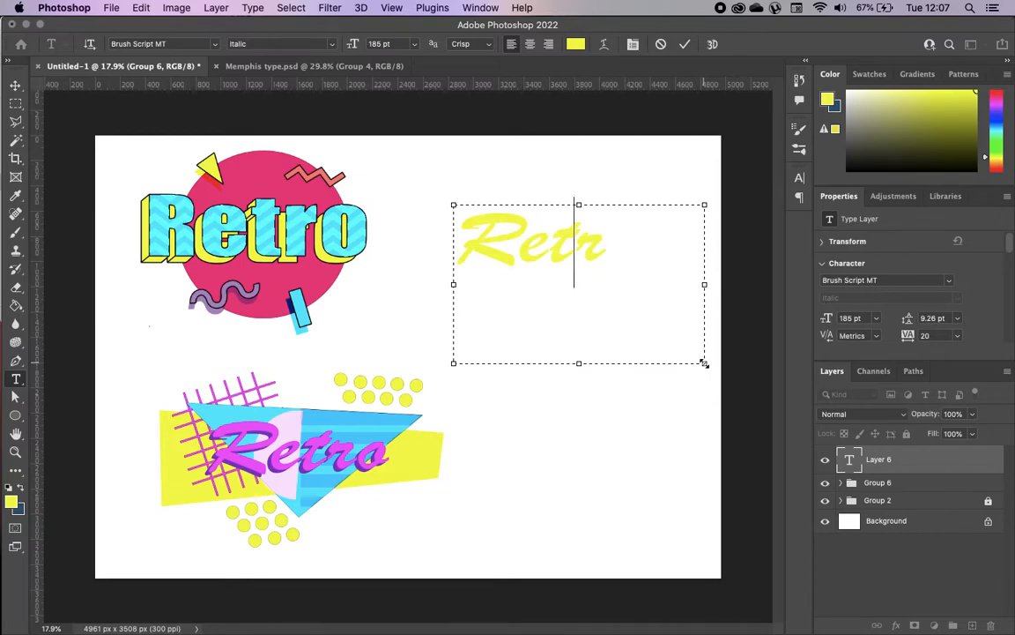
pyautogui.press('BackSpace')
pyautogui.press('BackSpace')
pyautogui.press('BackSpace')
pyautogui.press('BackSpace')
pyautogui.write('RETR')
# Format the RETRO text as Arial Bold at 139 pt and widen its text box so the word fits on one line
pyautogui.moveTo(529, 262); pyautogui.dragTo(447, 170)
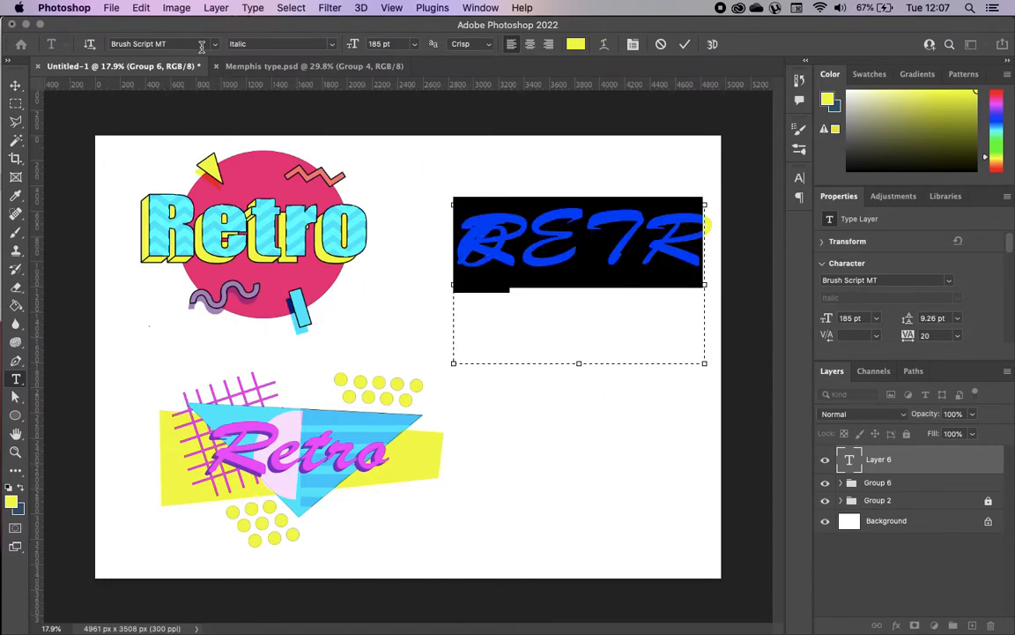
pyautogui.click(214, 44)
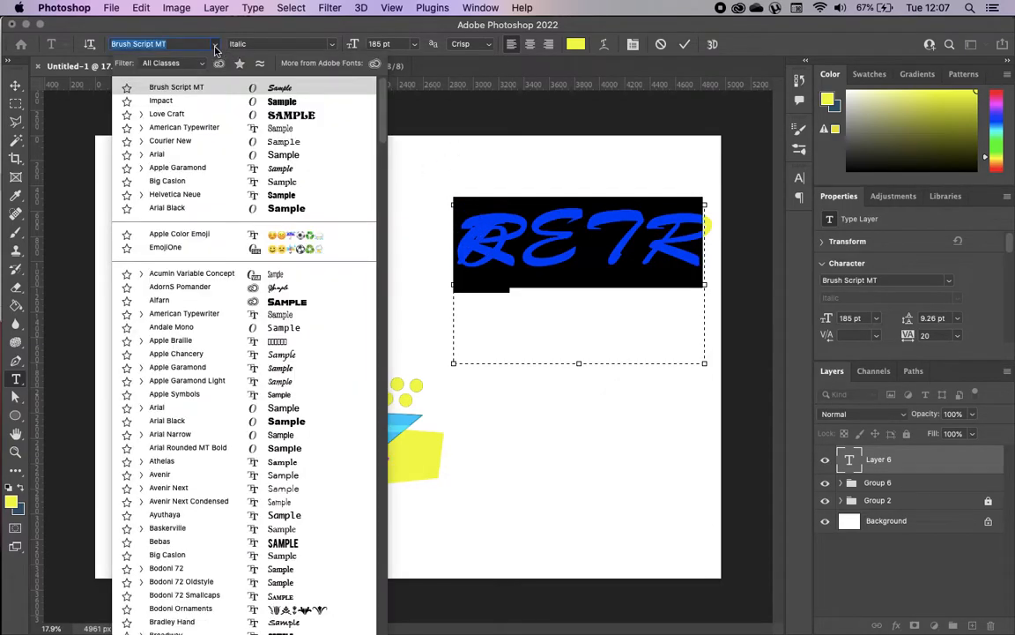
pyautogui.click(190, 157)
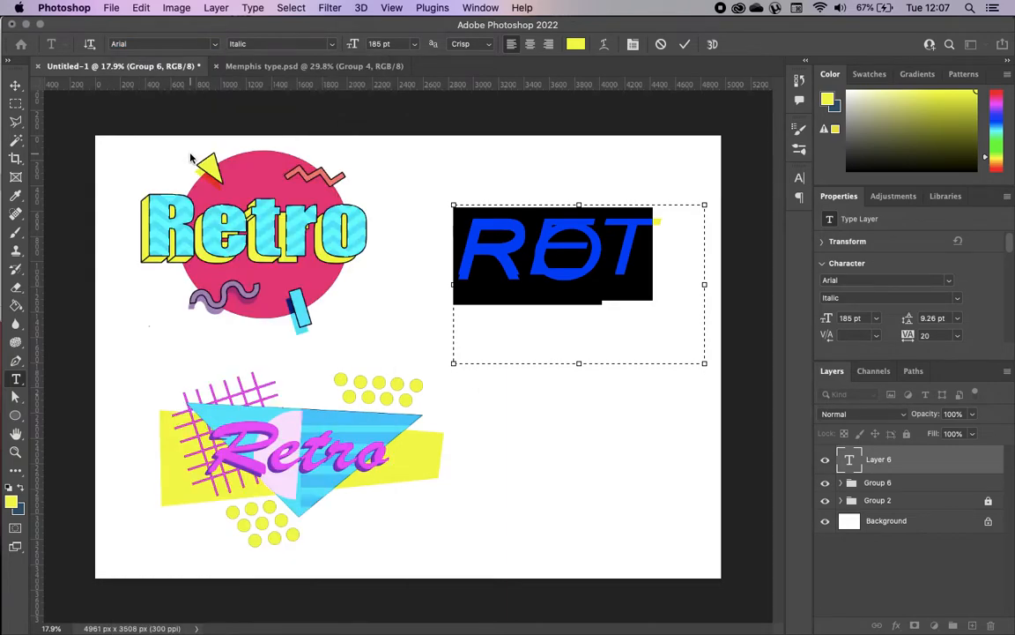
pyautogui.moveTo(355, 44); pyautogui.dragTo(302, 44)
pyautogui.moveTo(449, 278); pyautogui.dragTo(410, 282)
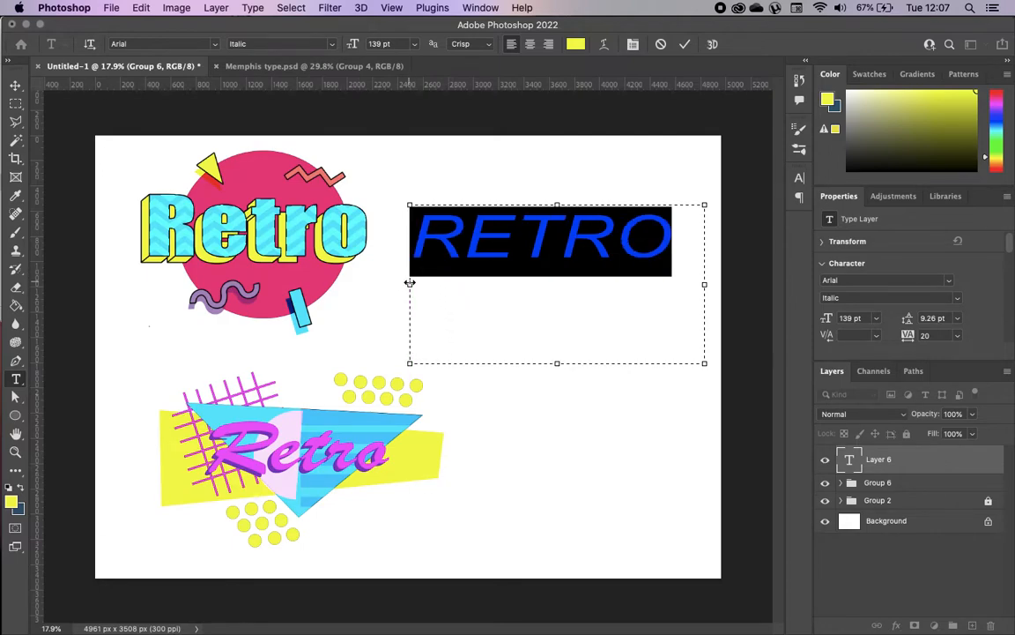
pyautogui.click(300, 44)
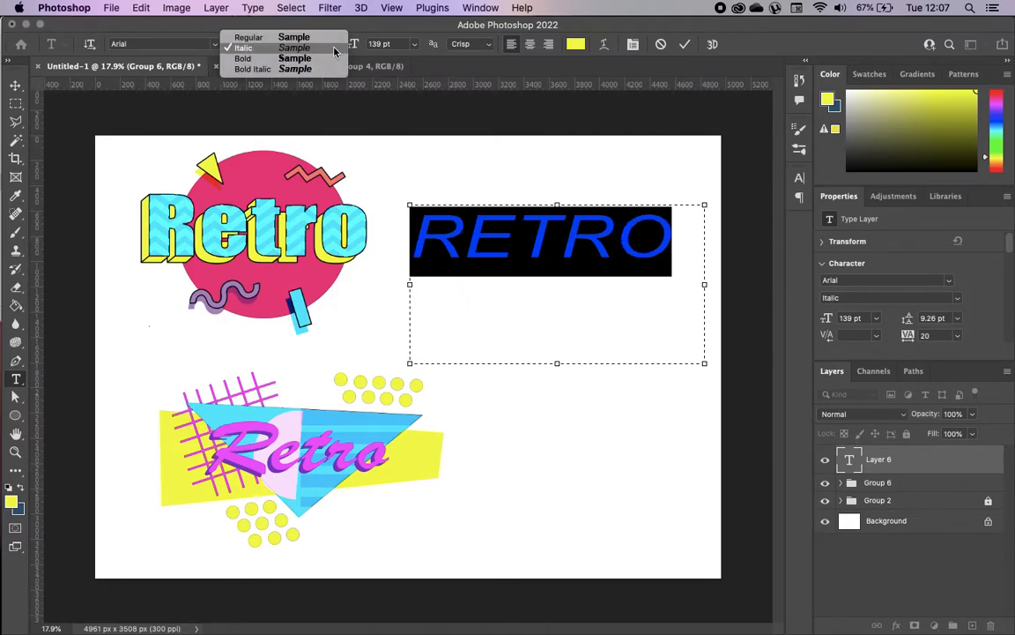
pyautogui.click(317, 60)
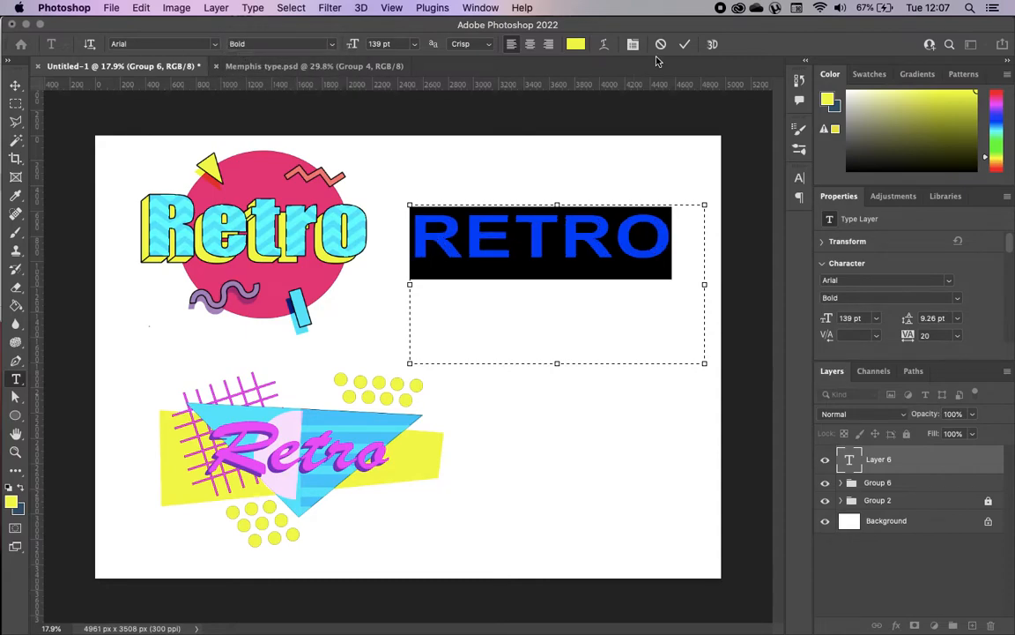
pyautogui.click(684, 44)
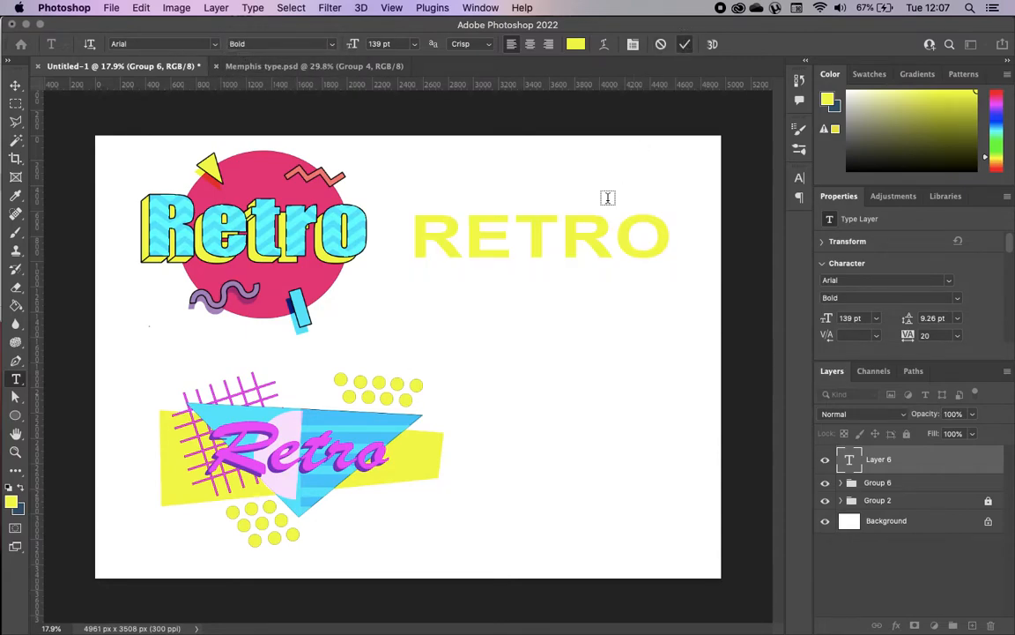
# Move the RETRO text slightly up and recolour it cyan #00ffff, sampled from the round Retro design's lettering
pyautogui.click(15, 86)
pyautogui.moveTo(537, 236); pyautogui.dragTo(539, 234)
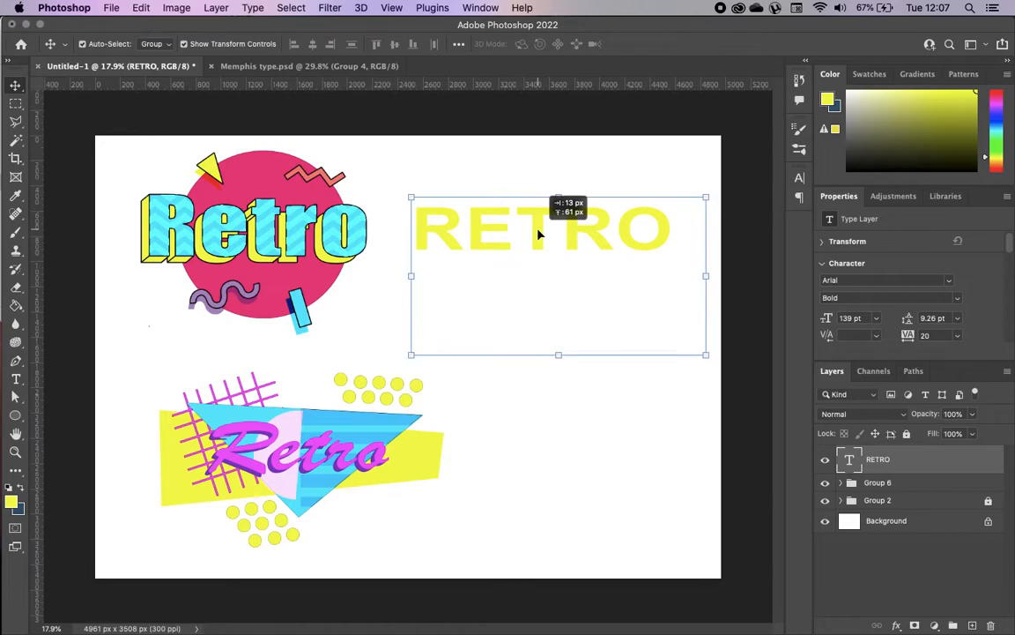
pyautogui.doubleClick(538, 228)
pyautogui.scroll(-3, 917, 282)
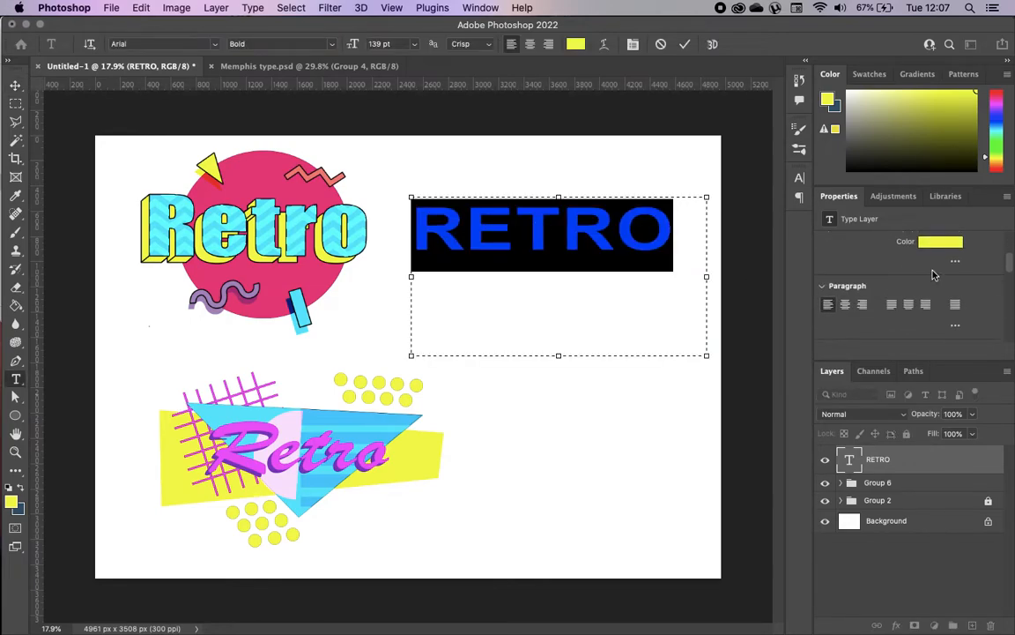
pyautogui.click(934, 243)
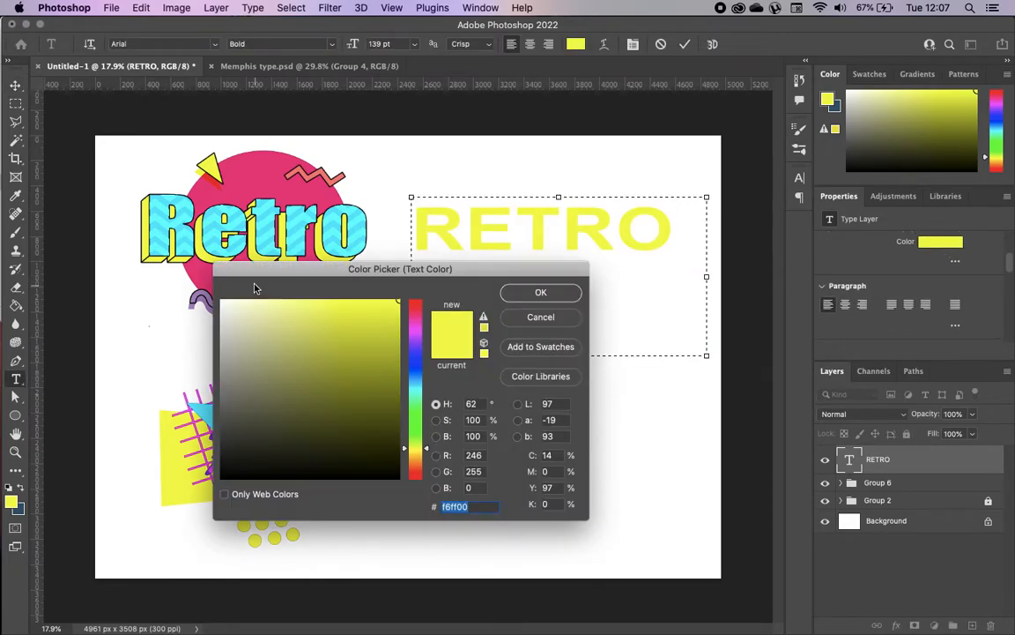
pyautogui.click(194, 212)
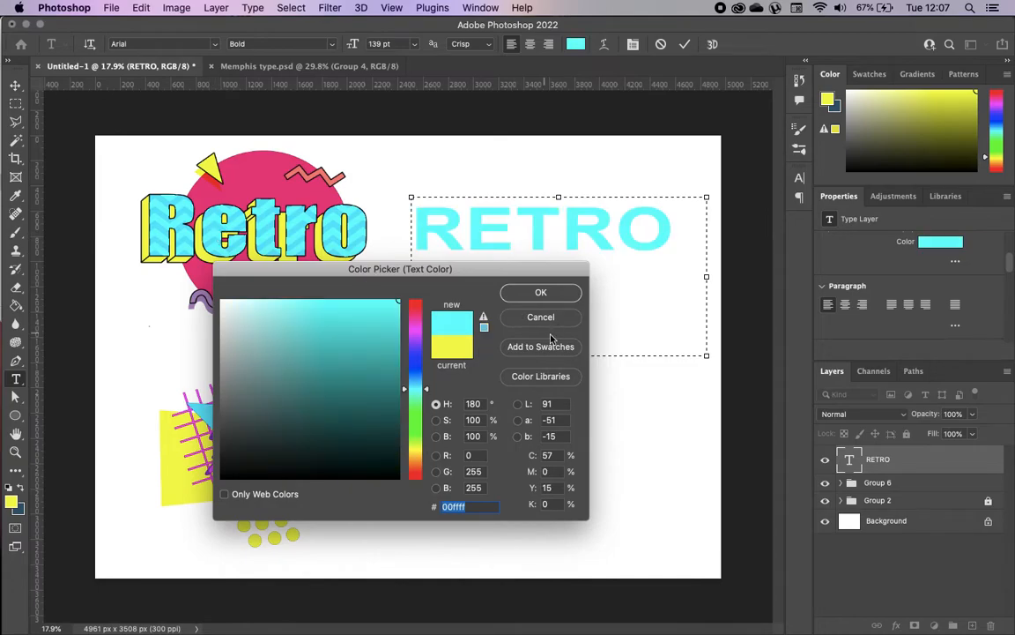
pyautogui.click(533, 291)
pyautogui.click(15, 85)
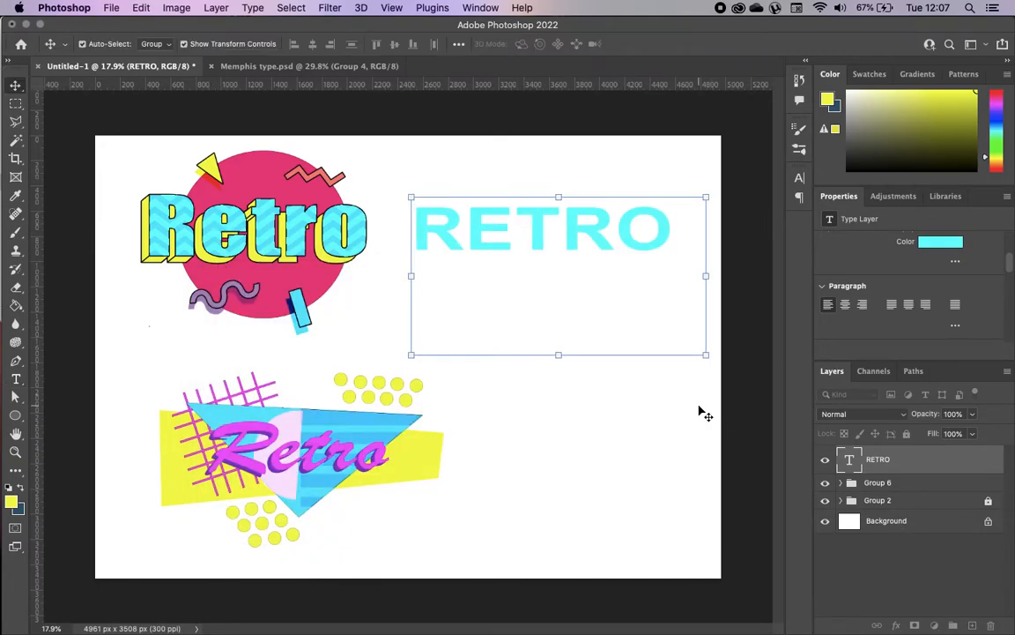
# Check the RETRO lettering against the Memphis text effect reference on Pinterest in Safari and return to Photoshop
pyautogui.scroll(5, 698, 411)
pyautogui.scroll(5, 672, 424)
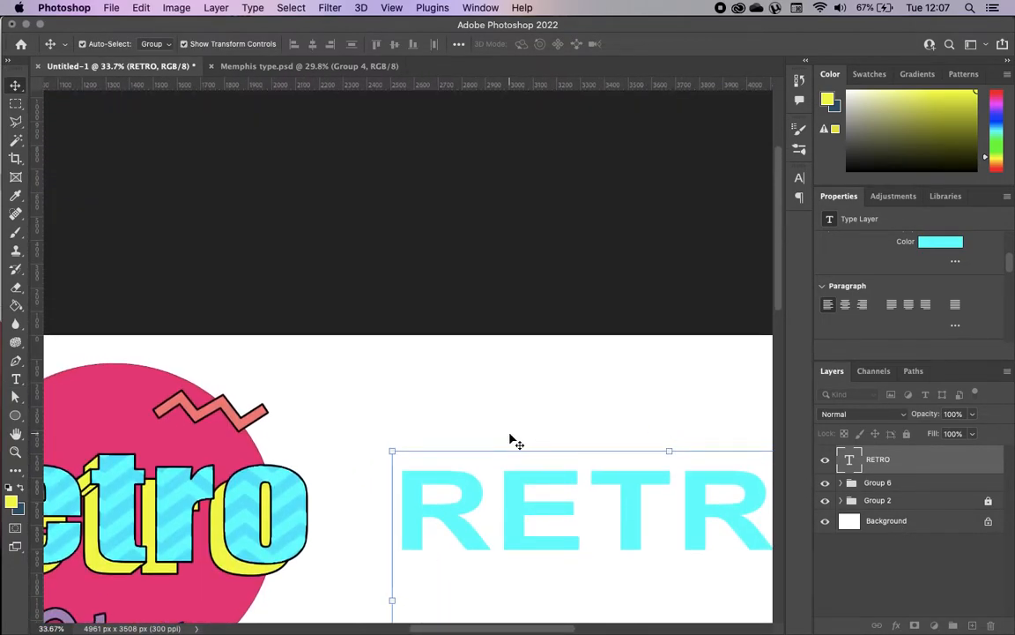
pyautogui.scroll(-5, 511, 439)
pyautogui.hscroll(3, 511, 439)
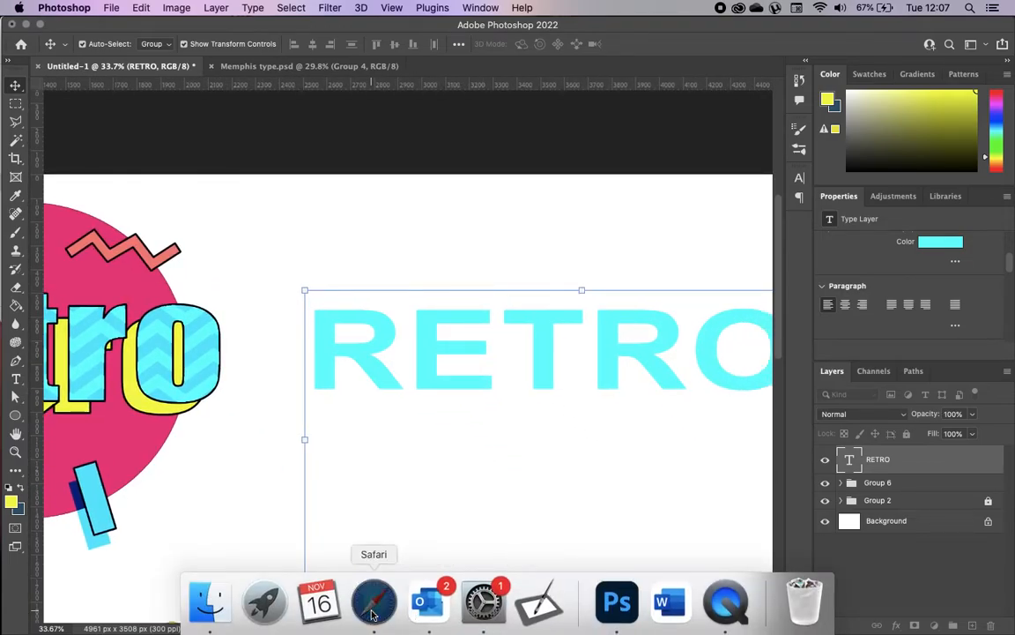
pyautogui.click(370, 598)
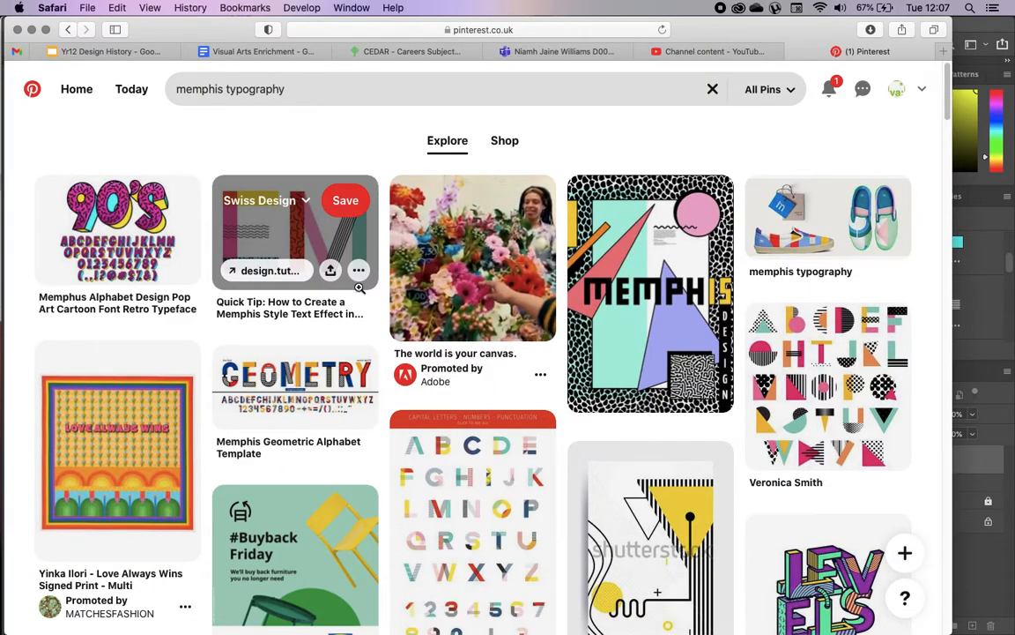
pyautogui.click(997, 544)
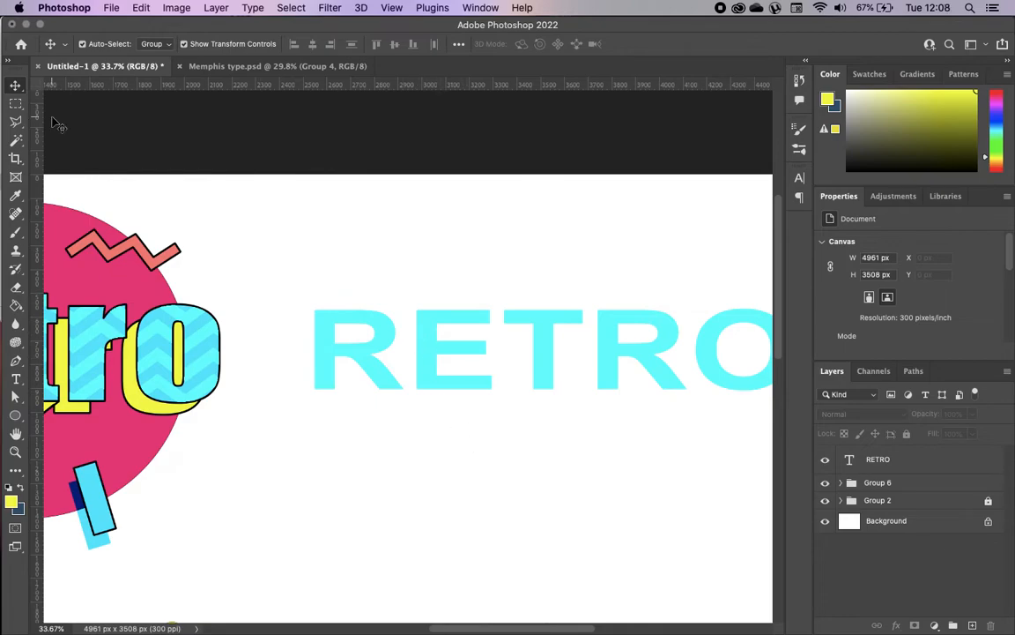
# Copy the vertical stem of the letter E in RETRO onto a separate layer and place it above the letter
pyautogui.click(15, 105)
pyautogui.moveTo(413, 306); pyautogui.dragTo(437, 396)
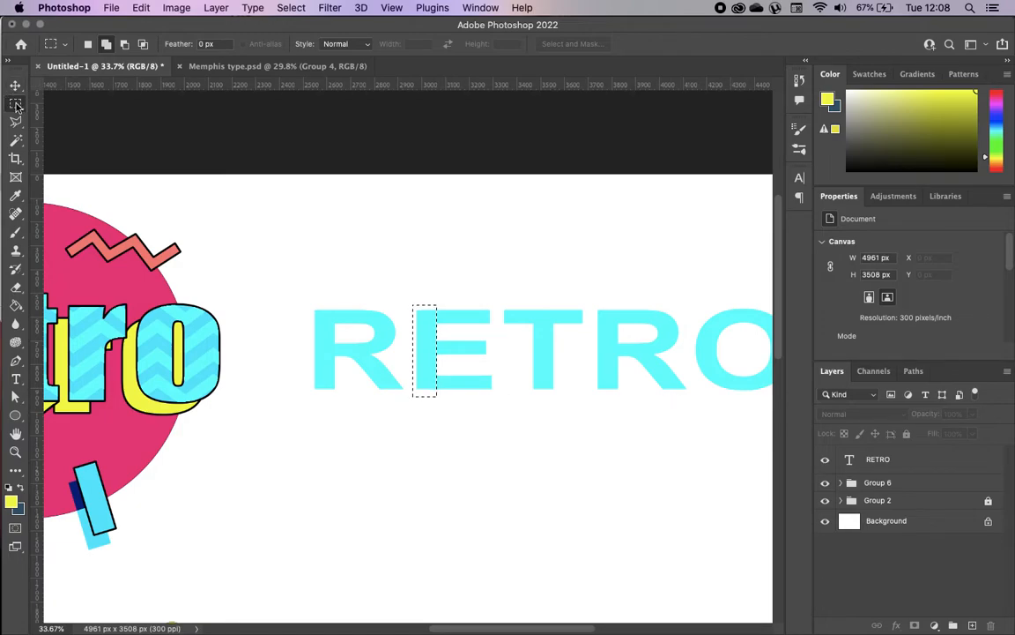
pyautogui.click(896, 467)
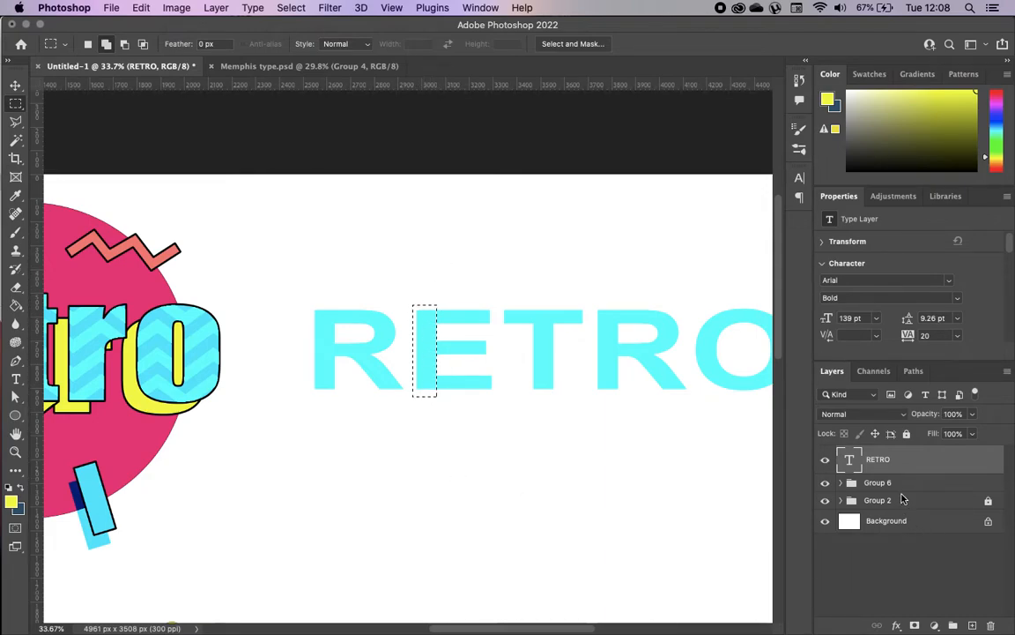
pyautogui.press('super+c')
pyautogui.press('super+v')
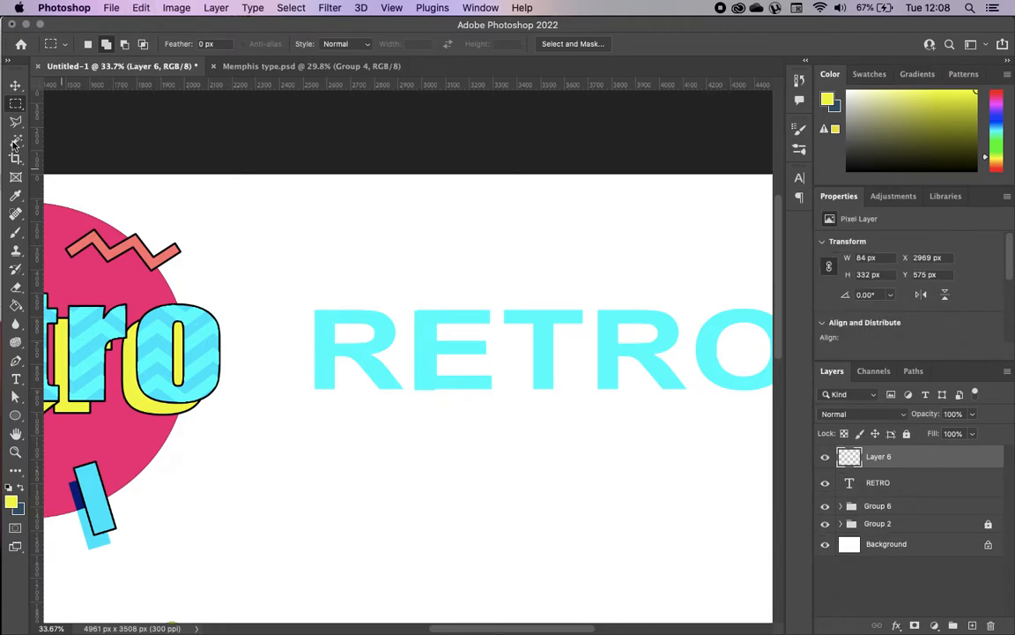
pyautogui.click(15, 85)
pyautogui.moveTo(426, 356); pyautogui.dragTo(429, 255)
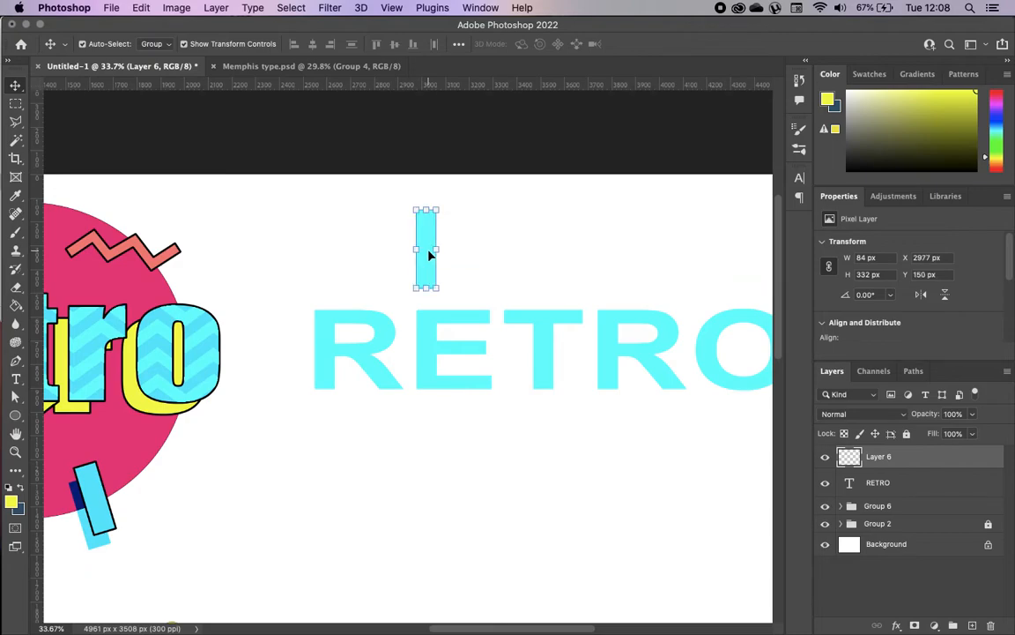
# Copy the top bar of the letter E in RETRO onto a separate layer and place it beside the copied stem
pyautogui.click(15, 104)
pyautogui.moveTo(410, 307); pyautogui.dragTo(492, 323)
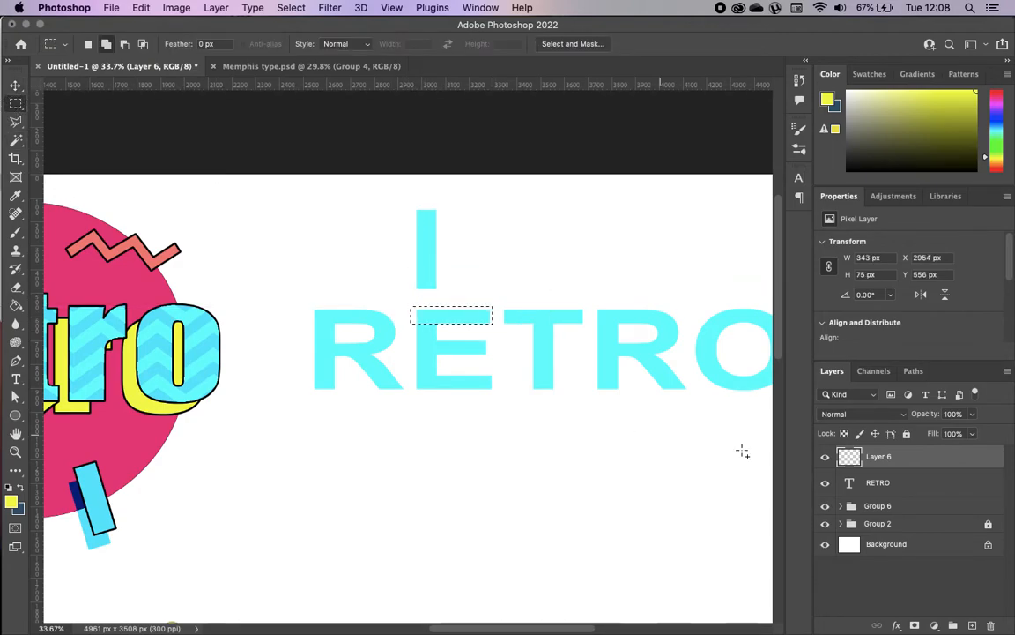
pyautogui.click(906, 482)
pyautogui.press('super+c')
pyautogui.press('super+v')
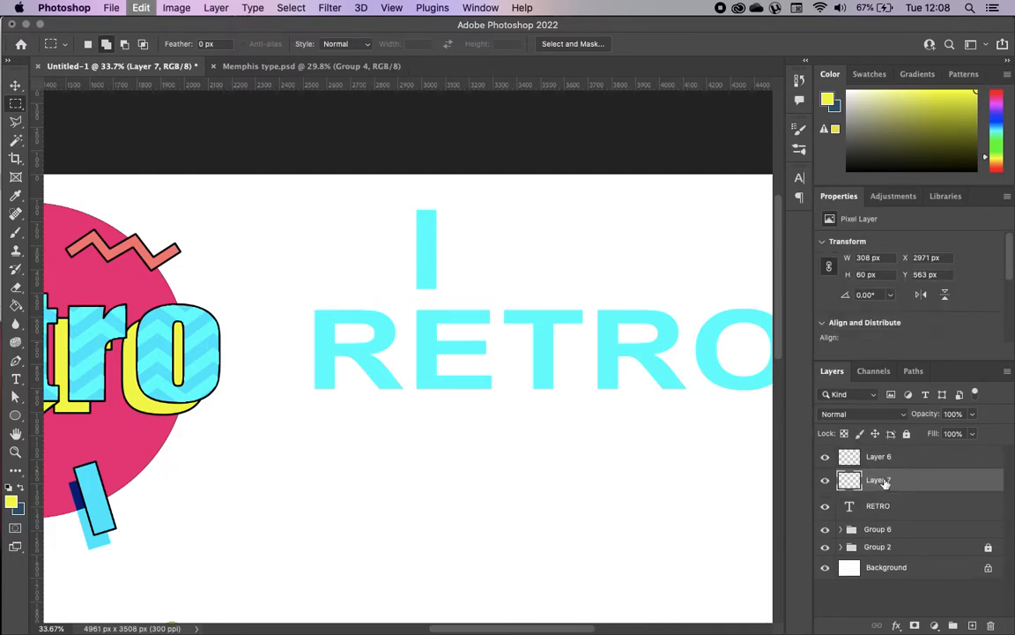
pyautogui.click(2, 80)
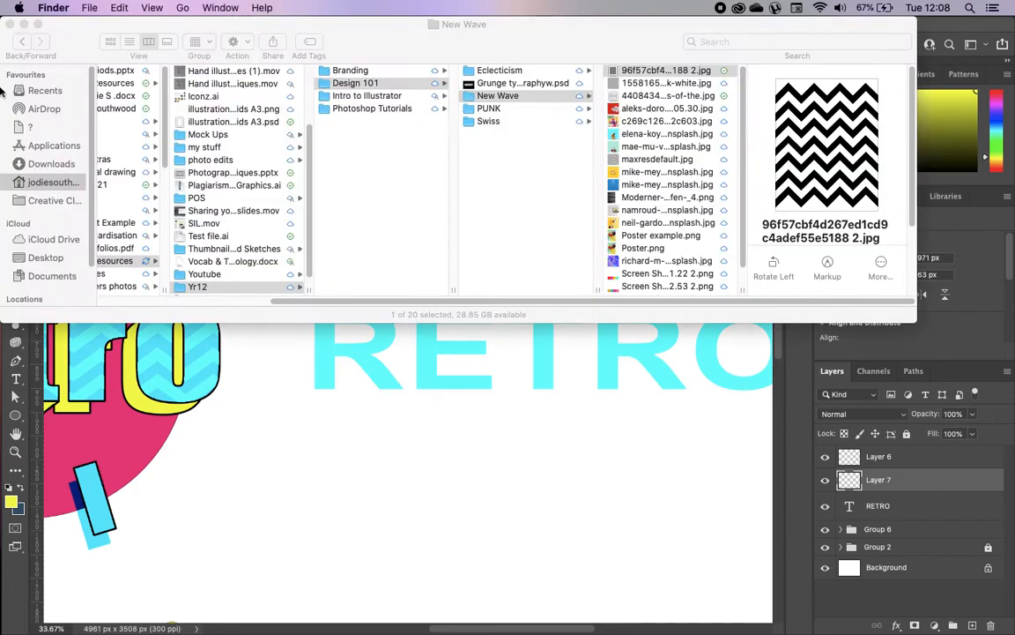
pyautogui.click(88, 320)
pyautogui.click(15, 85)
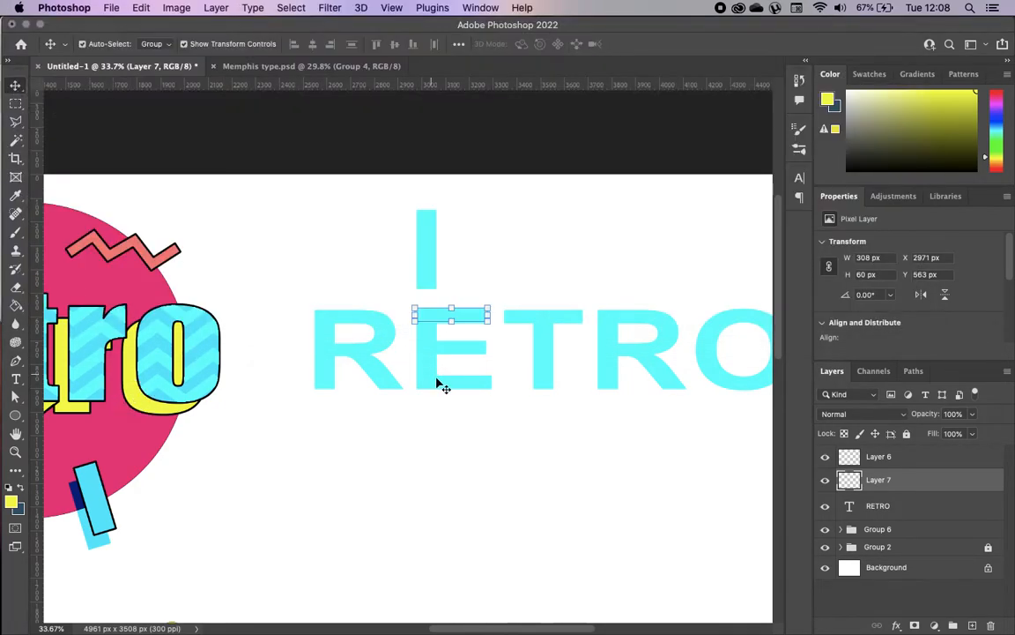
pyautogui.moveTo(468, 319); pyautogui.dragTo(499, 221)
# Fill the copied top bar with pink sampled from the circle behind the round Retro design
pyautogui.click(16, 305)
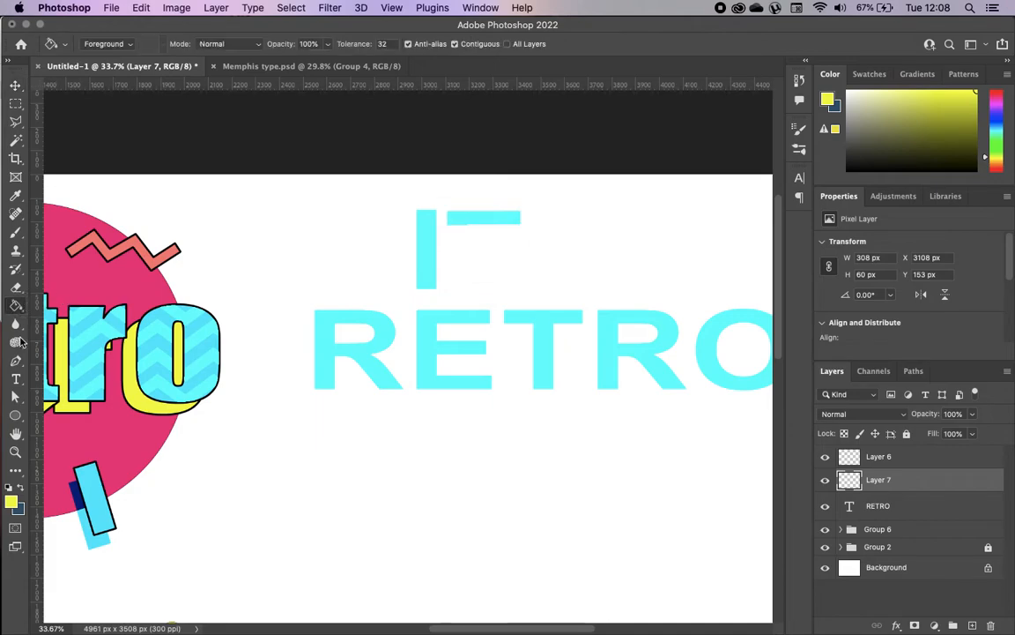
pyautogui.click(15, 194)
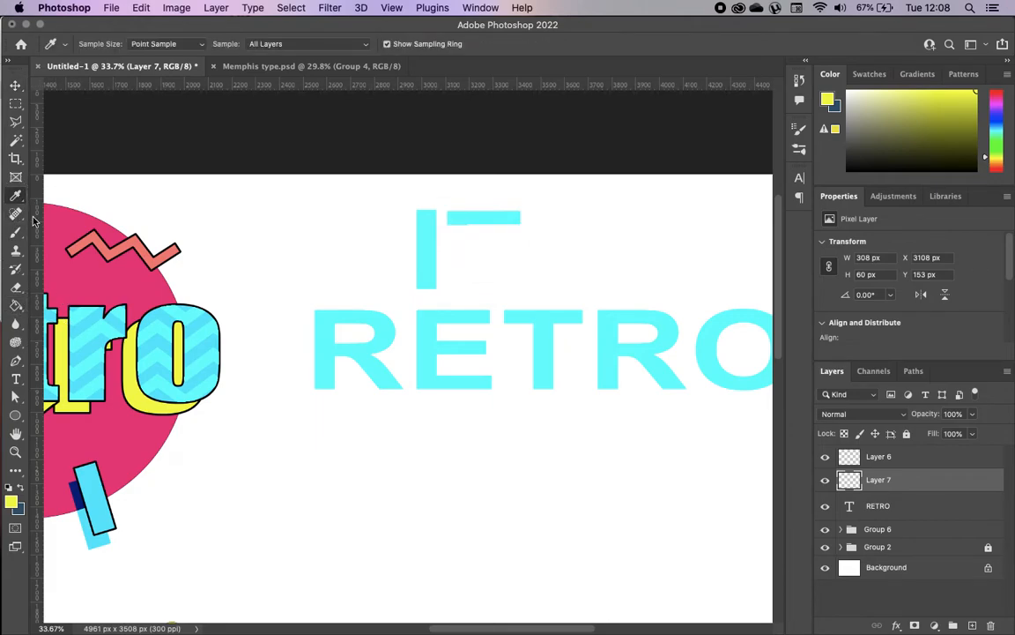
pyautogui.click(131, 285)
pyautogui.click(16, 305)
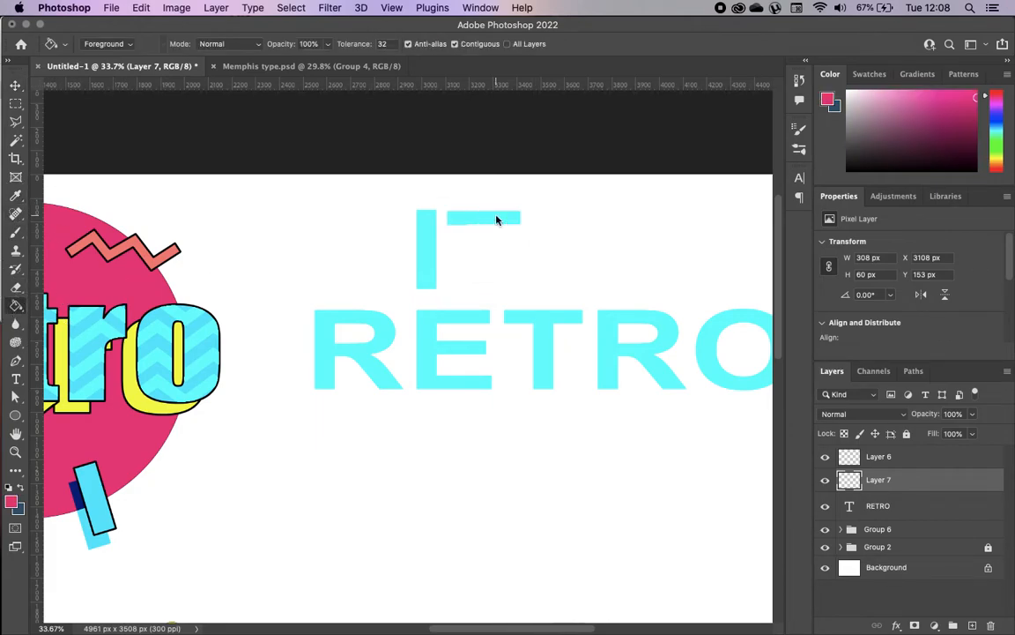
pyautogui.click(496, 220)
# Overlap the pink bar with the top of the cyan stem, stack its layer above the stem and blend it with Multiply
pyautogui.click(16, 85)
pyautogui.moveTo(504, 220); pyautogui.dragTo(477, 222)
pyautogui.moveTo(934, 487); pyautogui.dragTo(928, 454)
pyautogui.moveTo(479, 225); pyautogui.dragTo(475, 222)
pyautogui.click(862, 414)
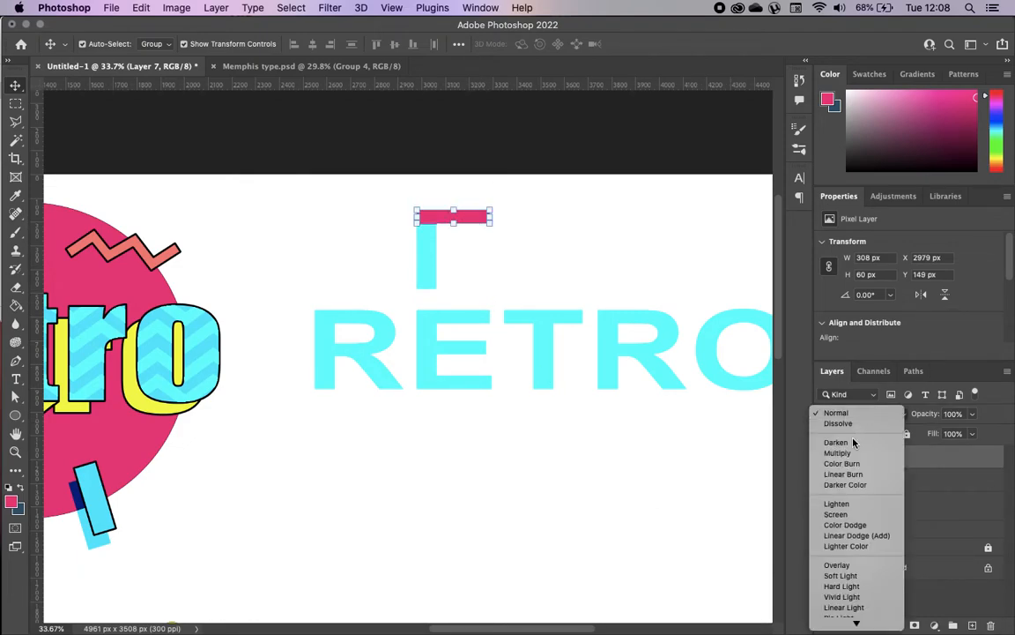
pyautogui.click(852, 453)
pyautogui.click(369, 483)
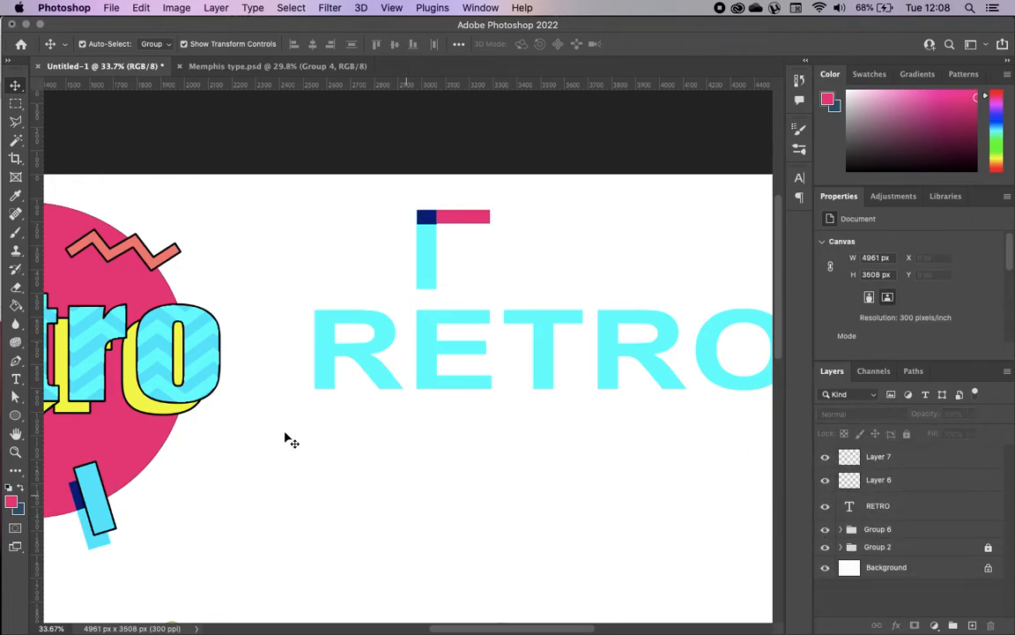
# Draw a thin rectangle of about 288 × 9 px along the upper edge of the E's middle bar and fill it black
pyautogui.click(16, 106)
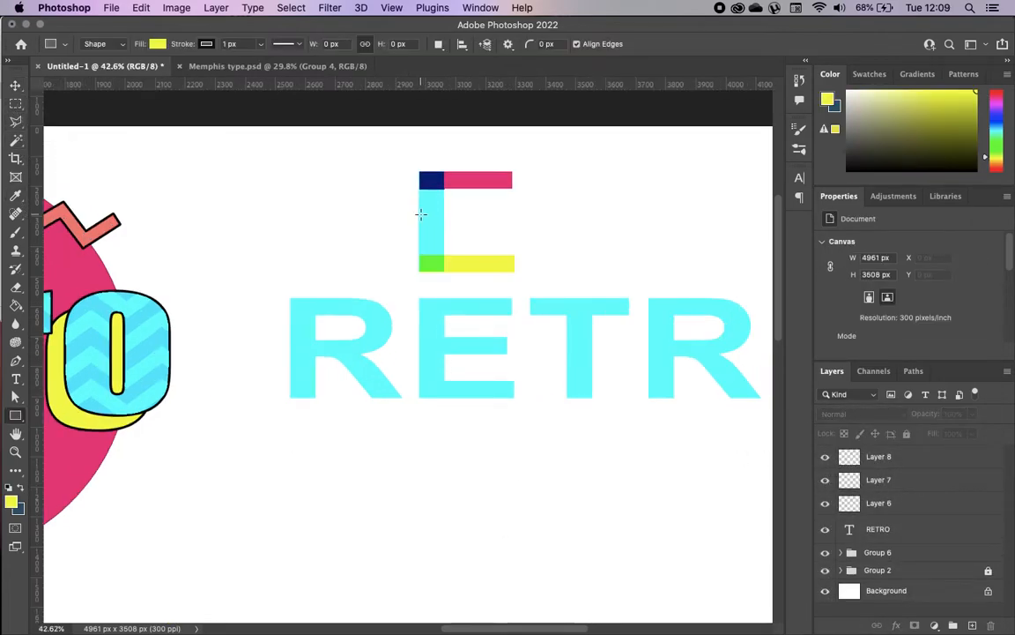
pyautogui.moveTo(420, 336); pyautogui.dragTo(507, 339)
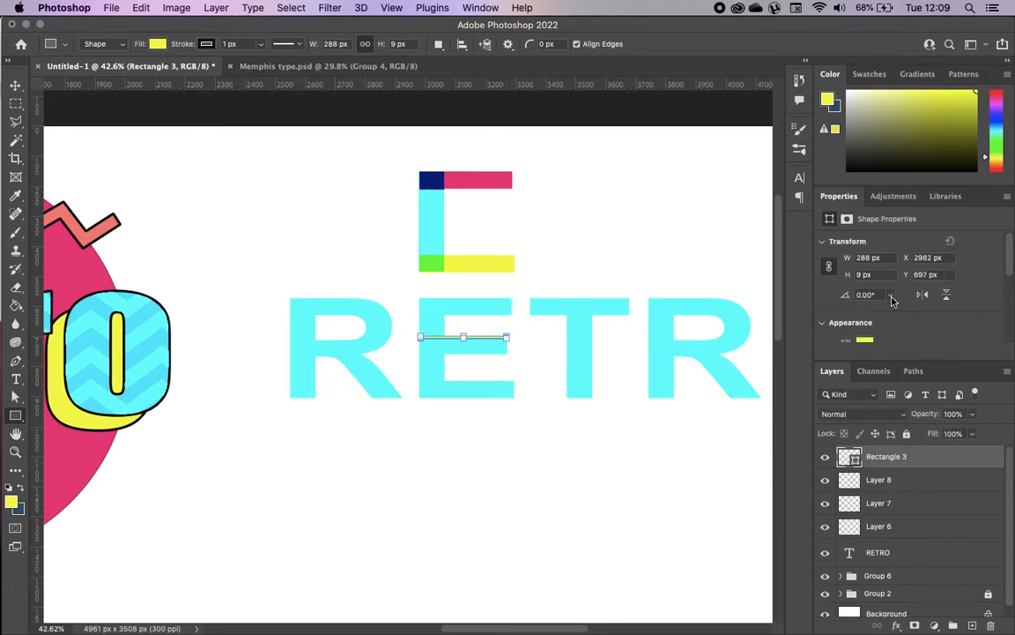
pyautogui.scroll(-3, 890, 295)
pyautogui.click(865, 304)
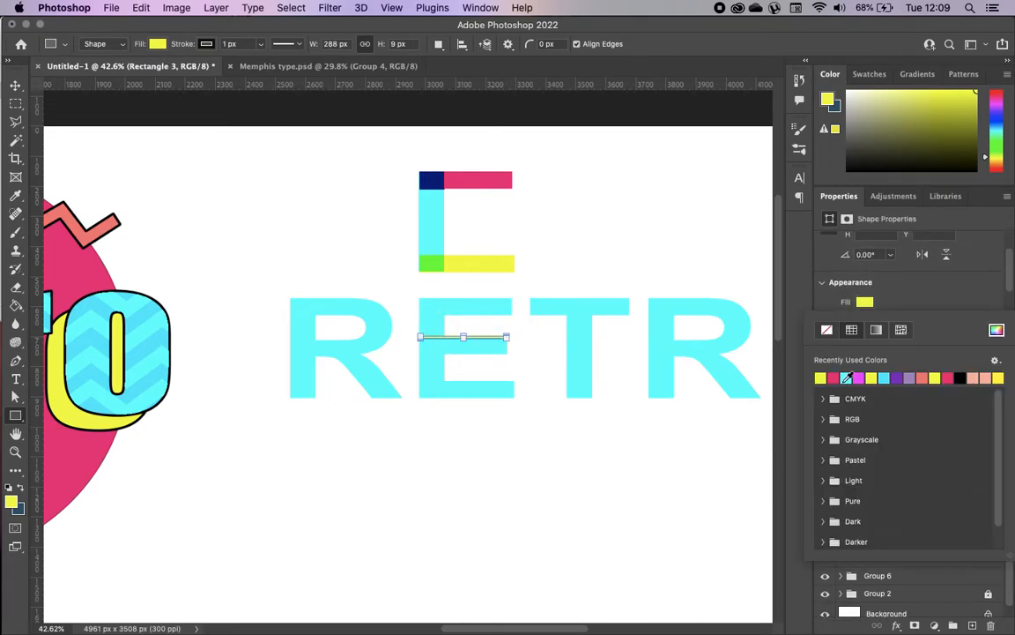
pyautogui.click(961, 378)
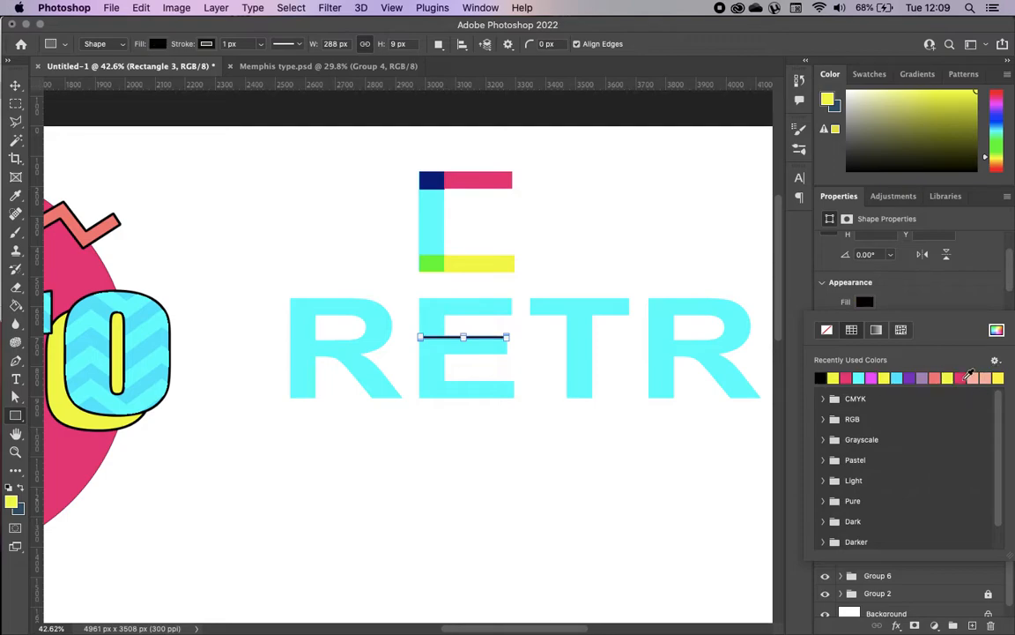
# Duplicate the black line three times down the E's middle bar and line up the top line with the copies
pyautogui.click(17, 85)
pyautogui.scroll(3, 475, 341)
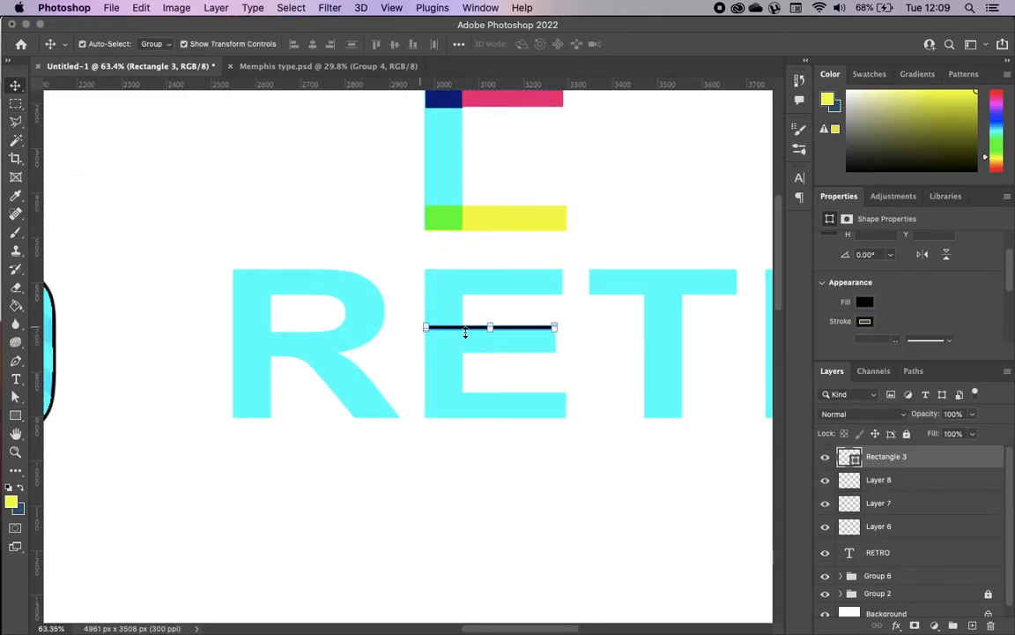
pyautogui.scroll(3, 466, 331)
pyautogui.moveTo(483, 317); pyautogui.dragTo(478, 349)
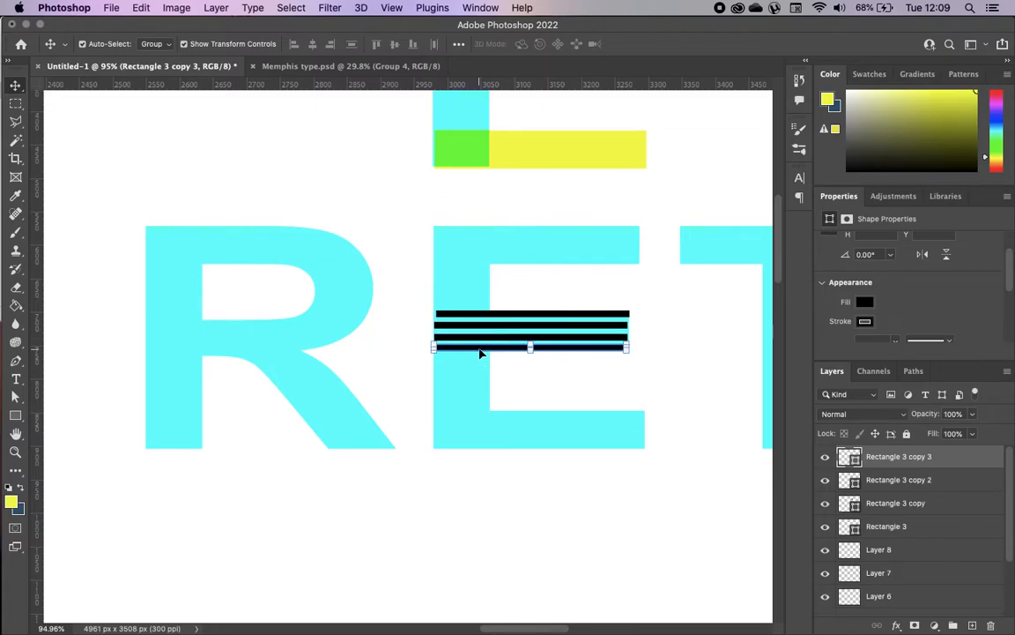
pyautogui.click(683, 332)
pyautogui.click(626, 314)
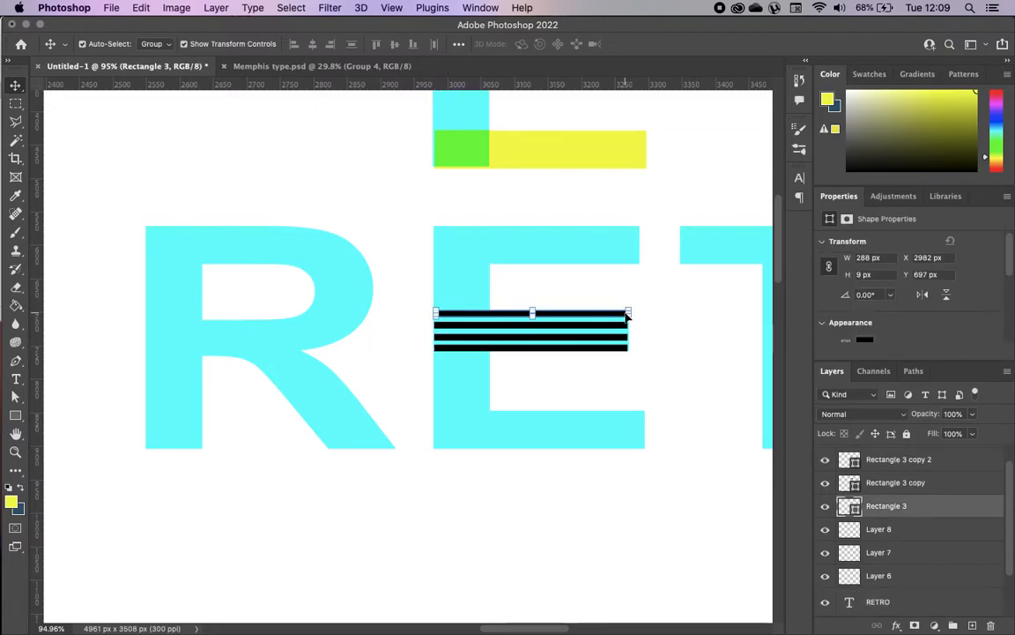
pyautogui.click(658, 345)
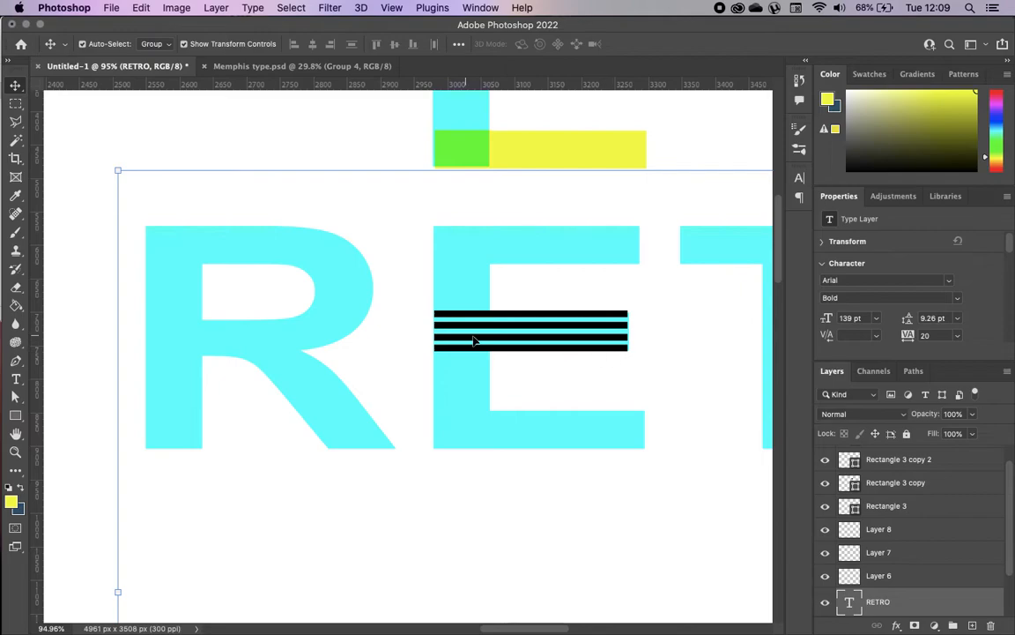
# Rasterize the four black line layers and merge them into a single layer
pyautogui.click(890, 509)
pyautogui.scroll(1, 905, 504)
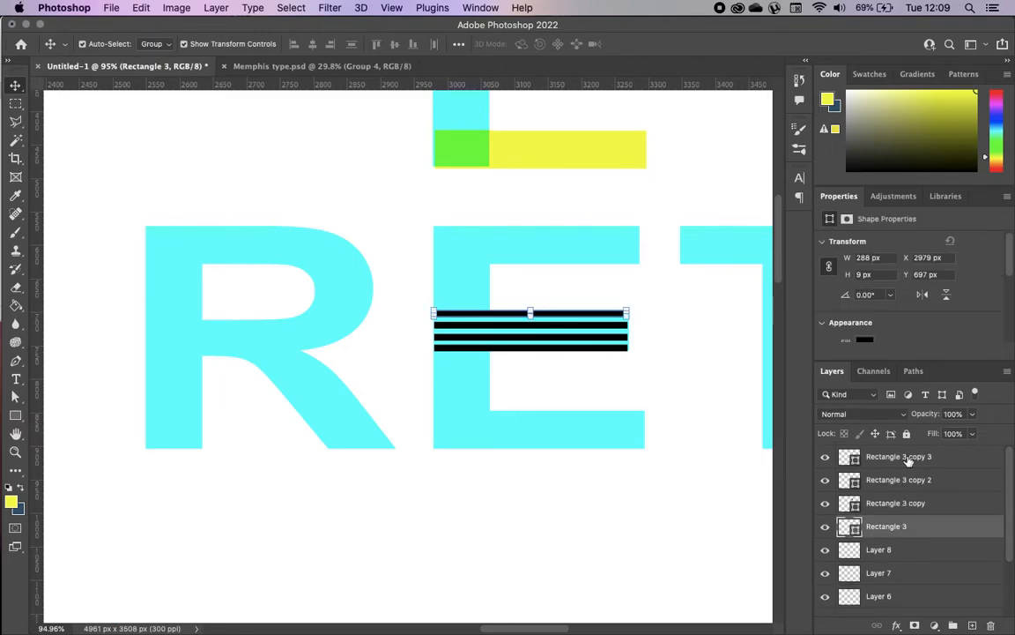
pyautogui.keyDown('shift'); pyautogui.click(909, 458); pyautogui.keyUp('shift')
pyautogui.rightClick(909, 458)
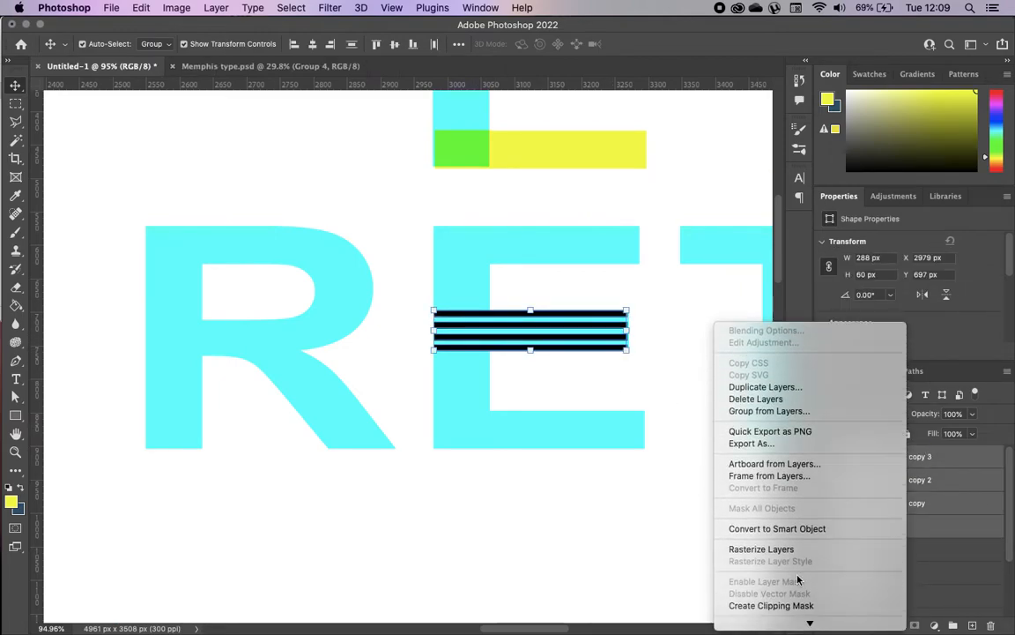
pyautogui.click(764, 536)
pyautogui.rightClick(952, 484)
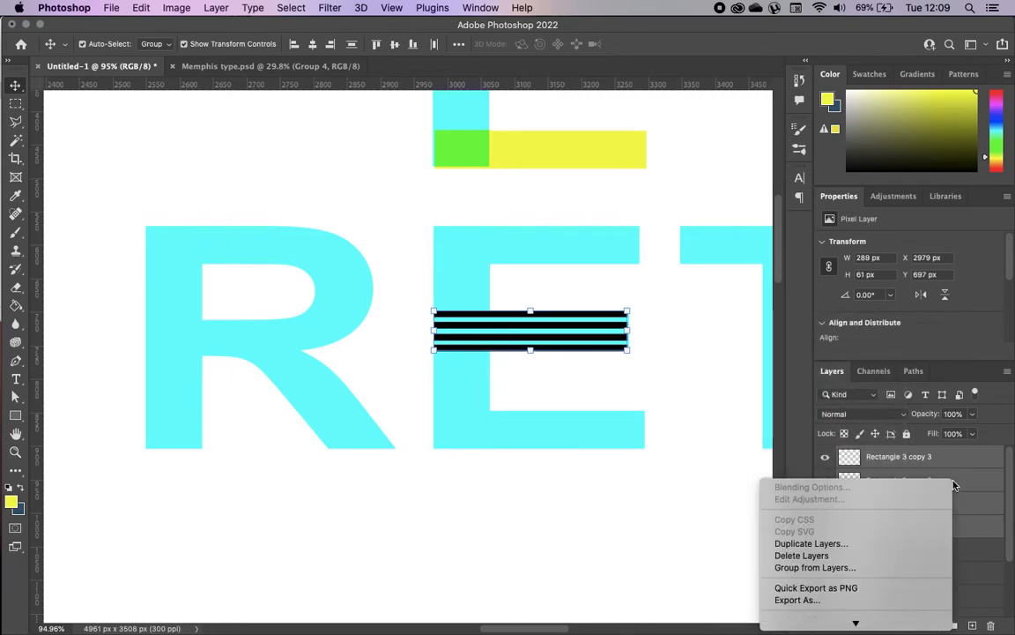
pyautogui.moveTo(855, 624)
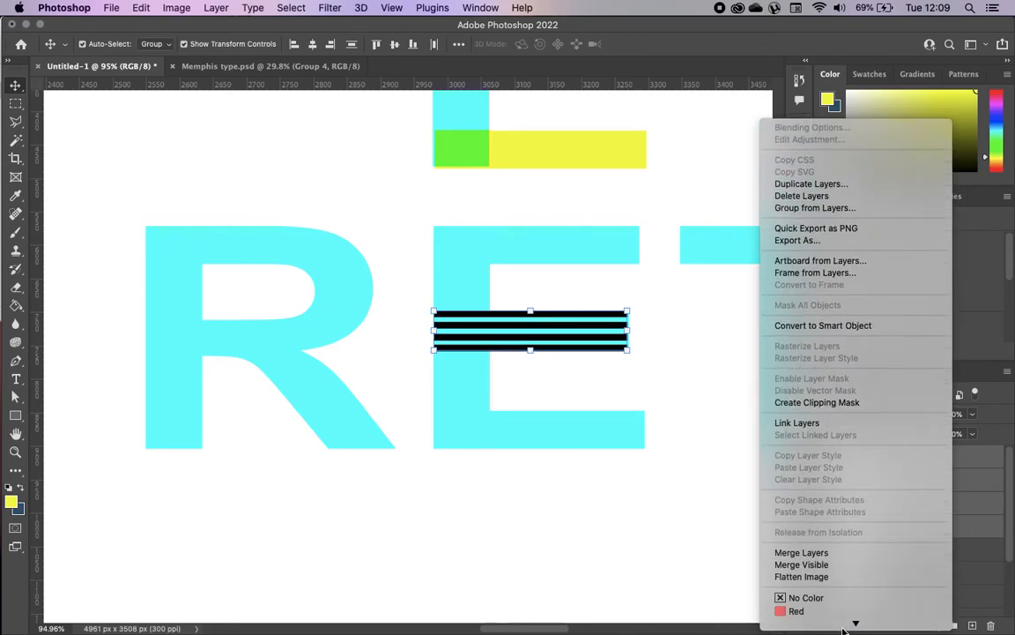
pyautogui.click(799, 528)
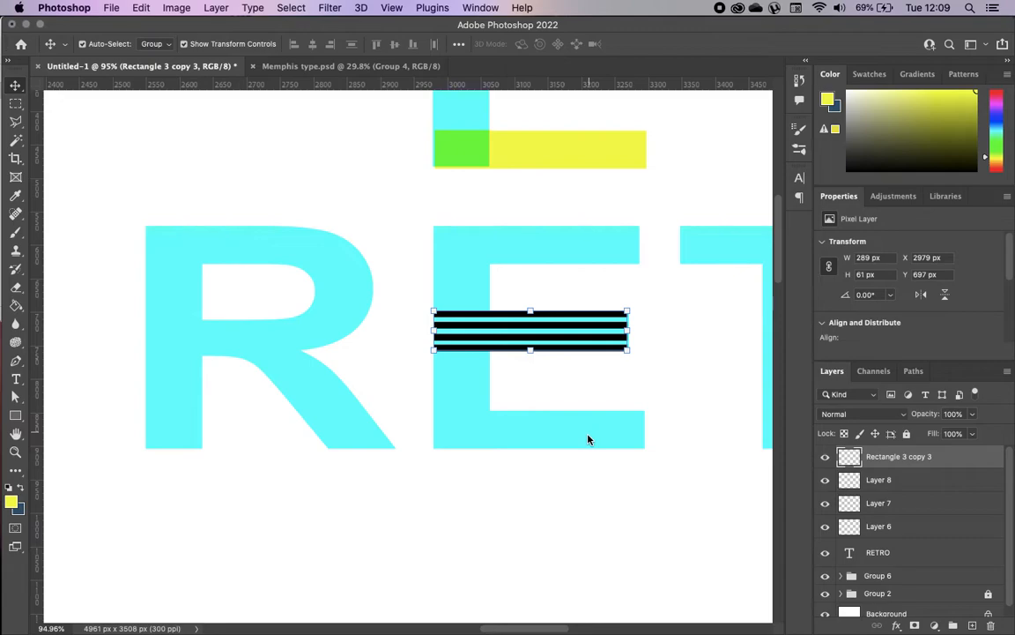
# Move the merged black stripes up between the pink and yellow bars, flush with the stem's outer edge, as the E's middle arm
pyautogui.click(548, 441)
pyautogui.scroll(-3, 550, 437)
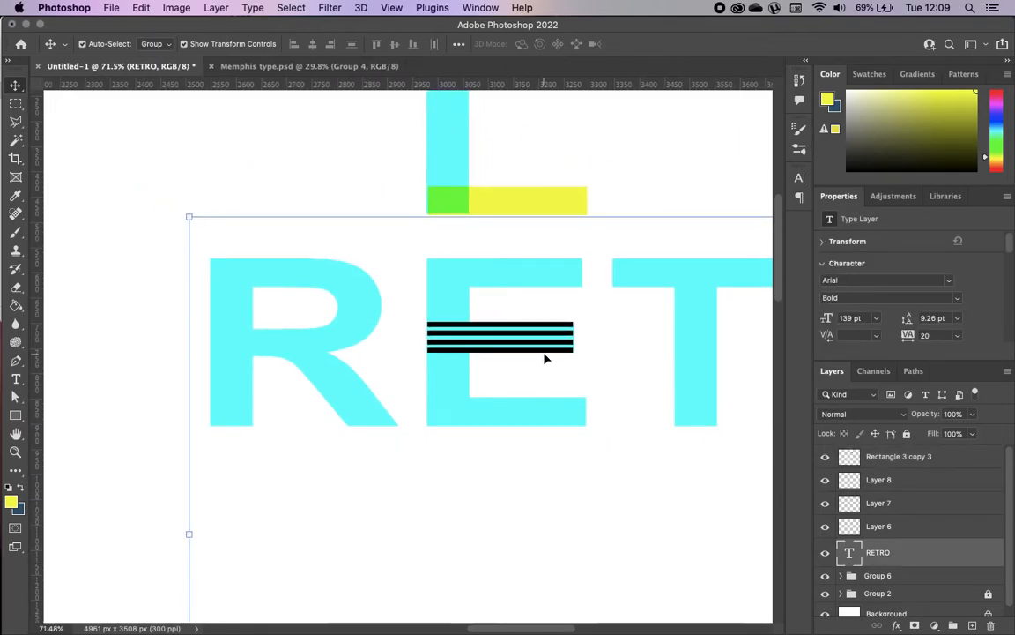
pyautogui.moveTo(544, 345); pyautogui.dragTo(550, 136)
pyautogui.scroll(2, 556, 142)
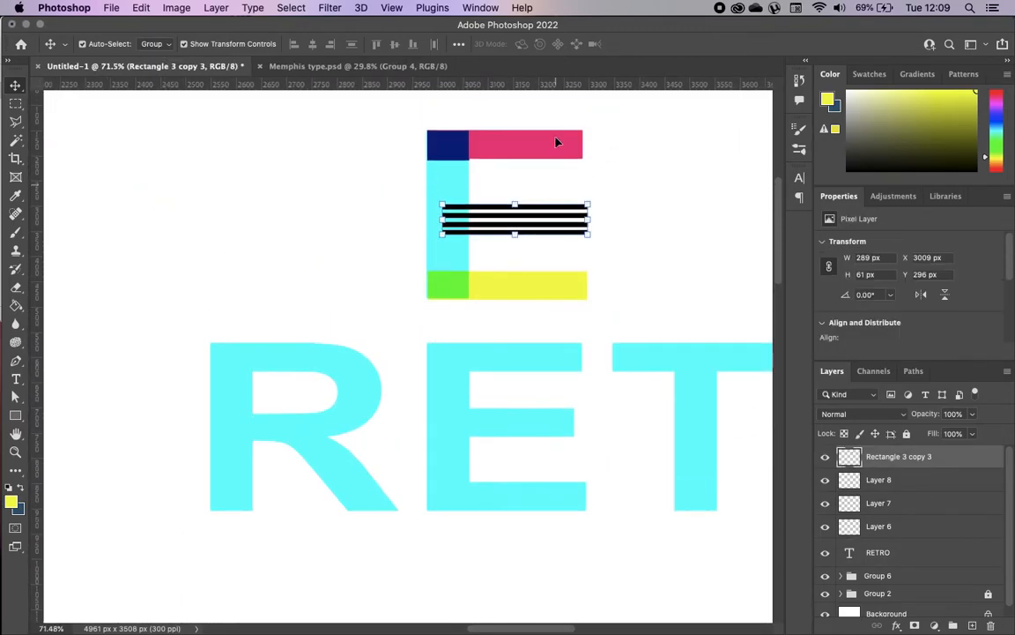
pyautogui.moveTo(540, 221); pyautogui.dragTo(528, 213)
pyautogui.moveTo(539, 226); pyautogui.dragTo(523, 226)
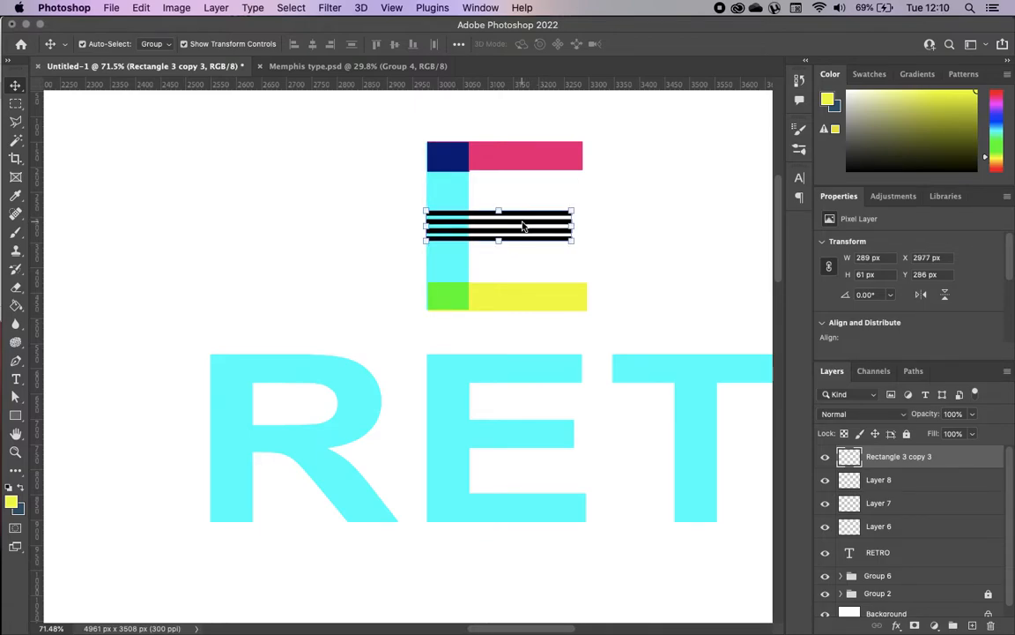
pyautogui.click(651, 278)
# Examine the finished multicoloured RETRO lettering in Memphis type.psd and compare it with the E being built in Untitled-1
pyautogui.press('super+minus')
pyautogui.press('super+minus')
pyautogui.press('super+minus')
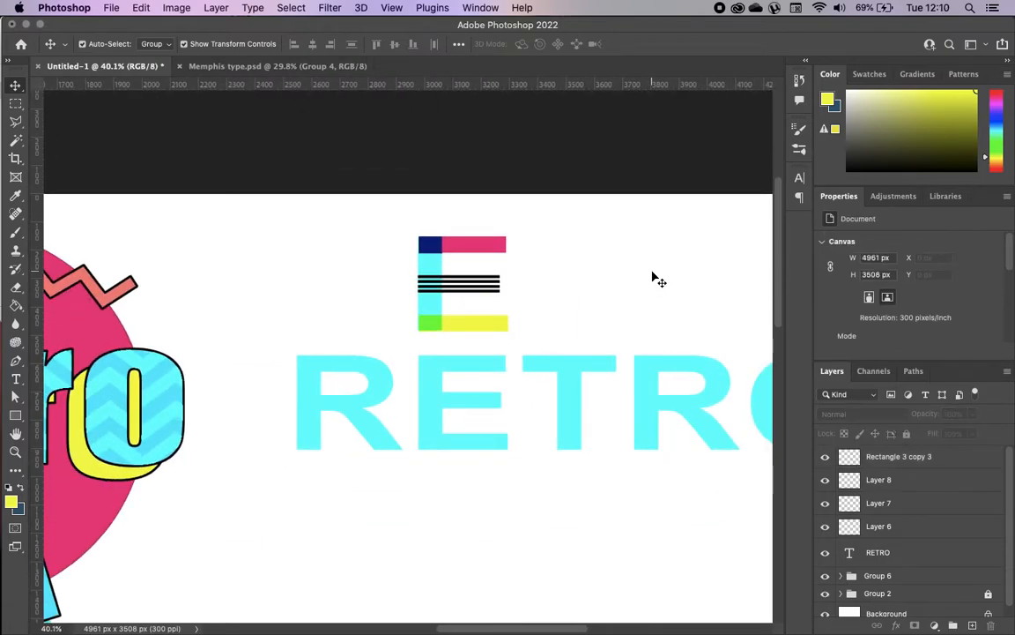
pyautogui.hscroll(3, 653, 279)
pyautogui.scroll(1, 653, 279)
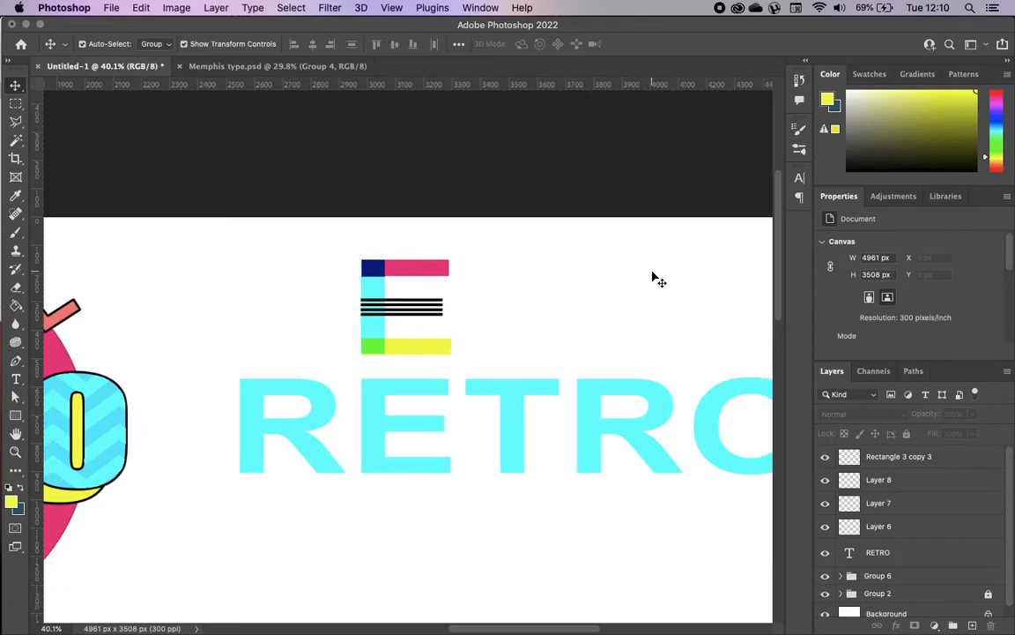
pyautogui.click(258, 66)
pyautogui.scroll(5, 367, 266)
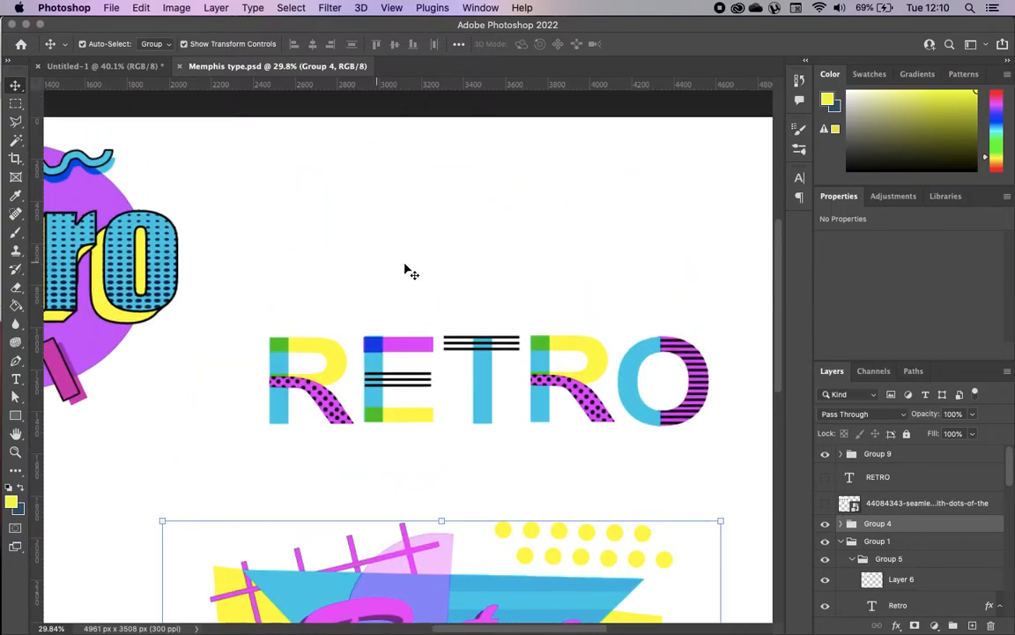
pyautogui.click(381, 363)
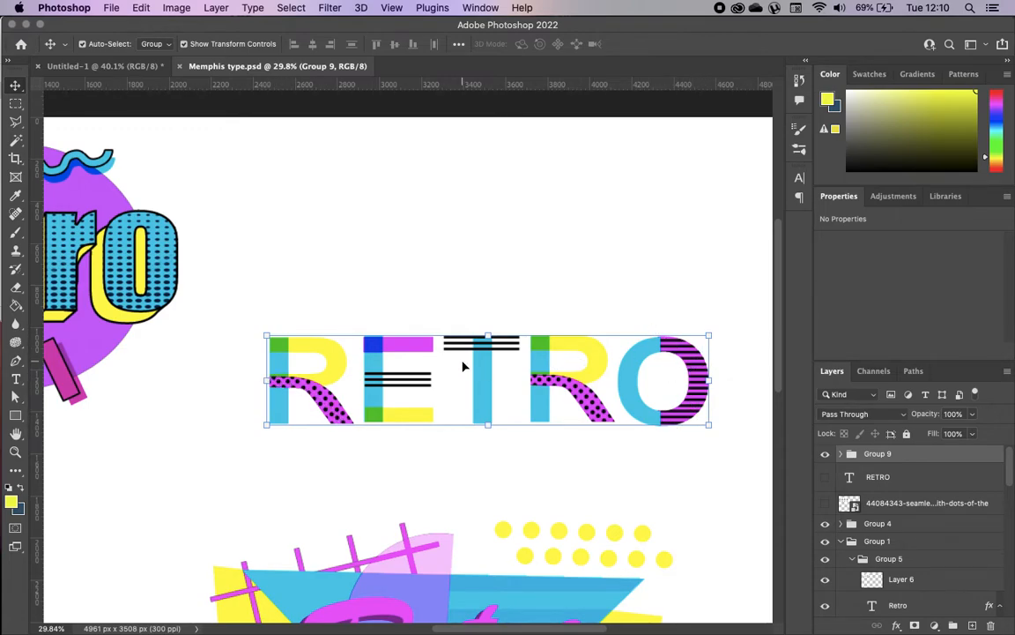
pyautogui.click(67, 65)
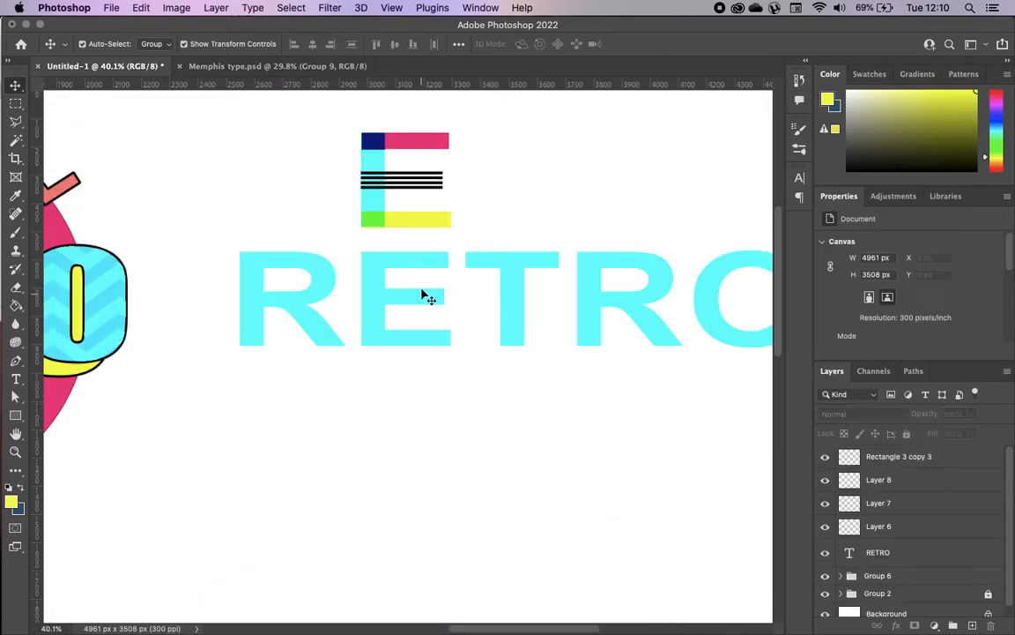
pyautogui.click(414, 176)
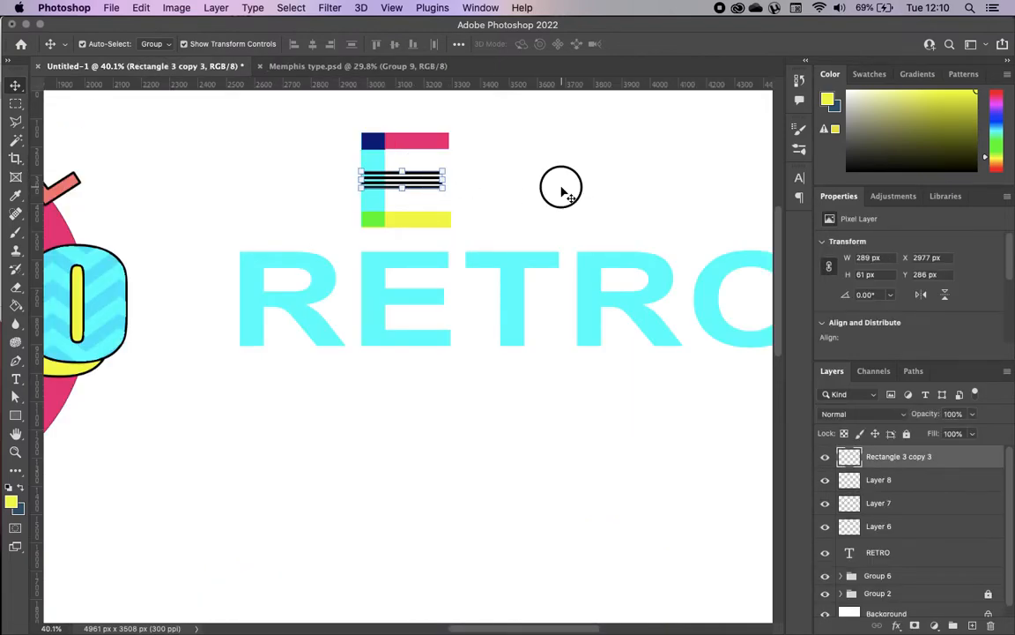
pyautogui.click(533, 290)
# Copy the vertical stem of the second R in RETRO onto a separate layer
pyautogui.hscroll(3, 531, 296)
pyautogui.scroll(5, 533, 297)
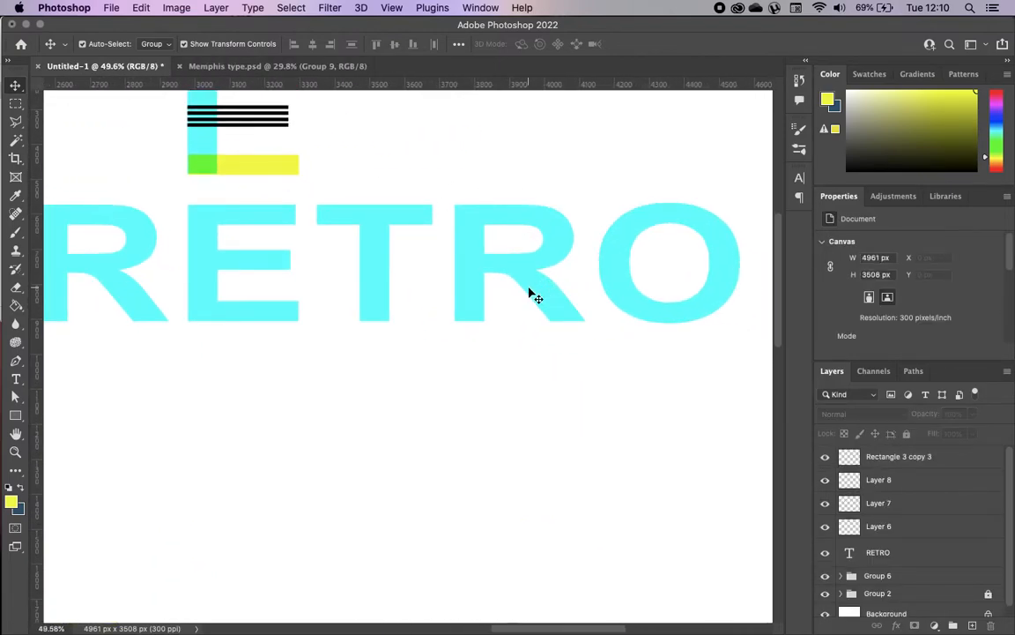
pyautogui.click(16, 104)
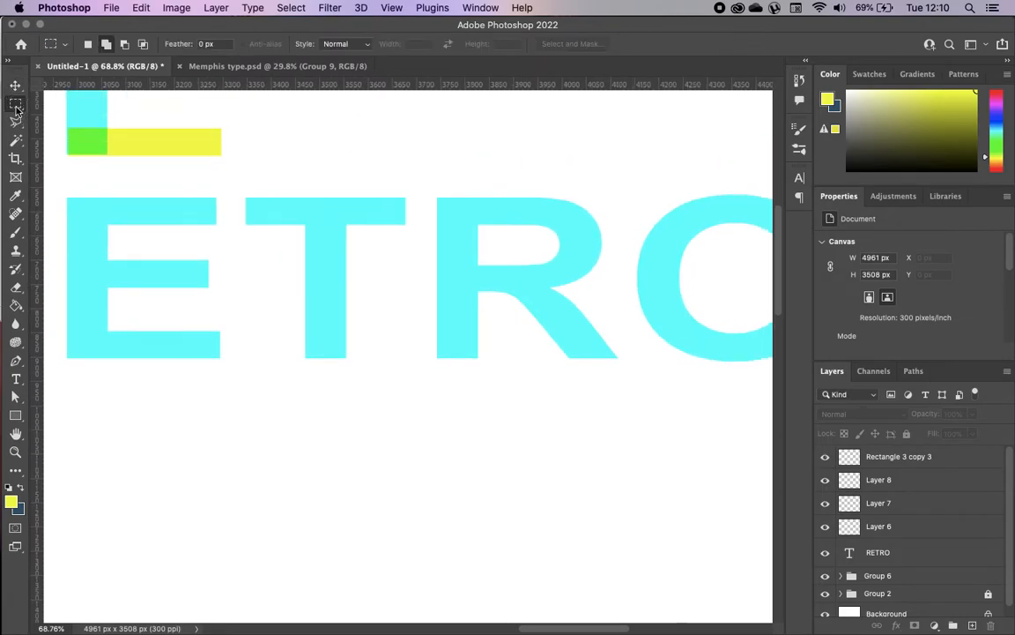
pyautogui.moveTo(429, 191); pyautogui.dragTo(479, 361)
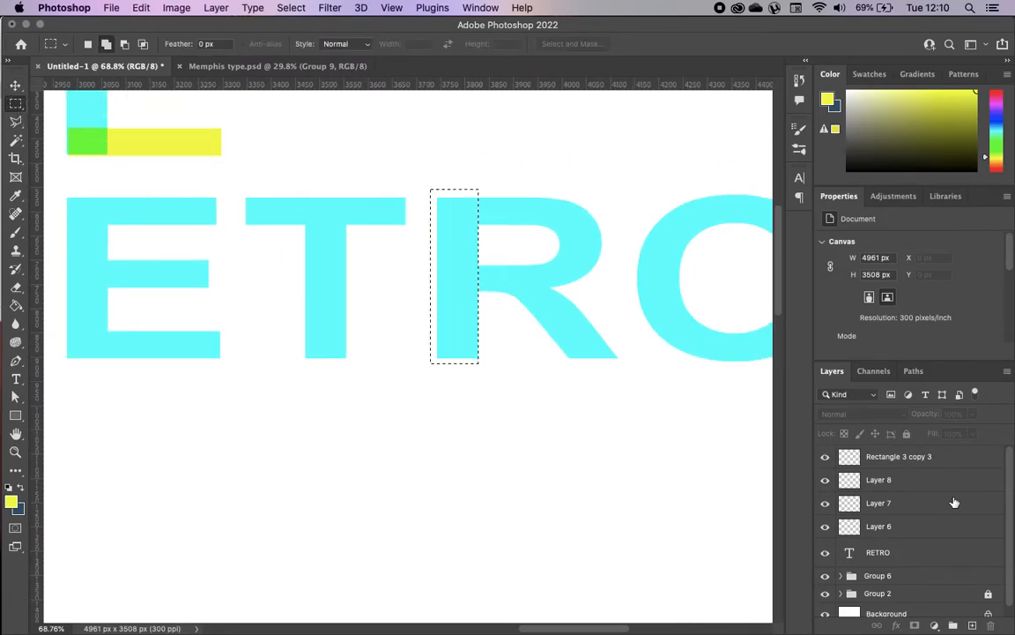
pyautogui.click(900, 552)
pyautogui.press('super+c')
pyautogui.press('super+v')
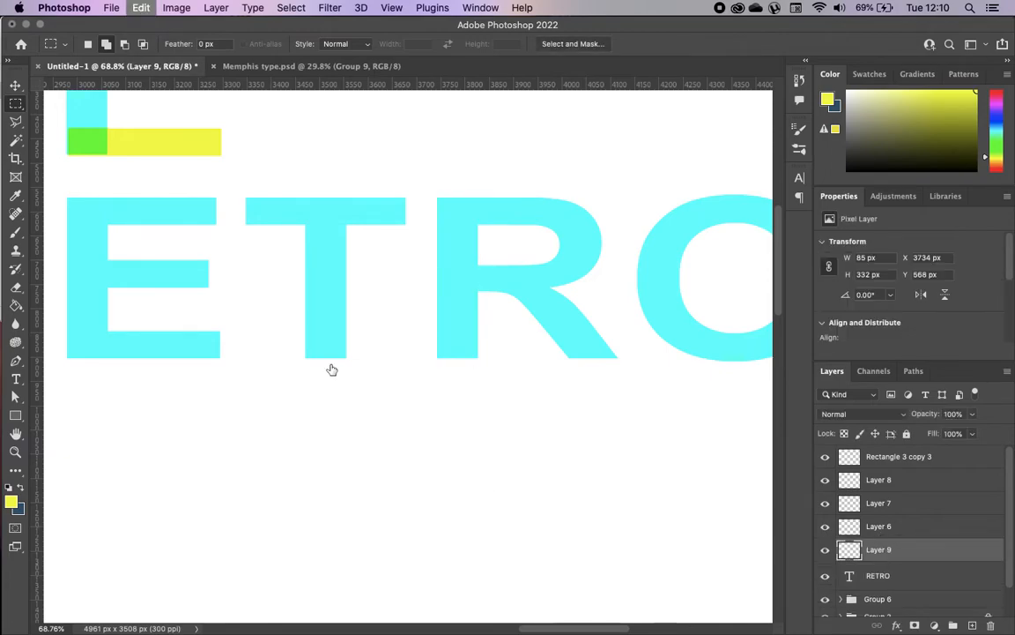
# Move the copied stem of the second R straight up into the blank area above that letter, level with the E
pyautogui.press('v')
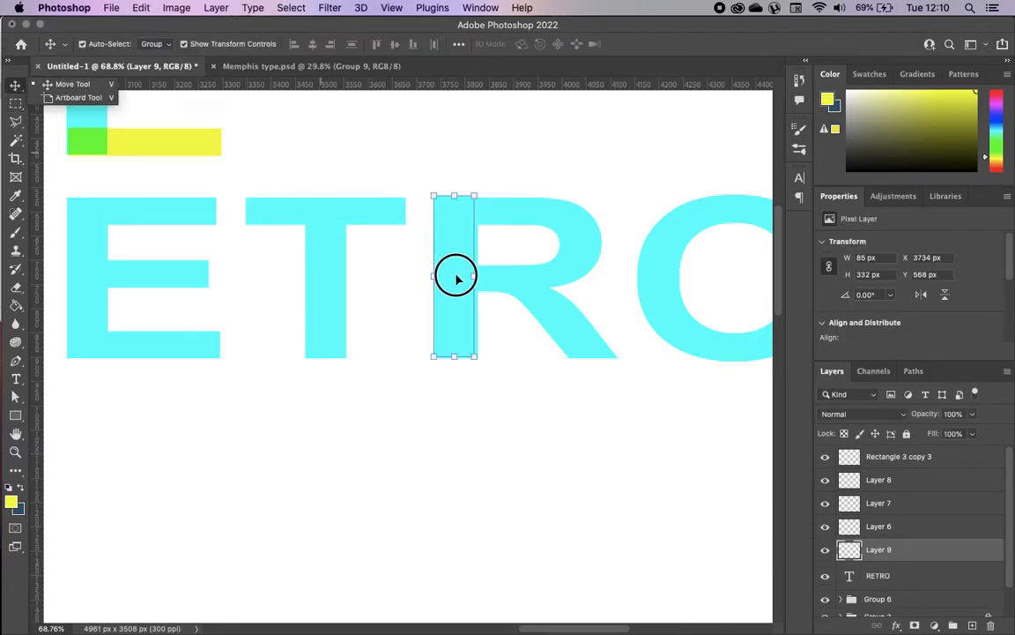
pyautogui.moveTo(457, 280); pyautogui.dragTo(457, 152)
pyautogui.scroll(5, 458, 152)
pyautogui.moveTo(453, 288); pyautogui.dragTo(452, 215)
pyautogui.click(532, 356)
# Copy the upper half of the second R from the RETRO text onto a new layer and place it beside the copied stem
pyautogui.click(14, 106)
pyautogui.moveTo(422, 362); pyautogui.dragTo(607, 460)
pyautogui.click(914, 579)
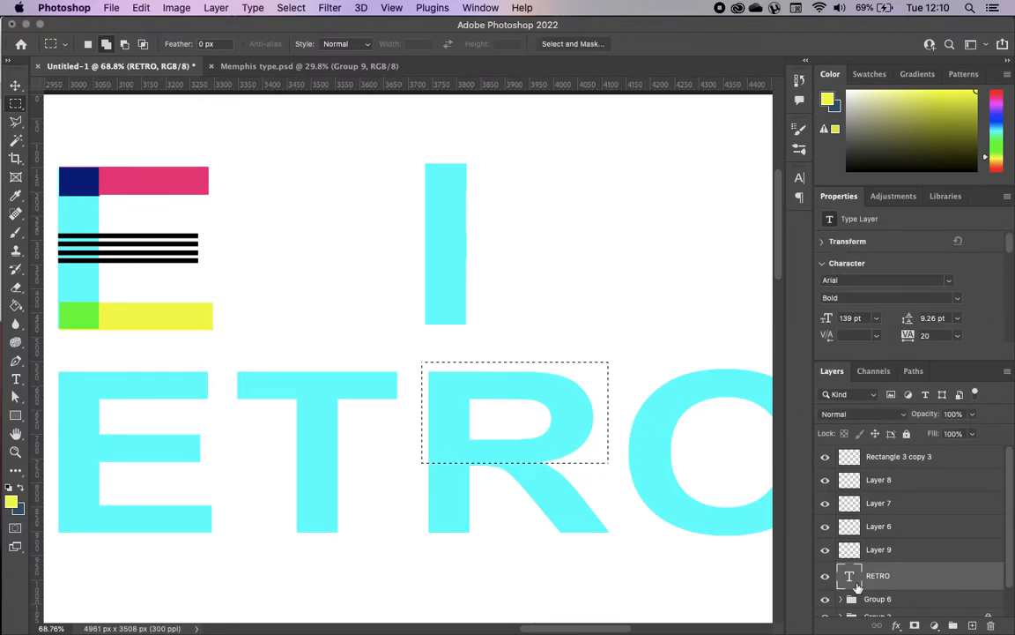
pyautogui.click(15, 85)
pyautogui.press('super+c')
pyautogui.press('super+v')
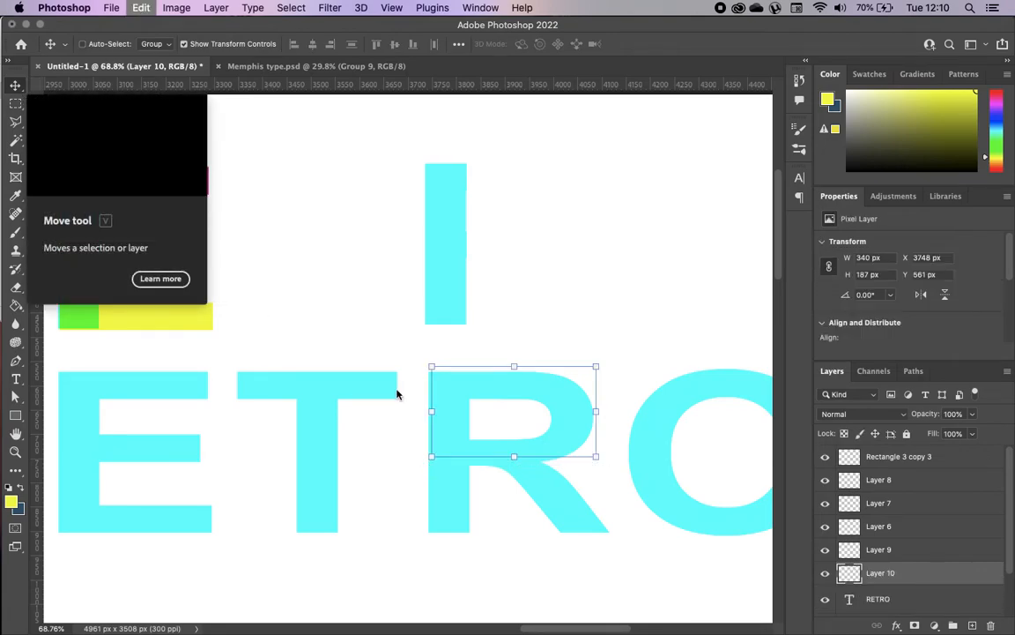
pyautogui.moveTo(572, 425); pyautogui.dragTo(622, 218)
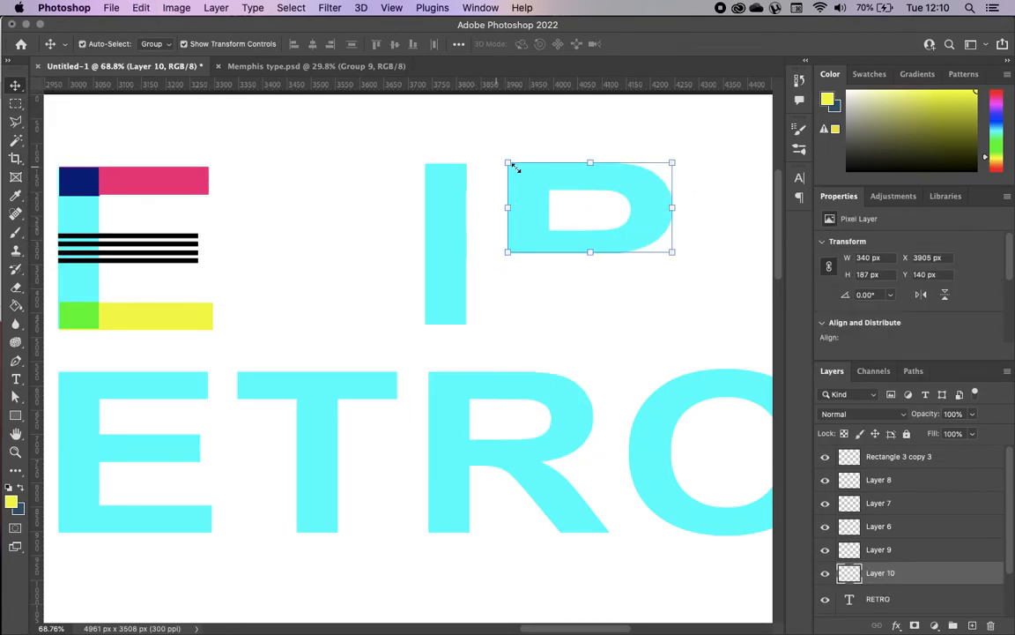
pyautogui.moveTo(631, 180); pyautogui.dragTo(640, 228)
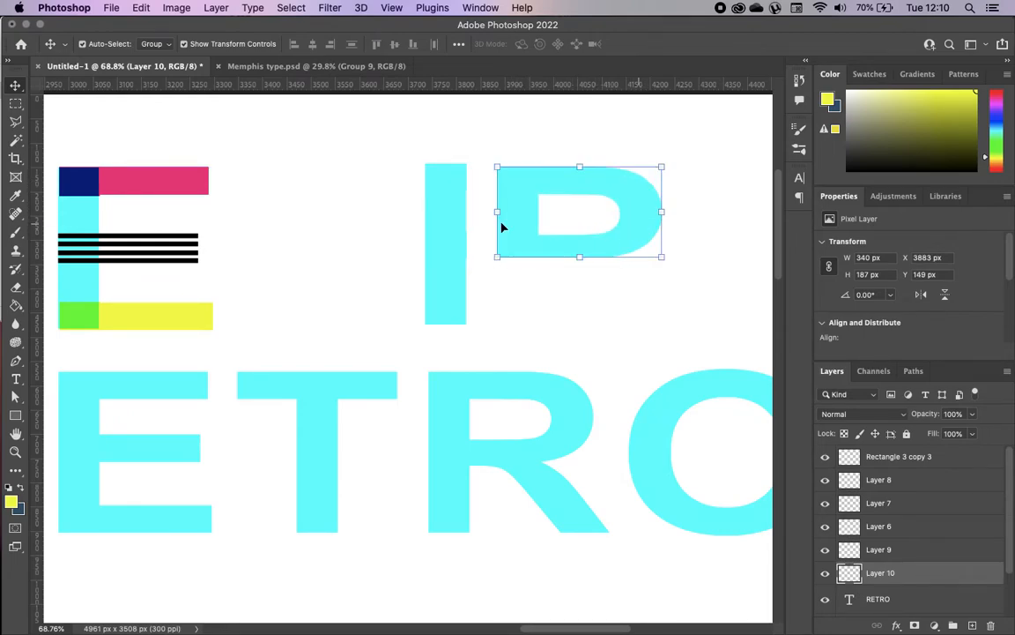
# Delete the stem section between the two horizontal bars of the copied bowl piece, then clear the selection
pyautogui.click(15, 103)
pyautogui.moveTo(489, 191); pyautogui.dragTo(555, 230)
pyautogui.press('Down')
pyautogui.press('Down')
pyautogui.press('Down')
pyautogui.press('Down')
pyautogui.press('Down')
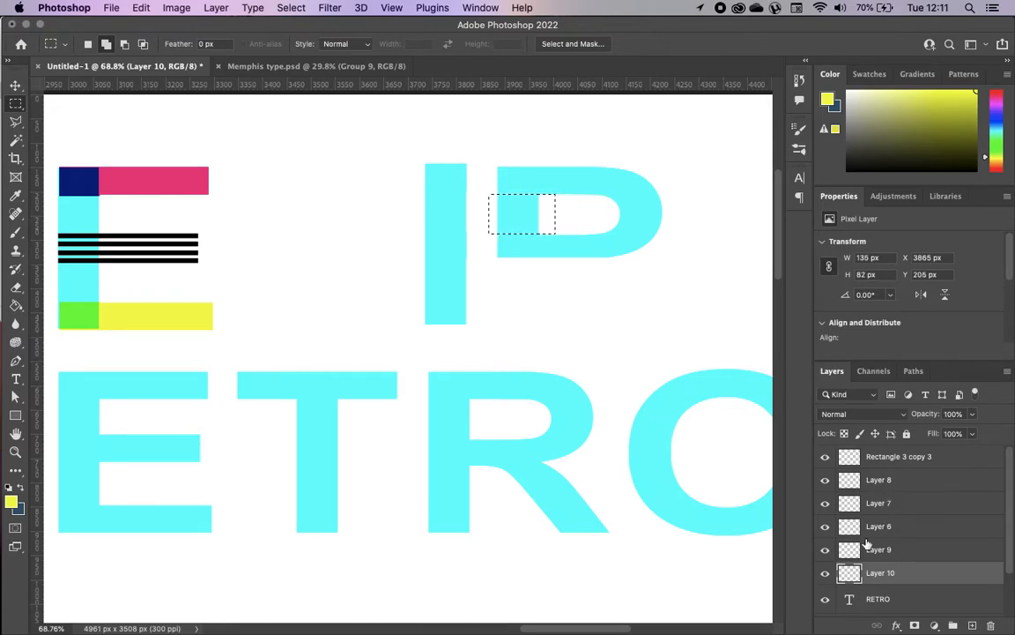
pyautogui.click(825, 572)
pyautogui.click(824, 573)
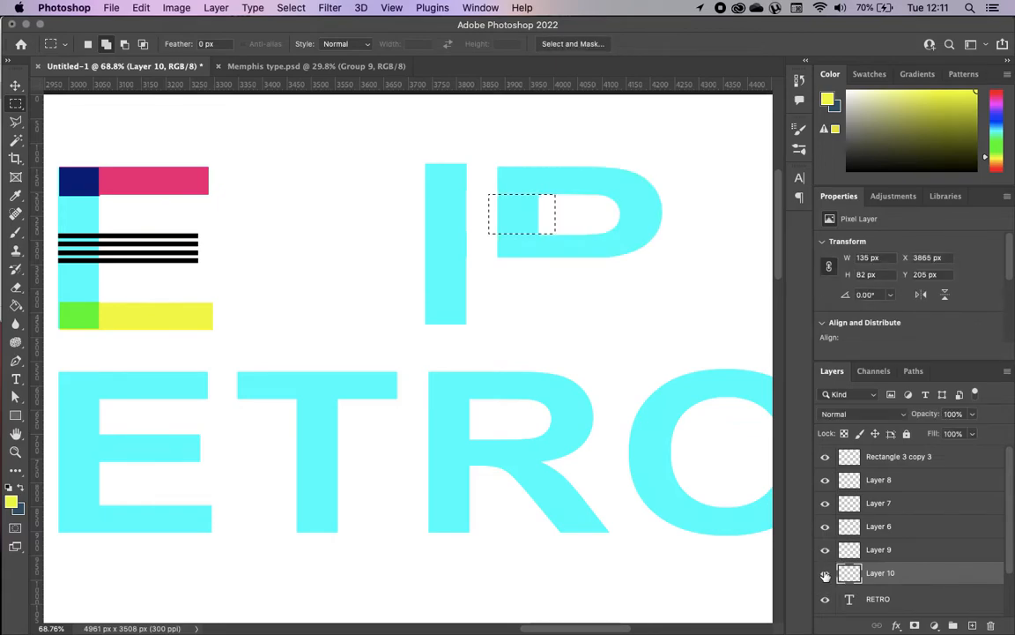
pyautogui.press('Delete')
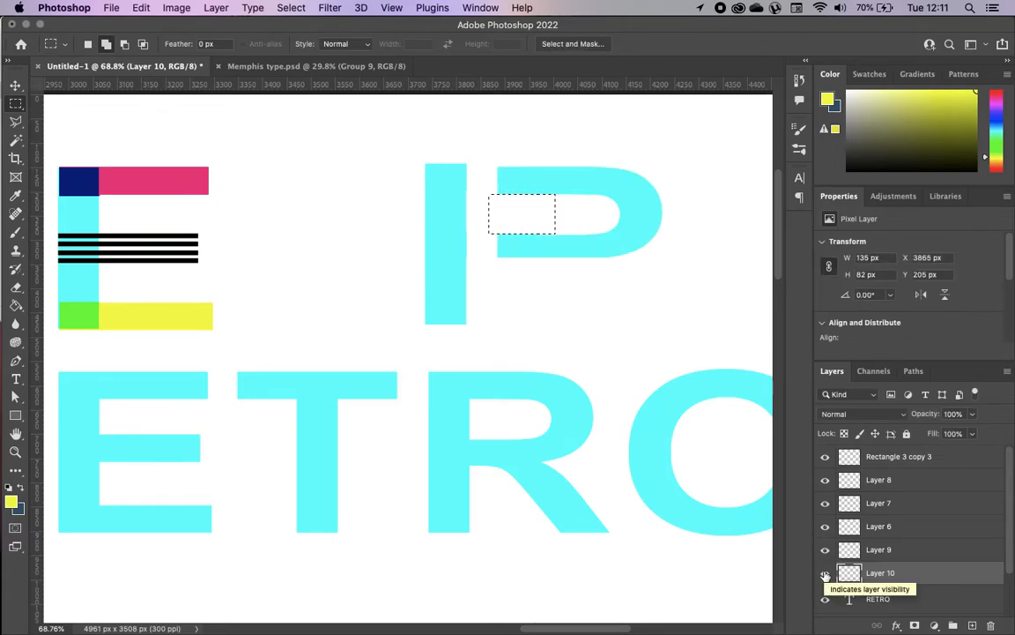
pyautogui.click(23, 90)
pyautogui.press('super+d')
# Place the bowl piece over the stem to form a P, and raise both layers above Layer 8, bowl on top
pyautogui.click(598, 298)
pyautogui.moveTo(624, 231); pyautogui.dragTo(564, 227)
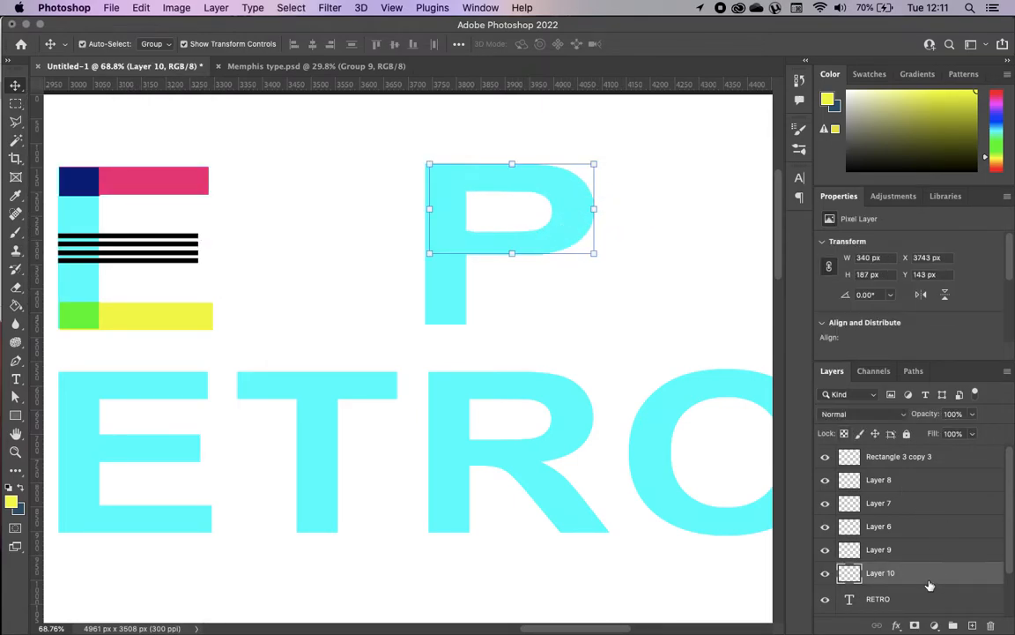
pyautogui.moveTo(921, 435); pyautogui.dragTo(857, 474)
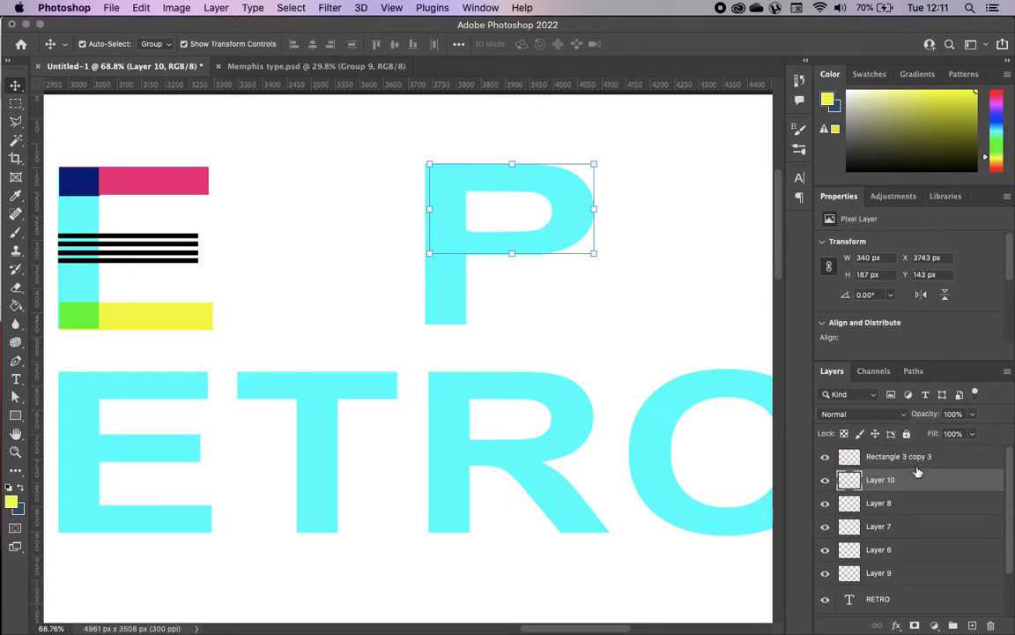
pyautogui.click(441, 297)
pyautogui.moveTo(912, 571); pyautogui.dragTo(900, 486)
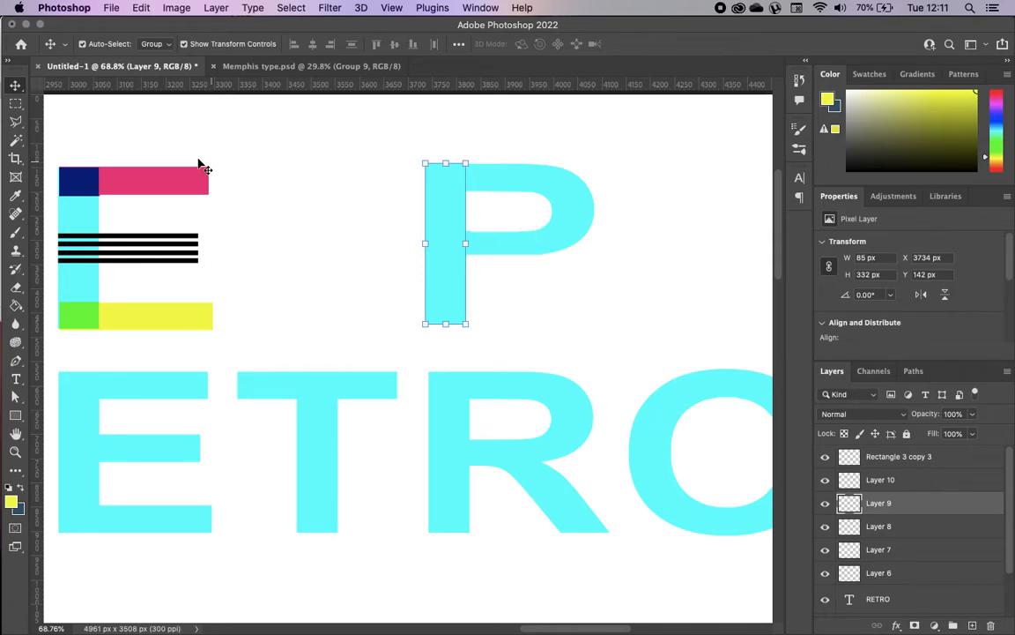
# Group all the layers that make up the multicoloured E
pyautogui.hscroll(-2, 212, 168)
pyautogui.moveTo(79, 147); pyautogui.dragTo(257, 342)
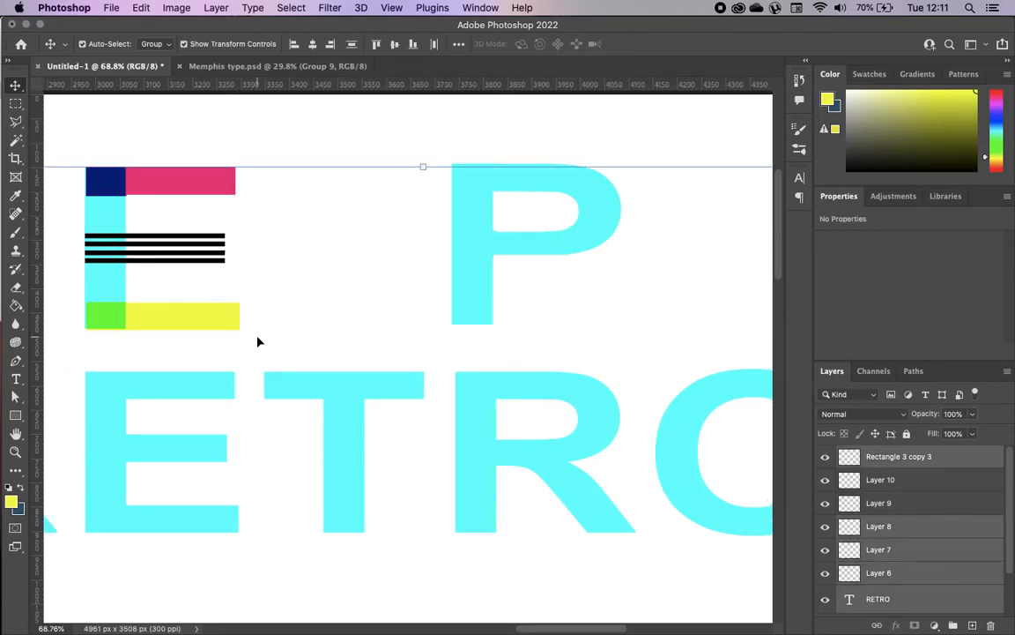
pyautogui.moveTo(87, 136); pyautogui.dragTo(228, 322)
pyautogui.press('super+g')
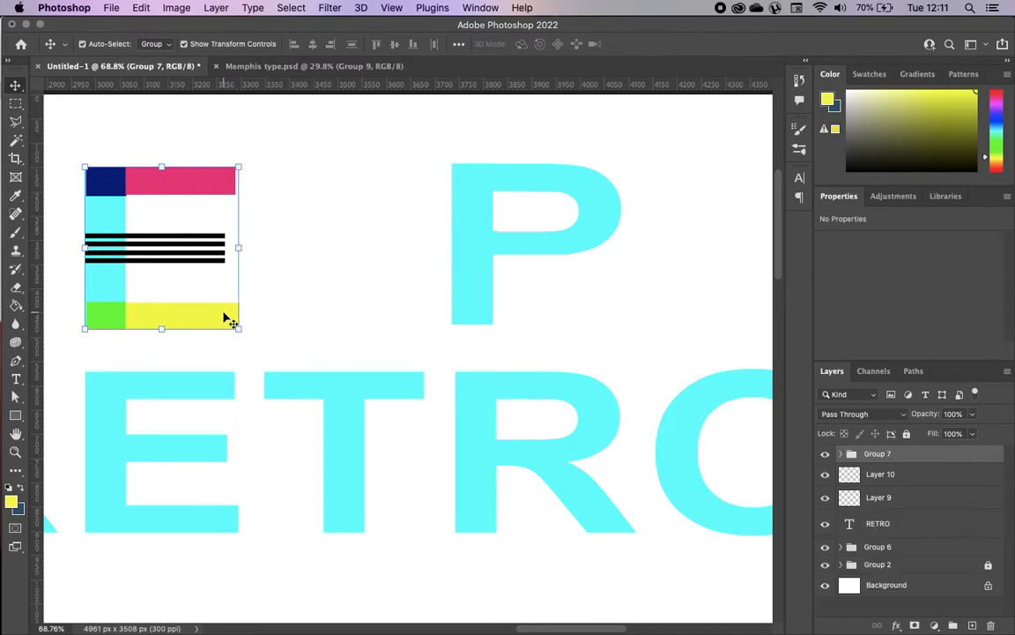
# Align the bowl piece with the stem's outer edge and fill it with the pink sampled from the E's upper bar
pyautogui.click(484, 230)
pyautogui.moveTo(586, 240); pyautogui.dragTo(582, 242)
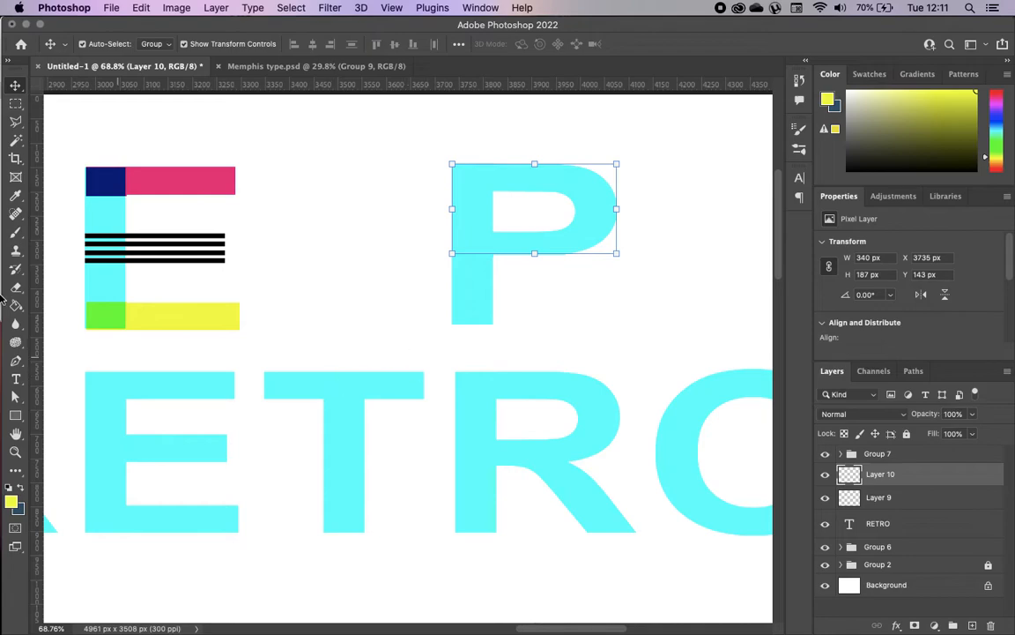
pyautogui.click(15, 195)
pyautogui.click(132, 163)
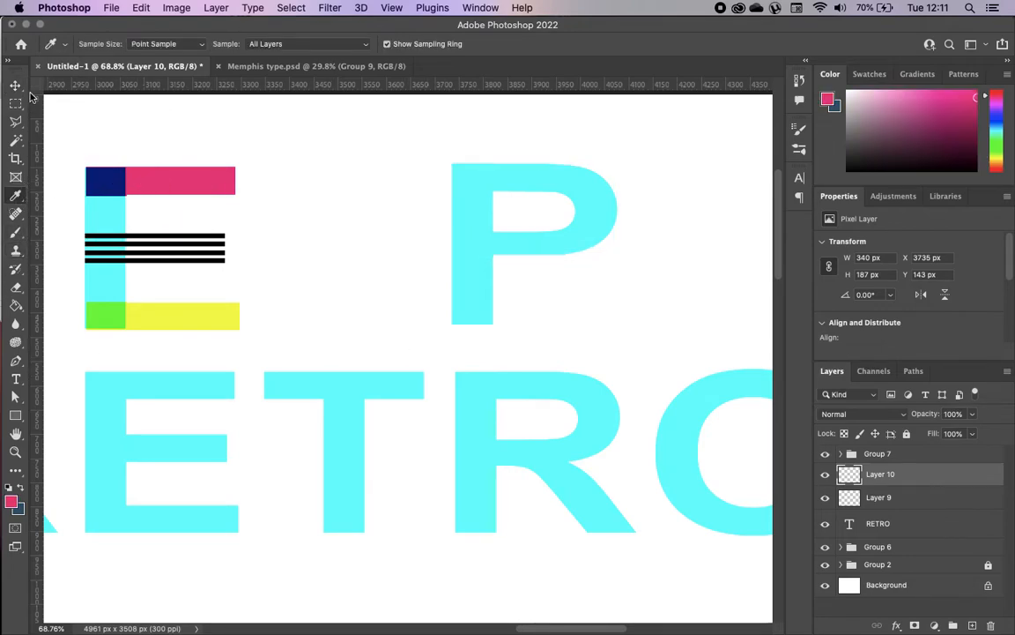
pyautogui.click(16, 84)
pyautogui.click(16, 306)
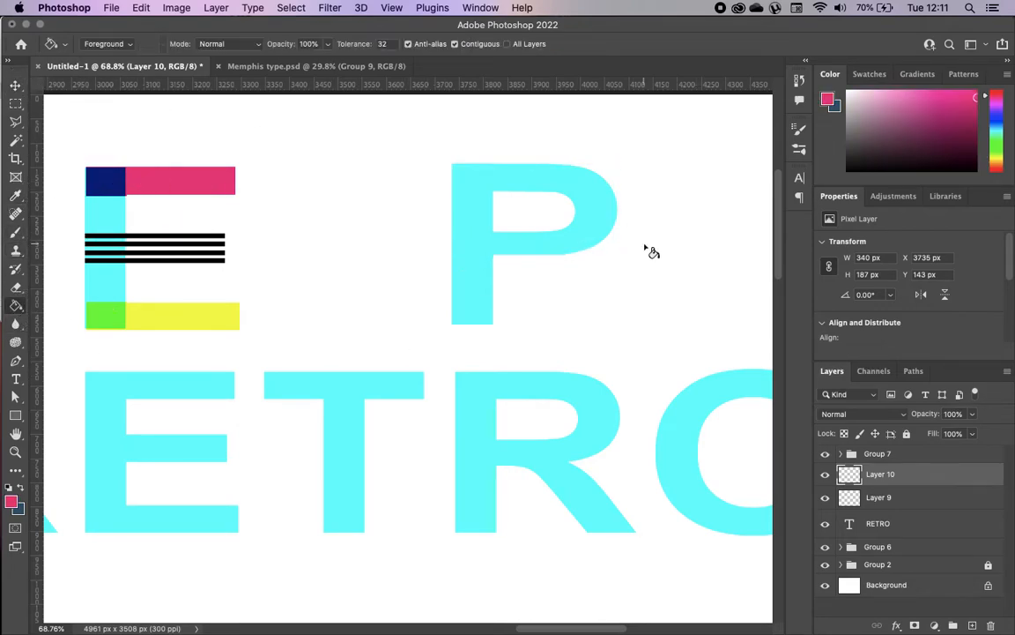
pyautogui.click(600, 231)
# Set the pink bowl layer's blend mode to Multiply so that it overlaps the cyan stem in navy
pyautogui.click(15, 85)
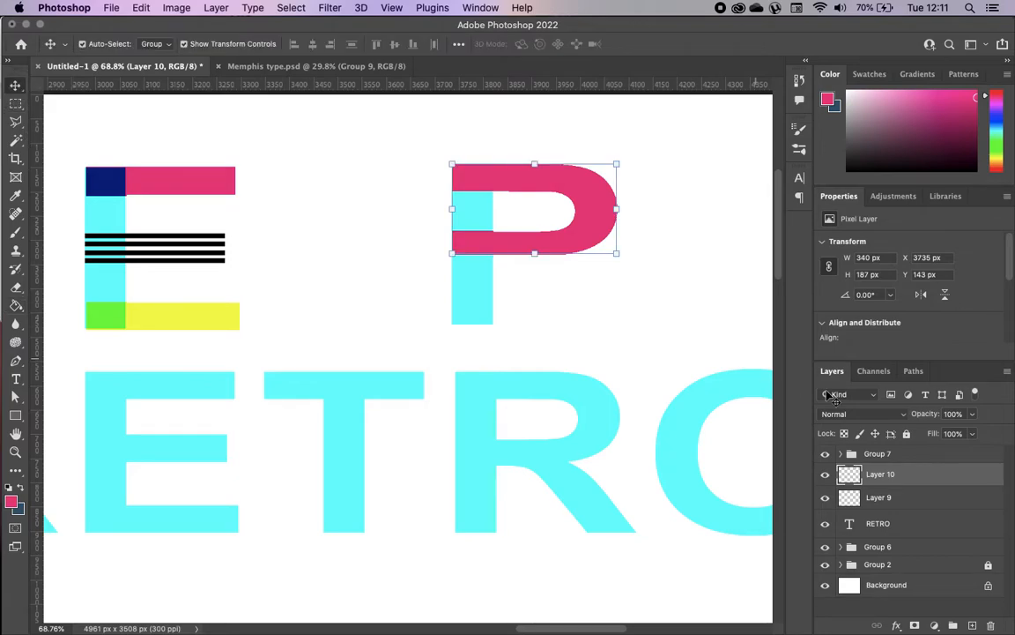
pyautogui.click(857, 421)
pyautogui.click(820, 452)
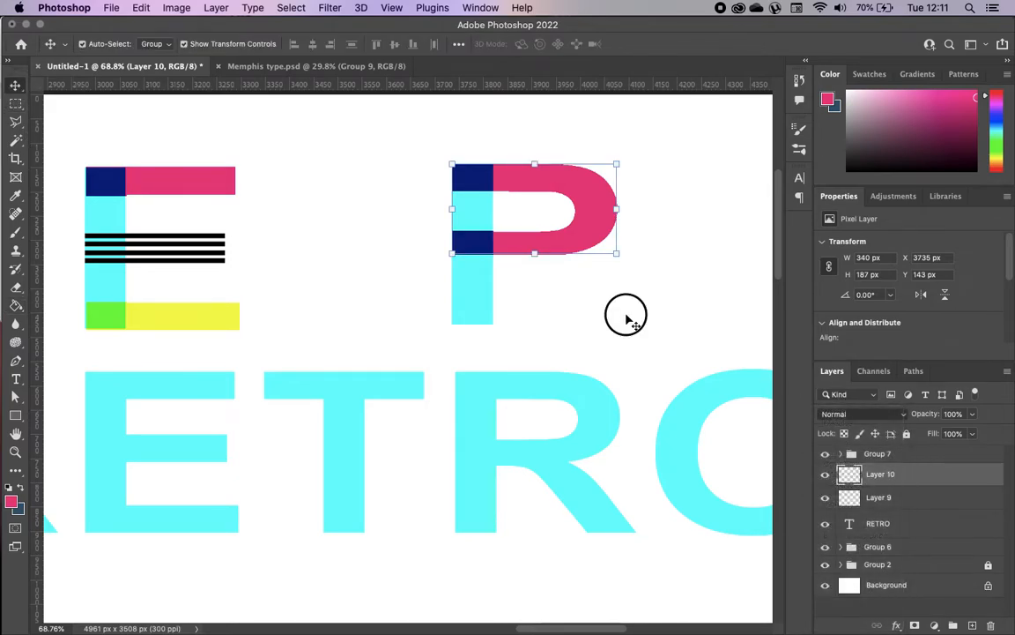
pyautogui.click(629, 321)
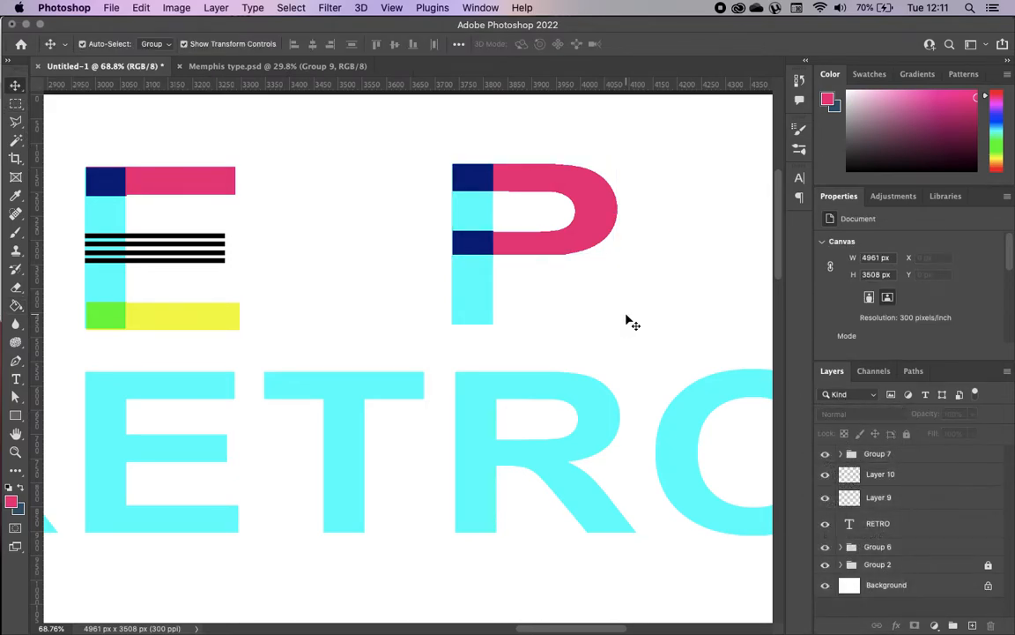
# Copy the lower half of the second R from the RETRO text onto a new layer and place it below the pink bowl
pyautogui.click(594, 517)
pyautogui.scroll(-3, 564, 513)
pyautogui.hscroll(2, 564, 513)
pyautogui.click(15, 104)
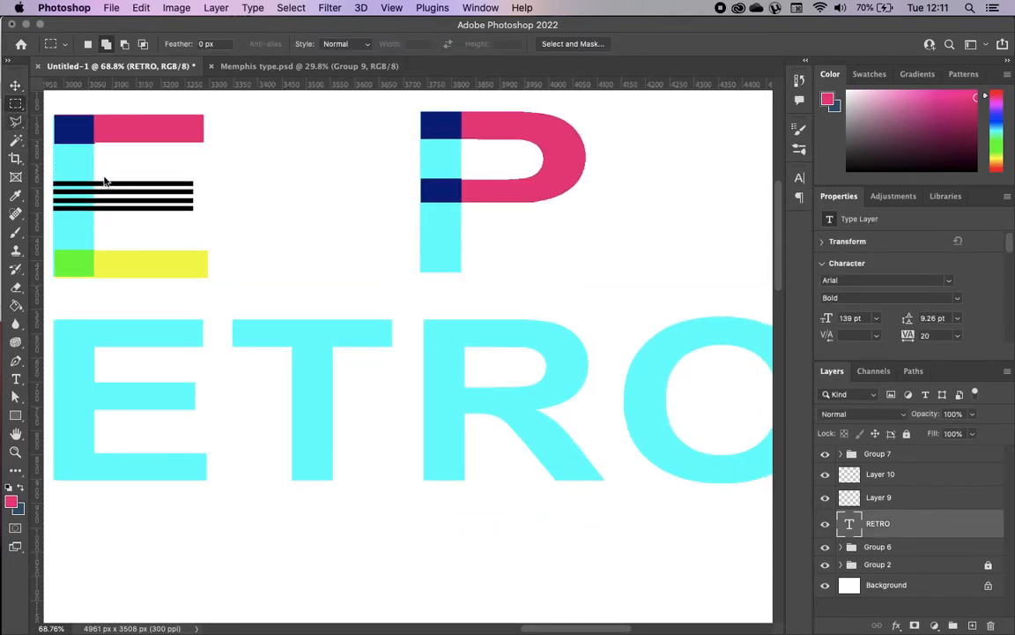
pyautogui.moveTo(417, 389); pyautogui.dragTo(608, 488)
pyautogui.press('super+c')
pyautogui.press('super+v')
pyautogui.click(15, 84)
pyautogui.moveTo(566, 451); pyautogui.dragTo(633, 272)
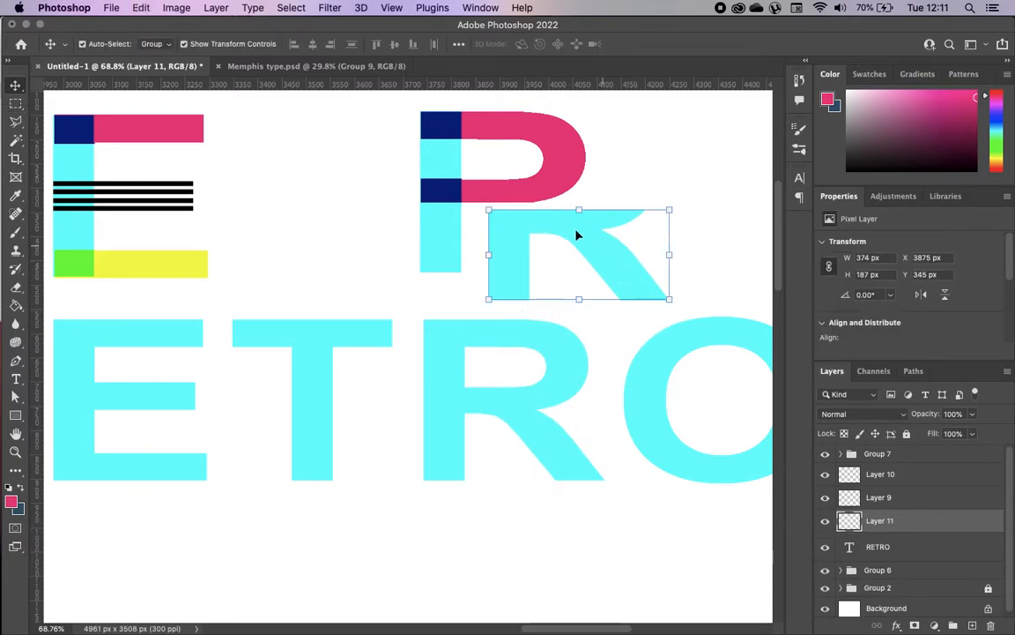
# Try to erase the leftover bowl fragment from the copied lower half of the R, then undo the erasing
pyautogui.hscroll(-2, 617, 245)
pyautogui.scroll(5, 617, 245)
pyautogui.hscroll(8, 617, 245)
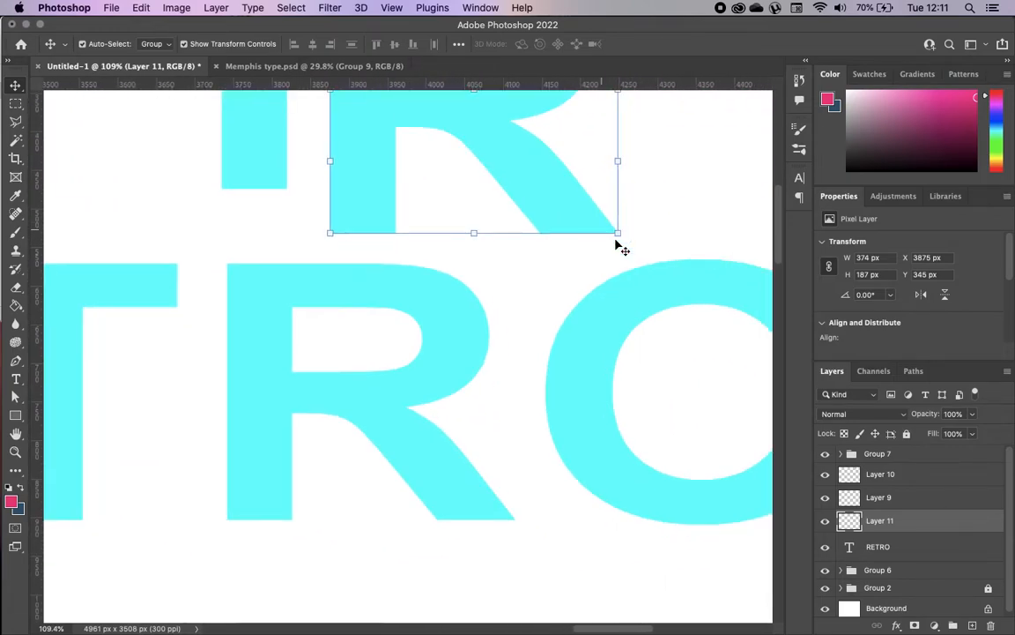
pyautogui.scroll(5, 617, 245)
pyautogui.scroll(3, 609, 256)
pyautogui.scroll(3, 608, 257)
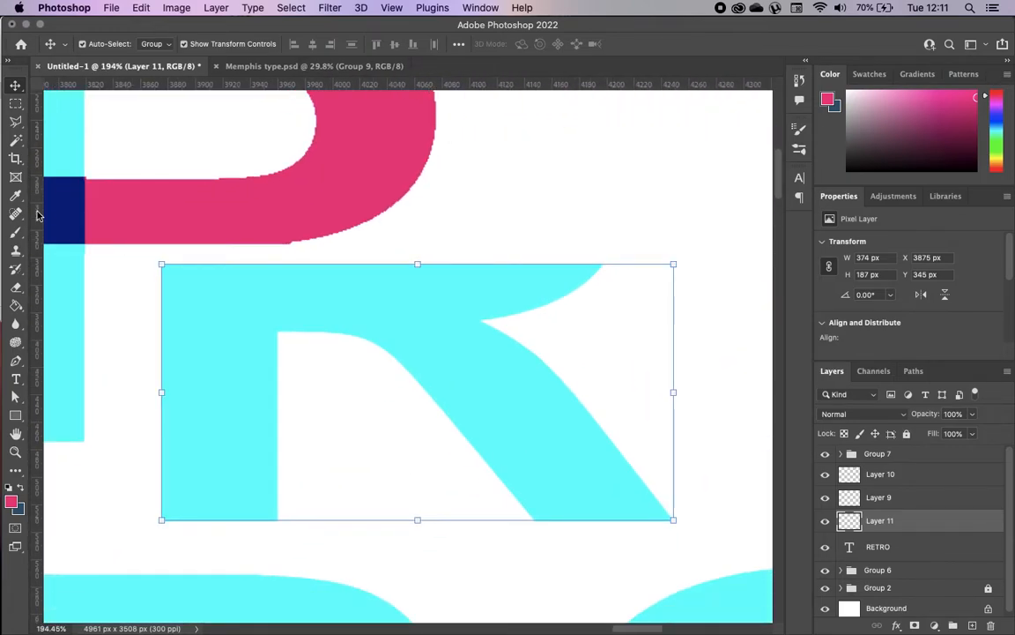
pyautogui.click(18, 234)
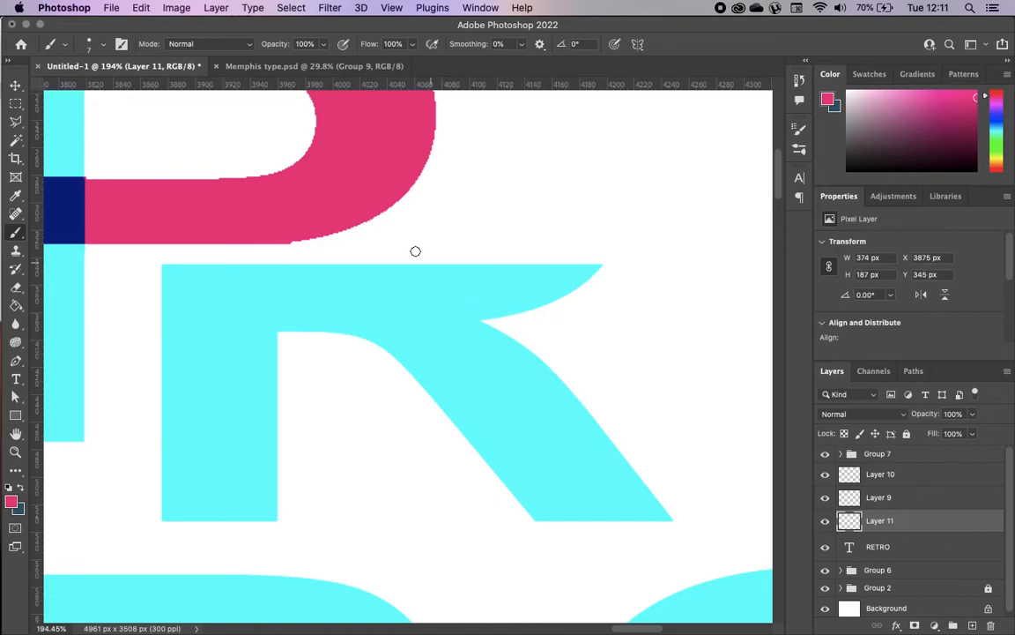
pyautogui.click(15, 287)
pyautogui.moveTo(404, 262)
pyautogui.mouseDown()
pyautogui.moveTo(514, 317)
pyautogui.moveTo(407, 256)
pyautogui.moveTo(523, 301)
pyautogui.moveTo(508, 296)
pyautogui.moveTo(492, 316)
pyautogui.moveTo(479, 311)
pyautogui.moveTo(487, 316)
pyautogui.moveTo(388, 267)
pyautogui.moveTo(328, 256)
pyautogui.moveTo(404, 276)
pyautogui.mouseUp()
pyautogui.moveTo(556, 329)
pyautogui.mouseDown()
pyautogui.moveTo(531, 296)
pyautogui.moveTo(566, 311)
pyautogui.moveTo(492, 236)
pyautogui.moveTo(627, 308)
pyautogui.moveTo(615, 274)
pyautogui.mouseUp()
pyautogui.press('super+z')
pyautogui.press('super+z')
pyautogui.press('super+shift+z')
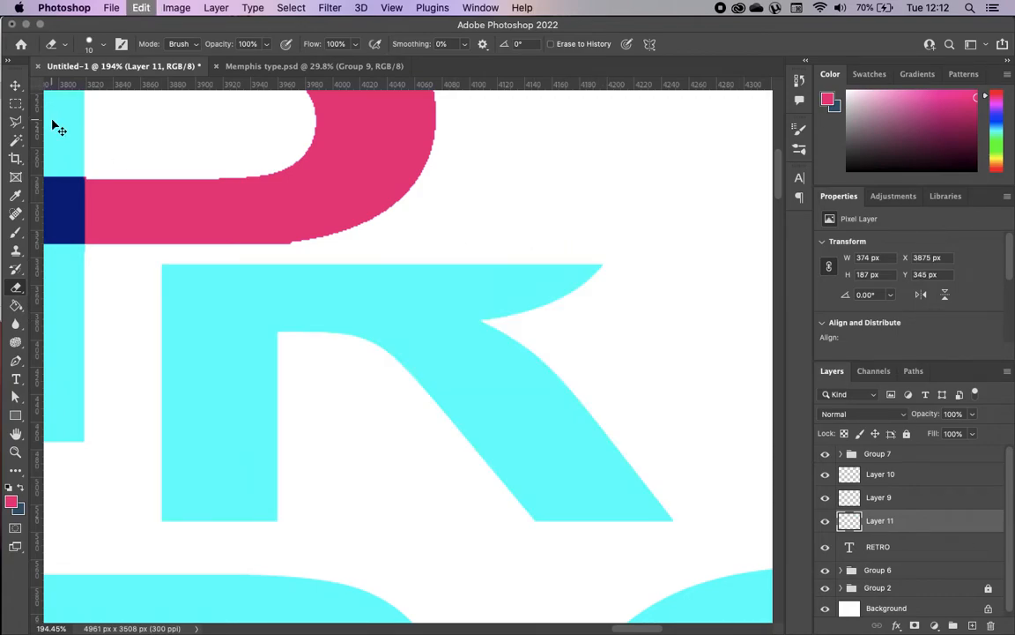
# Outline the leftover bowl fragment above the R's diagonal leg with a polygonal selection, delete it from Layer 11 and deselect
pyautogui.click(15, 122)
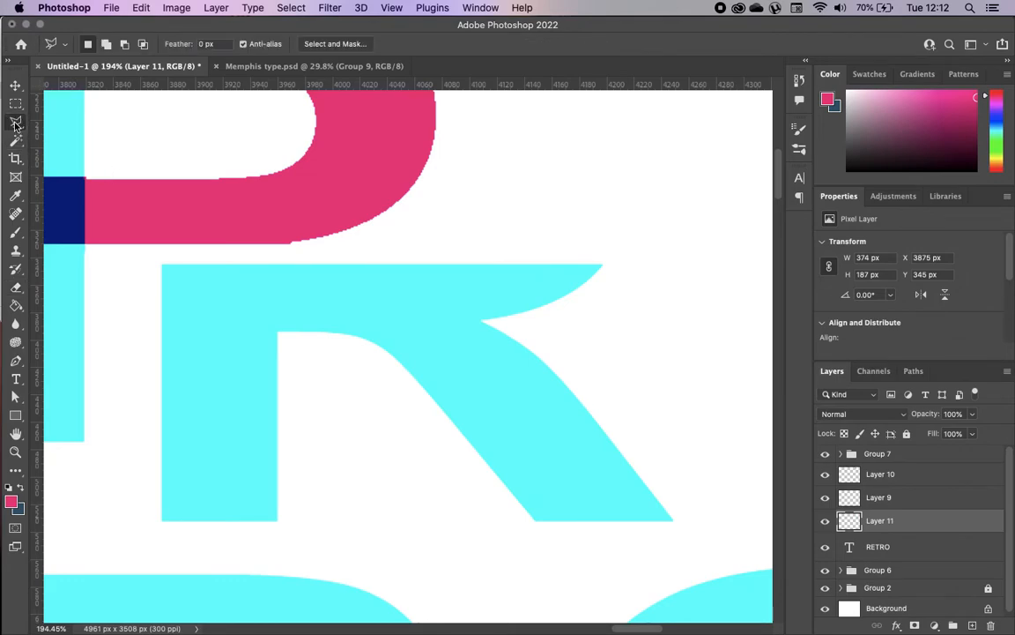
pyautogui.click(486, 320)
pyautogui.click(403, 278)
pyautogui.click(379, 271)
pyautogui.click(349, 264)
pyautogui.click(344, 259)
pyautogui.click(632, 258)
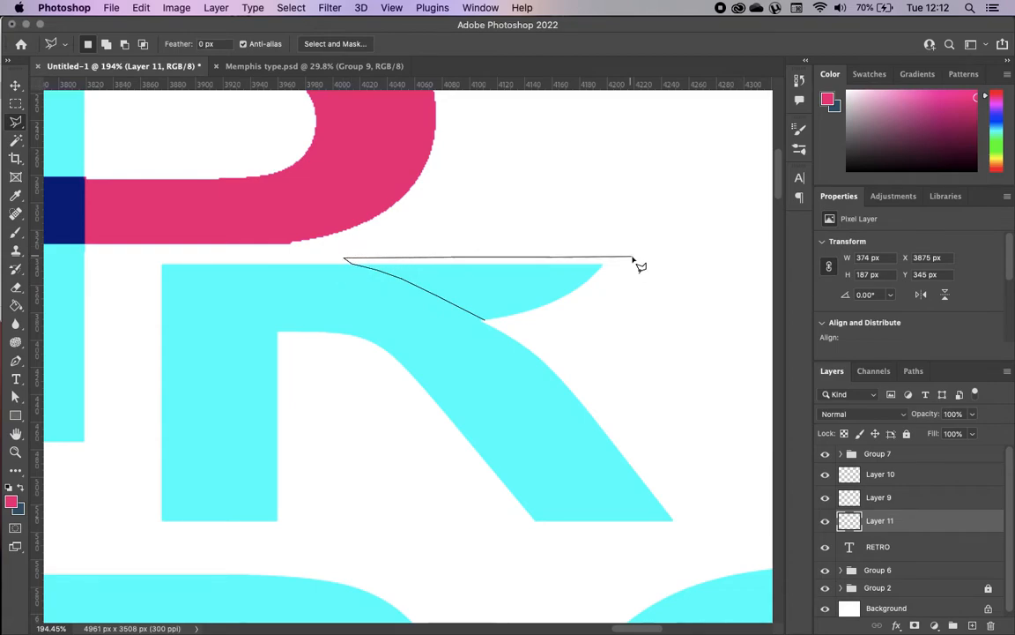
pyautogui.click(601, 305)
pyautogui.click(488, 324)
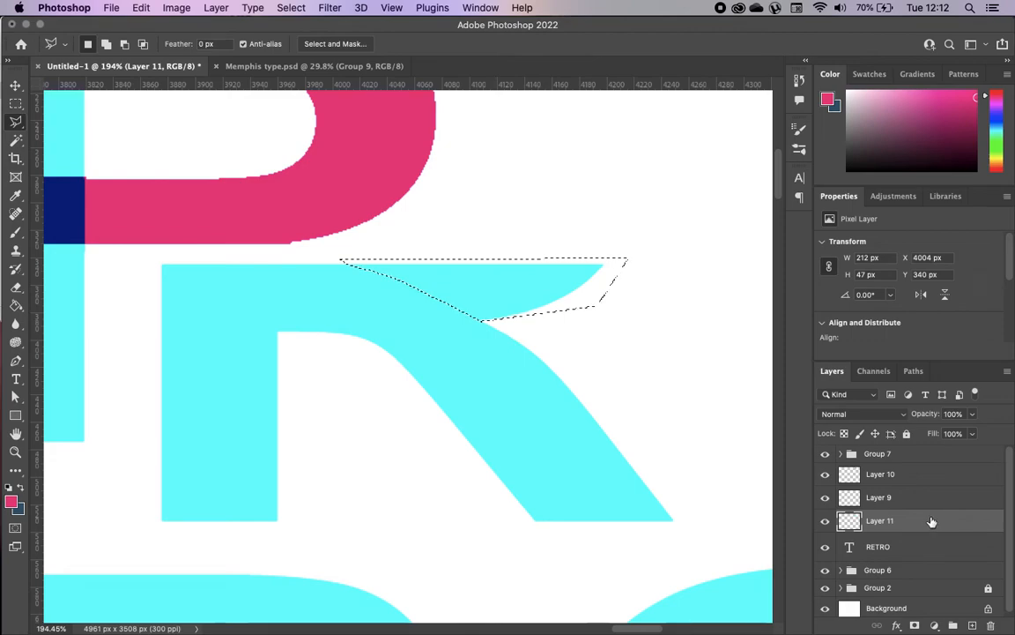
pyautogui.click(825, 521)
pyautogui.click(825, 521)
pyautogui.press('Delete')
pyautogui.press('super+d')
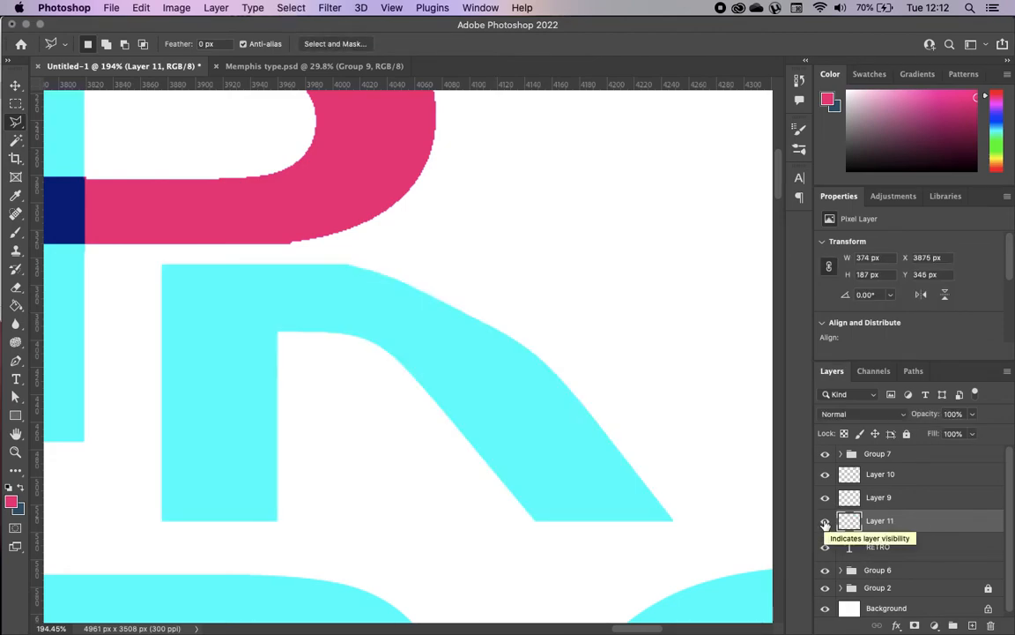
# Cut away the vertical stem section beneath the crossbar of the leg piece
pyautogui.click(15, 85)
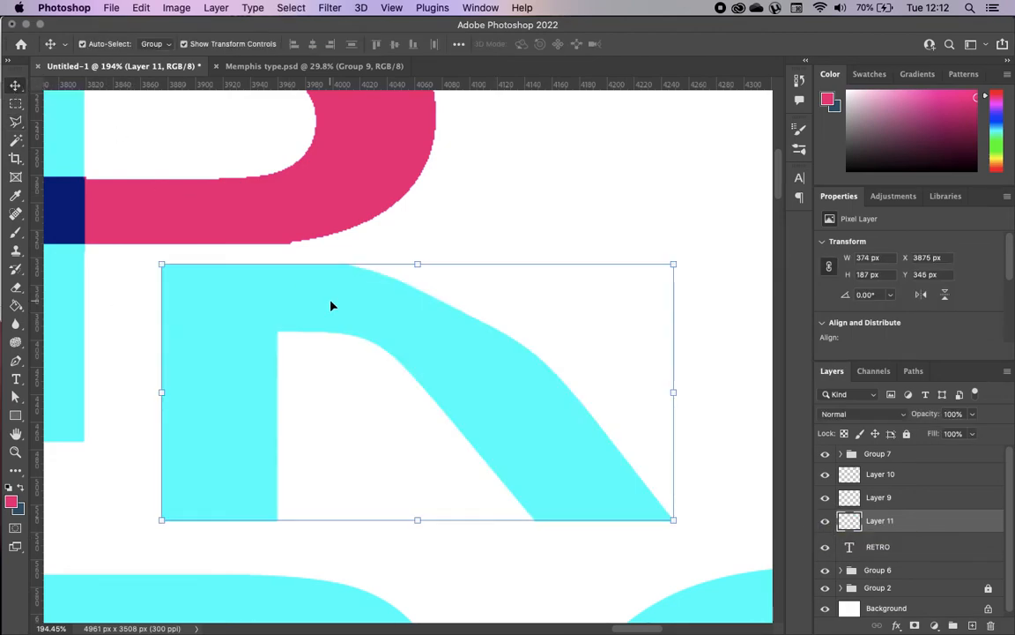
pyautogui.click(16, 105)
pyautogui.moveTo(287, 531); pyautogui.dragTo(147, 333)
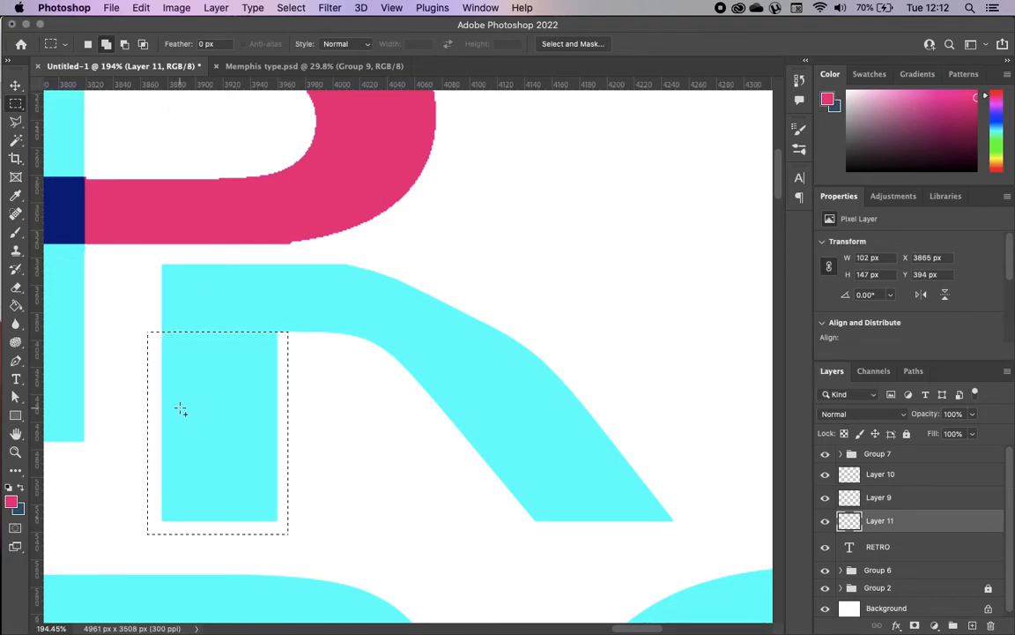
pyautogui.press('super+x')
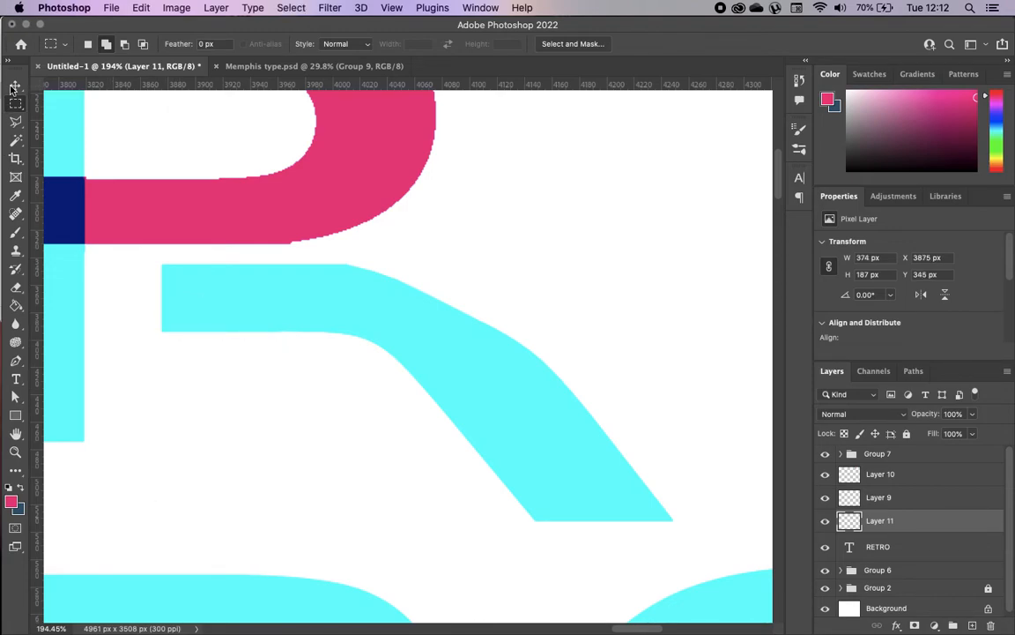
# Move the leg piece onto the stem, with its crossbar over the pink bowl's lower bar, to complete the R shape
pyautogui.click(13, 88)
pyautogui.moveTo(422, 355); pyautogui.dragTo(276, 312)
pyautogui.hscroll(-5, 348, 323)
pyautogui.moveTo(540, 314)
pyautogui.mouseDown()
pyautogui.moveTo(543, 325)
pyautogui.moveTo(527, 324)
pyautogui.moveTo(539, 308)
pyautogui.mouseUp()
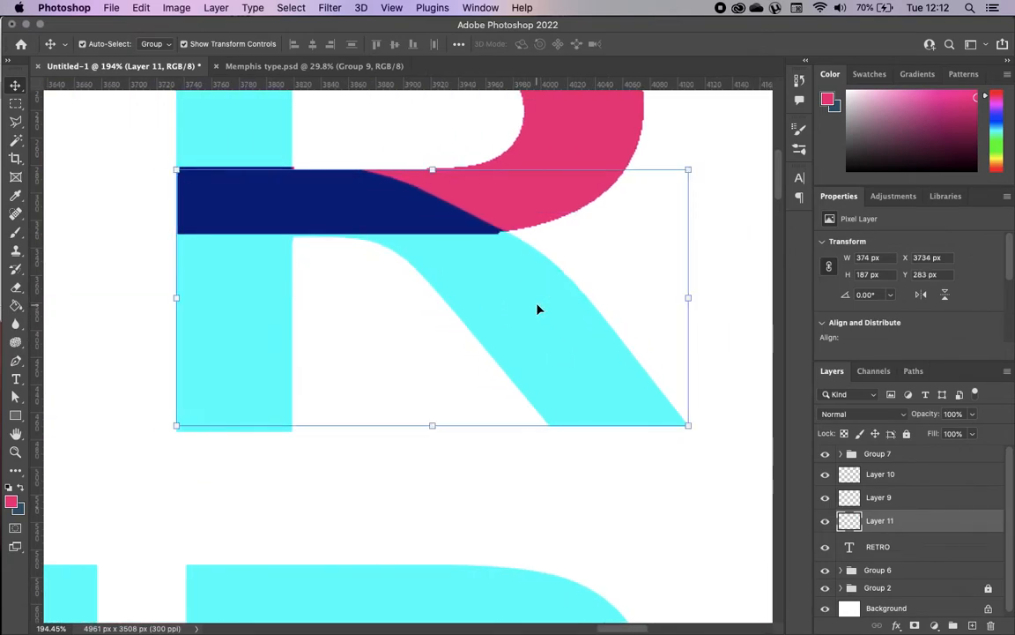
# Sample the yellow of the E's lower bar and fill the R's cyan leg piece on Layer 11 with it
pyautogui.click(15, 195)
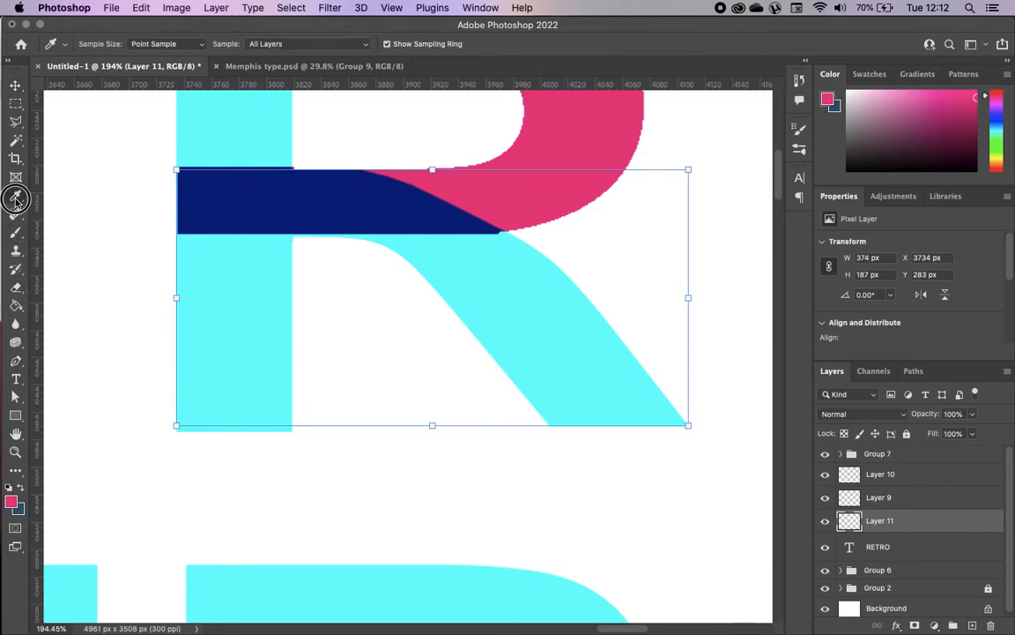
pyautogui.hscroll(-8, 215, 324)
pyautogui.hscroll(-10, 215, 325)
pyautogui.click(240, 363)
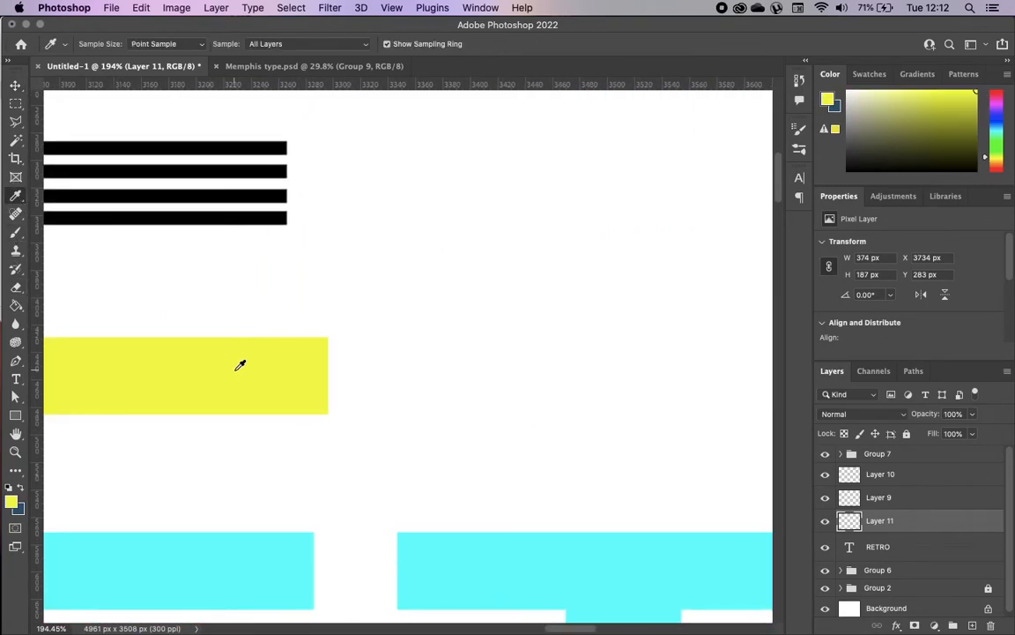
pyautogui.hscroll(15, 240, 363)
pyautogui.click(15, 306)
pyautogui.click(271, 328)
pyautogui.hscroll(-6, 274, 331)
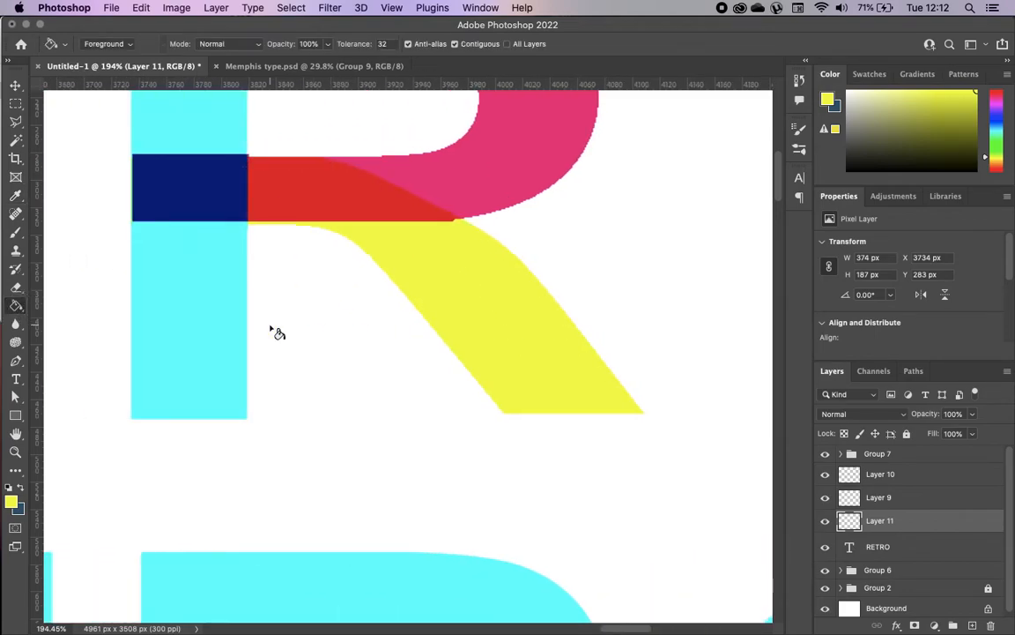
pyautogui.click(16, 86)
pyautogui.click(659, 483)
# Add a new layer and brush short, scattered Memphis-style squiggle strokes beside the R's leg
pyautogui.scroll(-3, 701, 460)
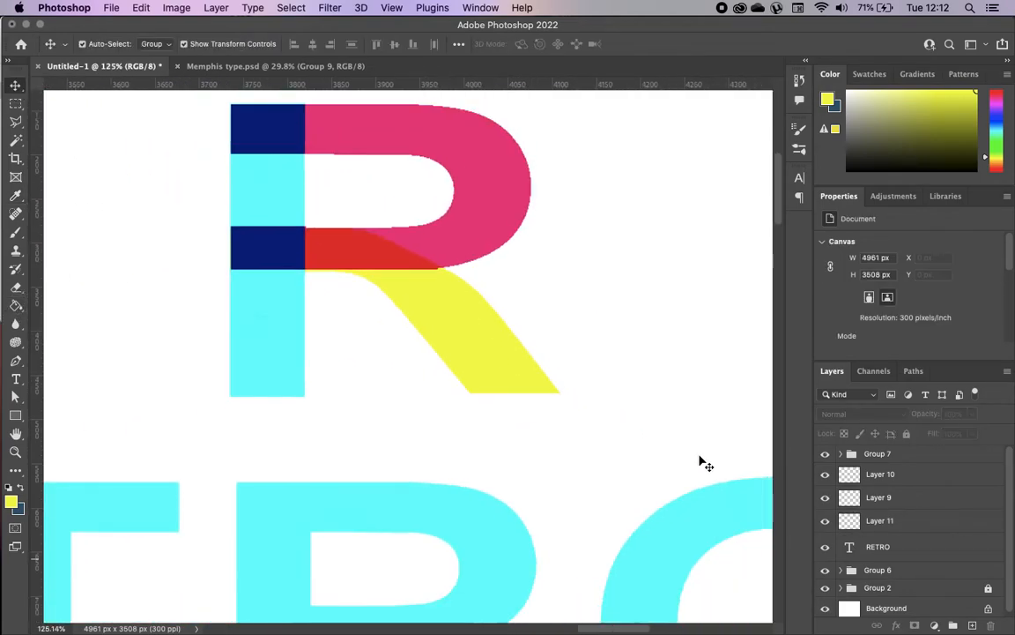
pyautogui.scroll(-2, 703, 458)
pyautogui.scroll(3, 707, 457)
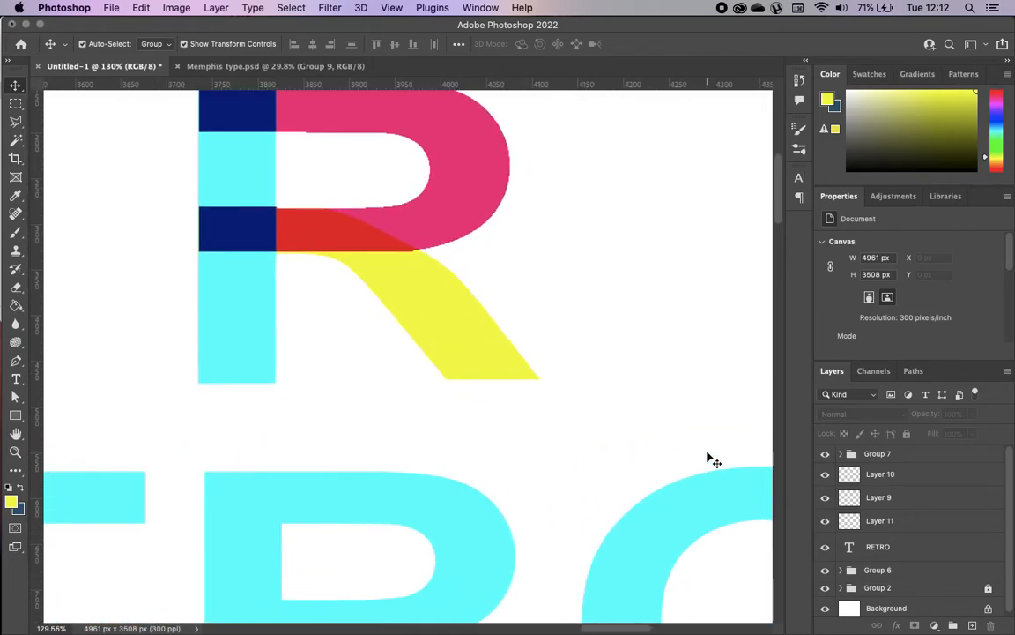
pyautogui.scroll(2, 708, 457)
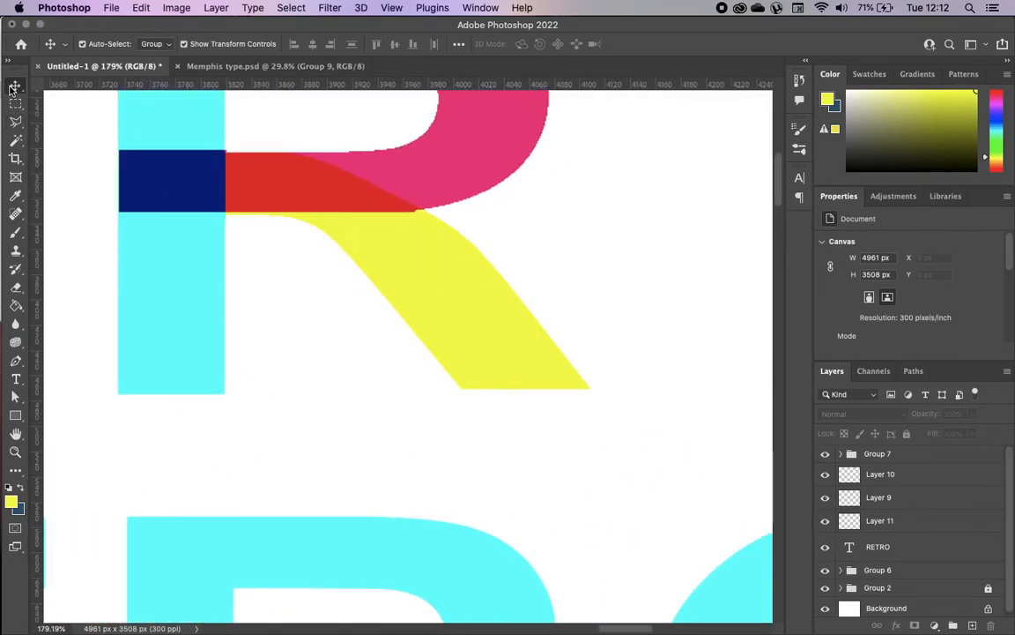
pyautogui.click(15, 231)
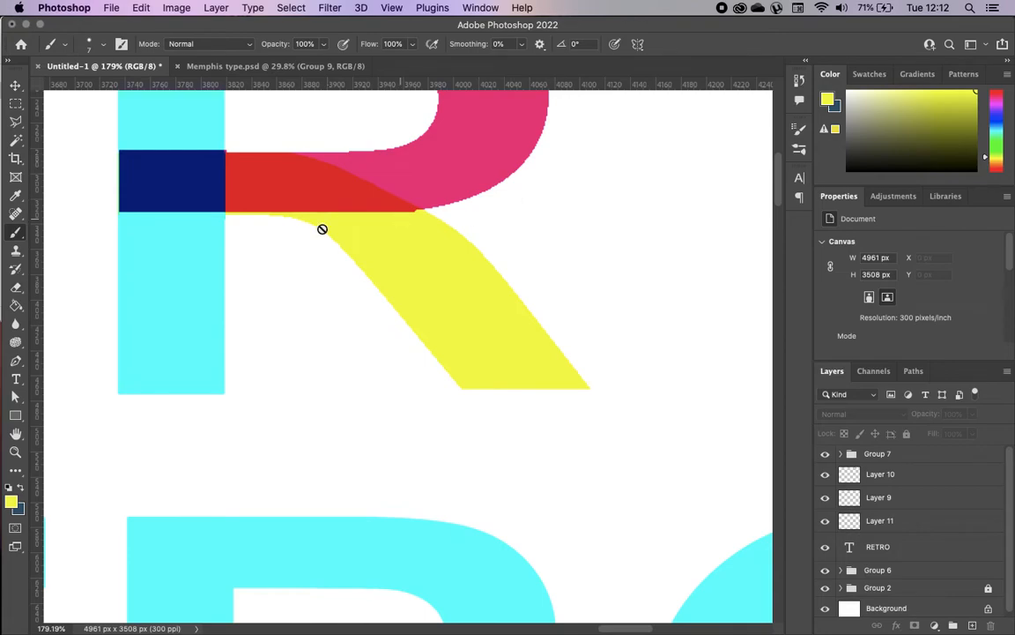
pyautogui.click(972, 625)
pyautogui.scroll(3, 537, 264)
pyautogui.hscroll(3, 537, 264)
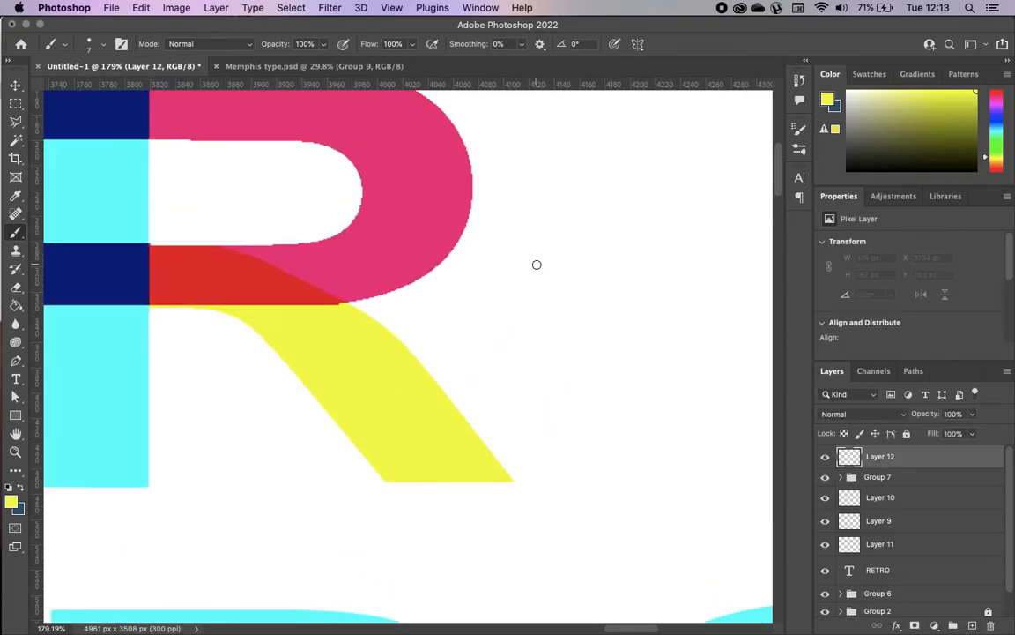
pyautogui.moveTo(466, 305)
pyautogui.mouseDown()
pyautogui.moveTo(494, 297)
pyautogui.moveTo(491, 315)
pyautogui.moveTo(525, 315)
pyautogui.mouseUp()
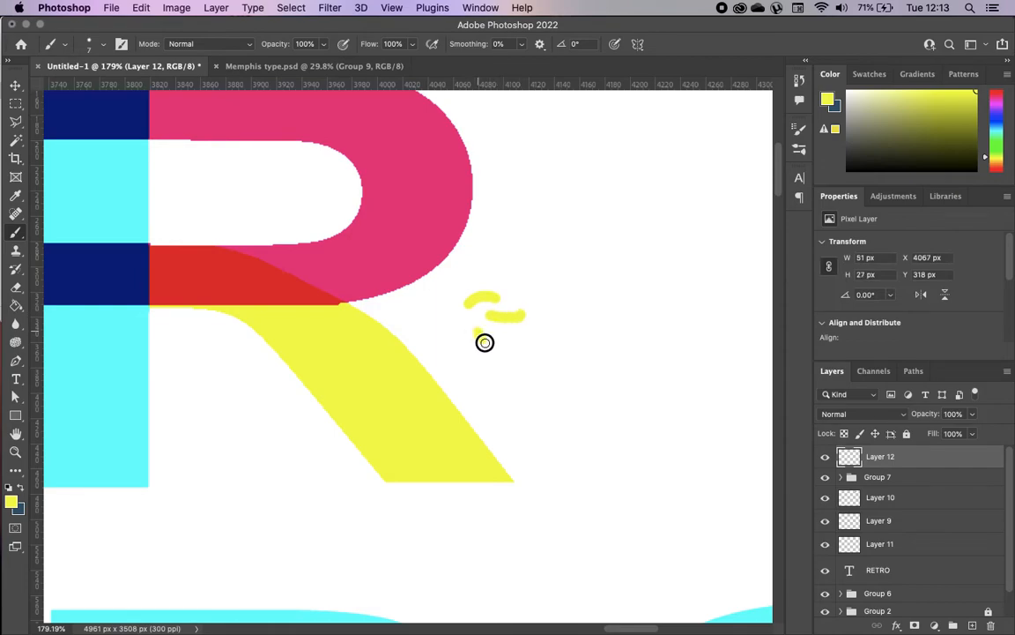
pyautogui.moveTo(443, 339); pyautogui.dragTo(451, 317)
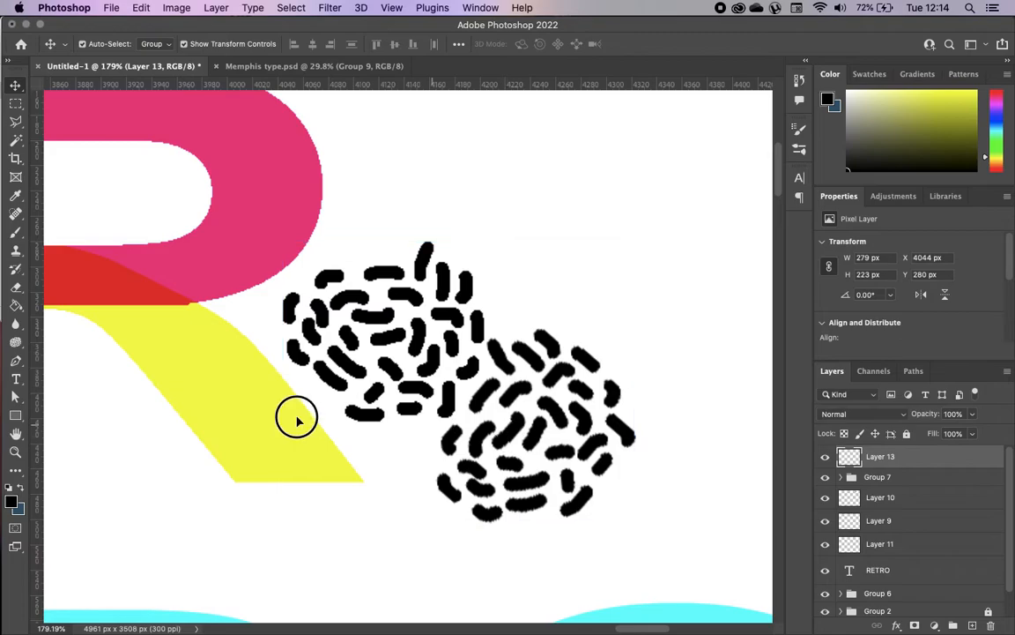
# Move the black squiggle pattern over the R's yellow leg and enlarge it to about 123% wide and 125% high
pyautogui.moveTo(297, 415); pyautogui.dragTo(235, 430)
pyautogui.moveTo(479, 520); pyautogui.dragTo(525, 570)
pyautogui.moveTo(460, 504); pyautogui.dragTo(409, 478)
pyautogui.moveTo(477, 546); pyautogui.dragTo(511, 567)
pyautogui.moveTo(374, 344); pyautogui.dragTo(377, 342)
pyautogui.hscroll(-3, 591, 428)
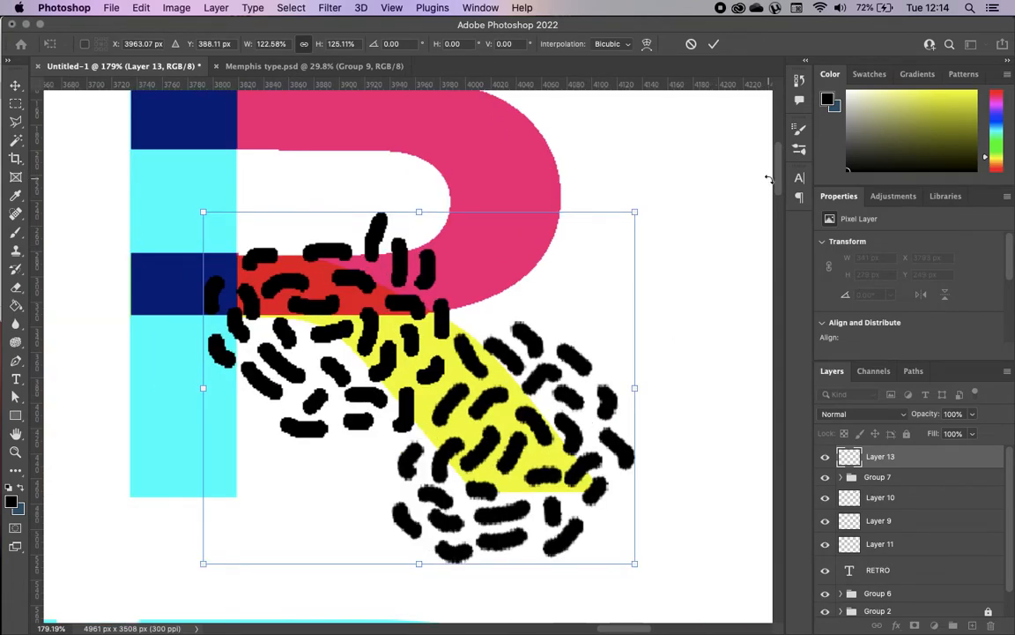
pyautogui.click(714, 45)
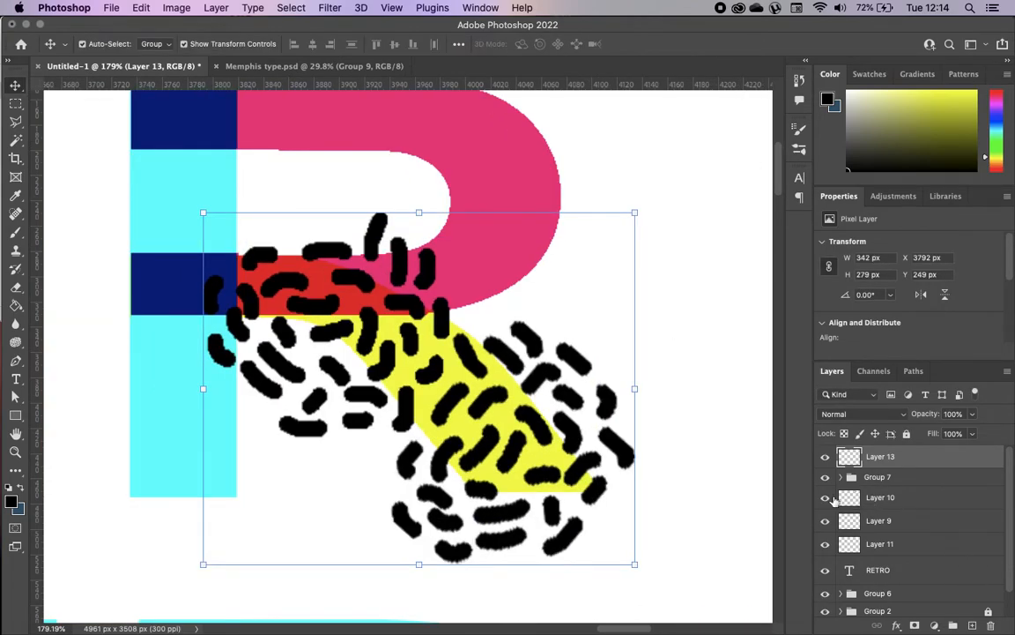
# Check Layers 10, 9 and 11 by toggling their visibility, and move the yellow leg's Layer 11 above Layer 10
pyautogui.click(825, 499)
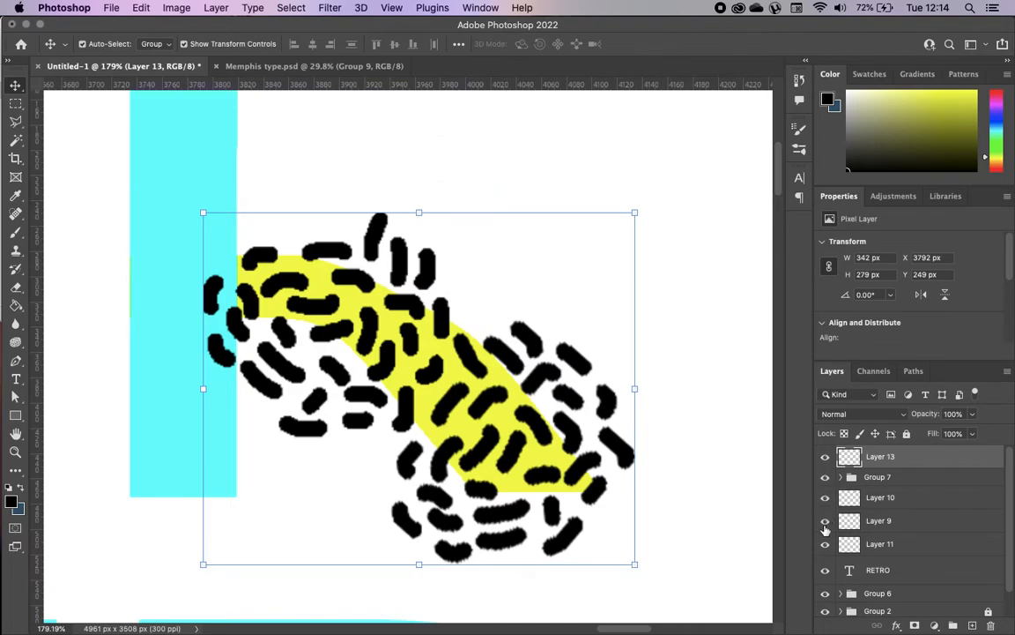
pyautogui.click(825, 499)
pyautogui.click(824, 521)
pyautogui.click(825, 522)
pyautogui.click(825, 544)
pyautogui.click(825, 544)
pyautogui.moveTo(901, 544); pyautogui.dragTo(900, 494)
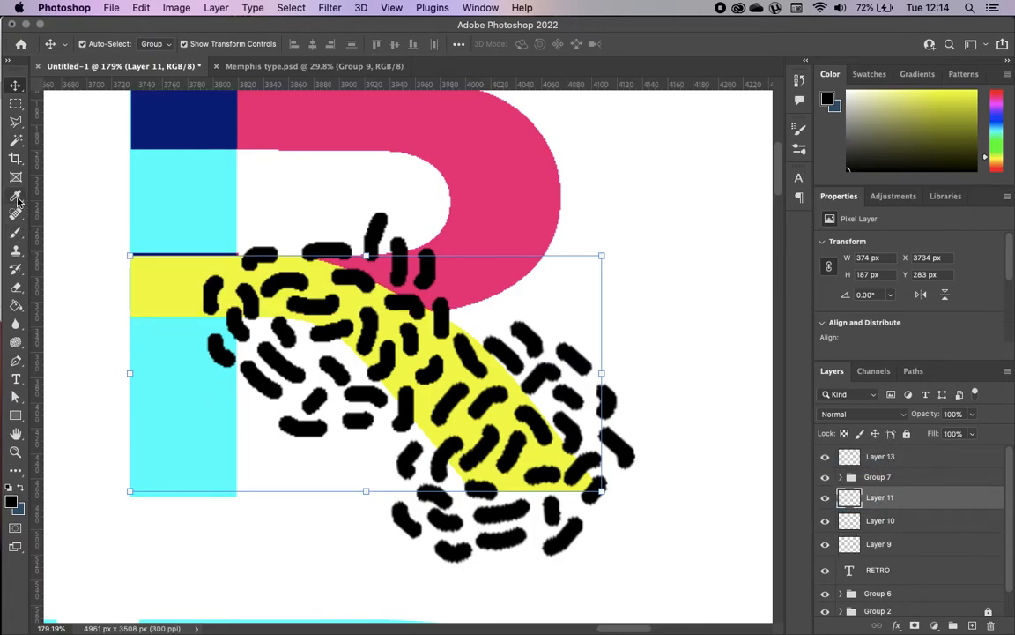
# Copy Layer 13's squiggles inside the leg's outline onto a new layer, hide Layer 13 and align the clipped pattern with the leg
pyautogui.click(15, 139)
pyautogui.click(184, 291)
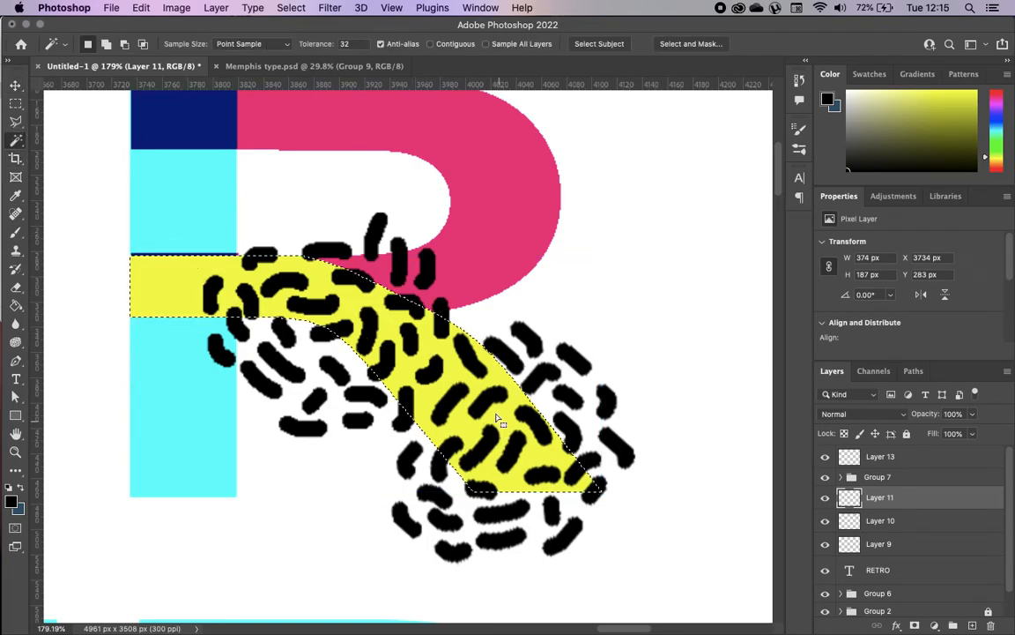
pyautogui.click(899, 457)
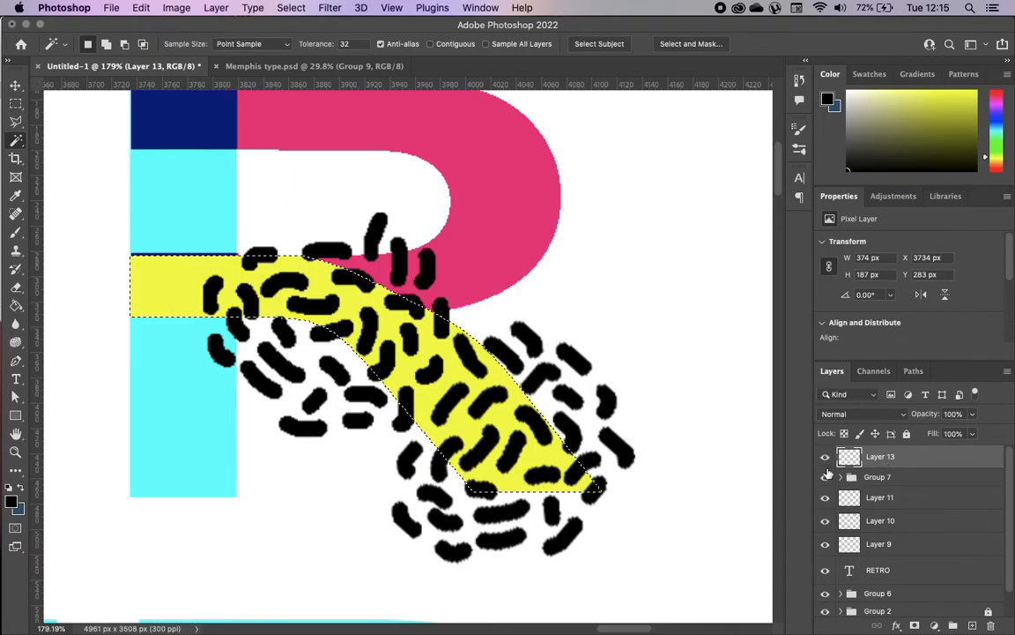
pyautogui.press('super+v')
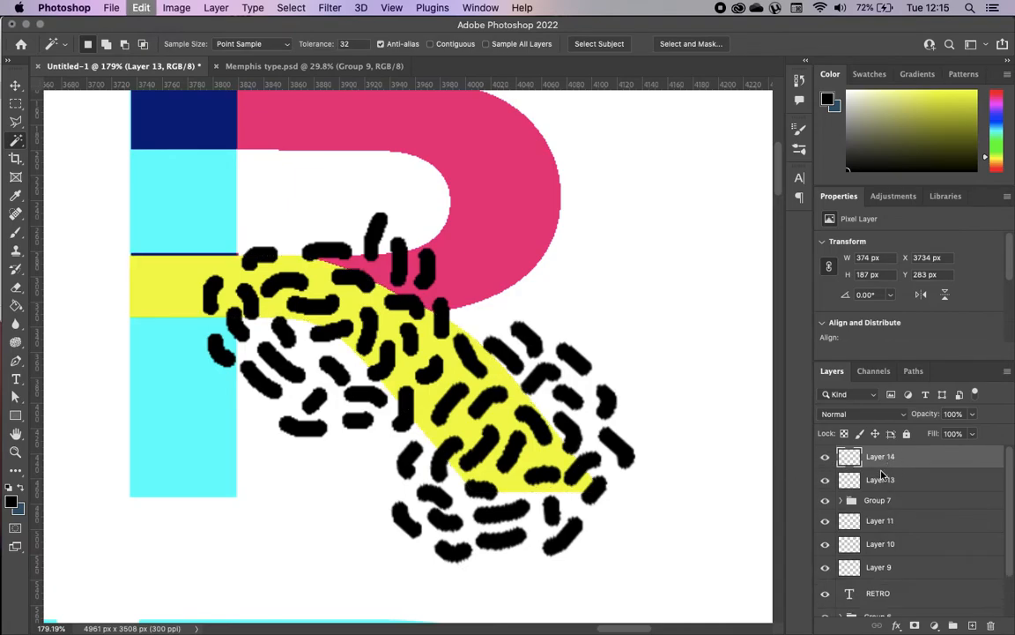
pyautogui.click(825, 481)
pyautogui.click(15, 86)
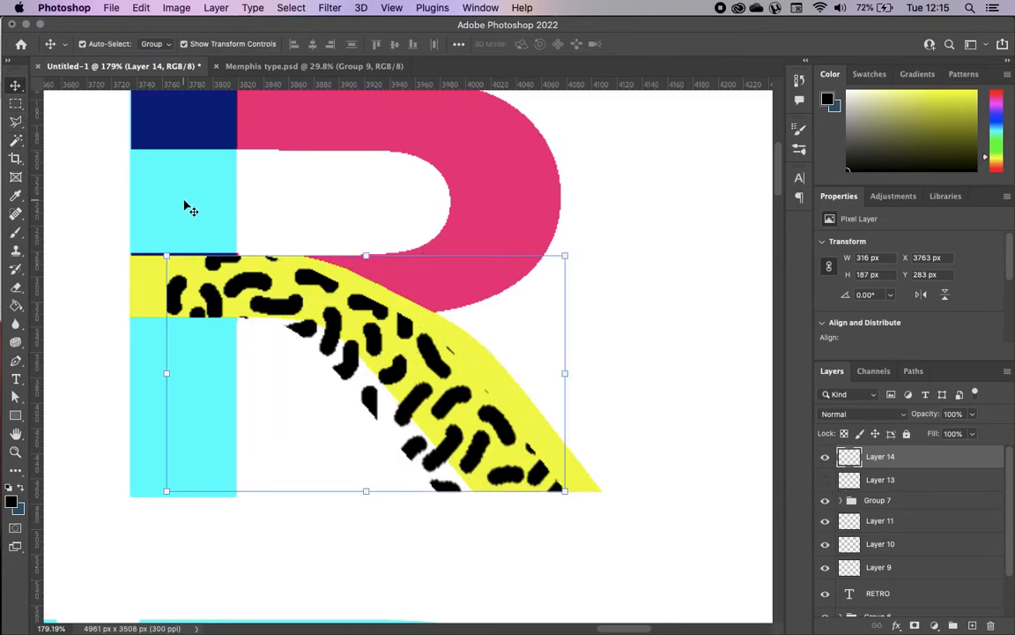
pyautogui.moveTo(373, 311)
pyautogui.mouseDown()
pyautogui.moveTo(385, 299)
pyautogui.moveTo(406, 306)
pyautogui.mouseUp()
# Group the clipped squiggles with Layer 11 and place the group below Layer 10
pyautogui.moveTo(899, 520); pyautogui.dragTo(905, 479)
pyautogui.keyDown('shift'); pyautogui.click(905, 467); pyautogui.keyUp('shift')
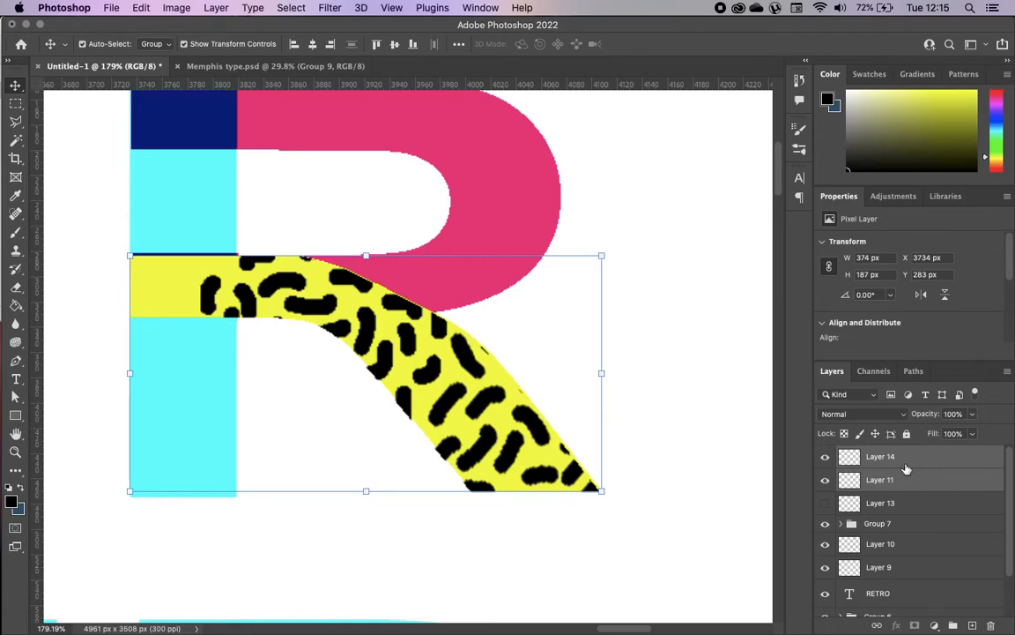
pyautogui.moveTo(930, 620); pyautogui.dragTo(953, 625)
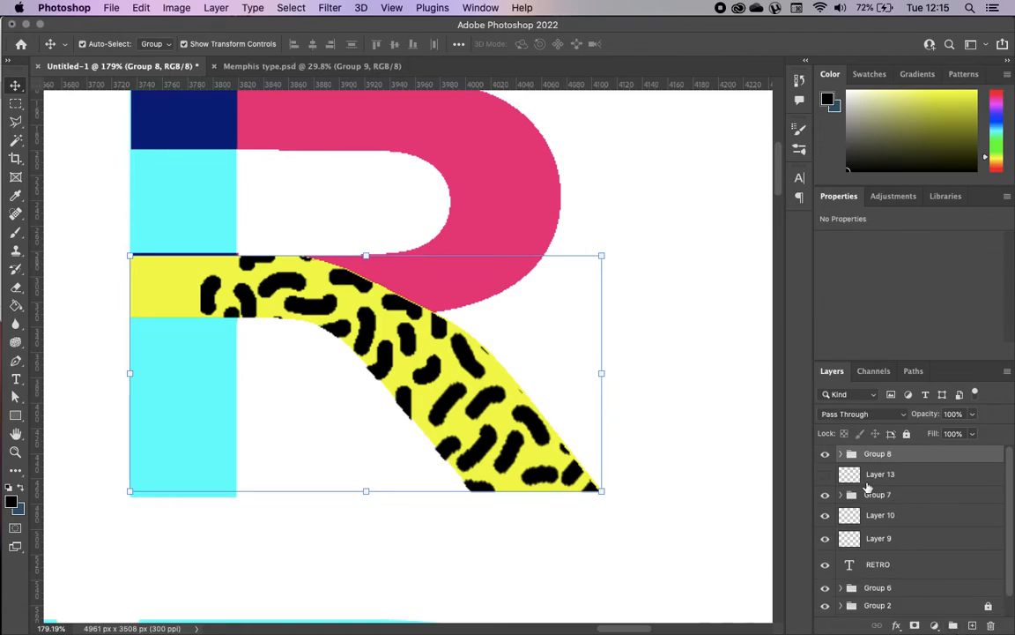
pyautogui.moveTo(879, 453); pyautogui.dragTo(886, 527)
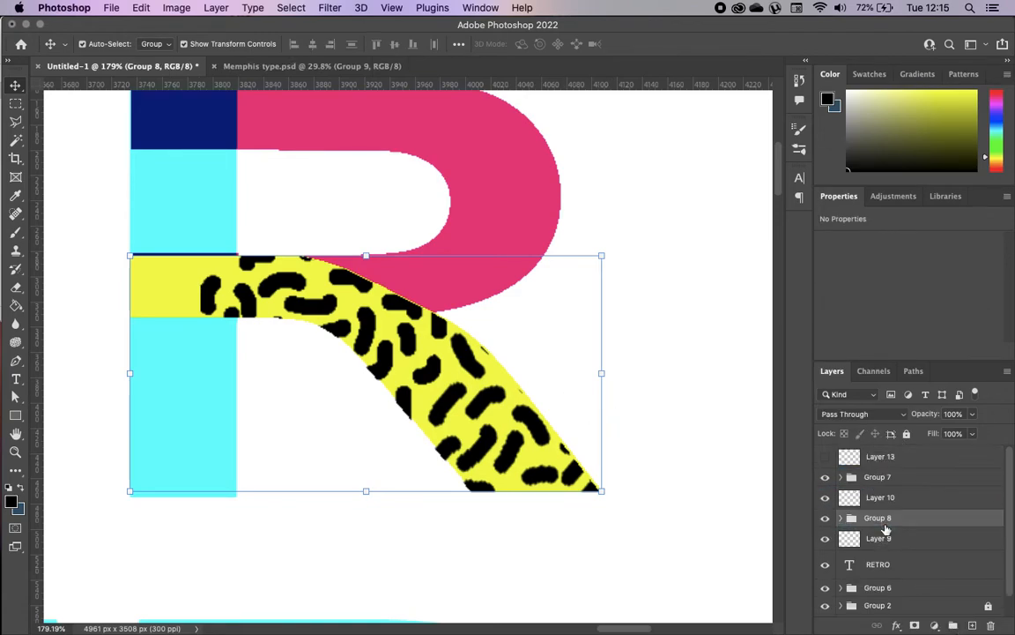
pyautogui.click(695, 487)
# Examine the finished RETRO lettering in Memphis type.psd, especially the O's striped half, and return to the Untitled-1 document
pyautogui.scroll(-10, 694, 487)
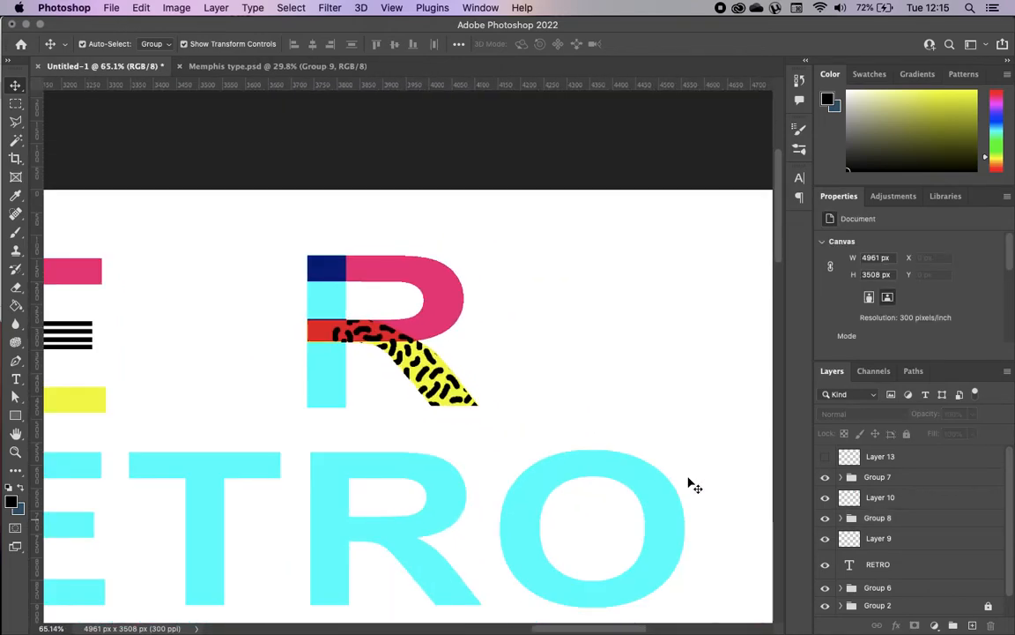
pyautogui.scroll(-5, 694, 486)
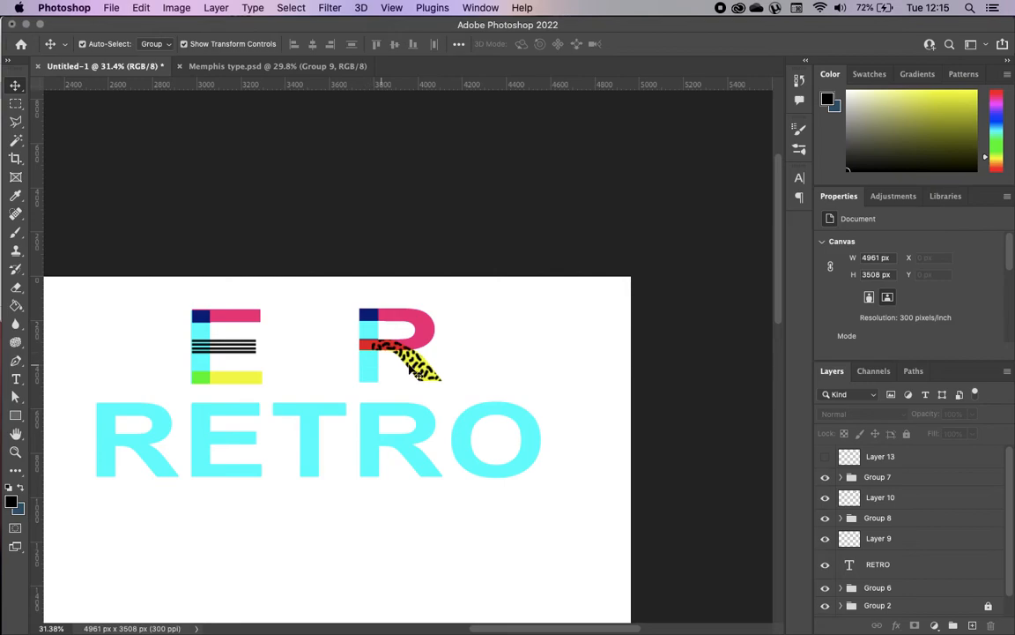
pyautogui.hscroll(-3, 323, 391)
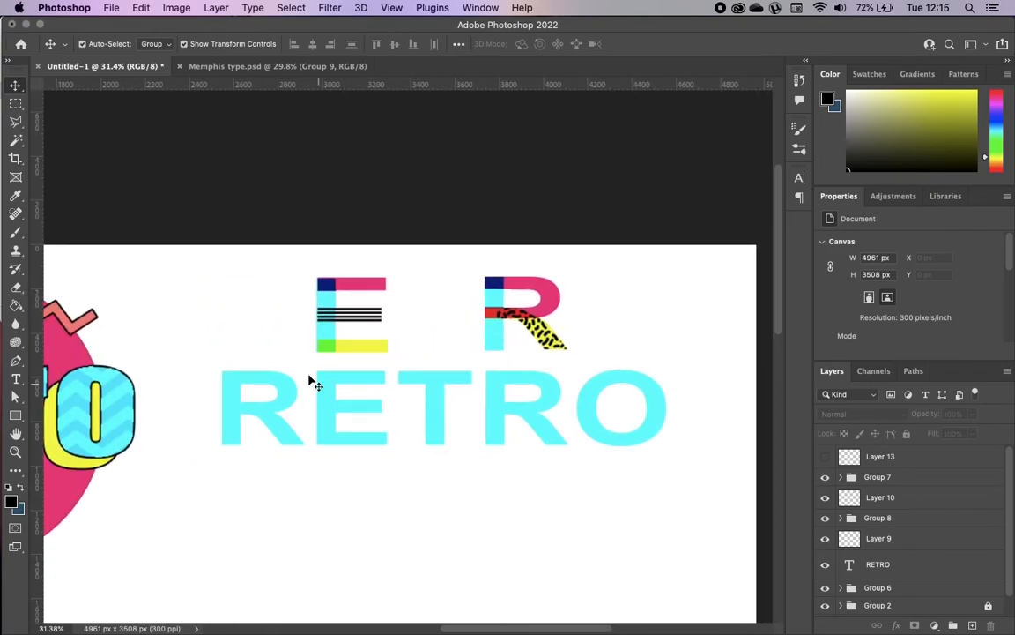
pyautogui.click(251, 66)
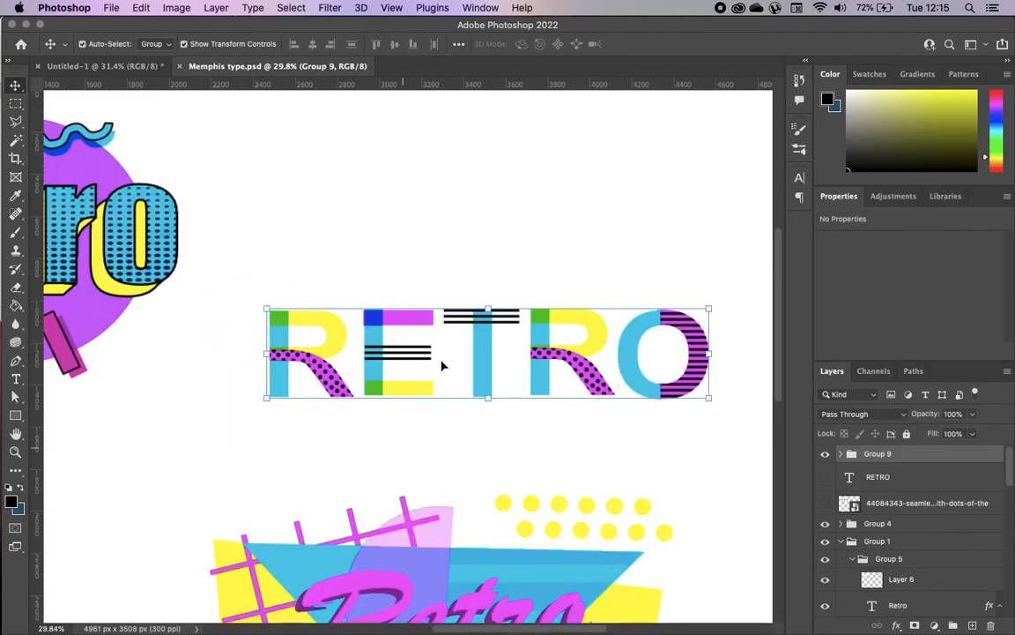
pyautogui.scroll(5, 442, 365)
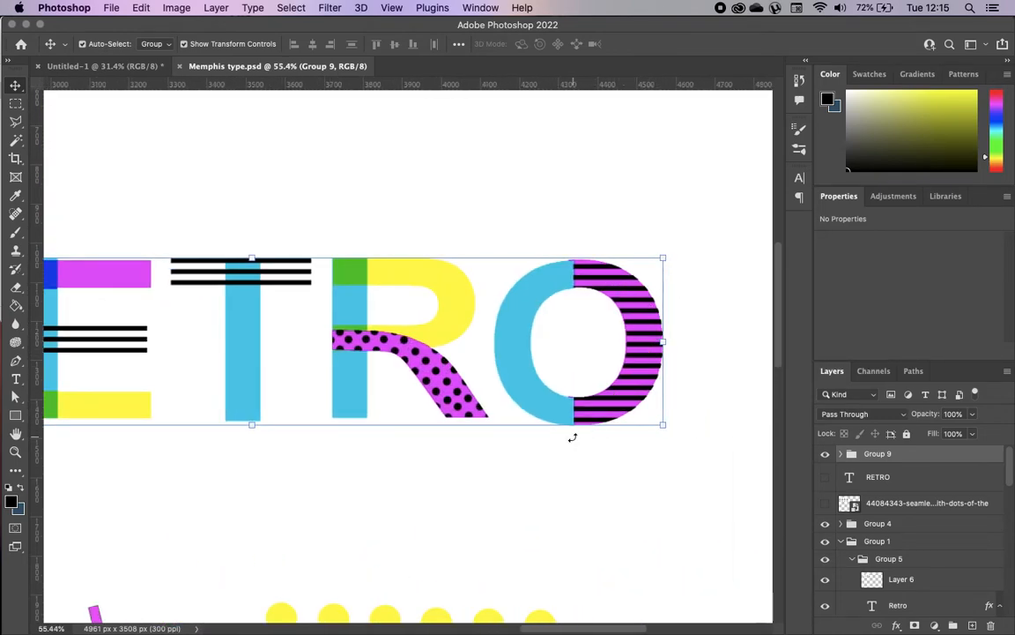
pyautogui.click(99, 67)
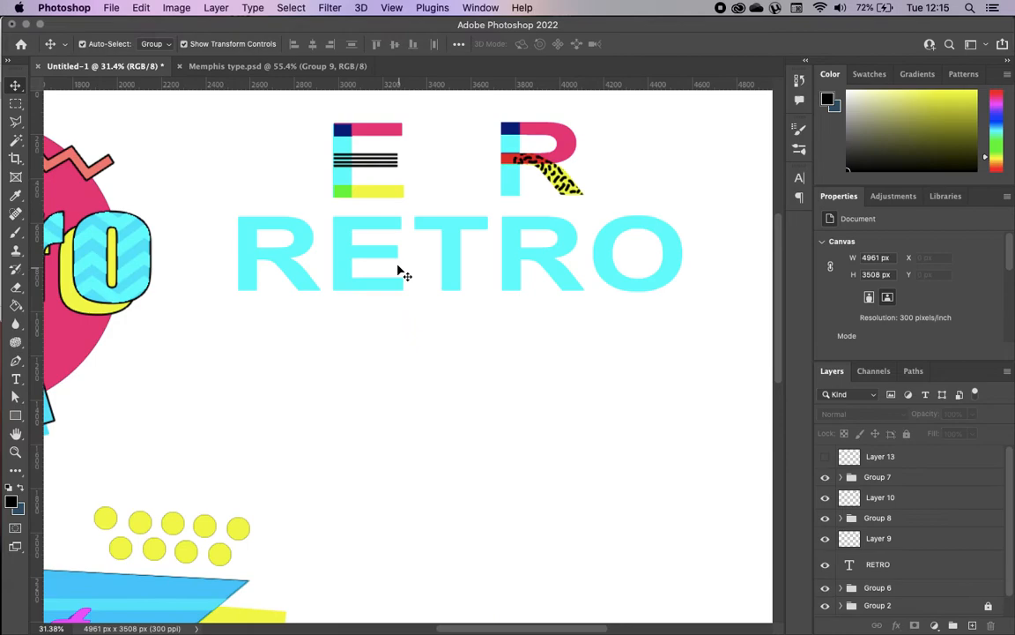
# Copy the right half of the O from the RETRO text layer onto a new layer
pyautogui.scroll(5, 399, 273)
pyautogui.hscroll(3, 400, 273)
pyautogui.scroll(-7, 358, 232)
pyautogui.scroll(1, 358, 232)
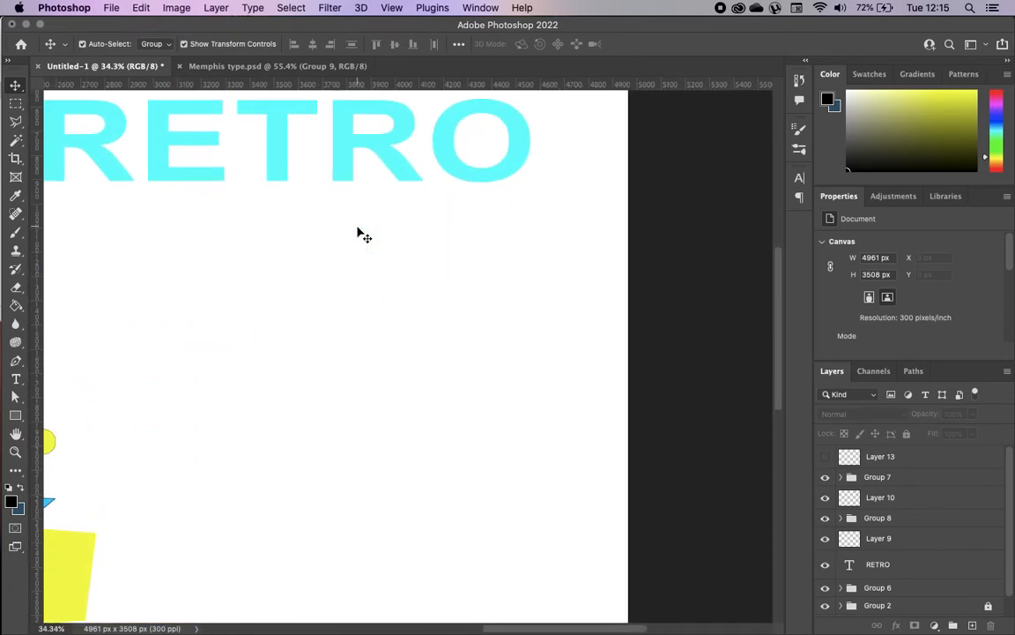
pyautogui.scroll(5, 357, 231)
pyautogui.scroll(3, 351, 238)
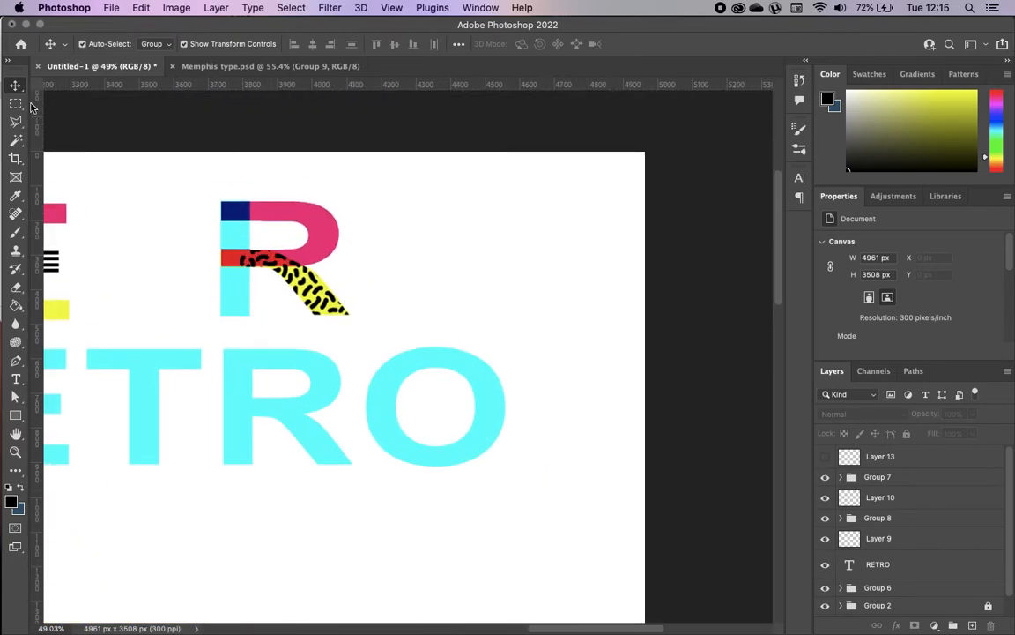
pyautogui.click(15, 104)
pyautogui.moveTo(434, 334); pyautogui.dragTo(524, 490)
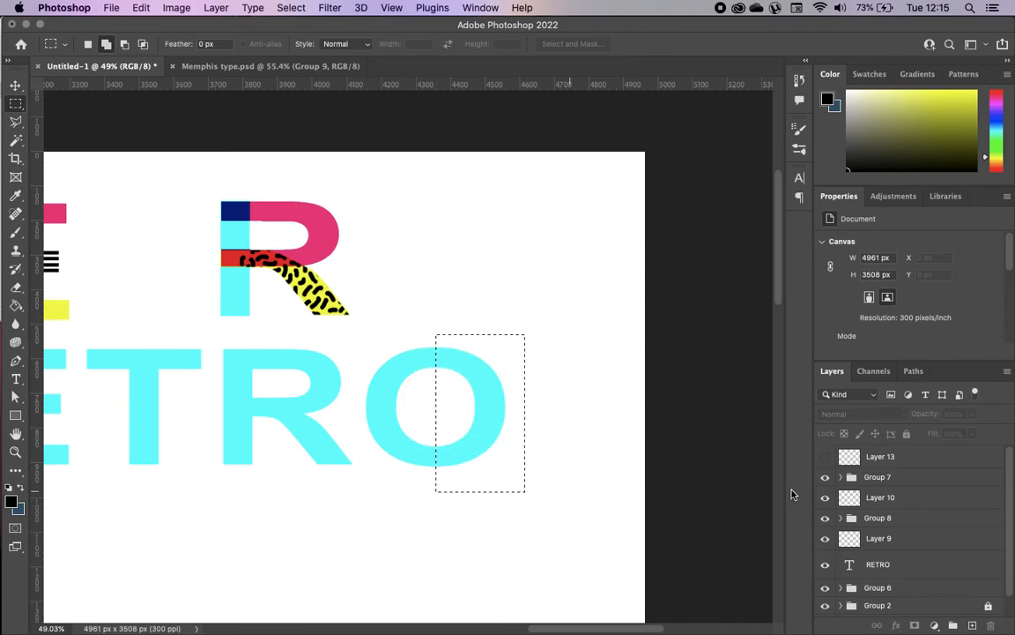
pyautogui.click(902, 569)
pyautogui.press('super+c')
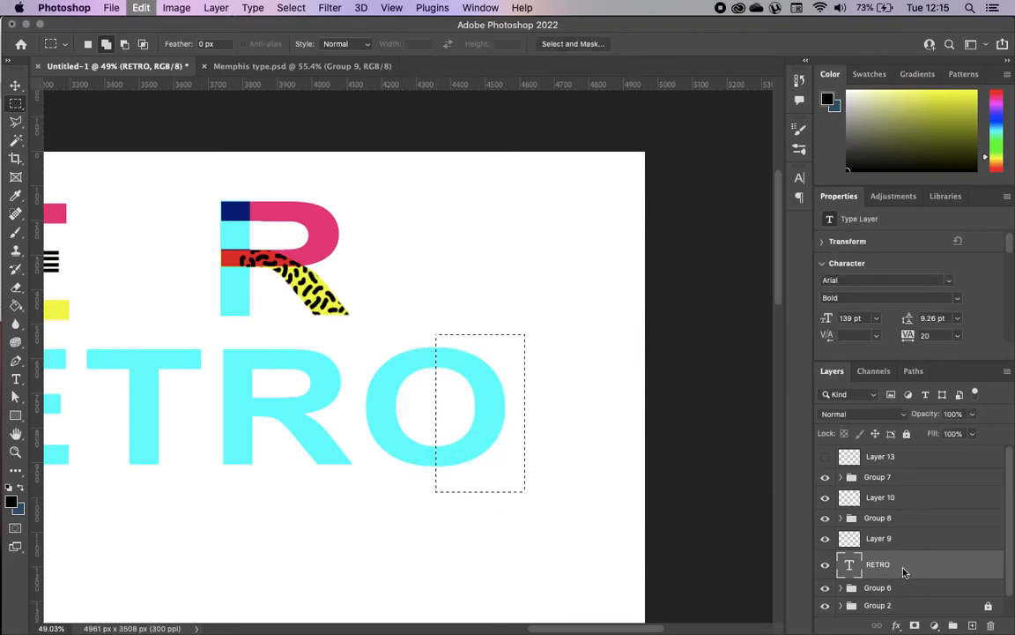
pyautogui.press('super+v')
# Move the copied half O above the word, level with the coloured R
pyautogui.click(11, 87)
pyautogui.moveTo(494, 437); pyautogui.dragTo(503, 272)
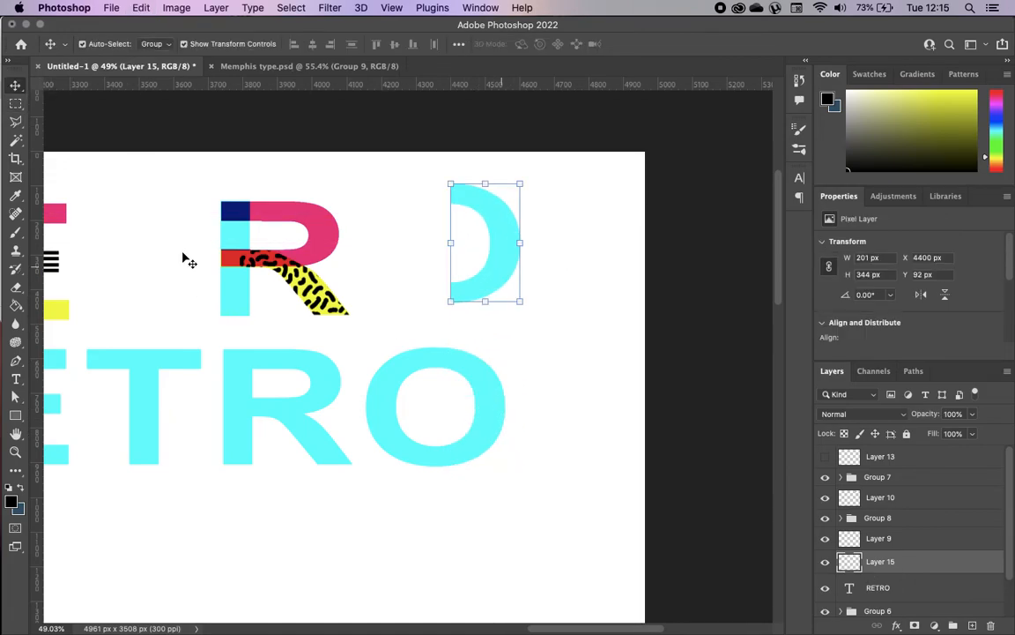
pyautogui.moveTo(492, 227); pyautogui.dragTo(493, 242)
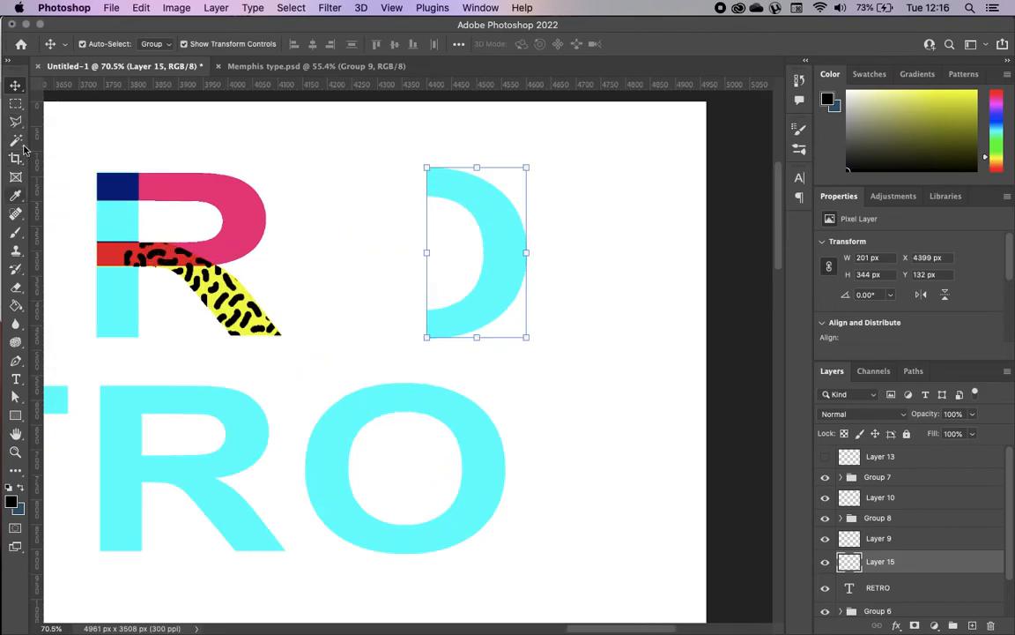
# Paint eleven straight black stripes of brush size 7 across the cyan half O on a new layer, spaced down its full height
pyautogui.click(15, 232)
pyautogui.press('super+alt+shift+n')
pyautogui.click(404, 175)
pyautogui.keyDown('shift'); pyautogui.click(541, 178); pyautogui.keyUp('shift')
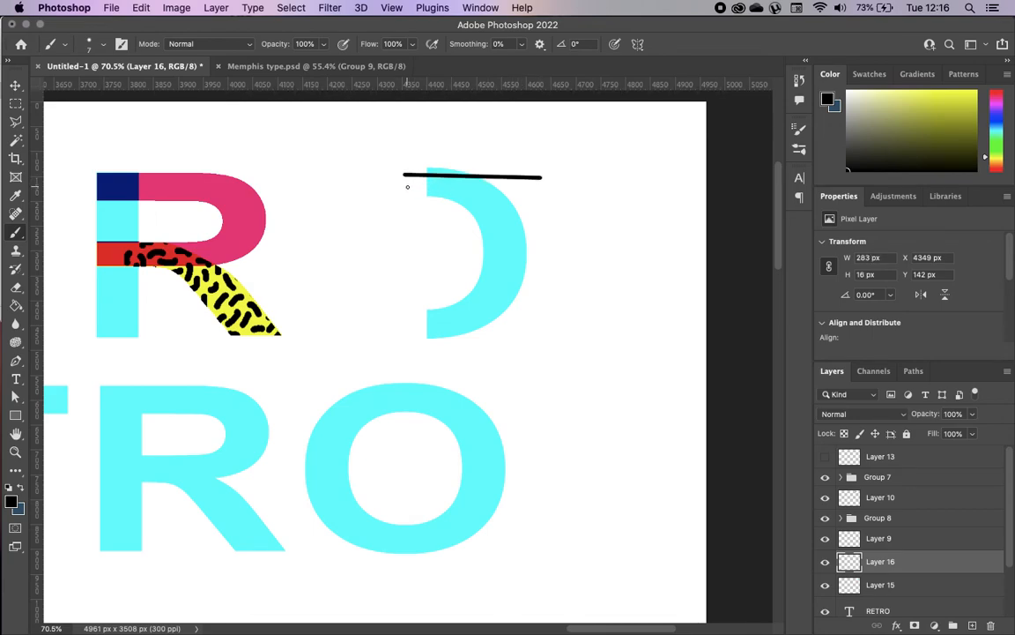
pyautogui.keyDown('shift'); pyautogui.click(542, 192); pyautogui.keyUp('shift')
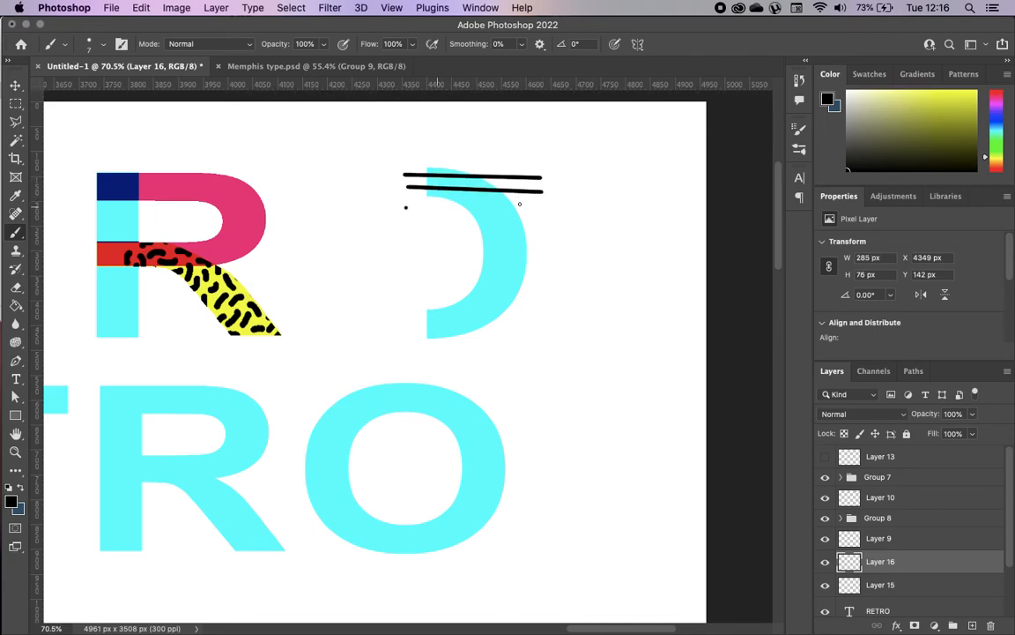
pyautogui.keyDown('shift'); pyautogui.click(538, 207); pyautogui.keyUp('shift')
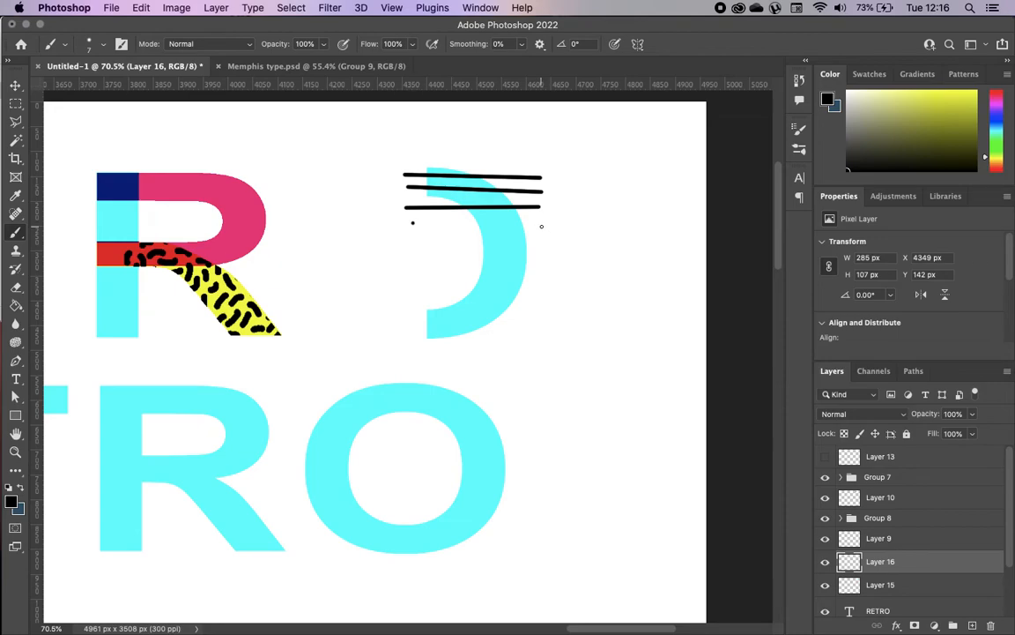
pyautogui.keyDown('shift'); pyautogui.click(541, 227); pyautogui.keyUp('shift')
pyautogui.keyDown('shift'); pyautogui.click(544, 248); pyautogui.keyUp('shift')
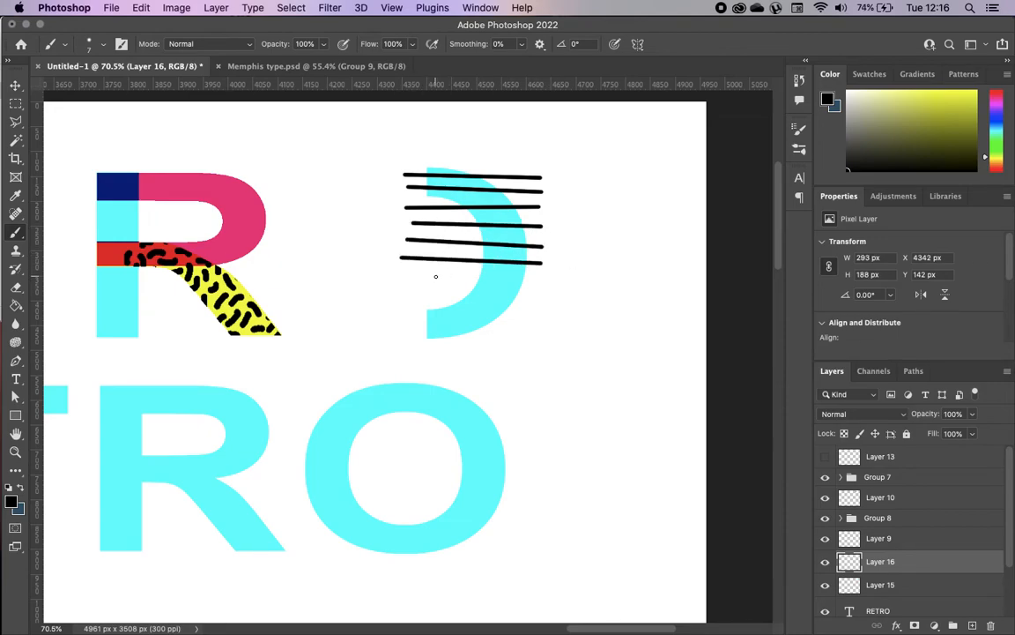
pyautogui.keyDown('shift'); pyautogui.click(541, 276); pyautogui.keyUp('shift')
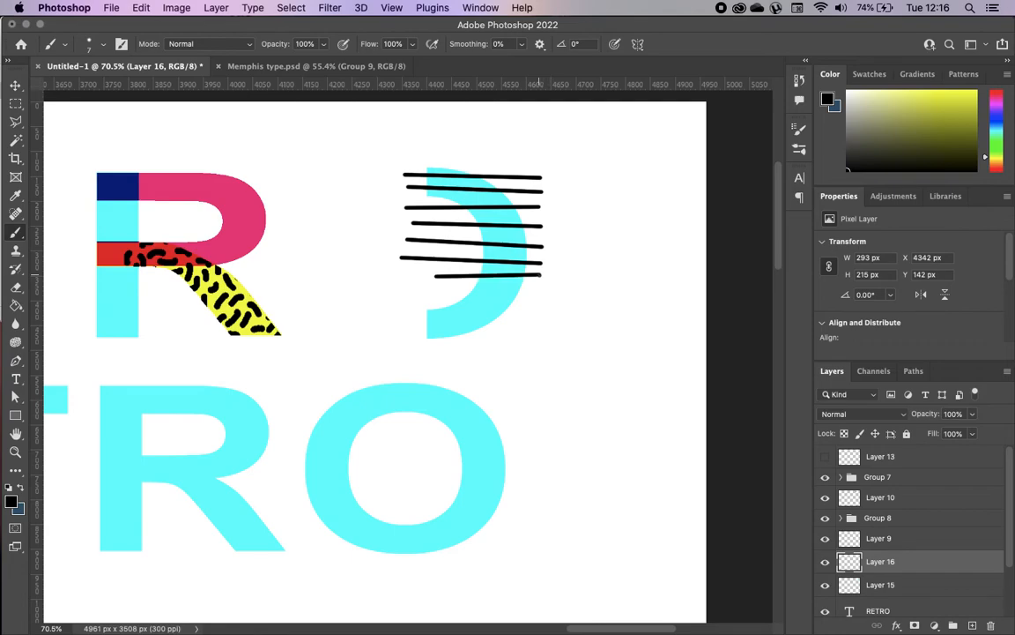
pyautogui.keyDown('shift'); pyautogui.click(550, 293); pyautogui.keyUp('shift')
pyautogui.keyDown('shift'); pyautogui.click(525, 311); pyautogui.keyUp('shift')
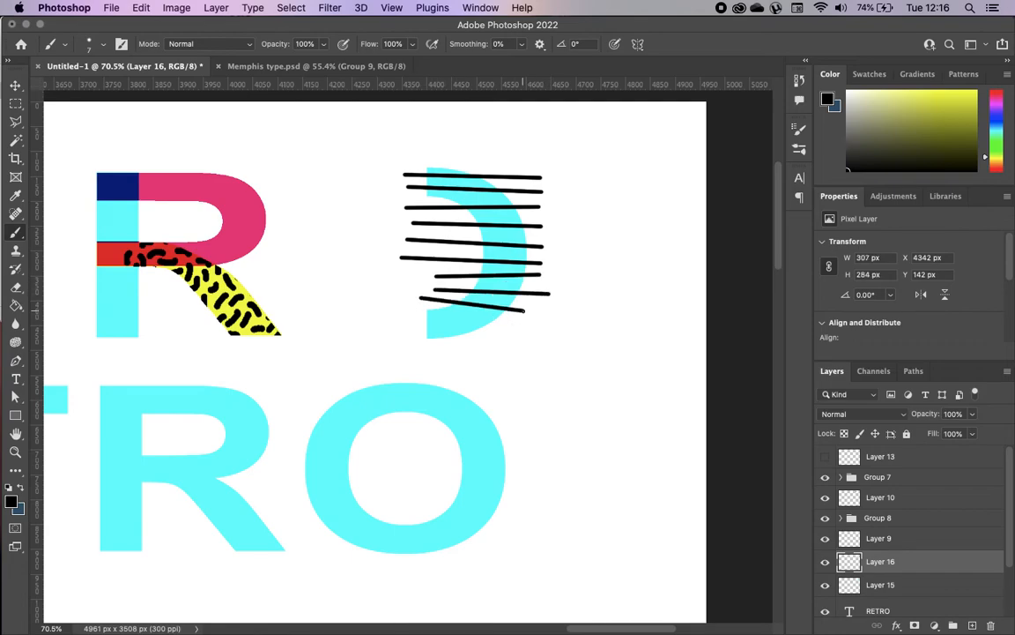
pyautogui.keyDown('shift'); pyautogui.click(502, 326); pyautogui.keyUp('shift')
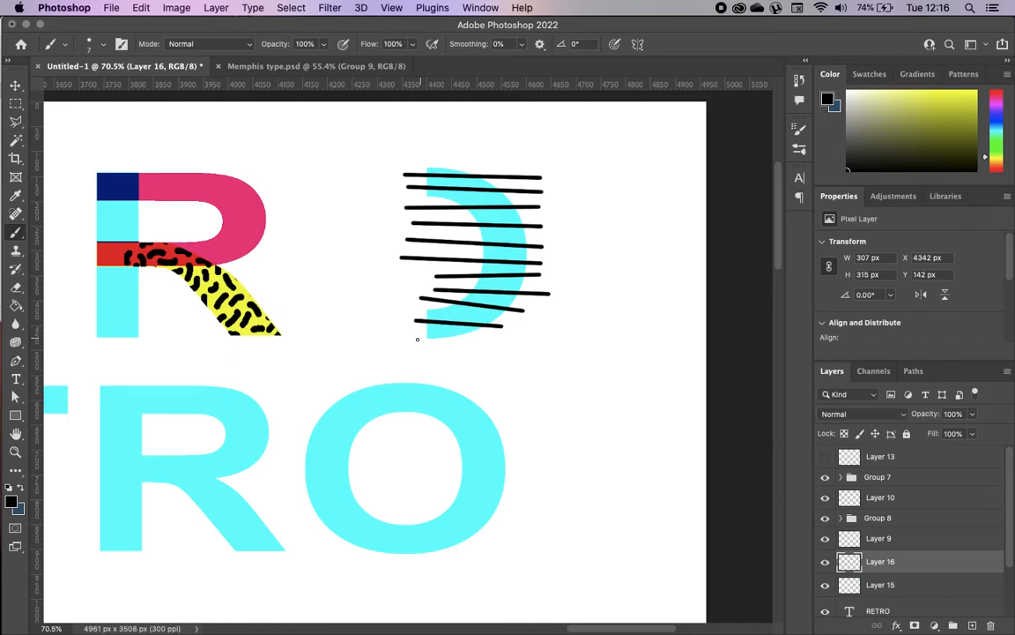
pyautogui.keyDown('shift'); pyautogui.click(466, 343); pyautogui.keyUp('shift')
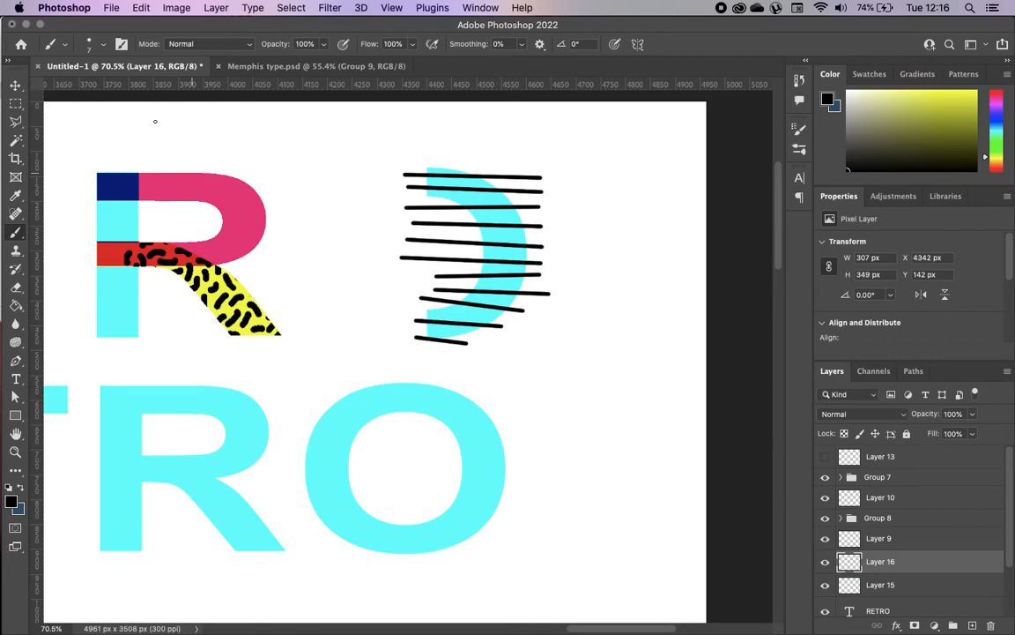
# Select the shape of the cyan half O on Layer 15 with the Magic Wand
pyautogui.click(15, 85)
pyautogui.click(15, 142)
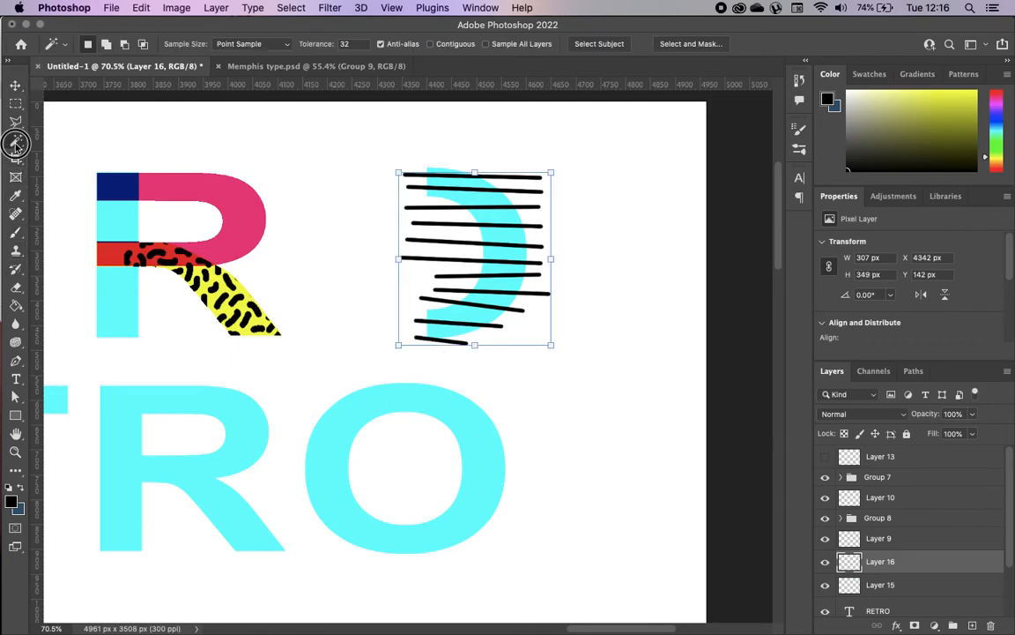
pyautogui.click(827, 562)
pyautogui.click(826, 562)
pyautogui.click(826, 585)
pyautogui.click(826, 585)
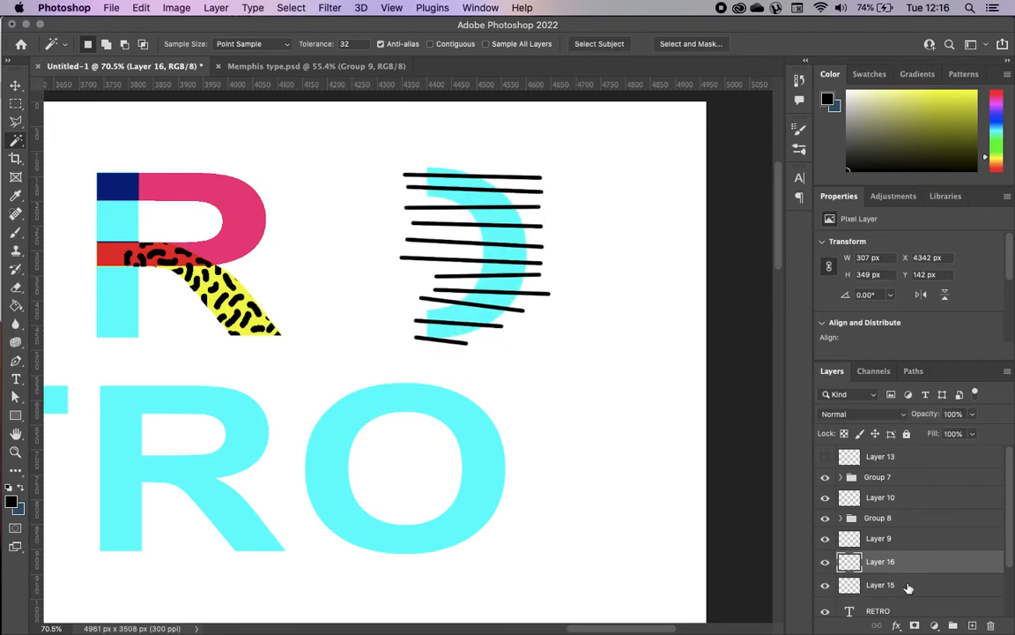
pyautogui.click(872, 584)
pyautogui.click(459, 315)
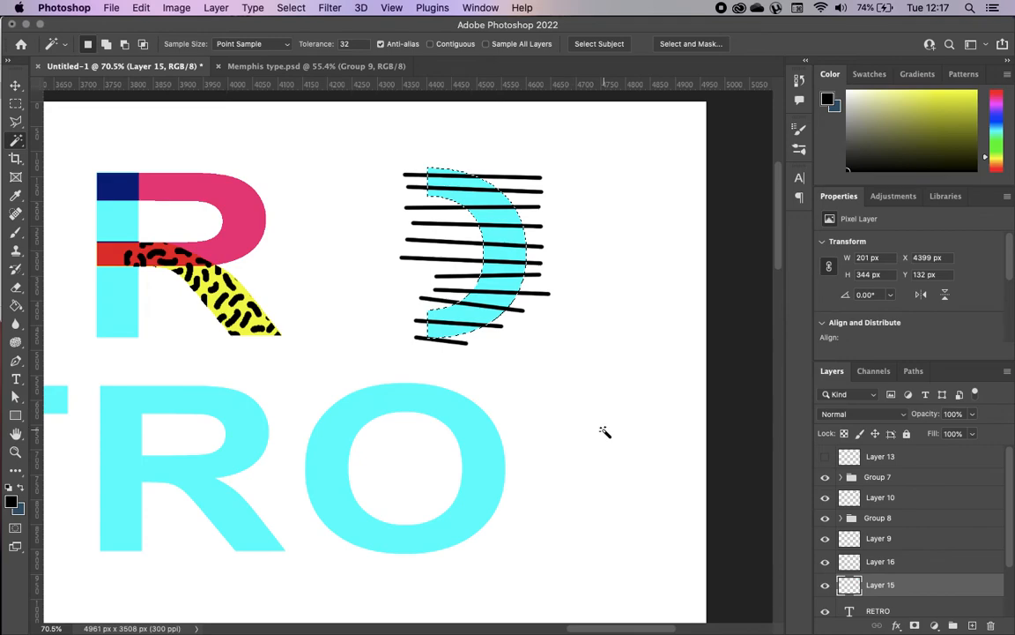
# Copy the part of the Layer 16 stripes inside the selection onto a new layer and hide Layer 16
pyautogui.click(895, 561)
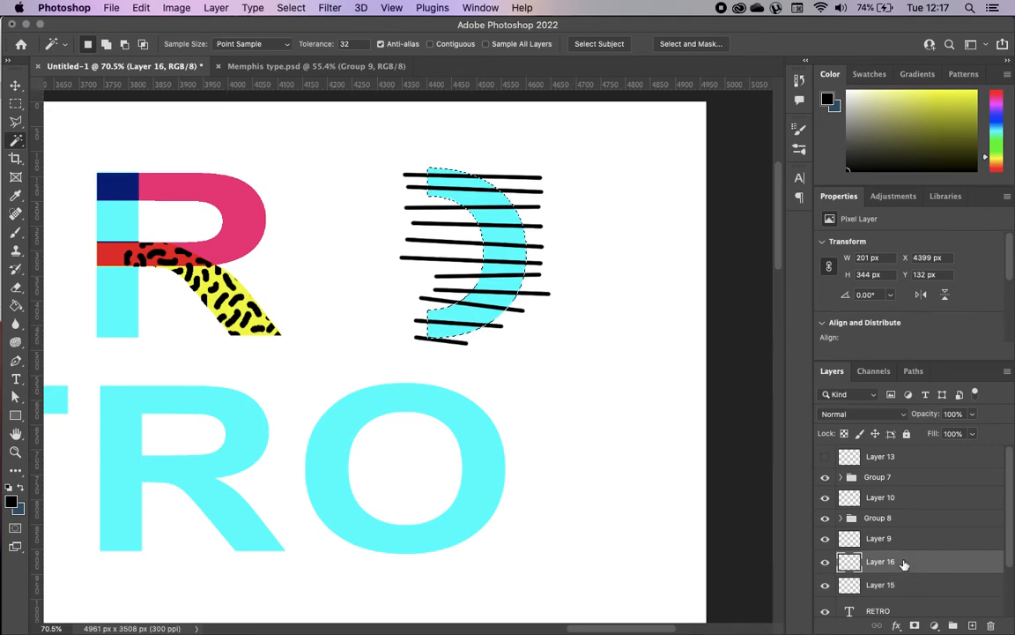
pyautogui.click(824, 562)
pyautogui.click(825, 562)
pyautogui.hotkey('ctrl', 'j')
pyautogui.click(15, 86)
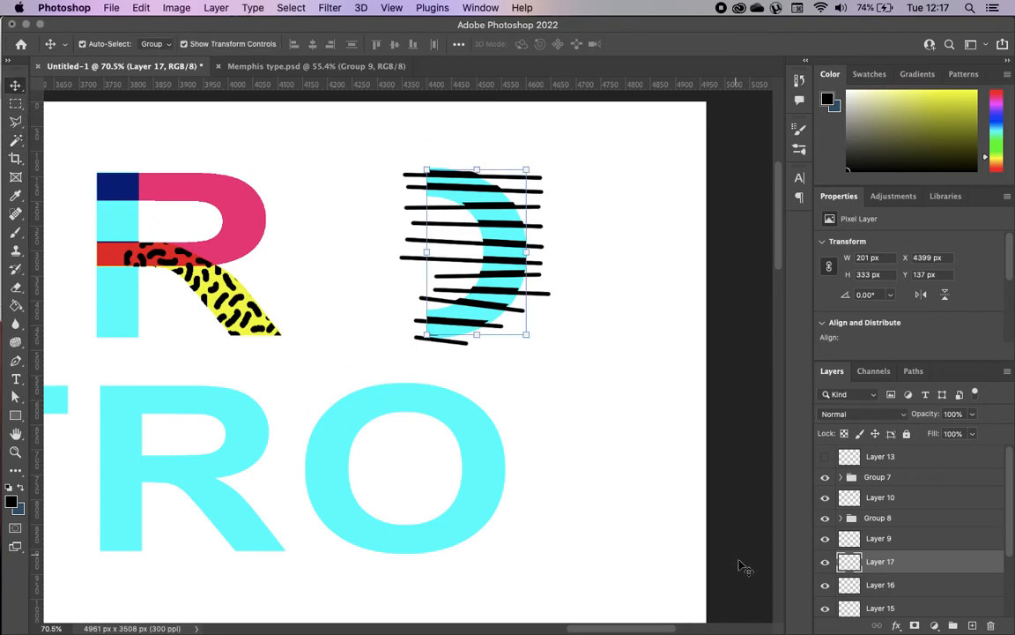
pyautogui.click(850, 582)
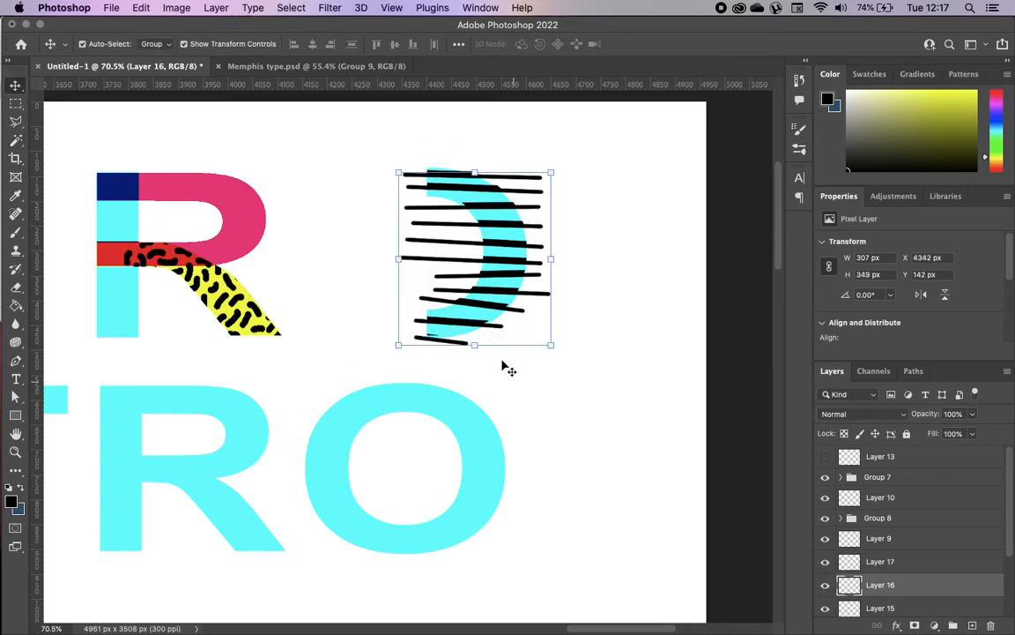
pyautogui.click(825, 585)
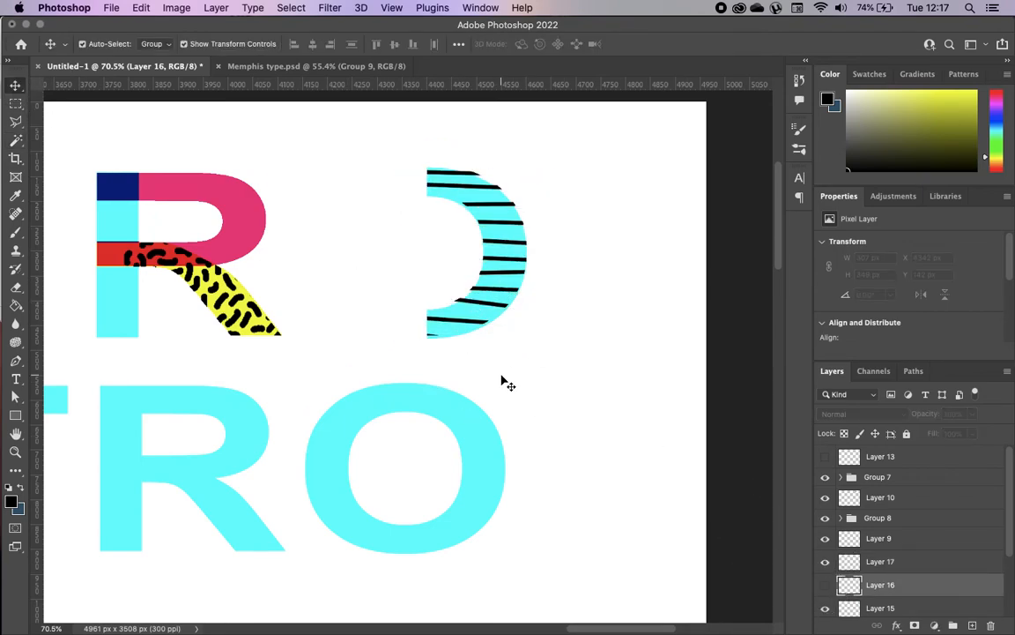
# Nudge the clipped stripes on Layer 17 slightly down, keeping them aligned sideways with the cyan half O
pyautogui.click(508, 210)
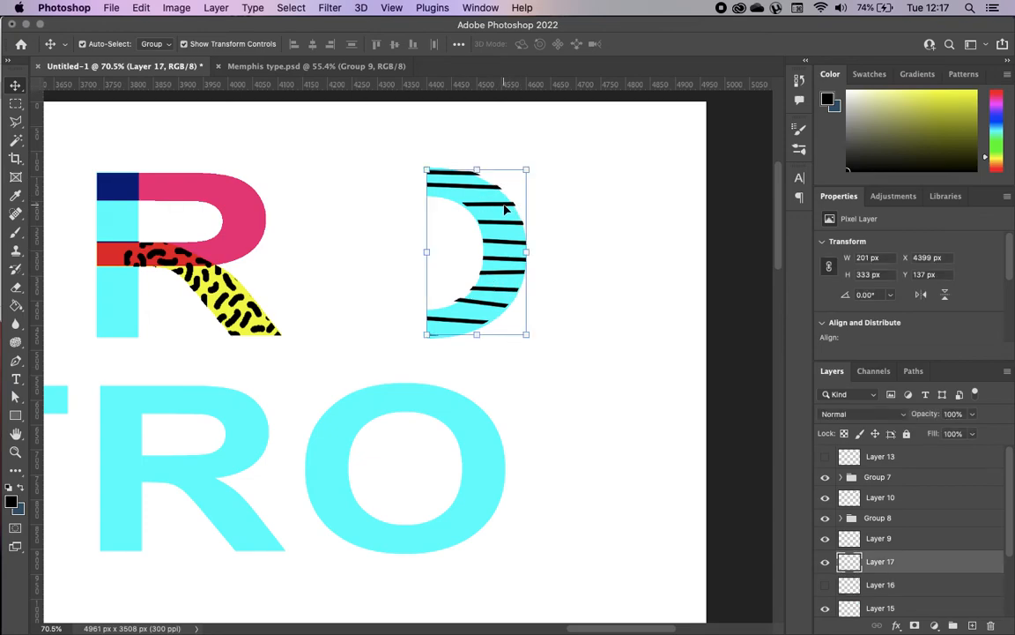
pyautogui.press('Left')
pyautogui.press('Left')
pyautogui.press('Down')
pyautogui.press('Down')
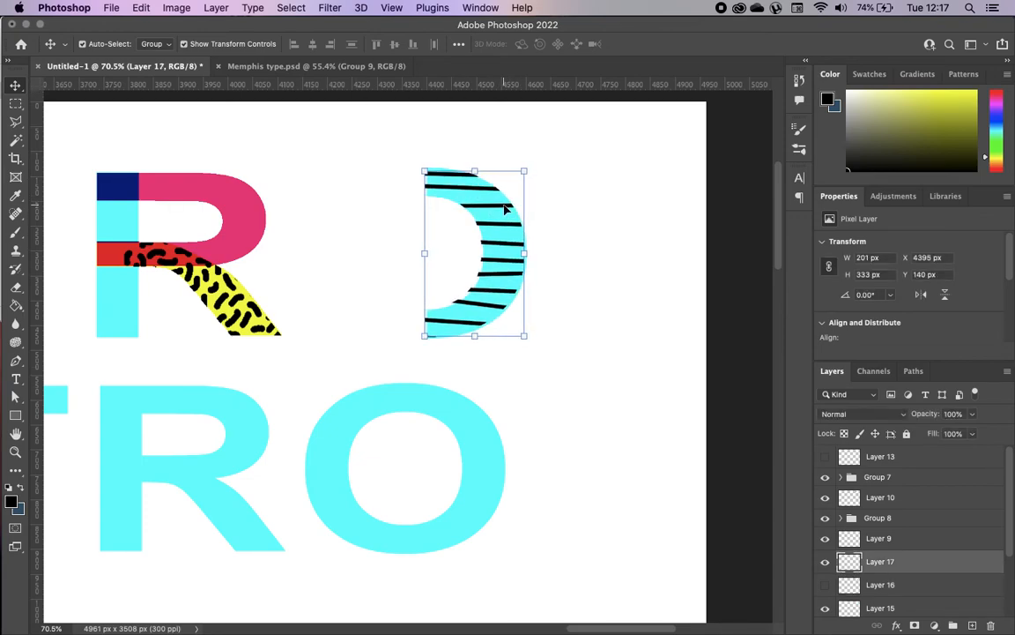
pyautogui.press('Right')
pyautogui.press('Right')
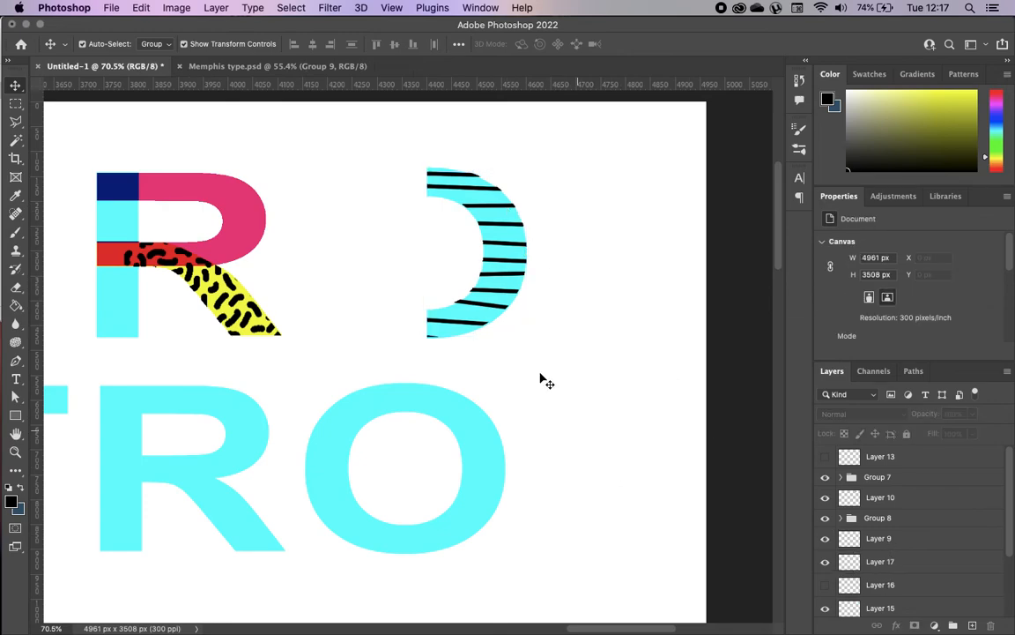
# Move Layer 15 above Layer 16 and group it with the clipped stripes on Layer 17
pyautogui.click(452, 201)
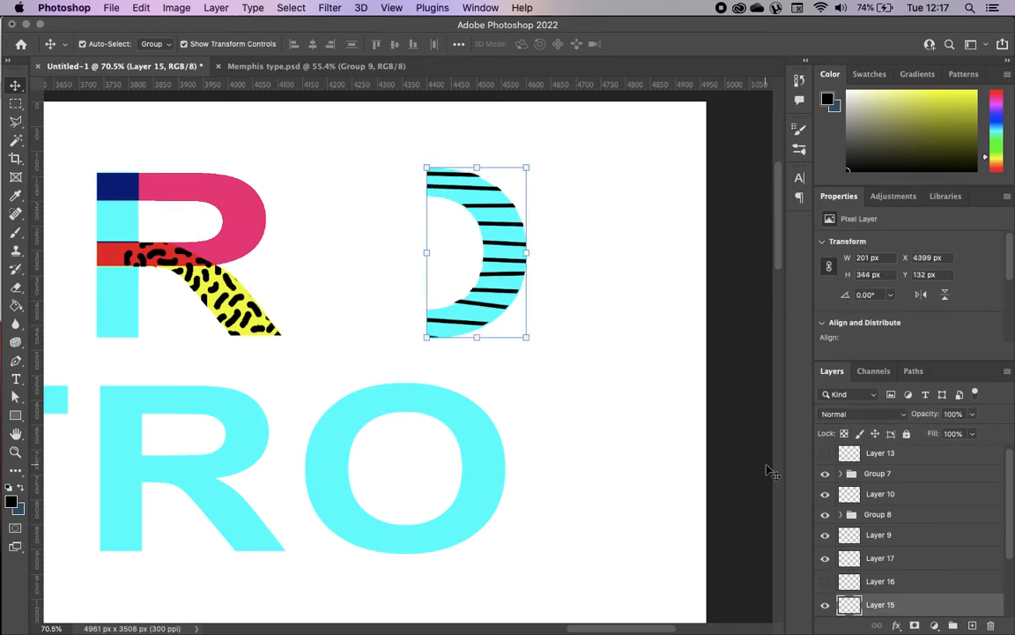
pyautogui.moveTo(862, 604); pyautogui.dragTo(872, 569)
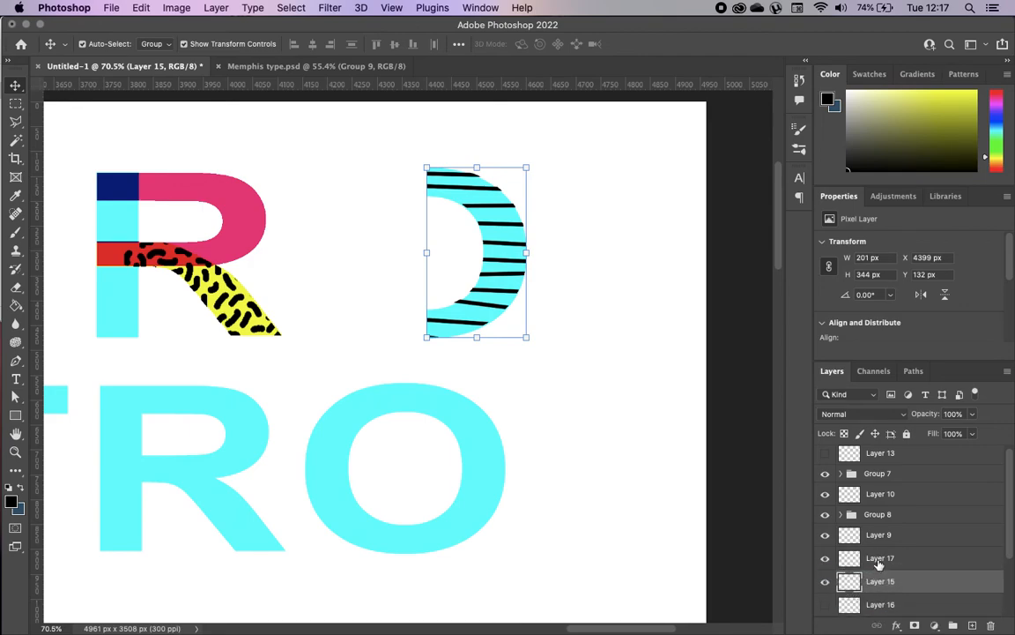
pyautogui.keyDown('shift'); pyautogui.click(878, 562); pyautogui.keyUp('shift')
pyautogui.press('super+g')
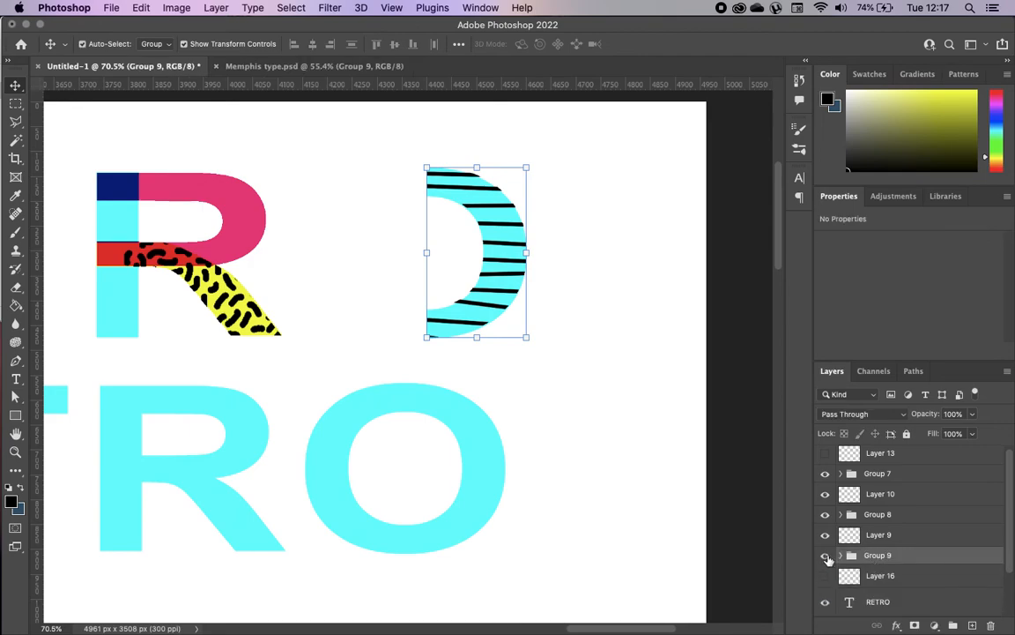
pyautogui.click(826, 555)
pyautogui.click(826, 558)
# Copy the left half of the O from the RETRO text layer onto a new layer and fit it against the striped half
pyautogui.click(16, 104)
pyautogui.moveTo(418, 362); pyautogui.dragTo(299, 579)
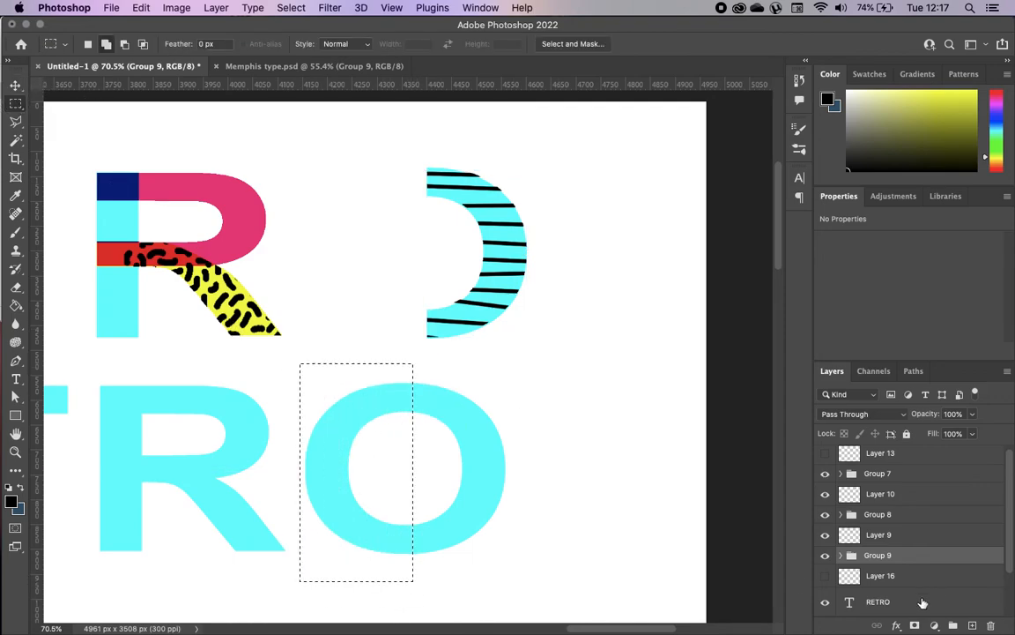
pyautogui.click(915, 608)
pyautogui.press('super+c')
pyautogui.press('super+v')
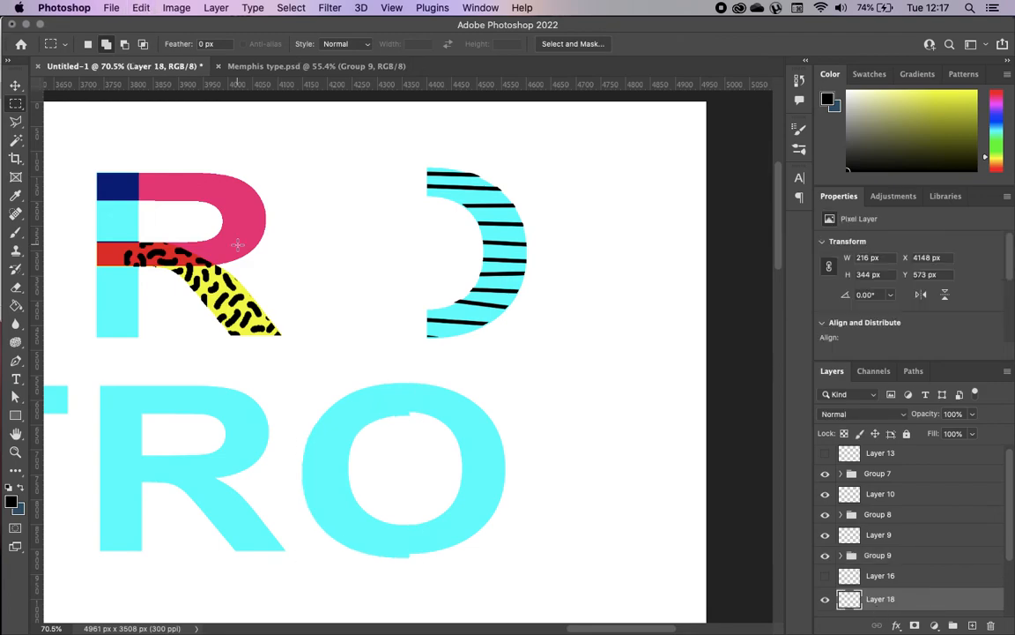
pyautogui.click(16, 86)
pyautogui.moveTo(309, 471); pyautogui.dragTo(357, 253)
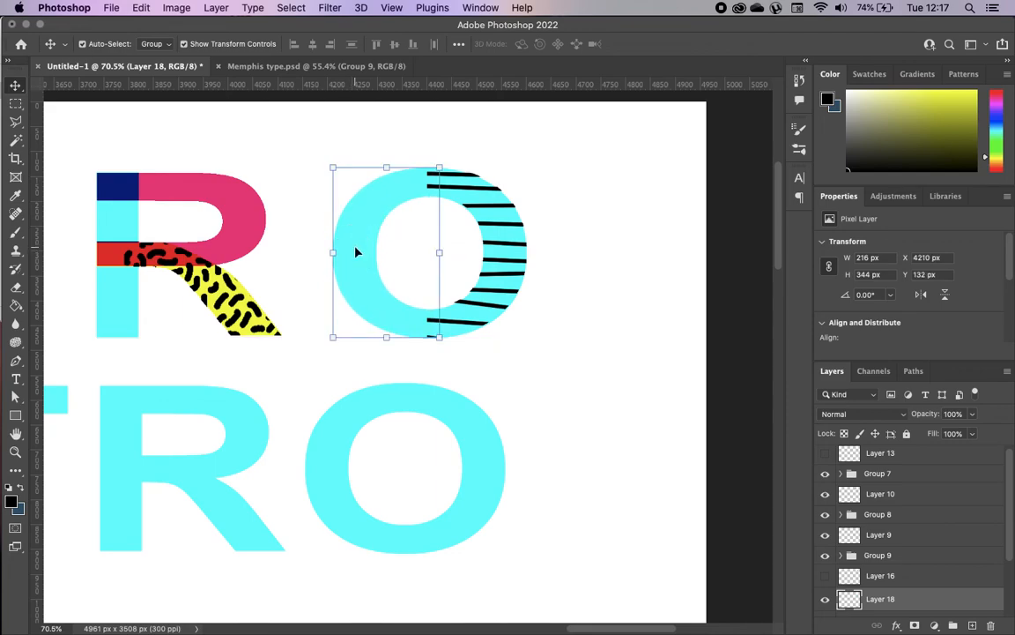
# Fill the copied left half of the O with the pink sampled from the coloured R's bowl
pyautogui.click(14, 195)
pyautogui.click(256, 187)
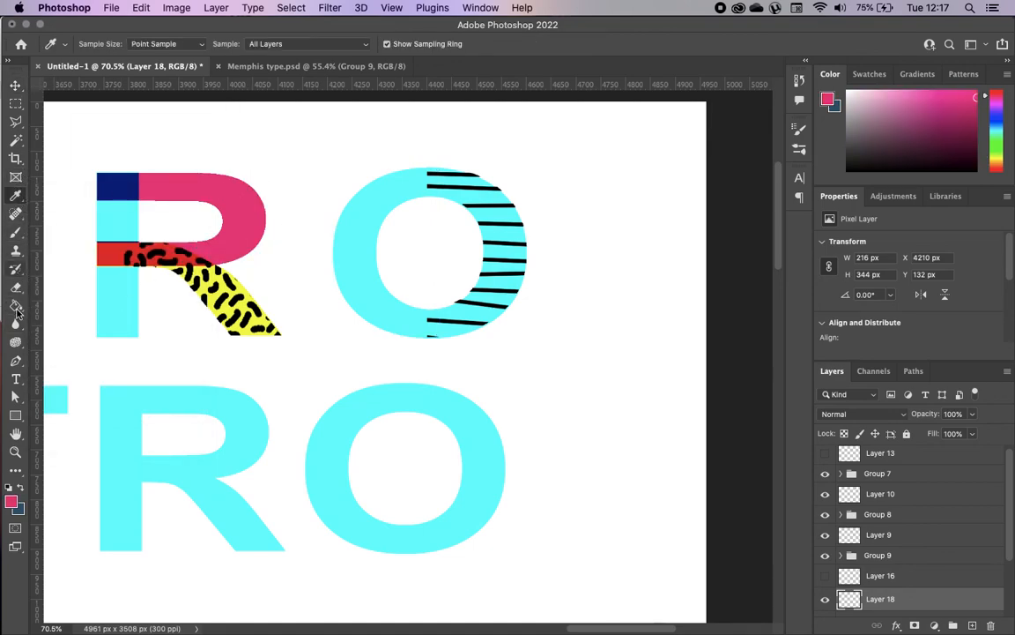
pyautogui.click(15, 305)
pyautogui.click(354, 312)
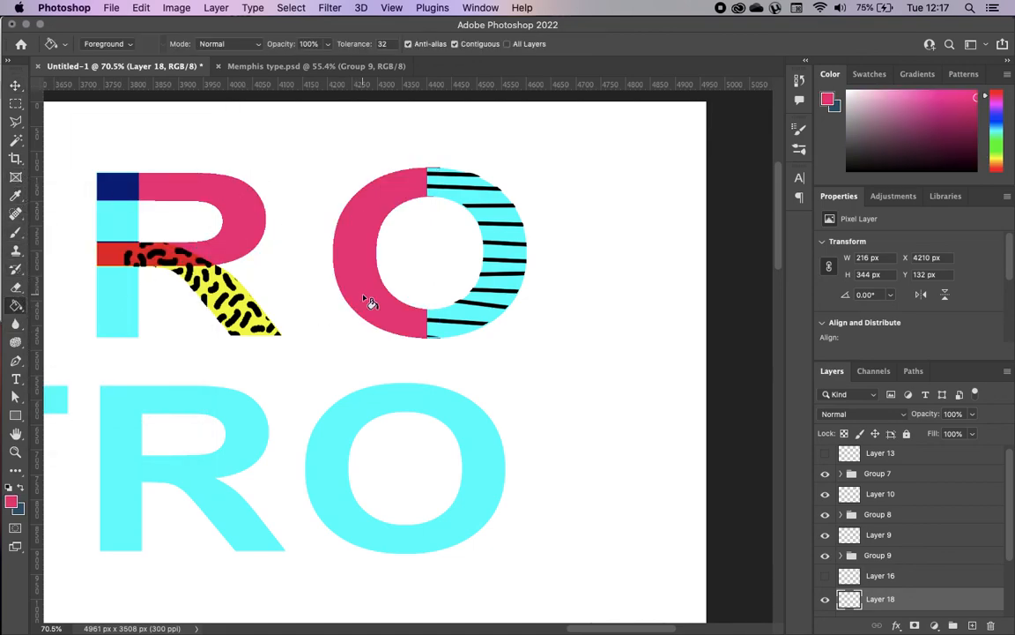
pyautogui.click(15, 84)
pyautogui.click(590, 325)
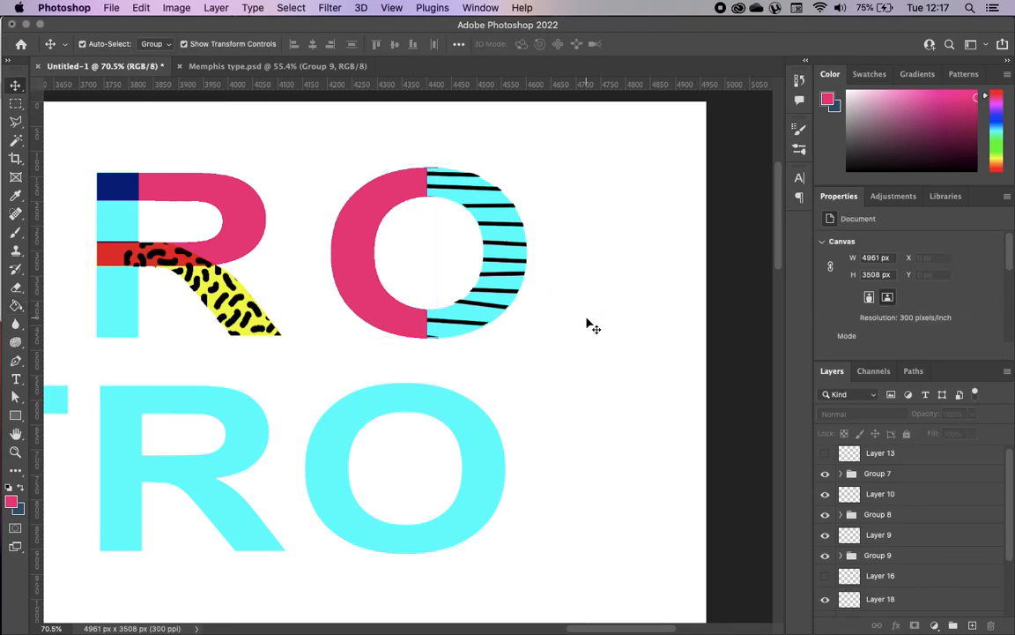
# Switch to Memphis type.psd and examine its three finished Retro designs, especially the multicoloured RETRO lettering
pyautogui.scroll(-2, 608, 318)
pyautogui.scroll(-5, 608, 317)
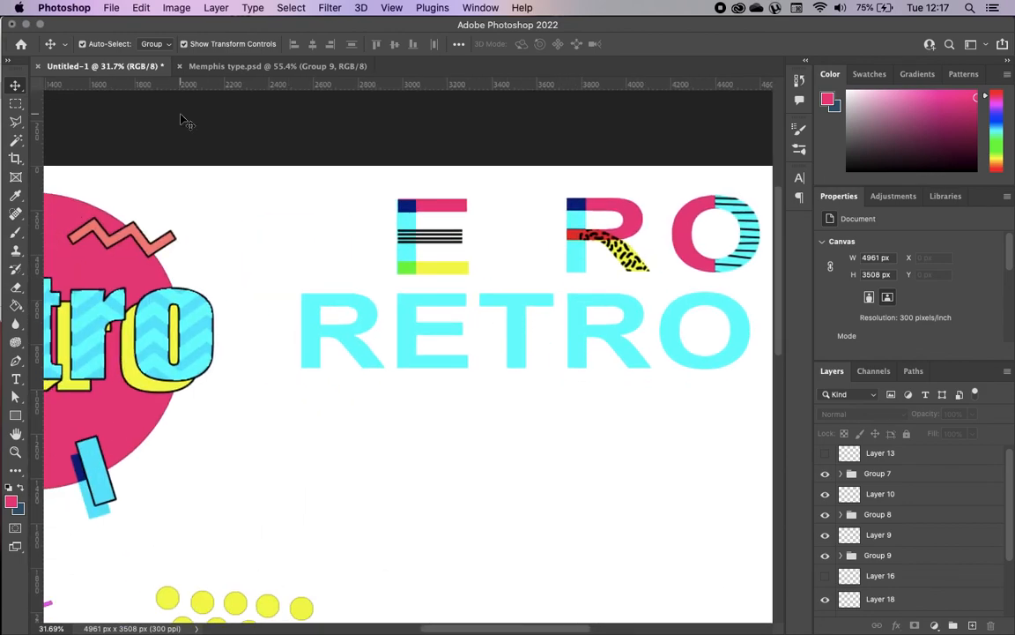
pyautogui.click(251, 67)
pyautogui.scroll(-6, 393, 380)
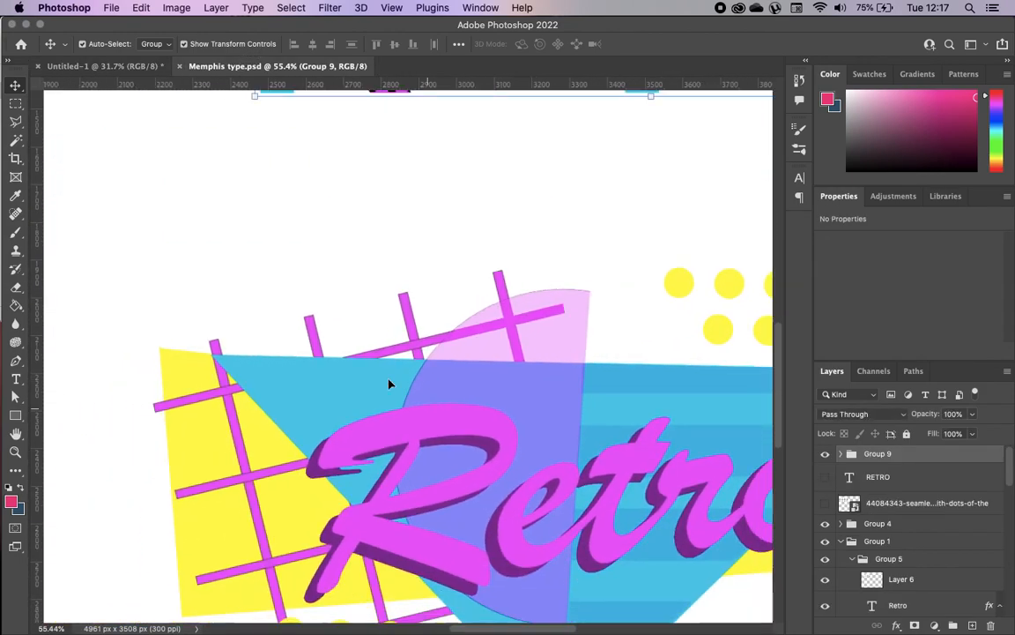
pyautogui.scroll(-3, 398, 381)
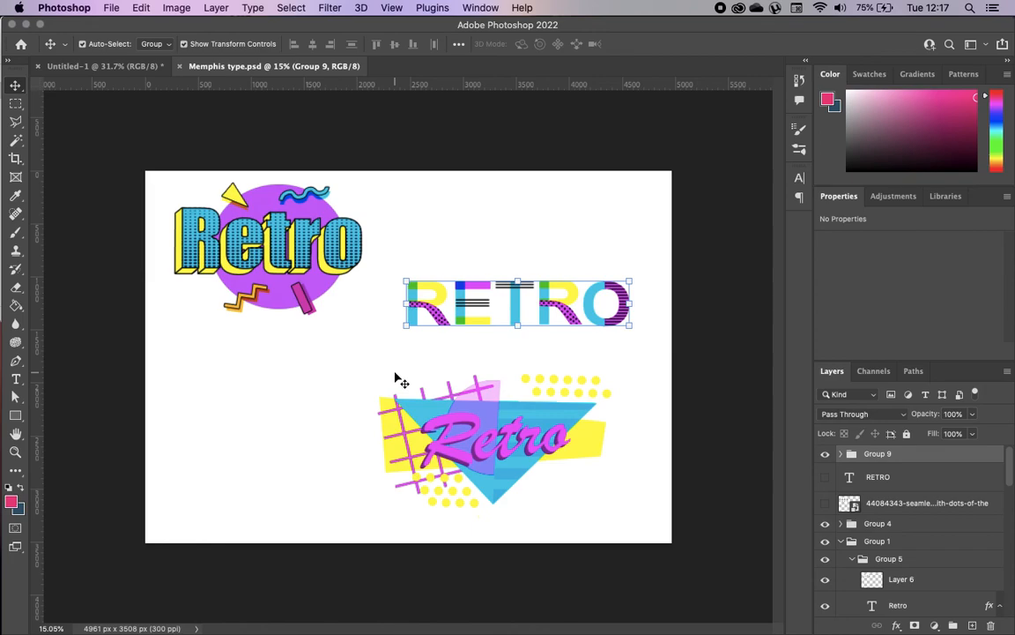
pyautogui.scroll(2, 399, 381)
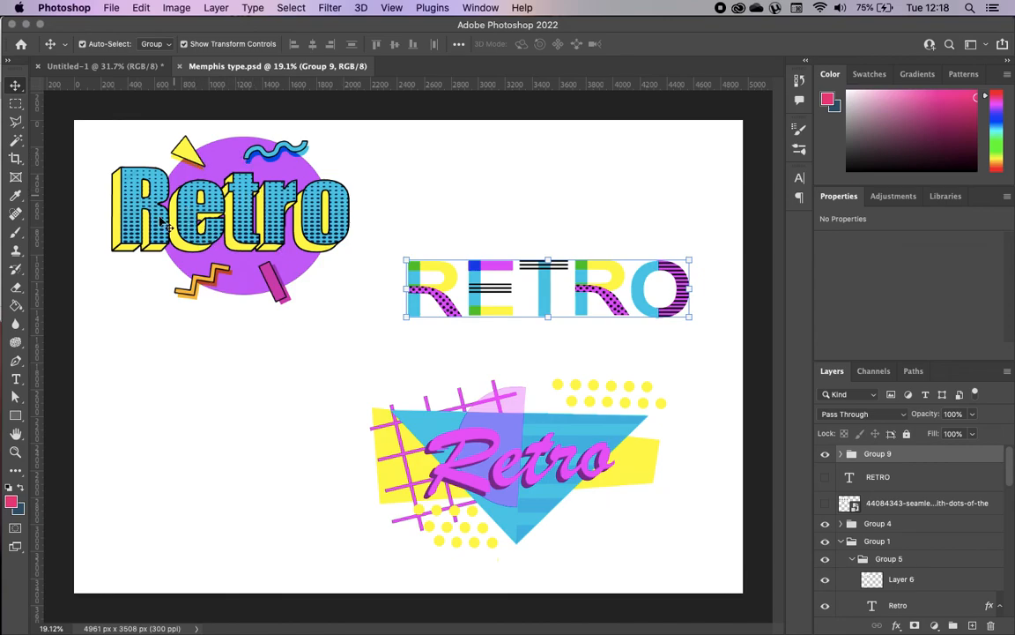
pyautogui.scroll(2, 425, 520)
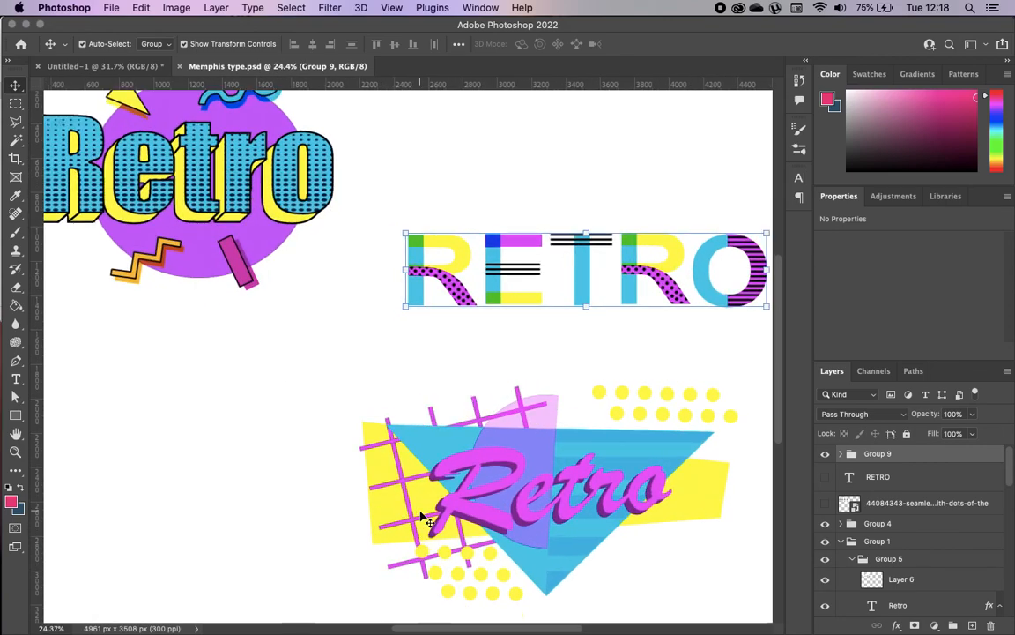
pyautogui.moveTo(336, 338); pyautogui.dragTo(401, 416)
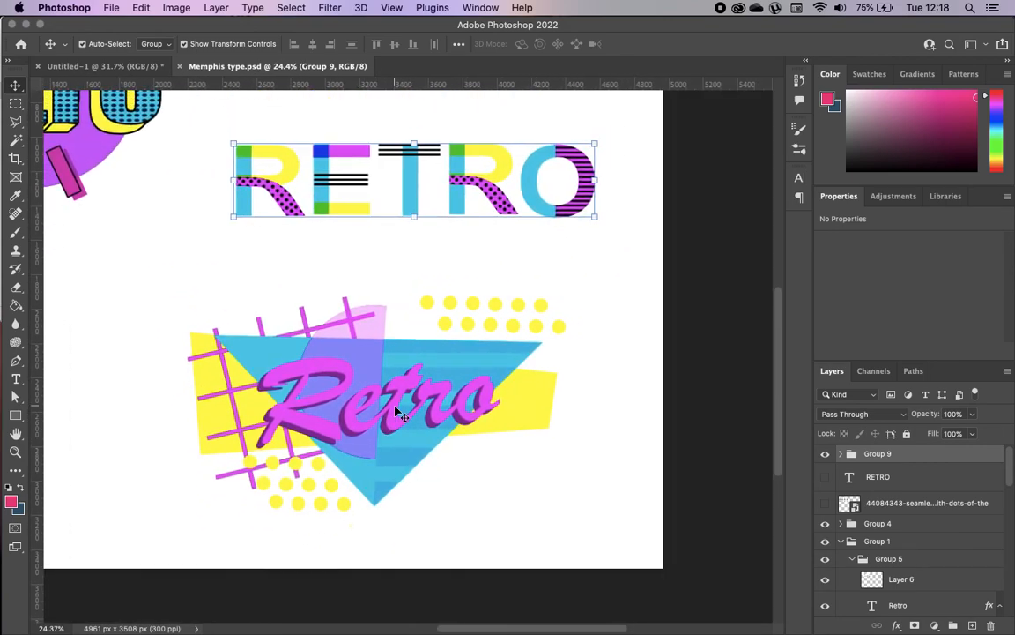
pyautogui.scroll(5, 251, 381)
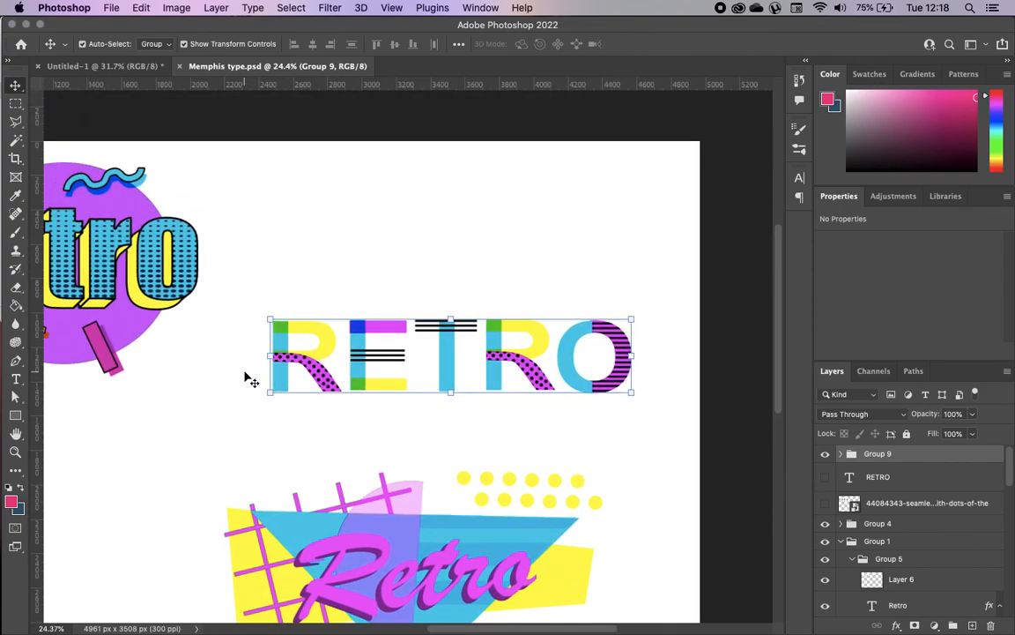
pyautogui.scroll(5, 255, 353)
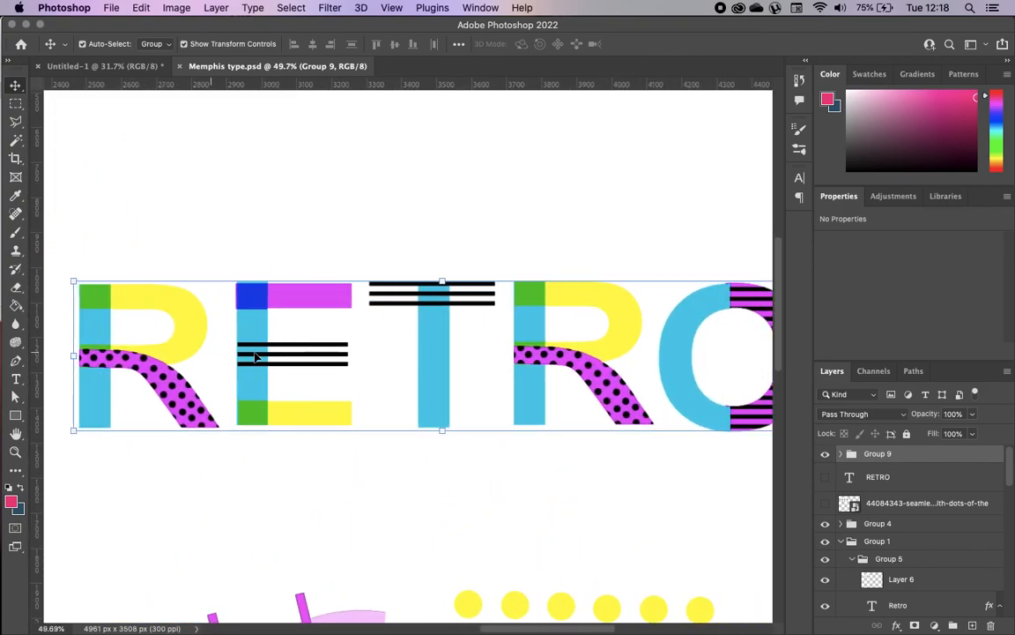
pyautogui.scroll(-3, 255, 356)
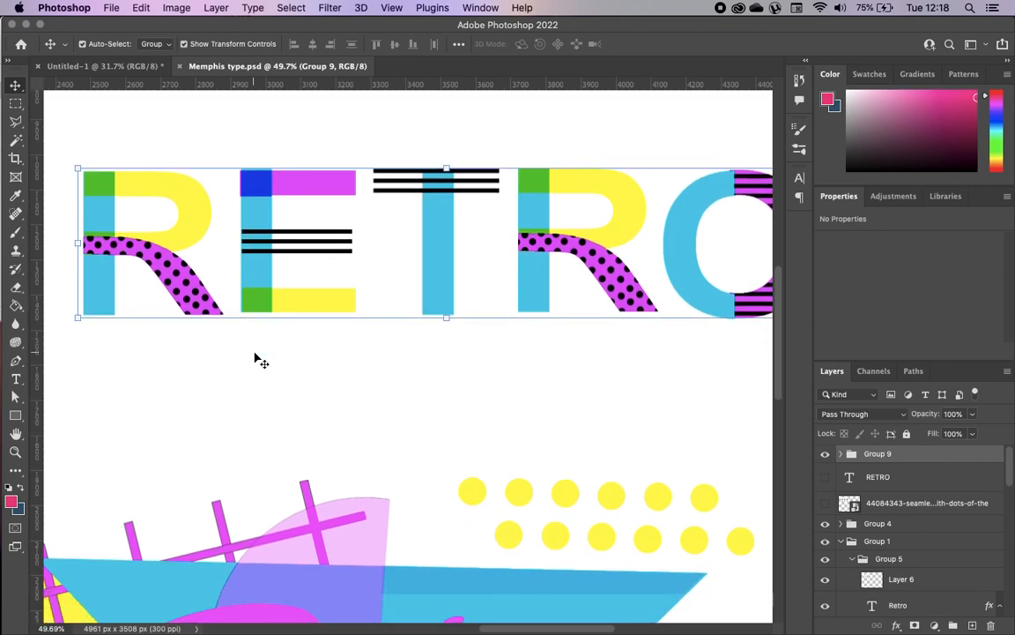
pyautogui.scroll(-3, 255, 358)
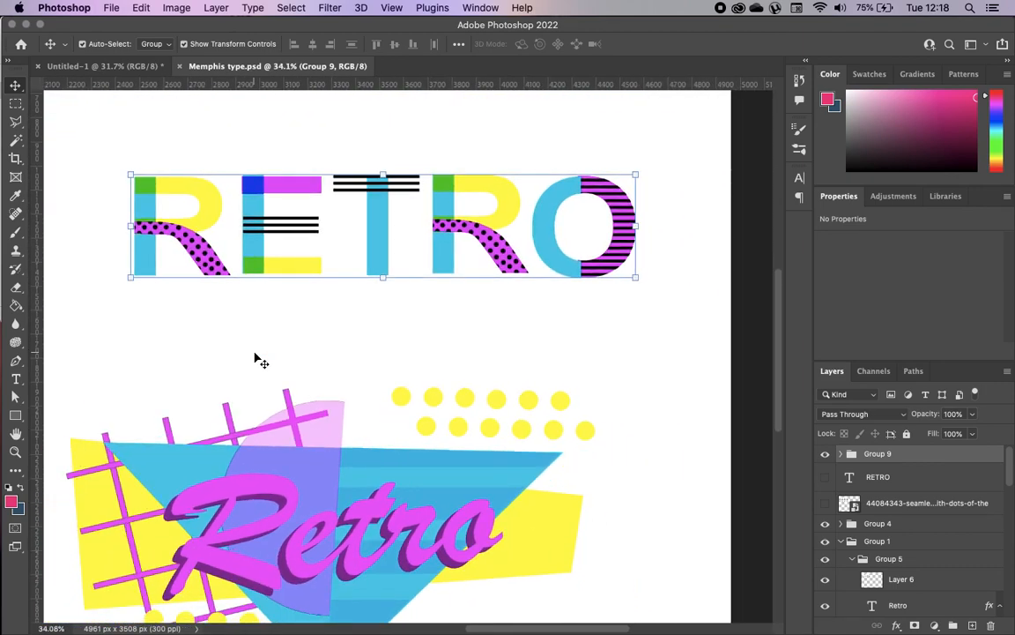